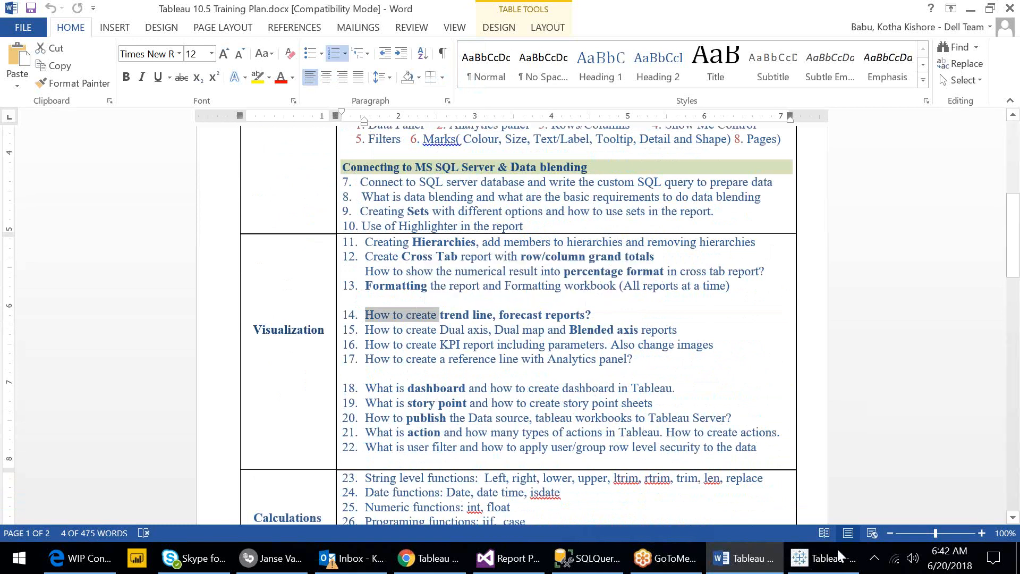
- Switch to Tableau, add a new worksheet, and place Sales on Rows
{"action": "left_click", "coordinate": [739, 567]}
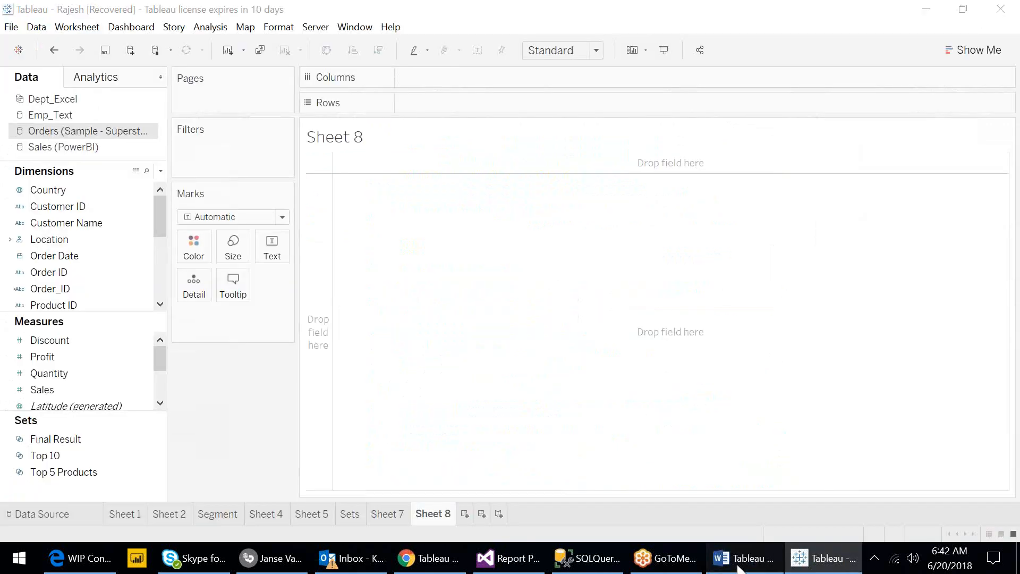
{"action": "left_click", "coordinate": [741, 569]}
{"action": "left_click", "coordinate": [741, 568]}
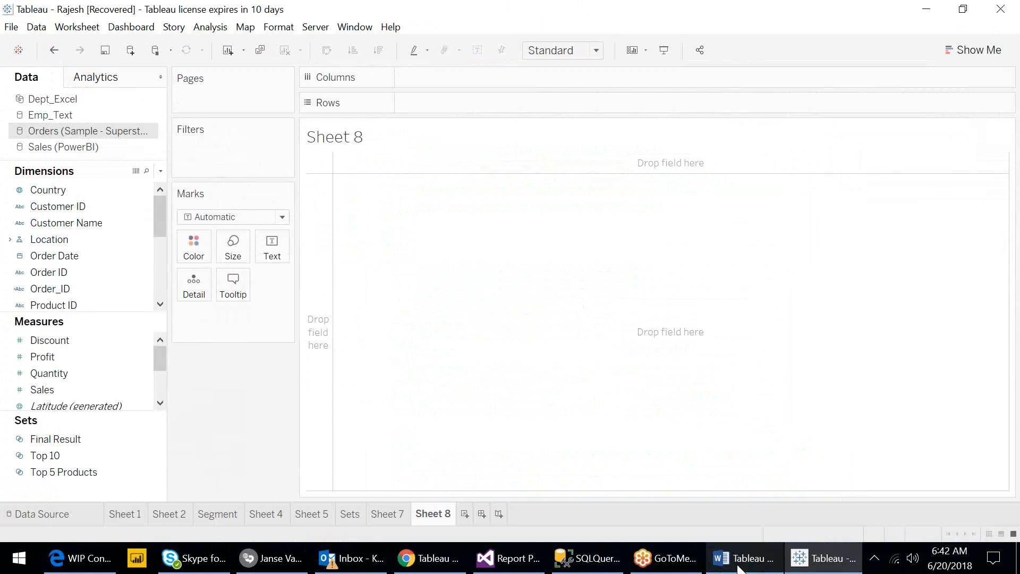
{"action": "left_click", "coordinate": [464, 514]}
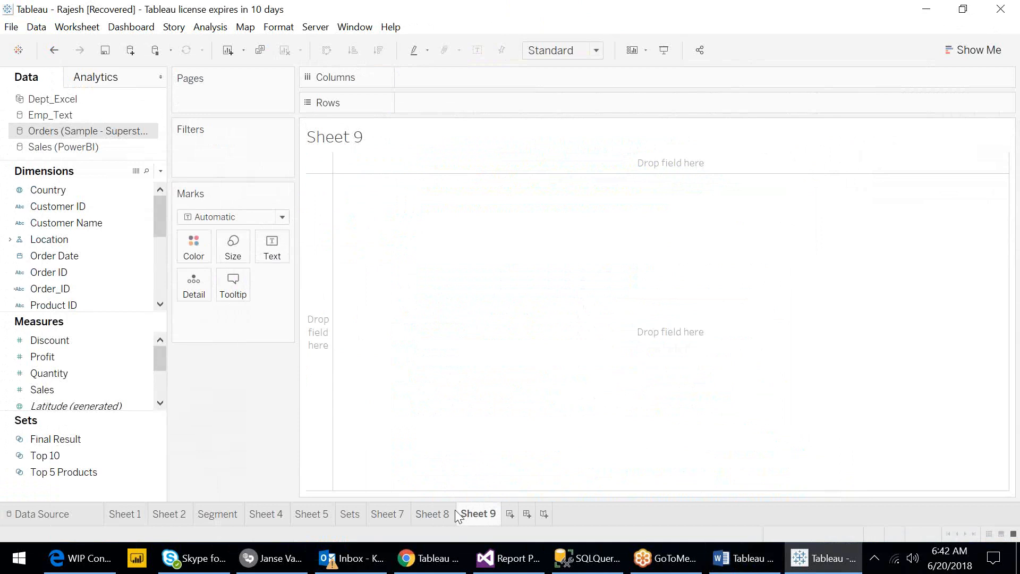
{"action": "left_click", "coordinate": [49, 391]}
{"action": "left_click_drag", "start_coordinate": [49, 391], "coordinate": [551, 105]}
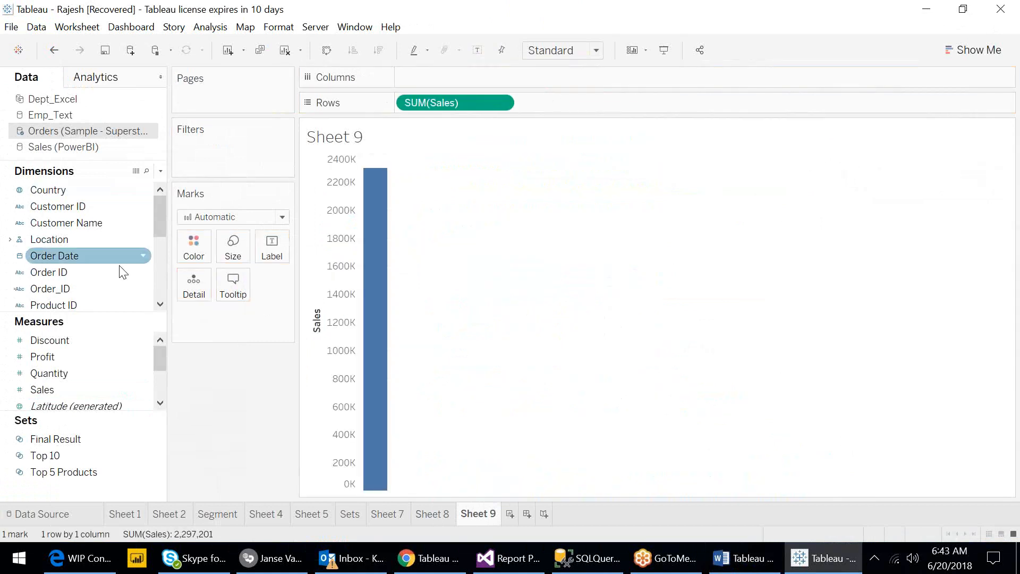
{"action": "left_click", "coordinate": [10, 240]}
{"action": "left_click_drag", "start_coordinate": [52, 256], "coordinate": [386, 88]}
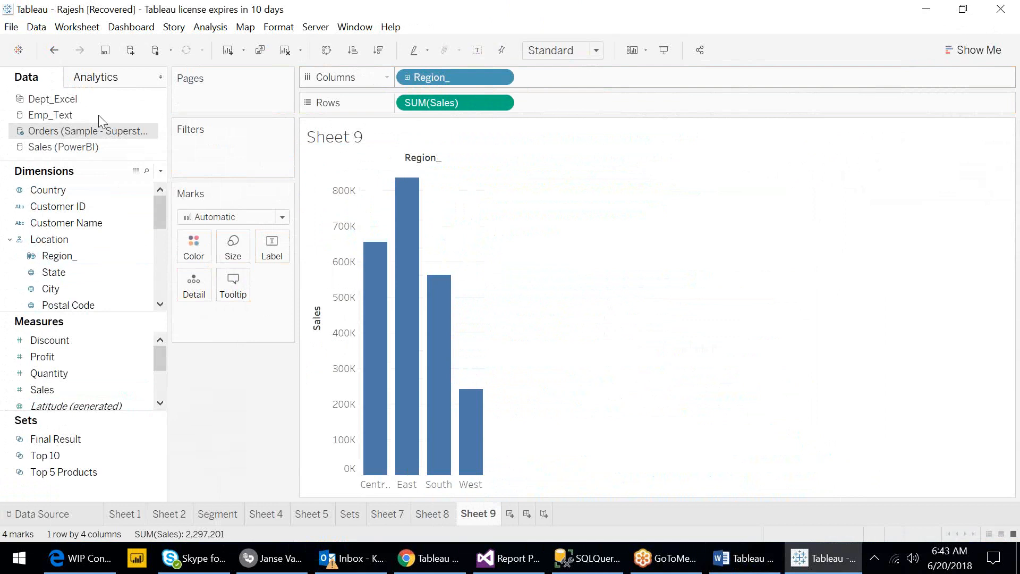
{"action": "left_click", "coordinate": [56, 62]}
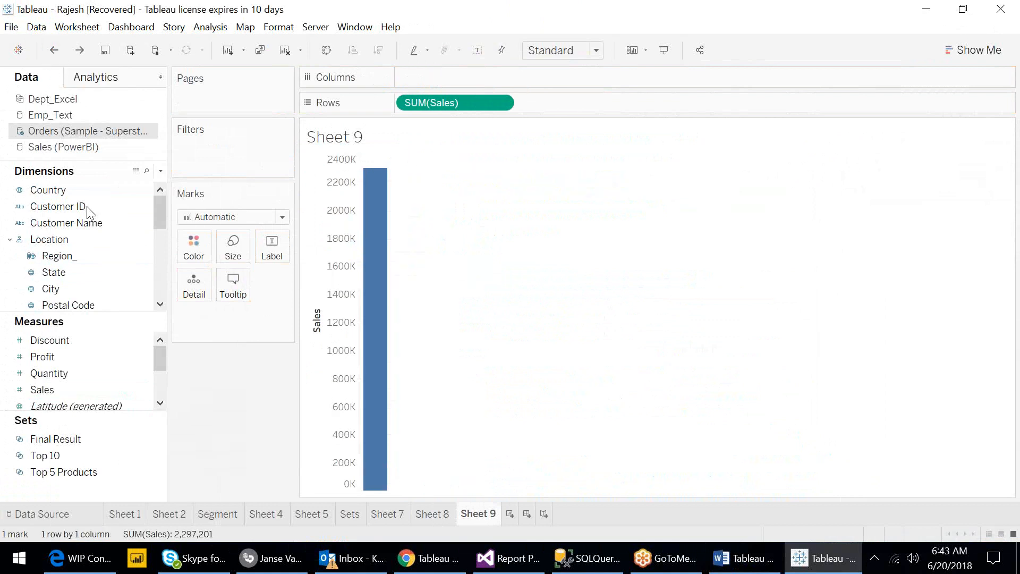
- Place Order Date on Columns to plot sales by year as a line
{"action": "left_click", "coordinate": [9, 240]}
{"action": "left_click", "coordinate": [47, 256]}
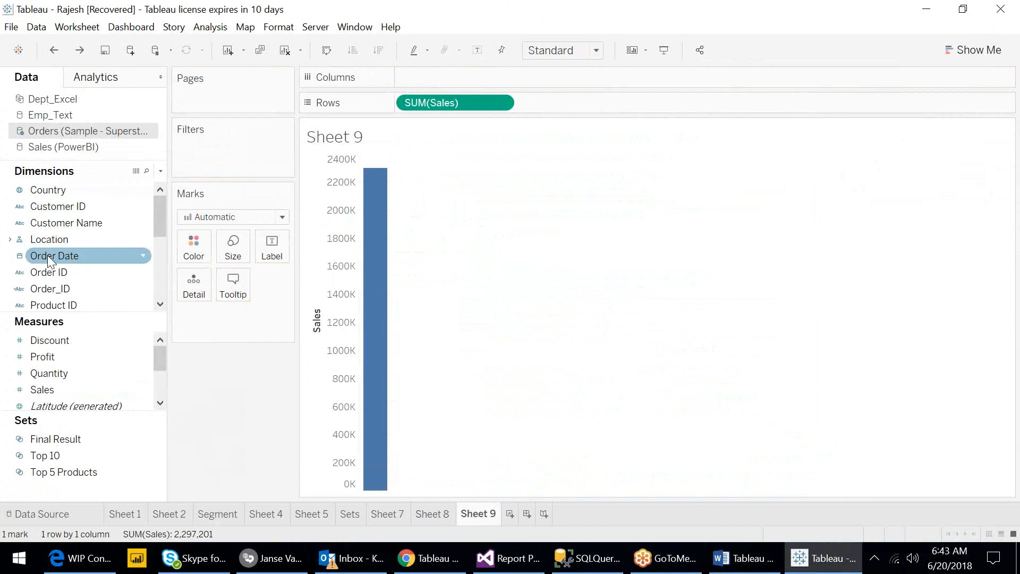
{"action": "left_click_drag", "start_coordinate": [47, 255], "coordinate": [436, 80]}
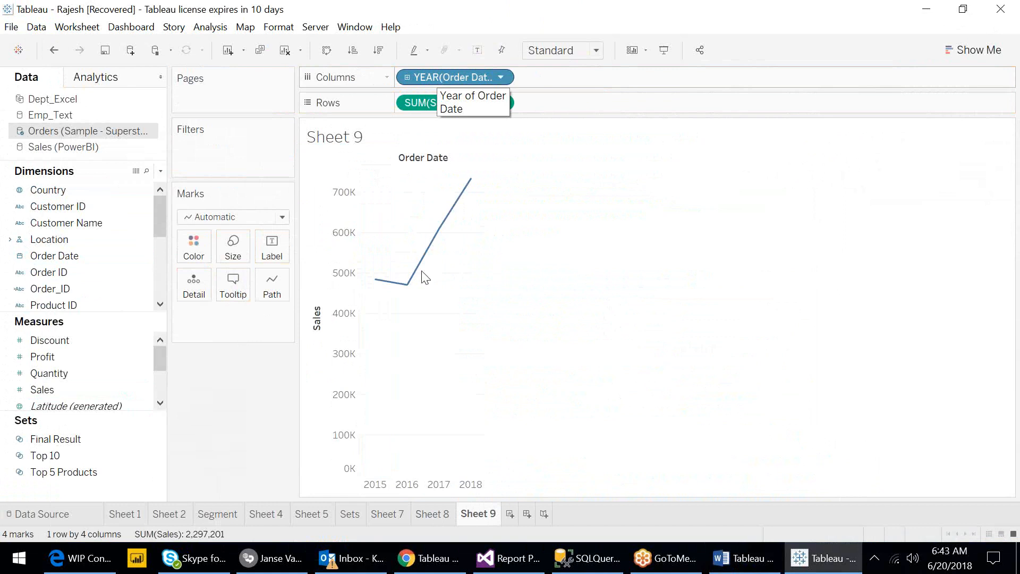
- Add a Linear trend line to the sales line chart from the Analytics pane
{"action": "right_click", "coordinate": [420, 341]}
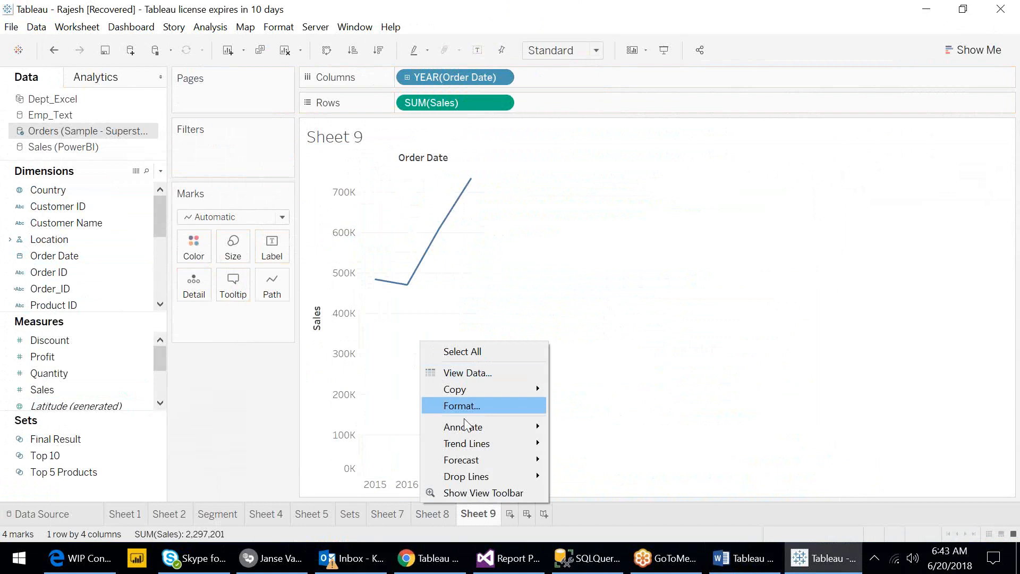
{"action": "mouse_move", "coordinate": [481, 447]}
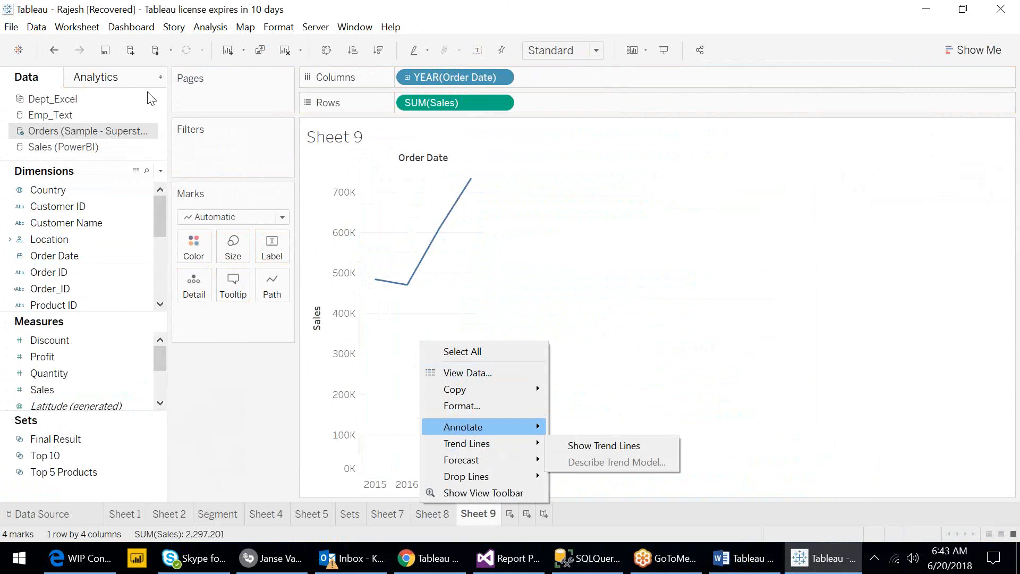
{"action": "left_click", "coordinate": [111, 80]}
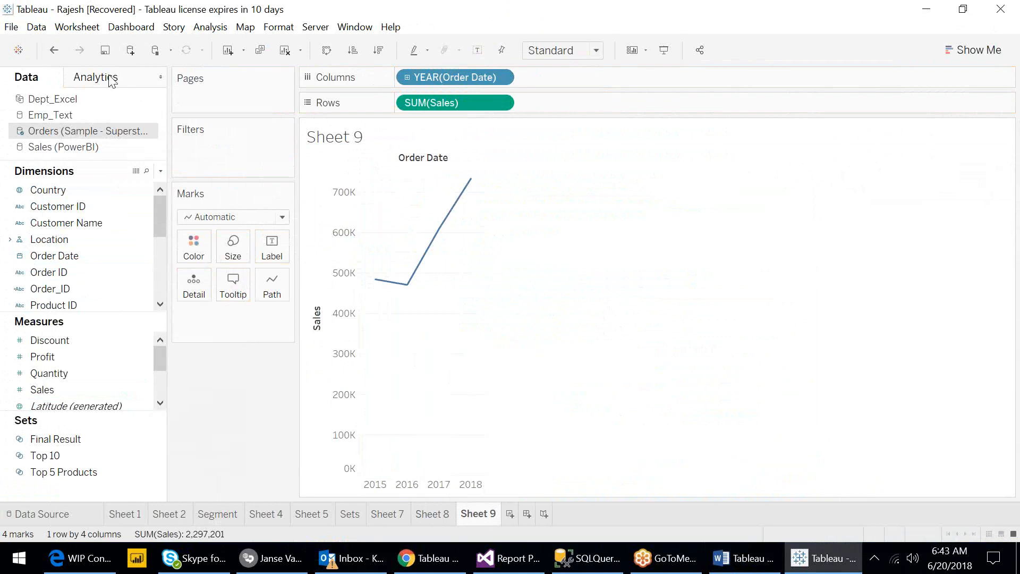
{"action": "left_click", "coordinate": [111, 80]}
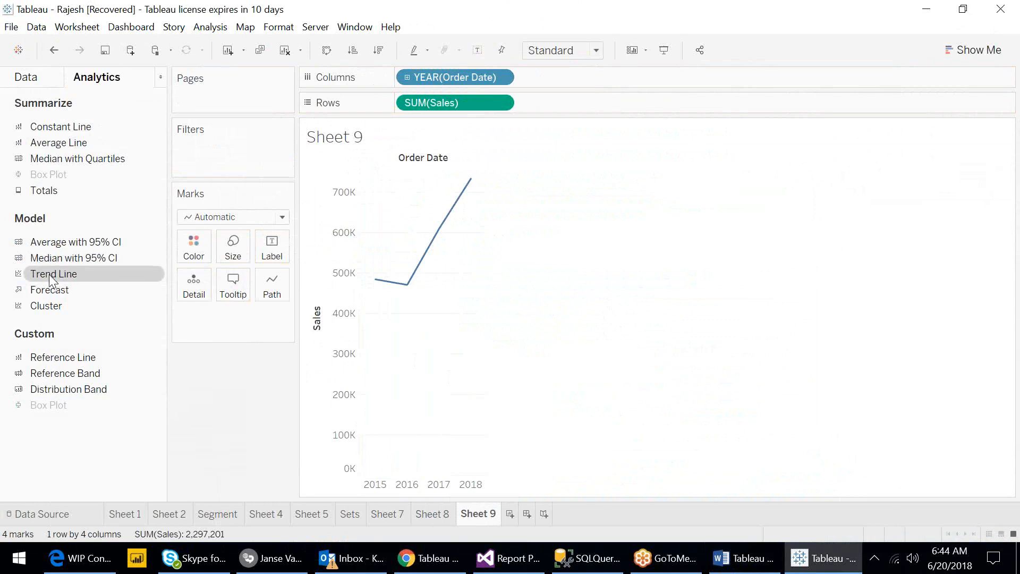
{"action": "left_click_drag", "start_coordinate": [111, 274], "coordinate": [366, 208]}
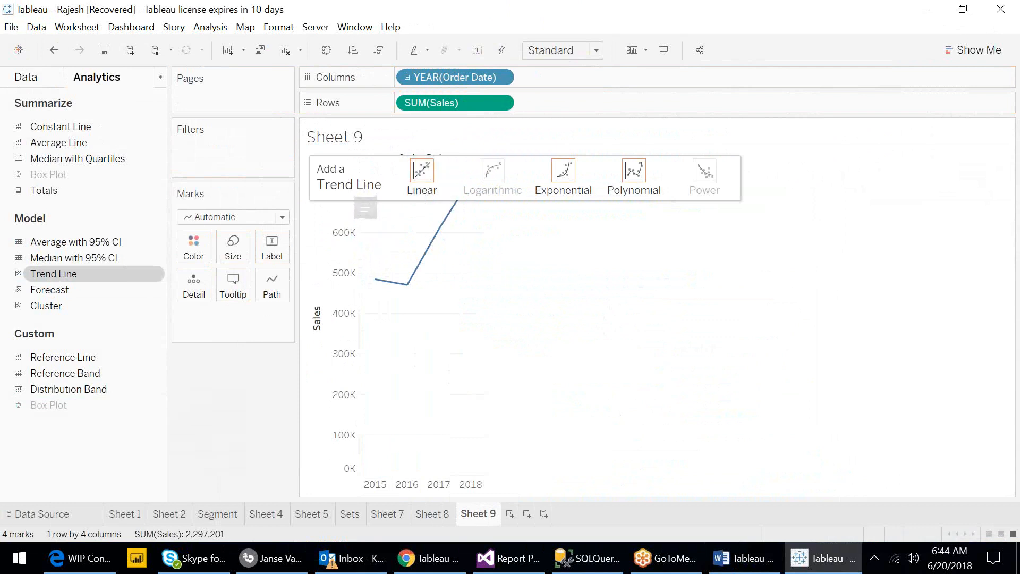
{"action": "left_click_drag", "start_coordinate": [366, 208], "coordinate": [423, 184]}
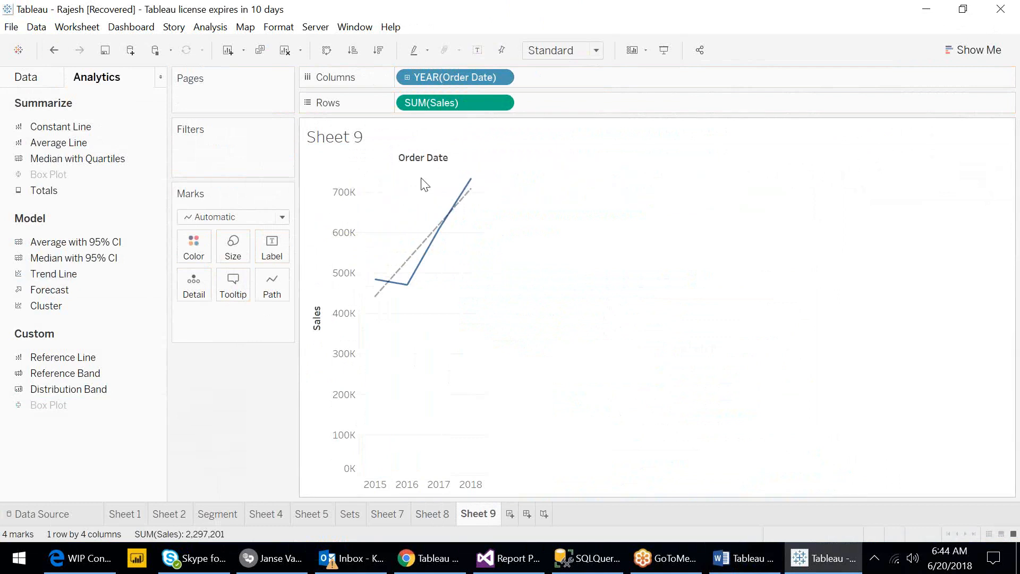
- Examine the trend line commands in the chart's context menu and the Analysis menu, and the trend line's tooltip
{"action": "mouse_move", "coordinate": [377, 302]}
{"action": "right_click", "coordinate": [401, 337]}
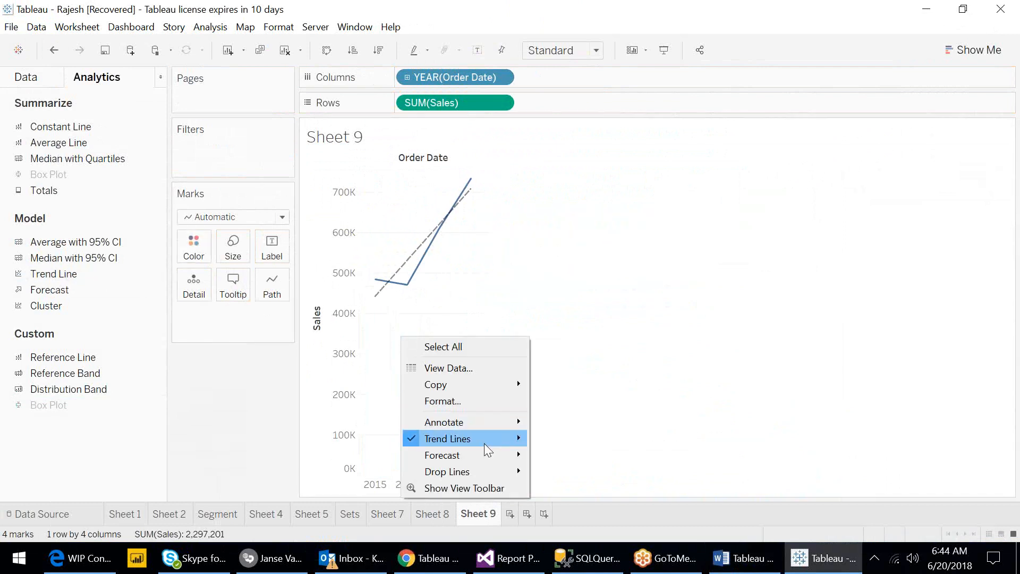
{"action": "left_click", "coordinate": [201, 29]}
{"action": "left_click", "coordinate": [201, 29]}
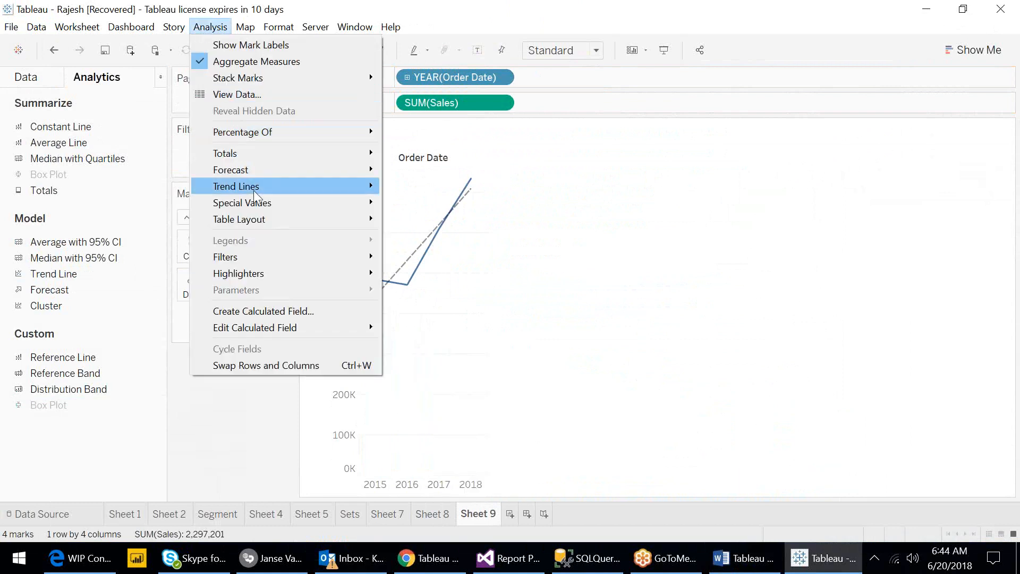
{"action": "mouse_move", "coordinate": [253, 186]}
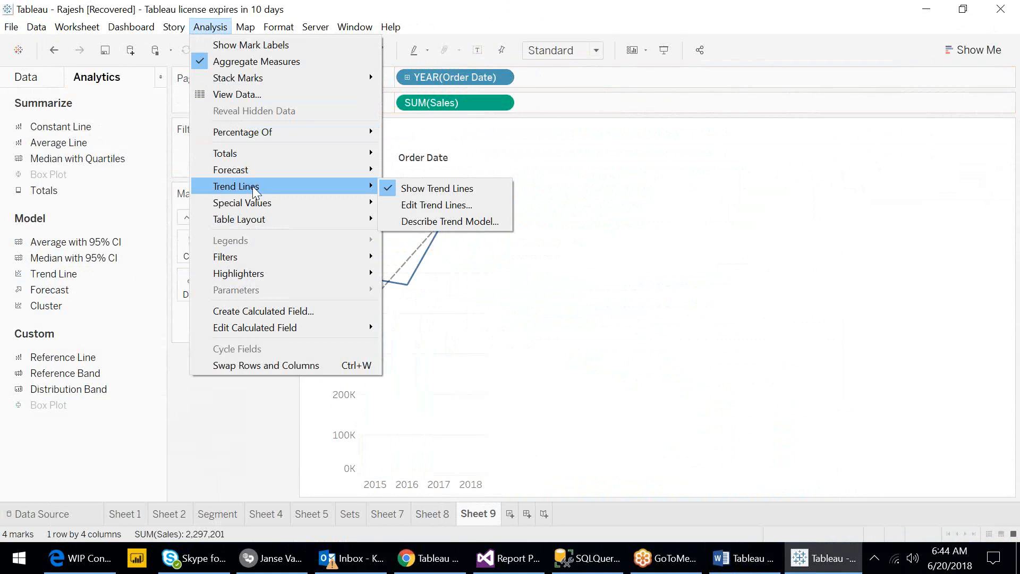
{"action": "left_click", "coordinate": [458, 351]}
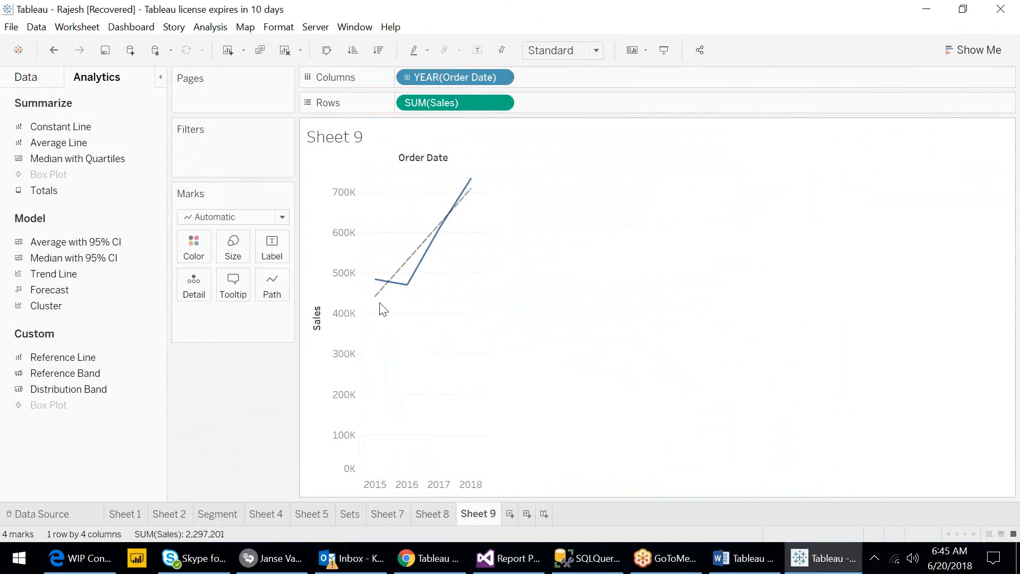
{"action": "mouse_move", "coordinate": [380, 292]}
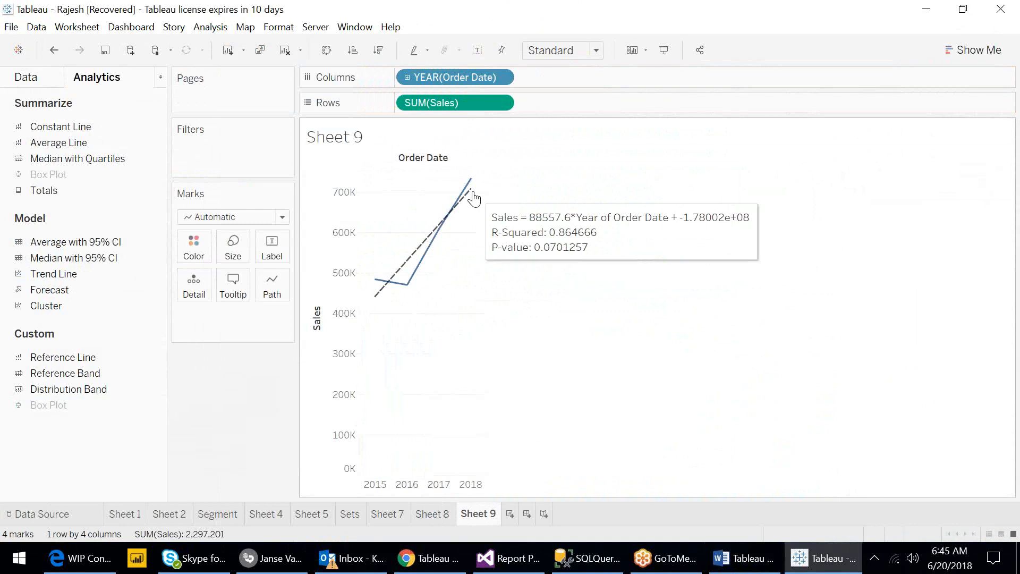
- Open the trend line options and switch the model type to Logarithmic
{"action": "right_click", "coordinate": [399, 323]}
{"action": "mouse_move", "coordinate": [474, 417]}
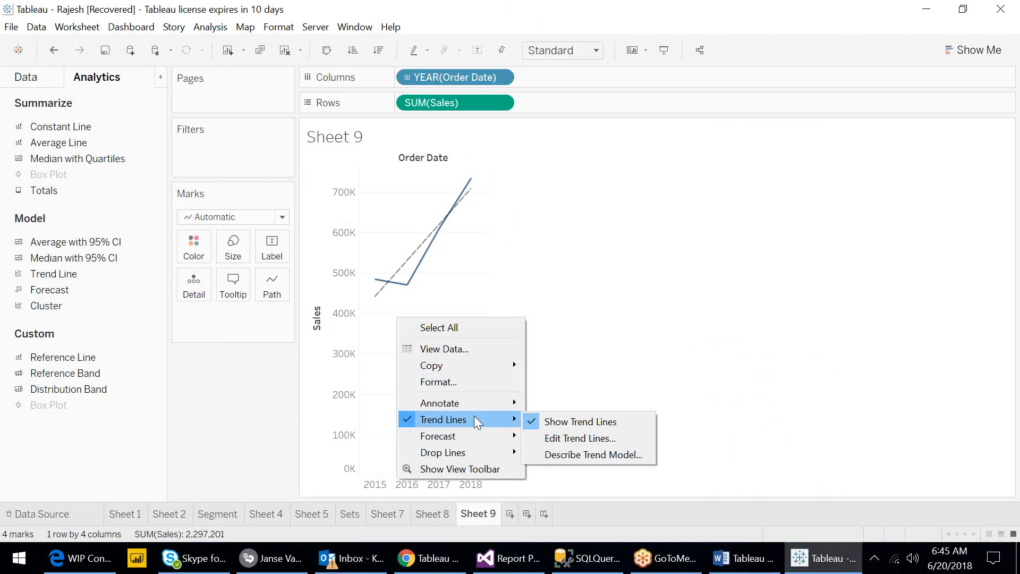
{"action": "left_click", "coordinate": [560, 439]}
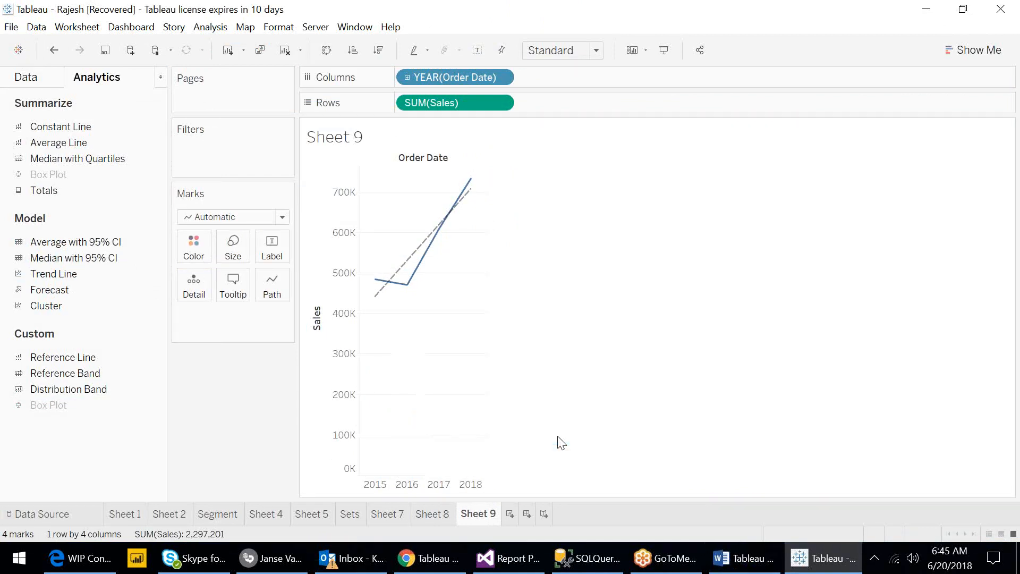
{"action": "left_click_drag", "start_coordinate": [517, 121], "coordinate": [740, 132]}
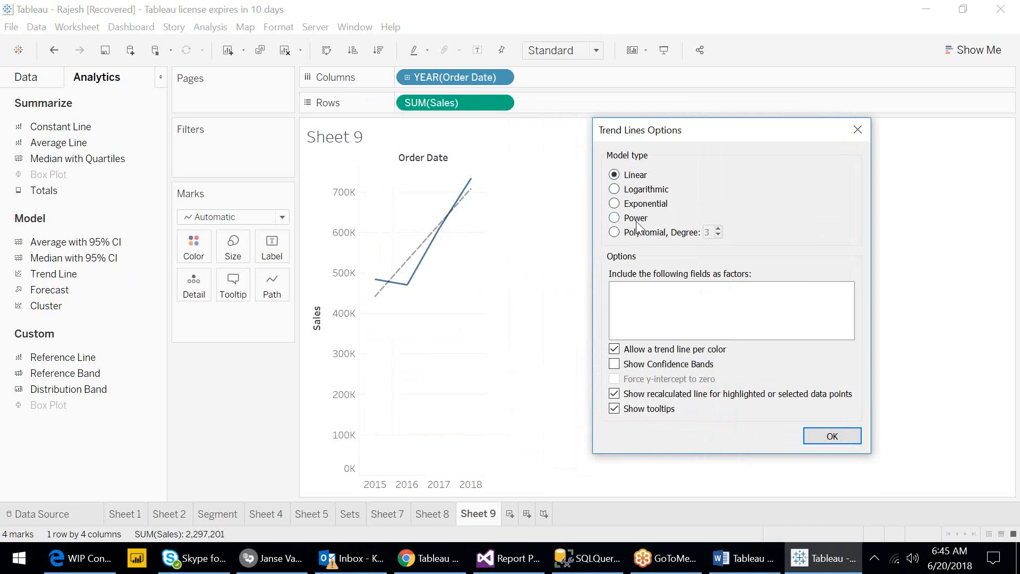
{"action": "left_click", "coordinate": [615, 190]}
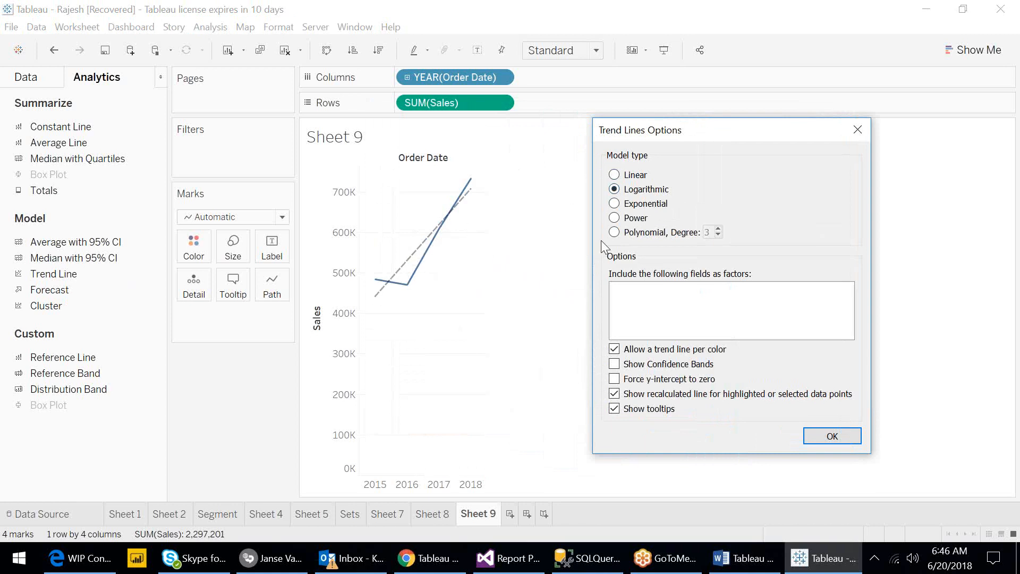
- Toggle the confidence bands, forced y-intercept and recalculated line options on and off
{"action": "left_click", "coordinate": [614, 366]}
{"action": "left_click", "coordinate": [614, 379]}
{"action": "left_click", "coordinate": [614, 379]}
{"action": "left_click", "coordinate": [614, 365]}
{"action": "left_click", "coordinate": [614, 365]}
{"action": "left_click", "coordinate": [614, 394]}
{"action": "left_click", "coordinate": [614, 393]}
- Try the Exponential, Power and Polynomial degree 3 models, then return to Linear and confirm
{"action": "left_click", "coordinate": [615, 204]}
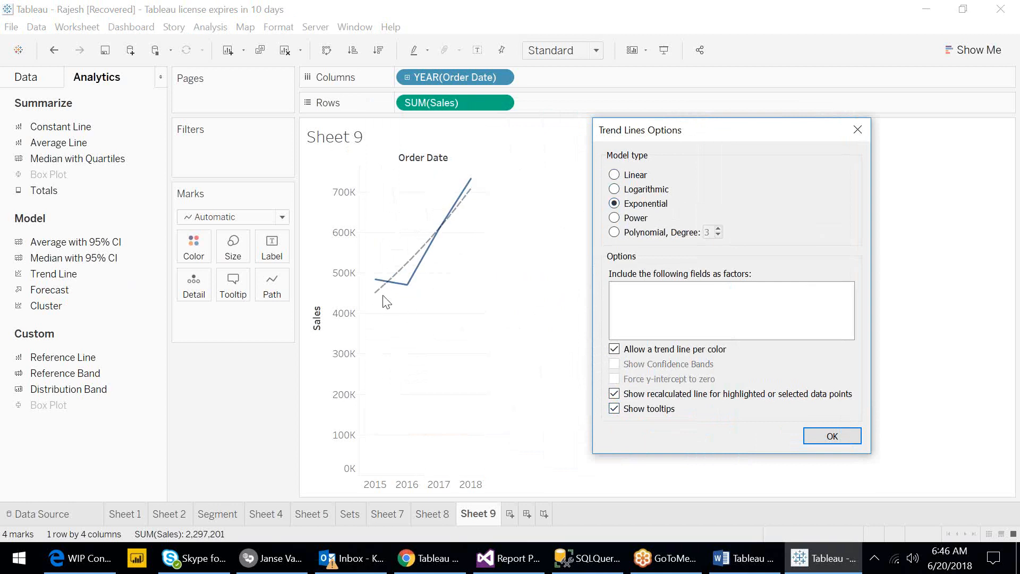
{"action": "left_click", "coordinate": [613, 218]}
{"action": "left_click", "coordinate": [615, 232]}
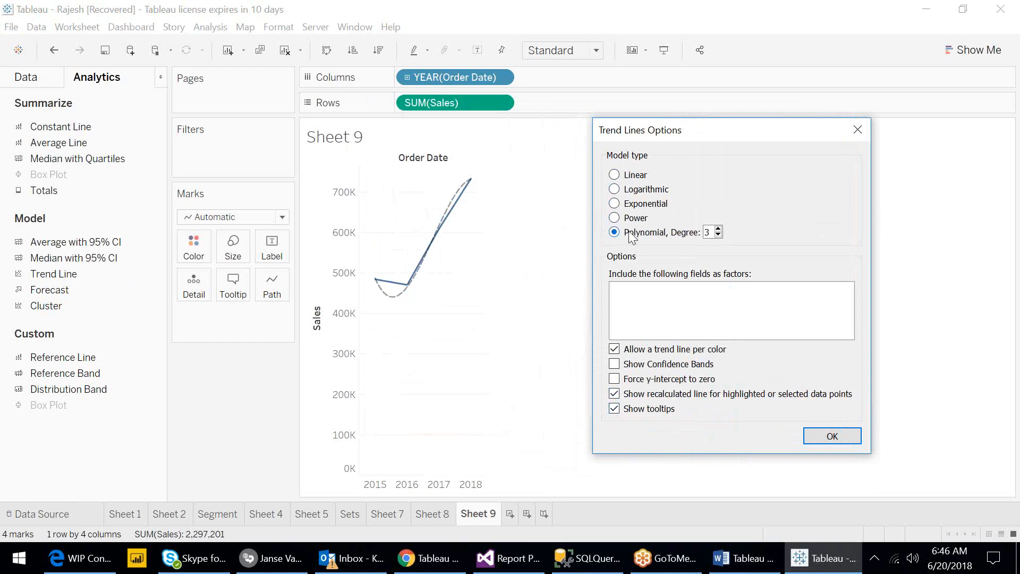
{"action": "left_click", "coordinate": [614, 176]}
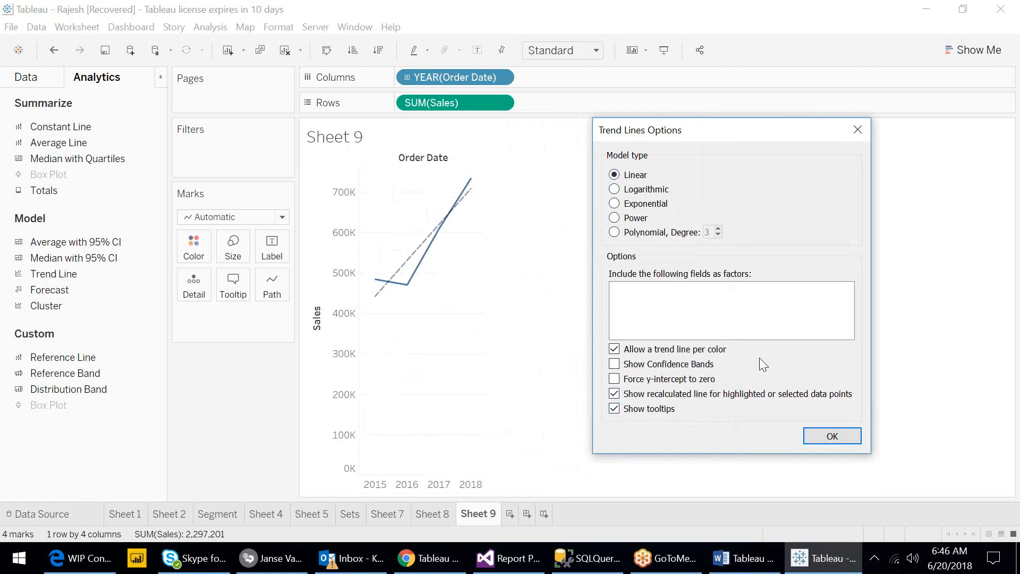
{"action": "left_click", "coordinate": [832, 438]}
- Open the trend model description for the chart
{"action": "right_click", "coordinate": [417, 342]}
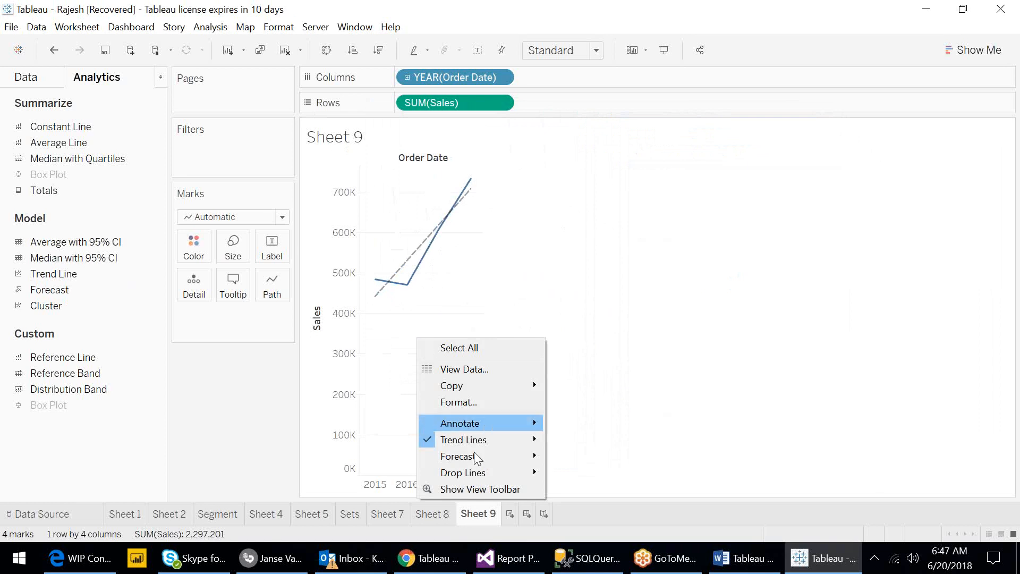
{"action": "mouse_move", "coordinate": [474, 440]}
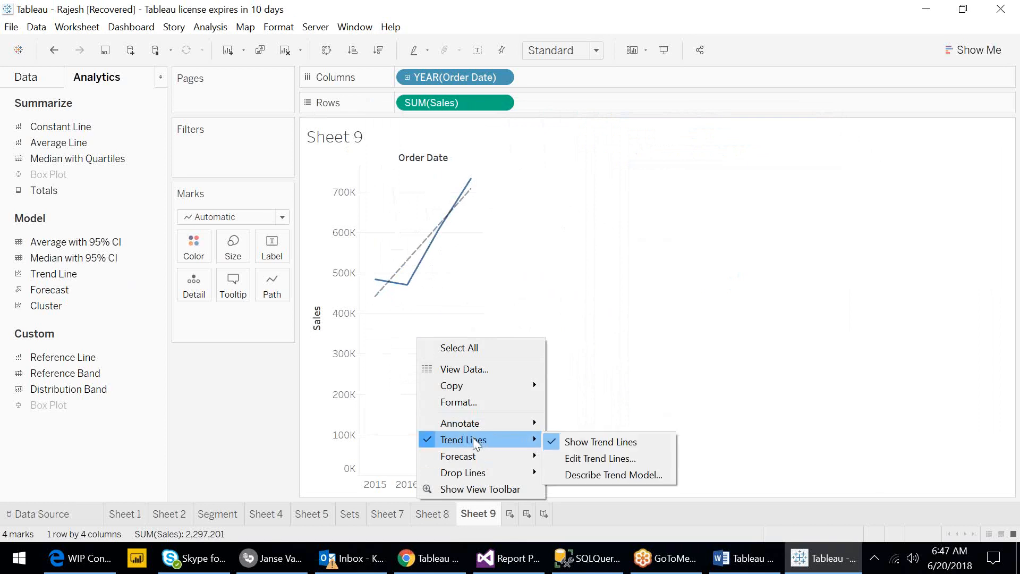
{"action": "left_click", "coordinate": [614, 475]}
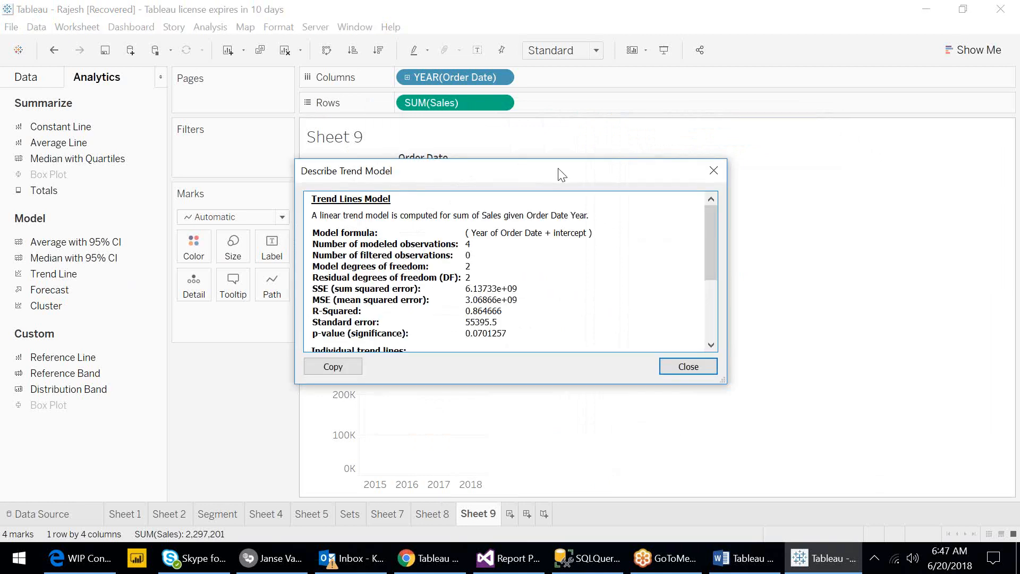
- Move and resize the trend model window to review its statistics, then close it
{"action": "left_click_drag", "start_coordinate": [561, 174], "coordinate": [755, 138]}
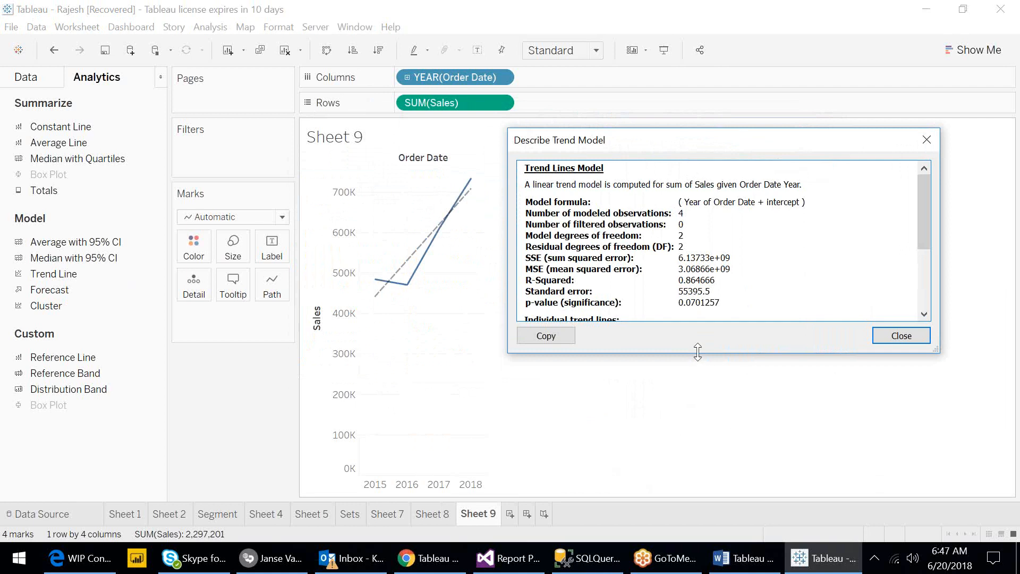
{"action": "left_click_drag", "start_coordinate": [697, 353], "coordinate": [712, 501]}
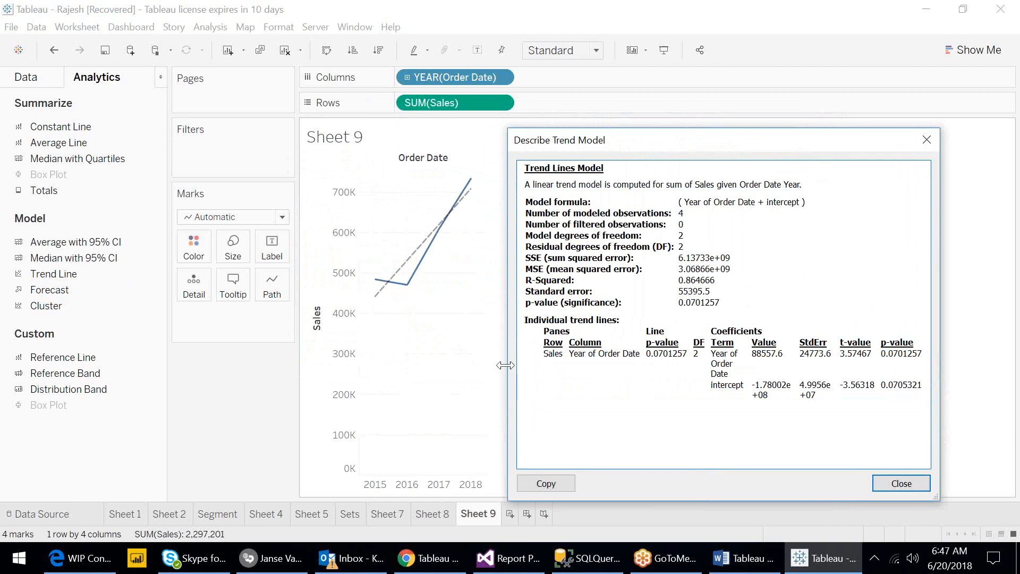
{"action": "left_click_drag", "start_coordinate": [506, 365], "coordinate": [313, 363]}
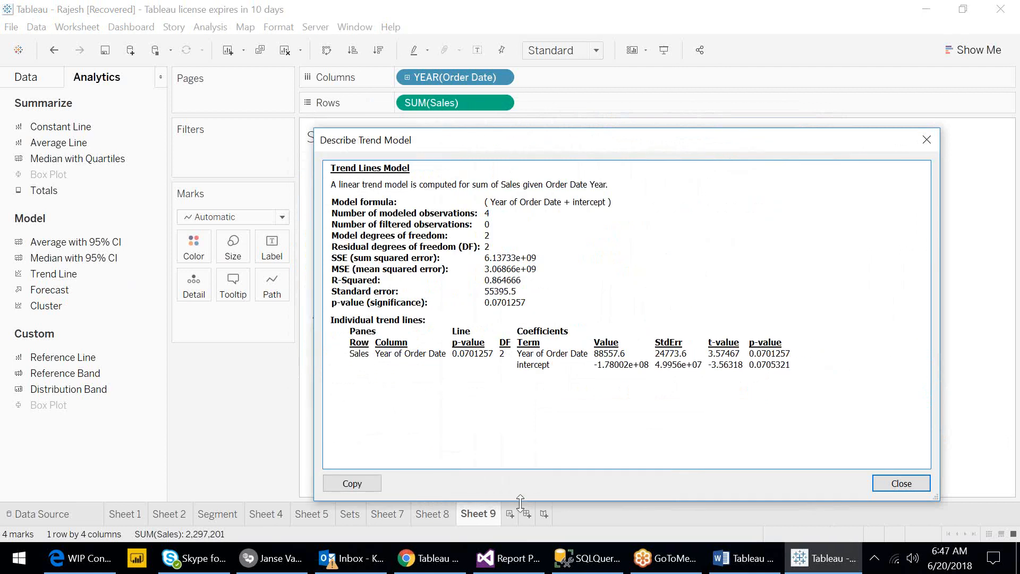
{"action": "left_click_drag", "start_coordinate": [520, 499], "coordinate": [510, 421]}
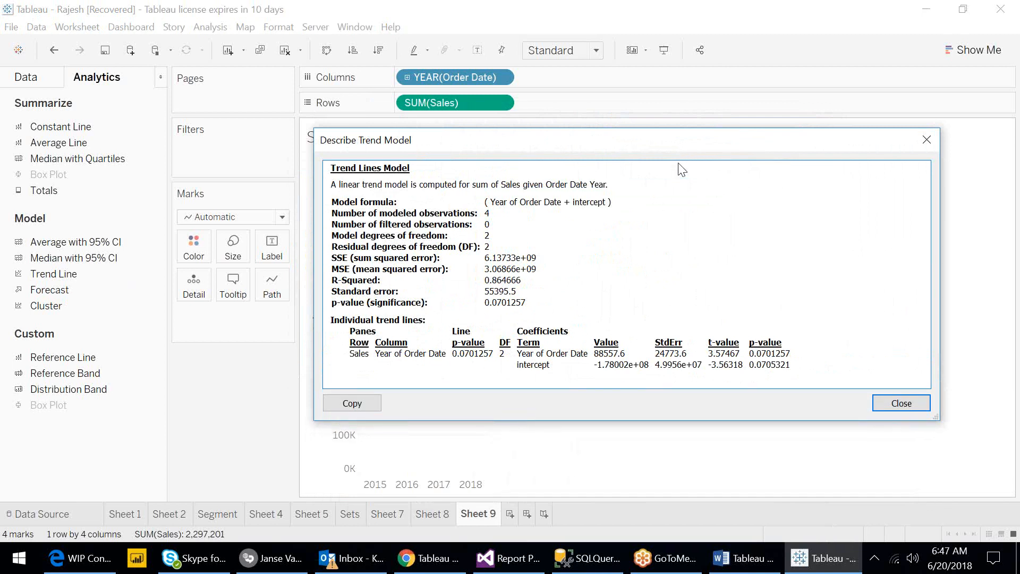
{"action": "left_click_drag", "start_coordinate": [681, 146], "coordinate": [687, 216]}
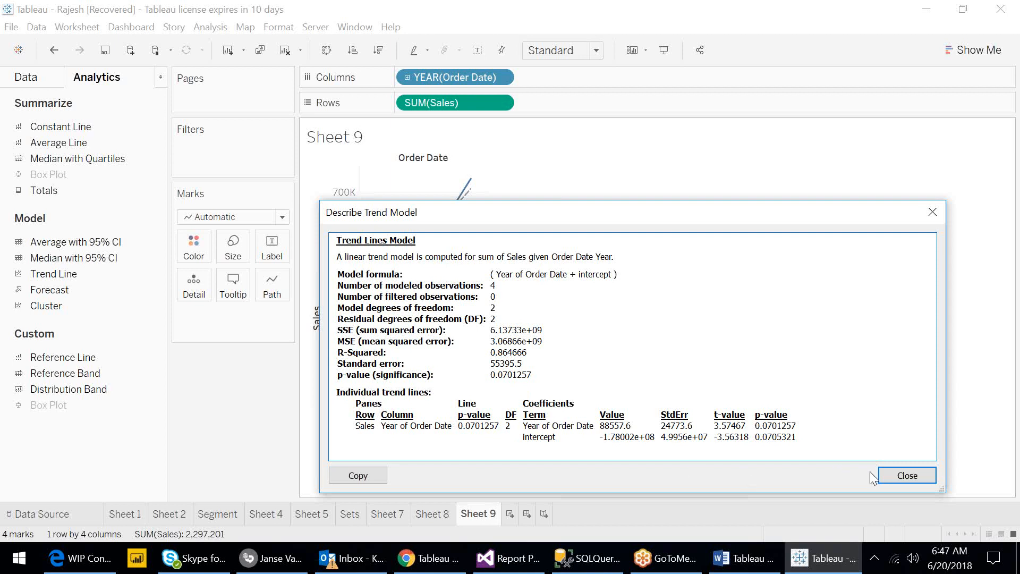
{"action": "left_click", "coordinate": [907, 475]}
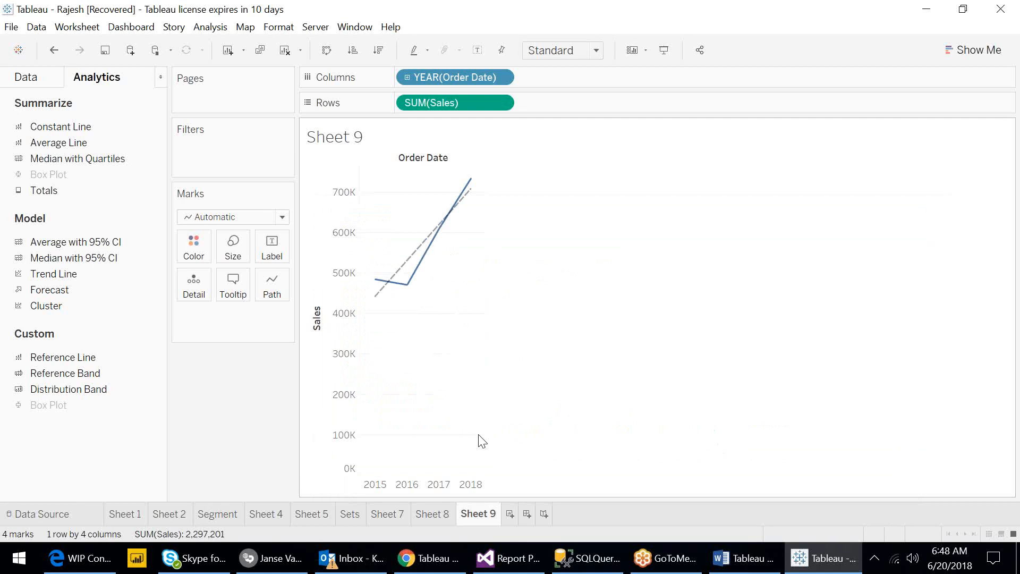
- Add a new worksheet and rename Sheet 9 as Trend
{"action": "left_click", "coordinate": [510, 513]}
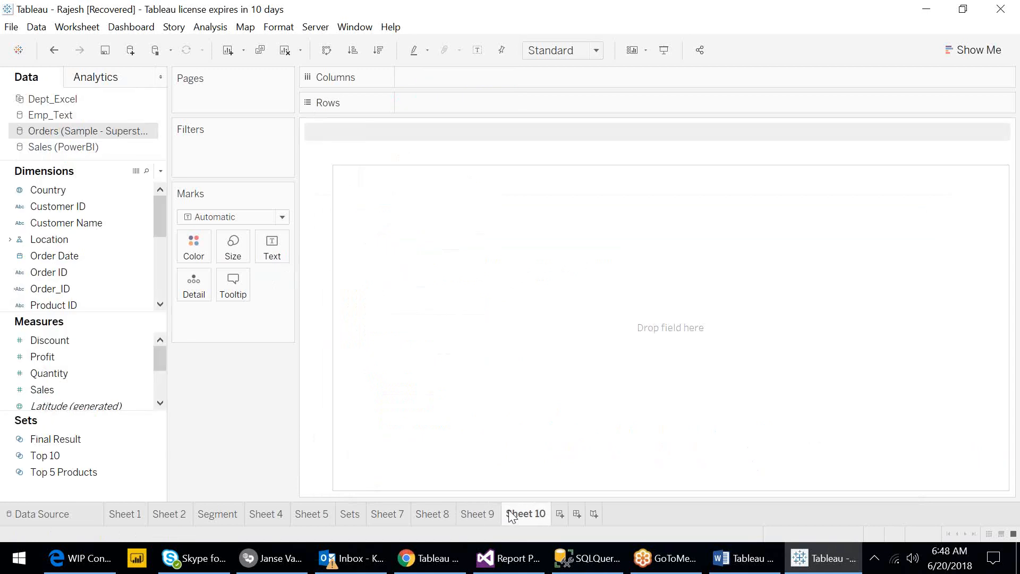
{"action": "left_click", "coordinate": [481, 513]}
{"action": "double_click", "coordinate": [481, 513]}
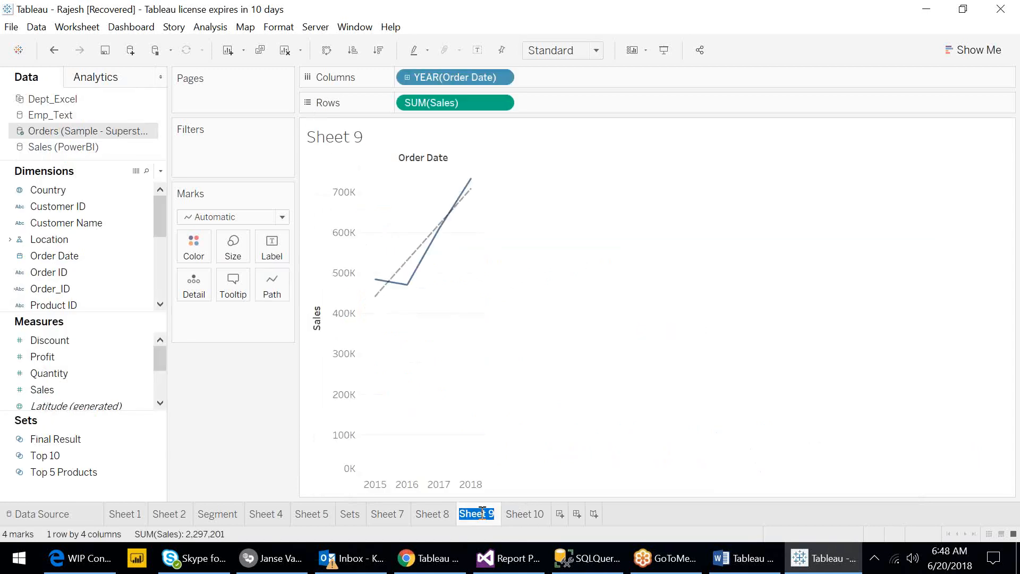
{"action": "type", "text": "Trend"}
{"action": "key", "text": "Return"}
- Rename the new worksheet as Forecast
{"action": "left_click", "coordinate": [528, 515]}
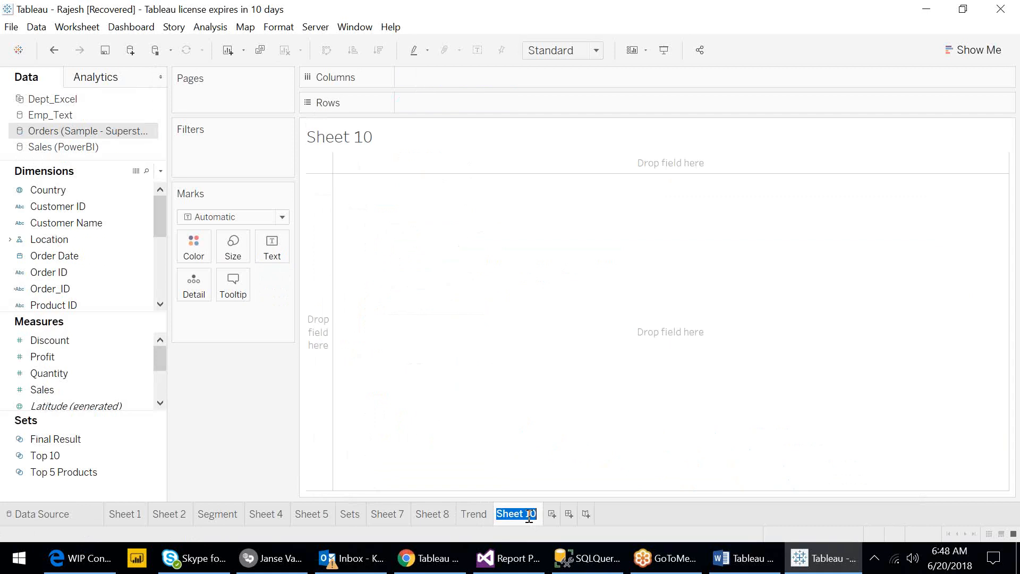
{"action": "type", "text": "Forecast"}
{"action": "key", "text": "Return"}
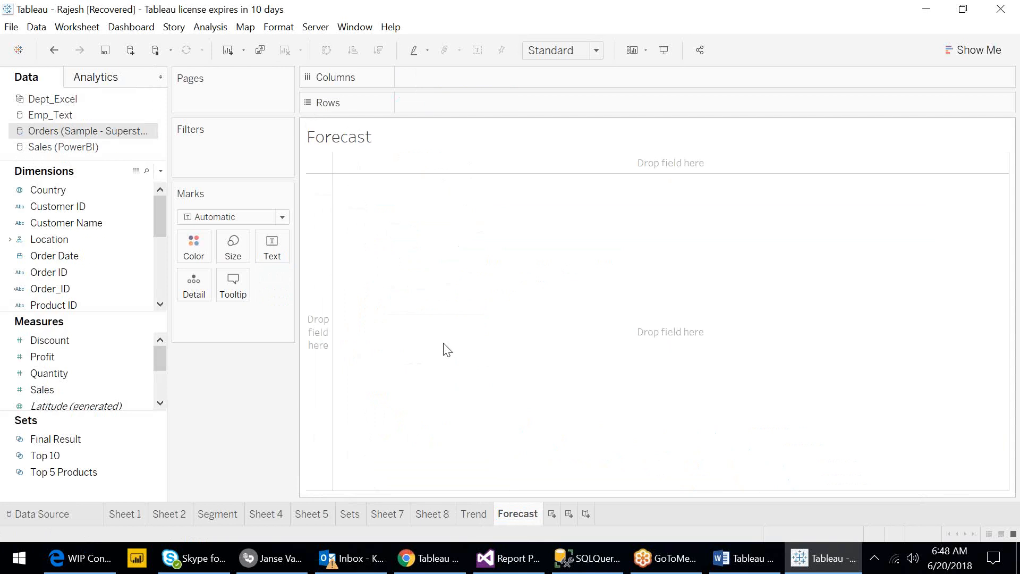
- Place Sales on Rows and Order Date on Columns to build a yearly sales line chart
{"action": "left_click", "coordinate": [73, 391]}
{"action": "left_click_drag", "start_coordinate": [72, 391], "coordinate": [438, 106]}
{"action": "left_click", "coordinate": [41, 258]}
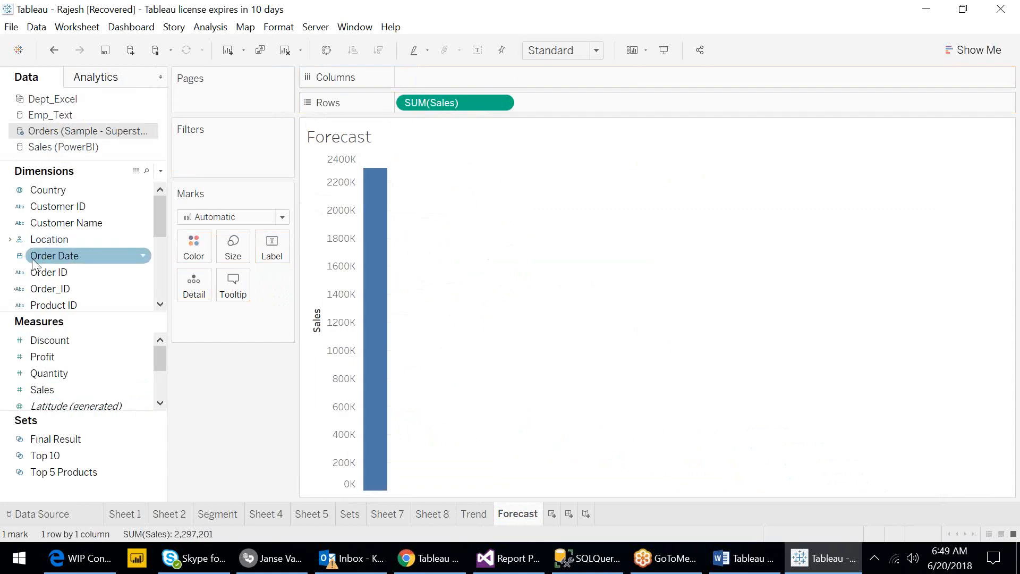
{"action": "left_click_drag", "start_coordinate": [42, 260], "coordinate": [452, 78]}
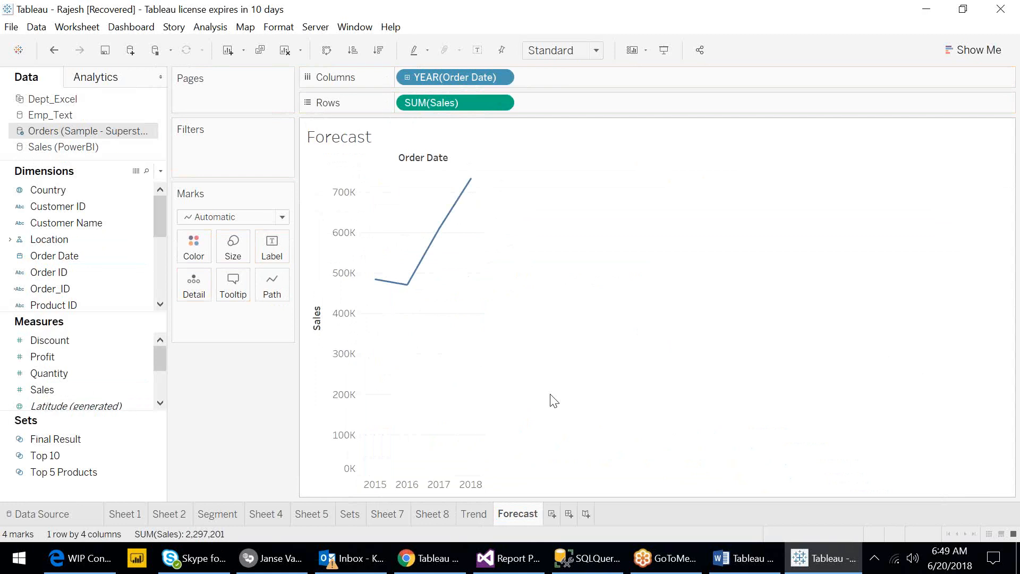
- Show a forecast on the sales line chart
{"action": "right_click", "coordinate": [402, 339]}
{"action": "mouse_move", "coordinate": [467, 457]}
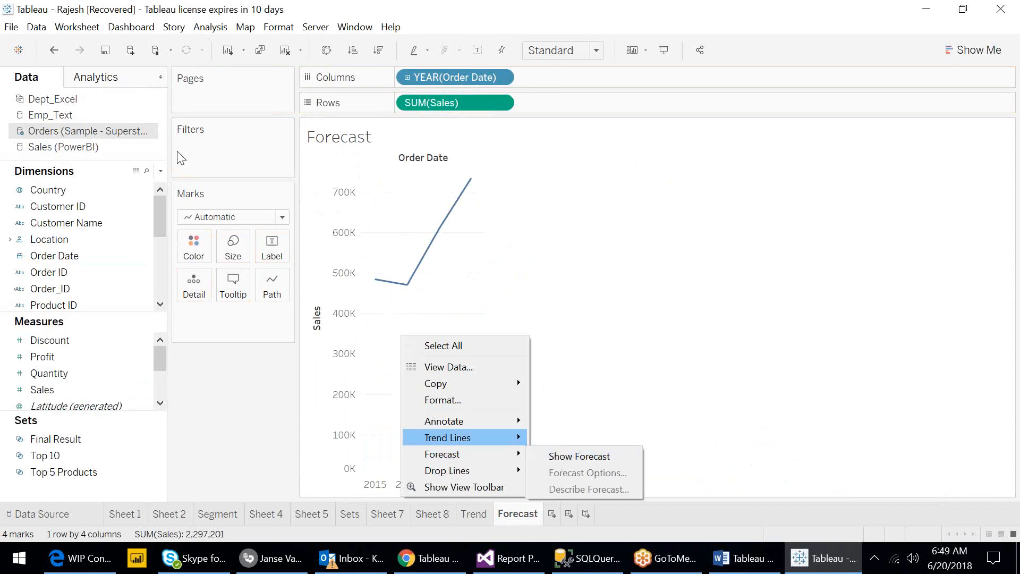
{"action": "left_click", "coordinate": [108, 83]}
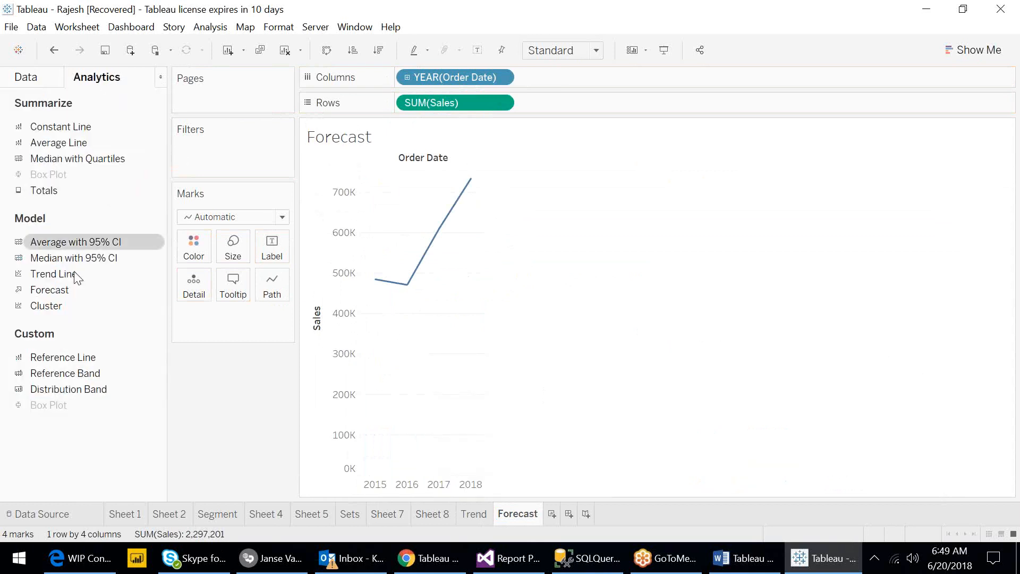
{"action": "right_click", "coordinate": [442, 361]}
{"action": "mouse_move", "coordinate": [547, 484]}
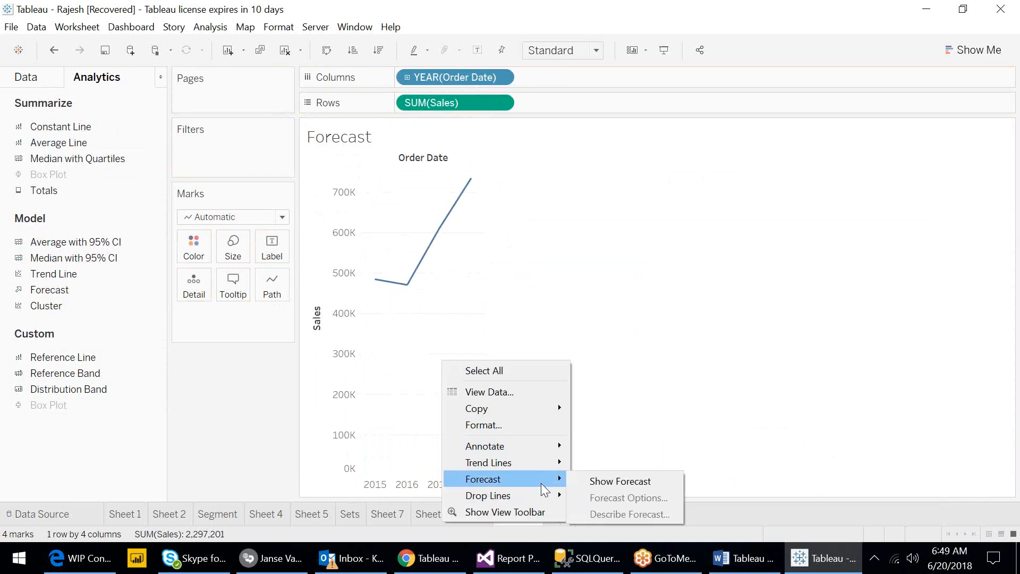
{"action": "left_click", "coordinate": [609, 483]}
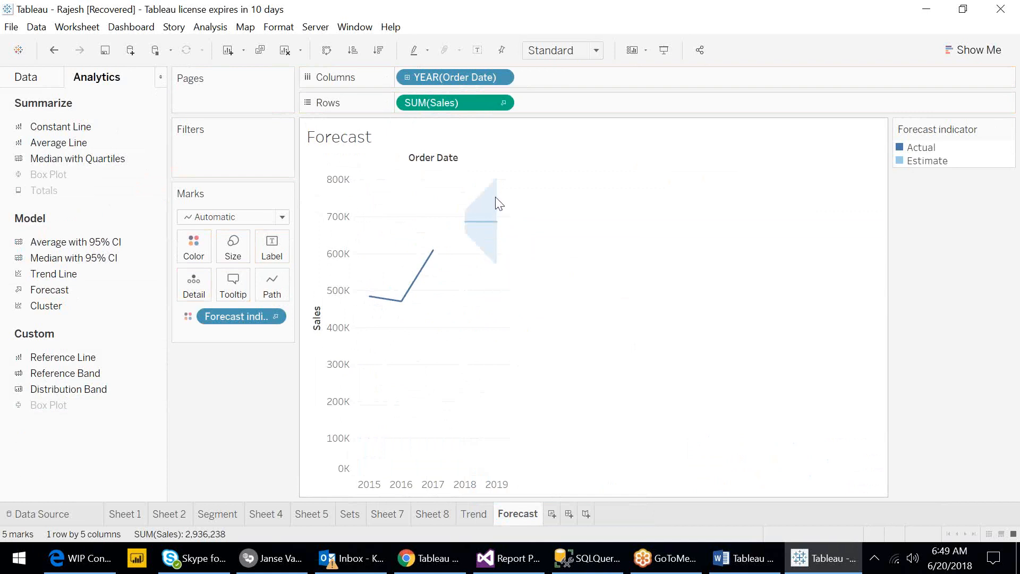
- Open the forecast options, move the dialog beside the chart, and close it
{"action": "mouse_move", "coordinate": [491, 229]}
{"action": "right_click", "coordinate": [412, 326]}
{"action": "mouse_move", "coordinate": [481, 445]}
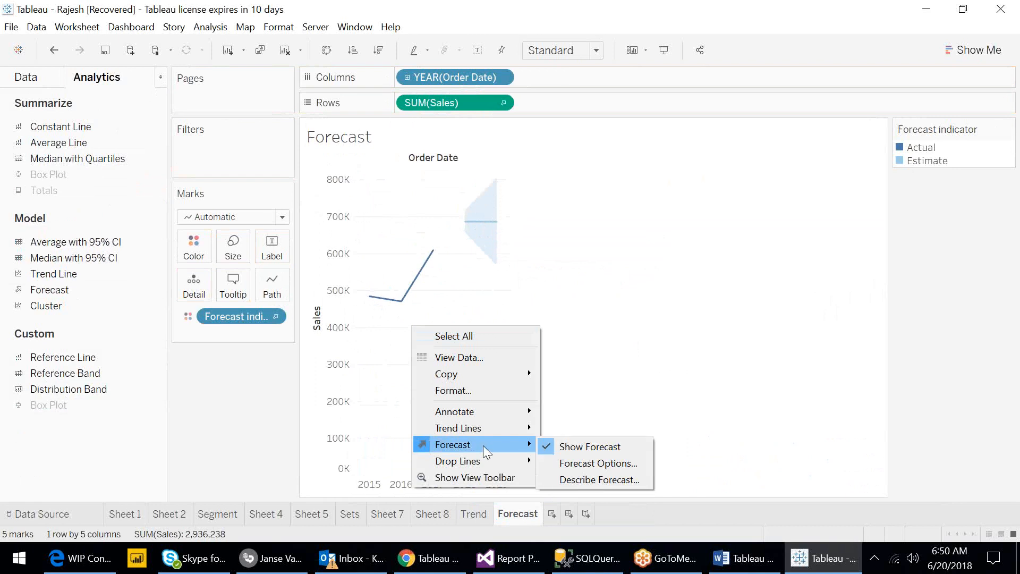
{"action": "left_click", "coordinate": [601, 463]}
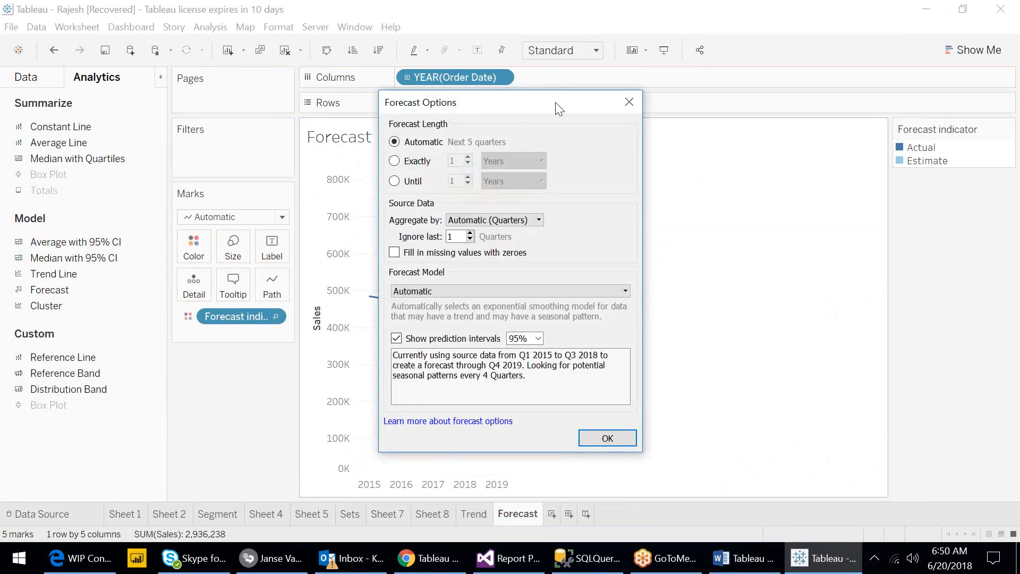
{"action": "left_click_drag", "start_coordinate": [555, 102], "coordinate": [732, 114]}
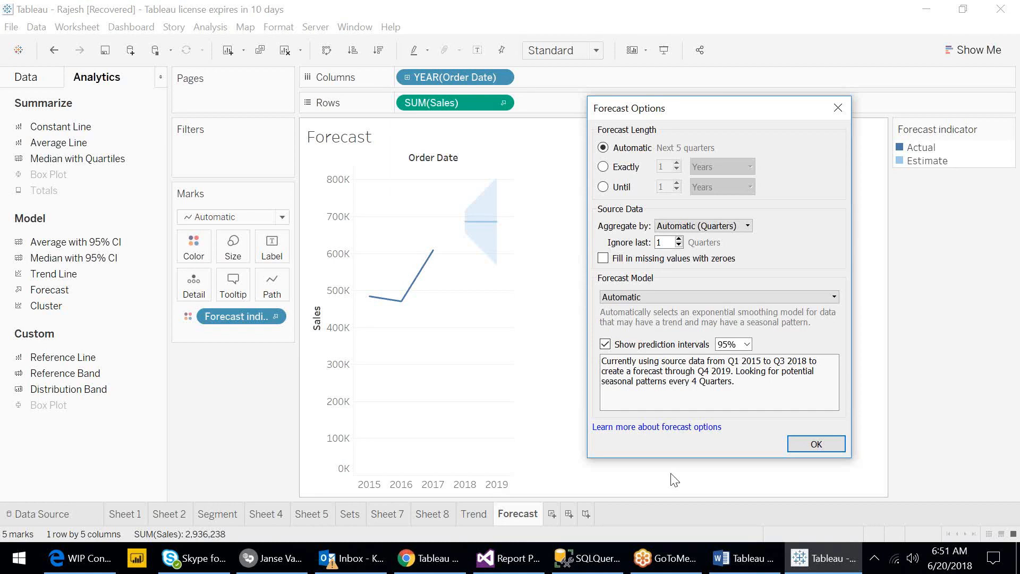
{"action": "left_click", "coordinate": [797, 446]}
- Reopen the forecast options dialog and move it beside the chart
{"action": "right_click", "coordinate": [392, 393]}
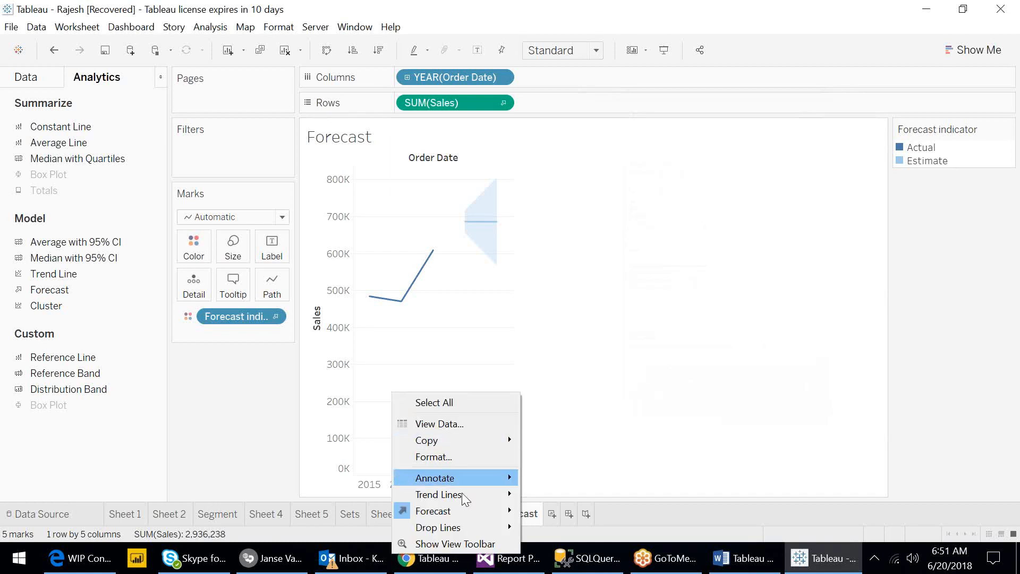
{"action": "mouse_move", "coordinate": [478, 511]}
{"action": "left_click", "coordinate": [563, 529]}
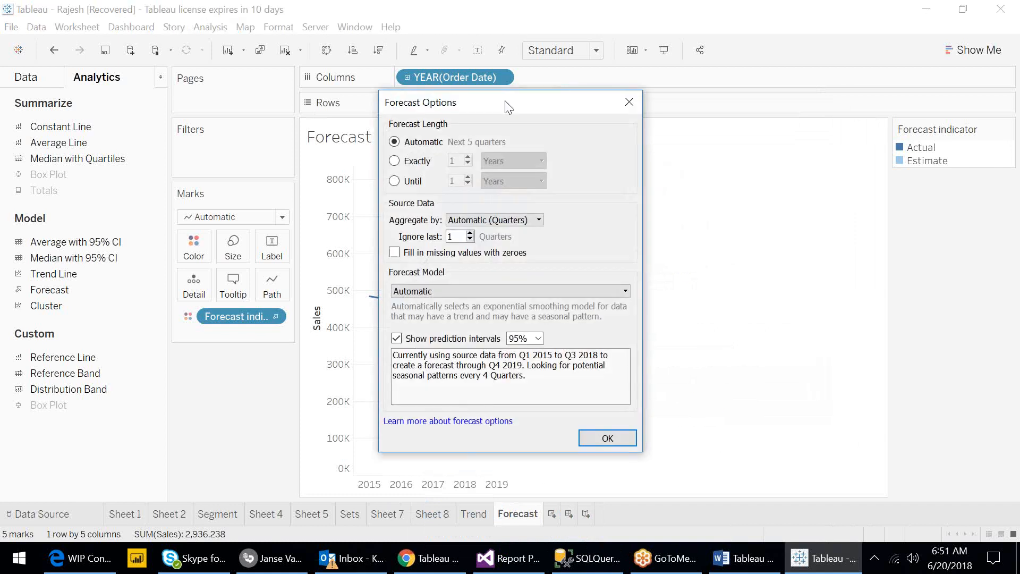
{"action": "left_click_drag", "start_coordinate": [512, 108], "coordinate": [696, 119]}
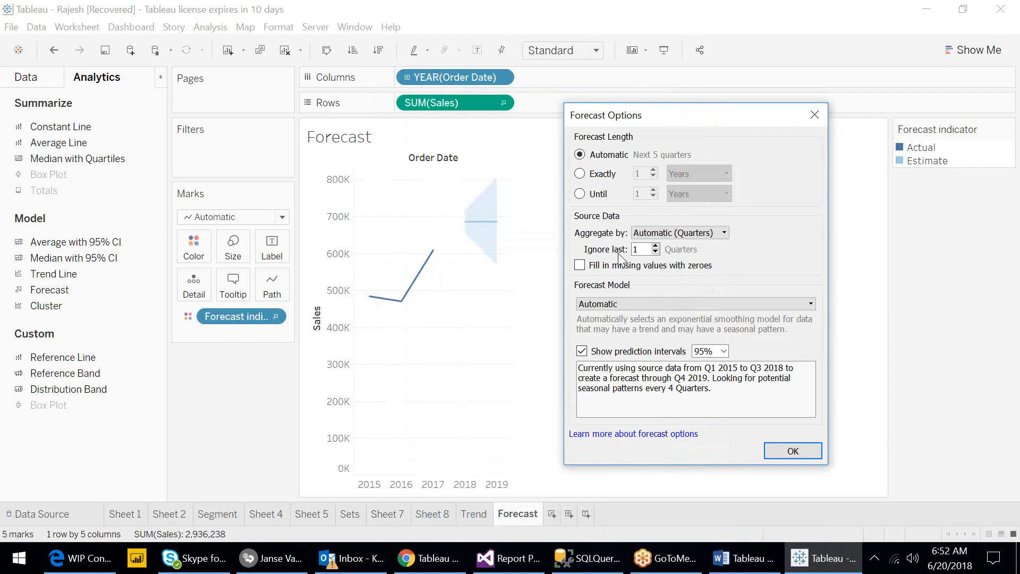
- Try an exact 1-year forecast length and ignoring 0 quarters, then restore the automatic length and 1 ignored quarter
{"action": "left_click", "coordinate": [580, 174]}
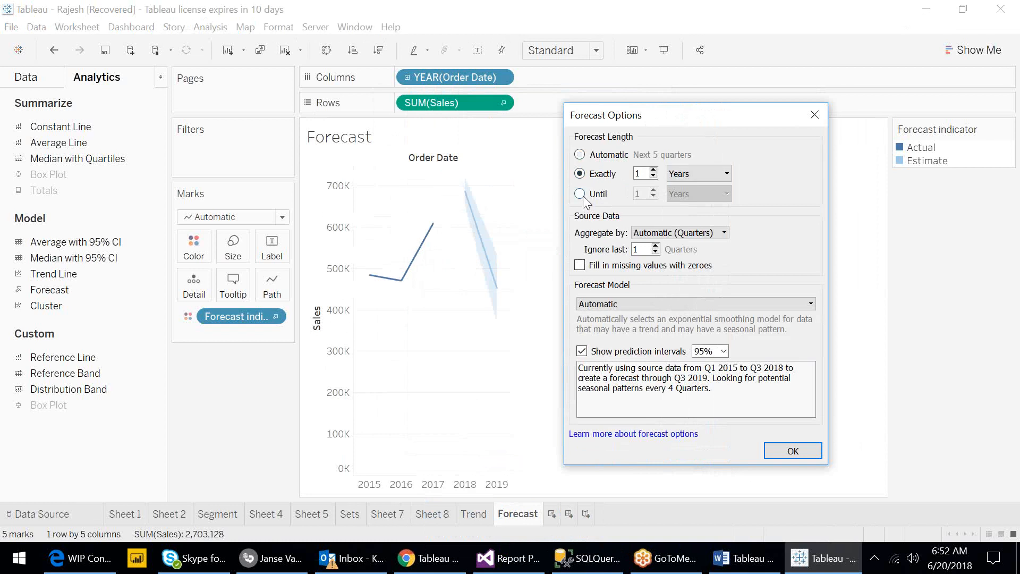
{"action": "left_click", "coordinate": [656, 253]}
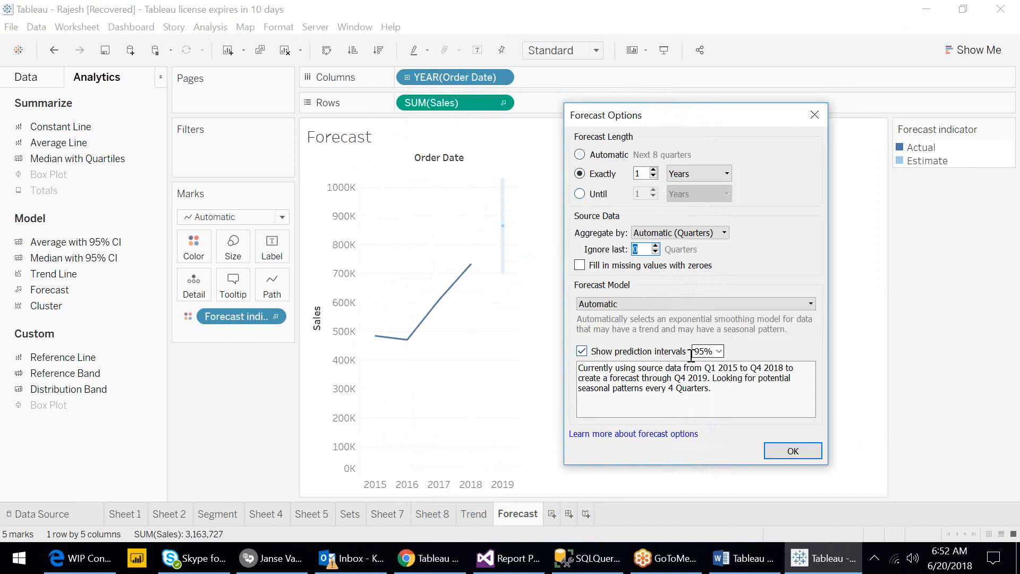
{"action": "left_click", "coordinate": [580, 155]}
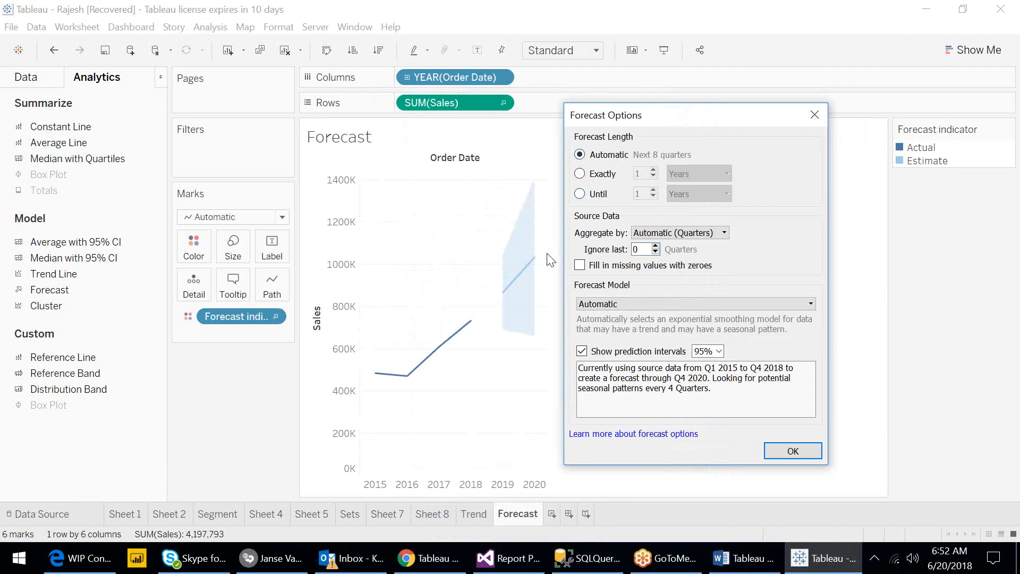
{"action": "left_click", "coordinate": [657, 245]}
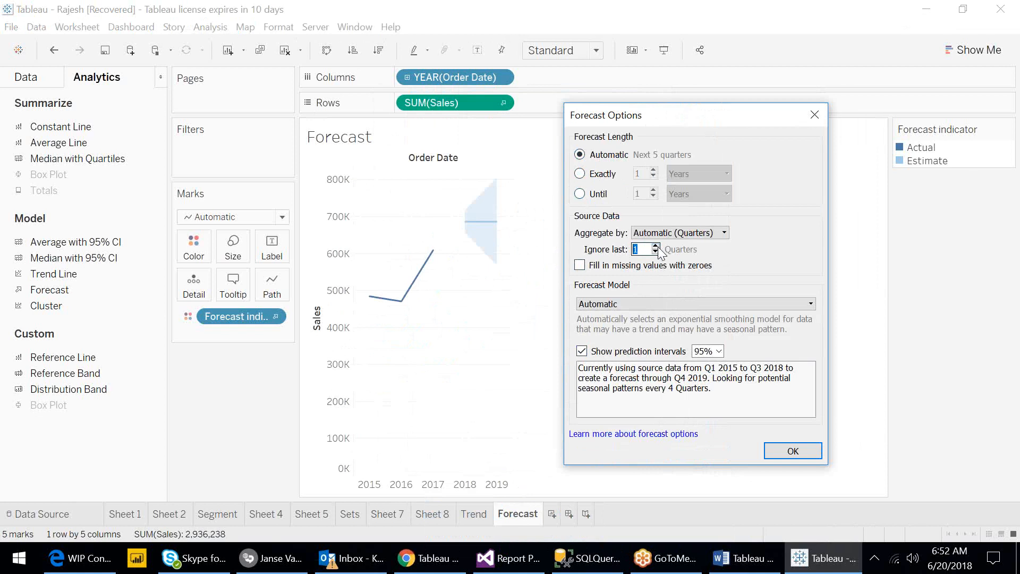
- Set the prediction interval to 99%, then to 90%
{"action": "left_click", "coordinate": [719, 351]}
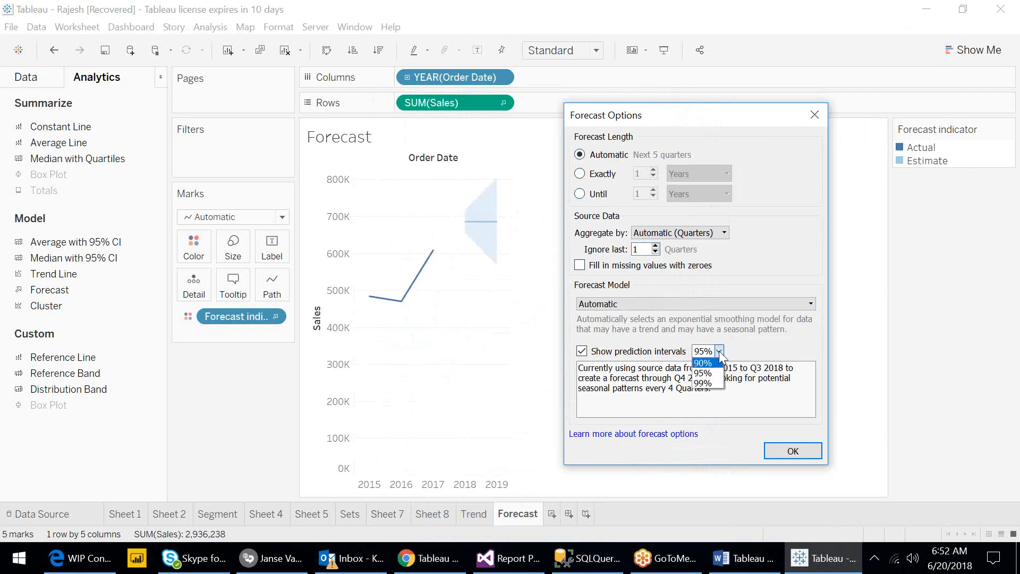
{"action": "left_click", "coordinate": [714, 392]}
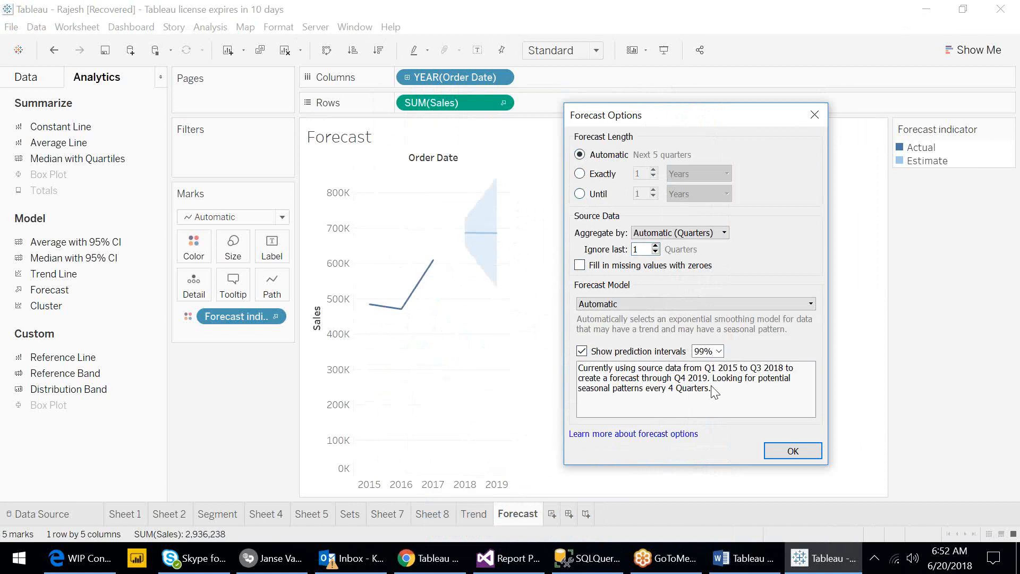
{"action": "left_click", "coordinate": [719, 351]}
{"action": "left_click", "coordinate": [711, 364]}
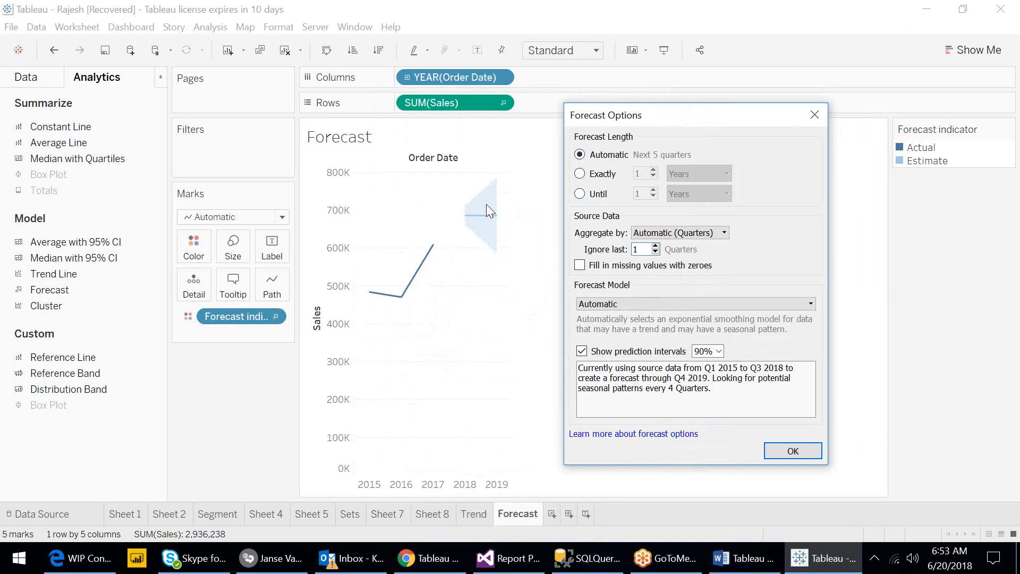
- Try the Automatic without seasonality forecast model, then choose the Custom model
{"action": "left_click", "coordinate": [594, 307]}
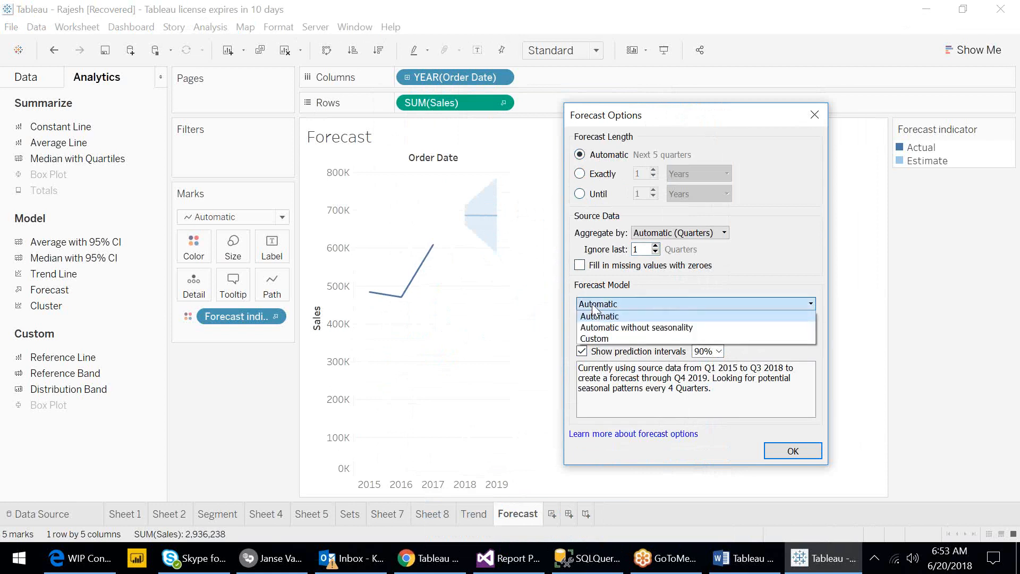
{"action": "left_click", "coordinate": [618, 328]}
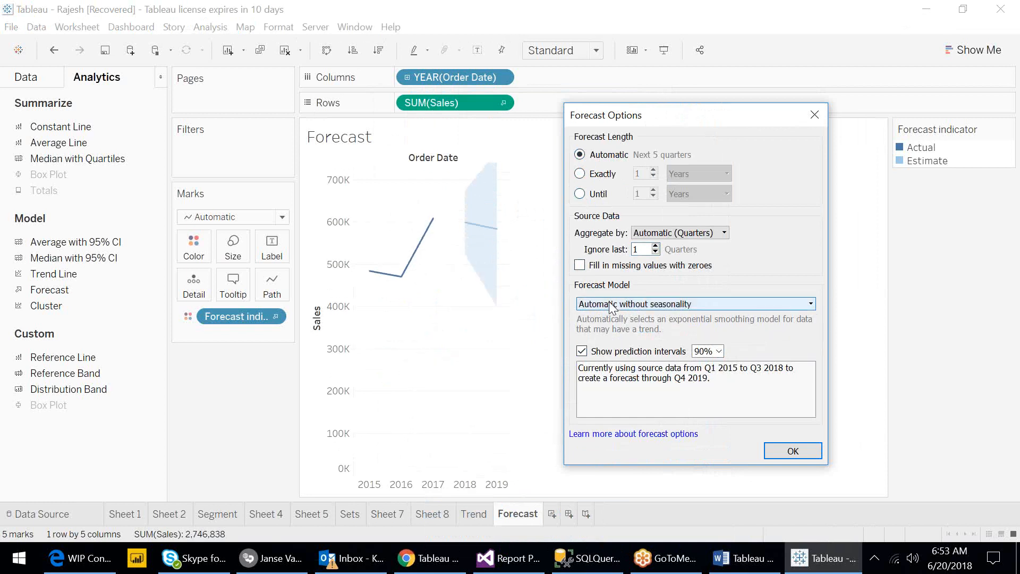
{"action": "left_click", "coordinate": [610, 304]}
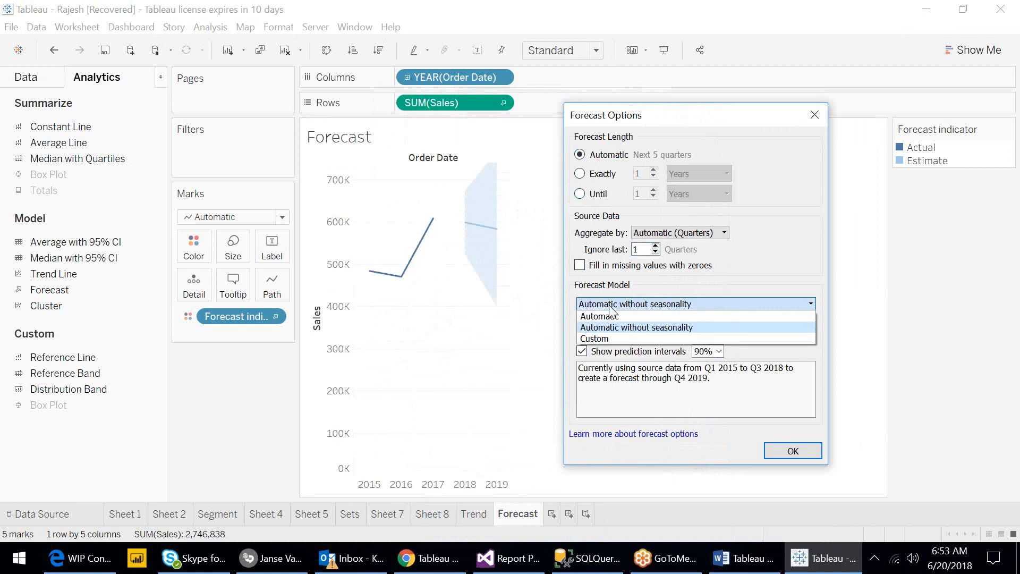
{"action": "left_click", "coordinate": [611, 338]}
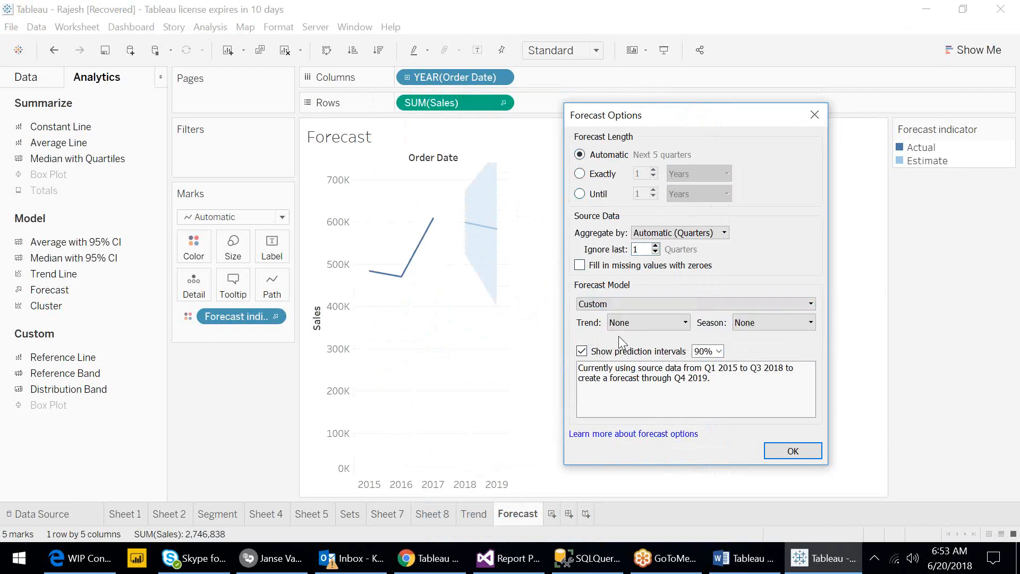
- Set the custom model's trend and season both to Additive
{"action": "left_click", "coordinate": [634, 323]}
{"action": "left_click", "coordinate": [635, 334]}
{"action": "key", "text": "Down"}
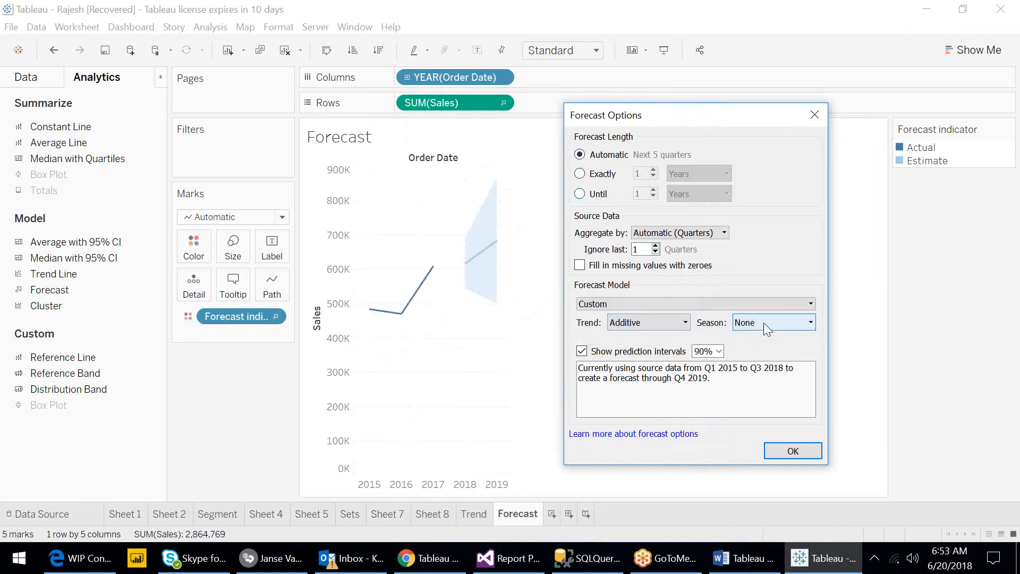
{"action": "left_click", "coordinate": [764, 323]}
{"action": "left_click", "coordinate": [765, 349]}
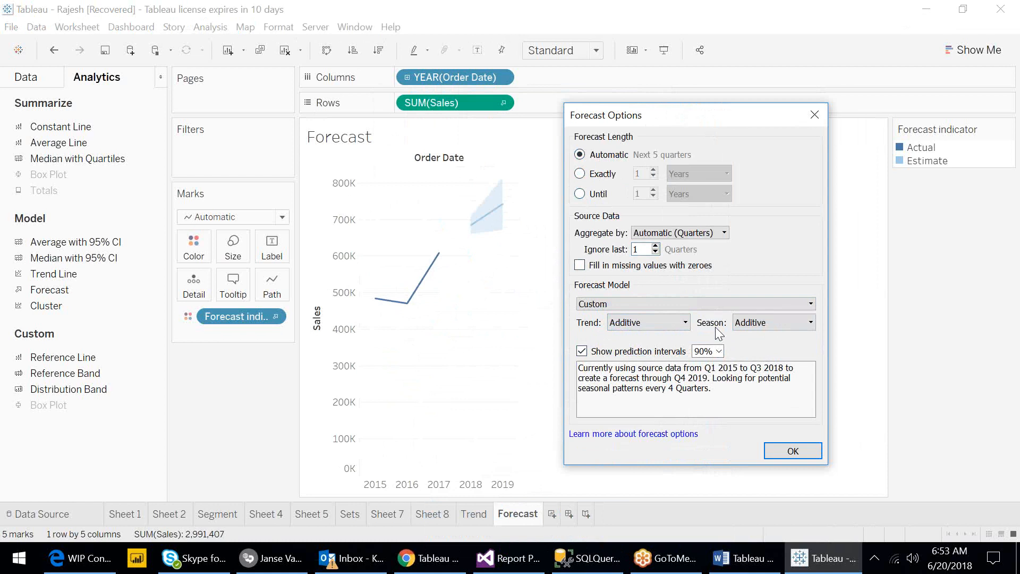
{"action": "left_click", "coordinate": [1001, 350]}
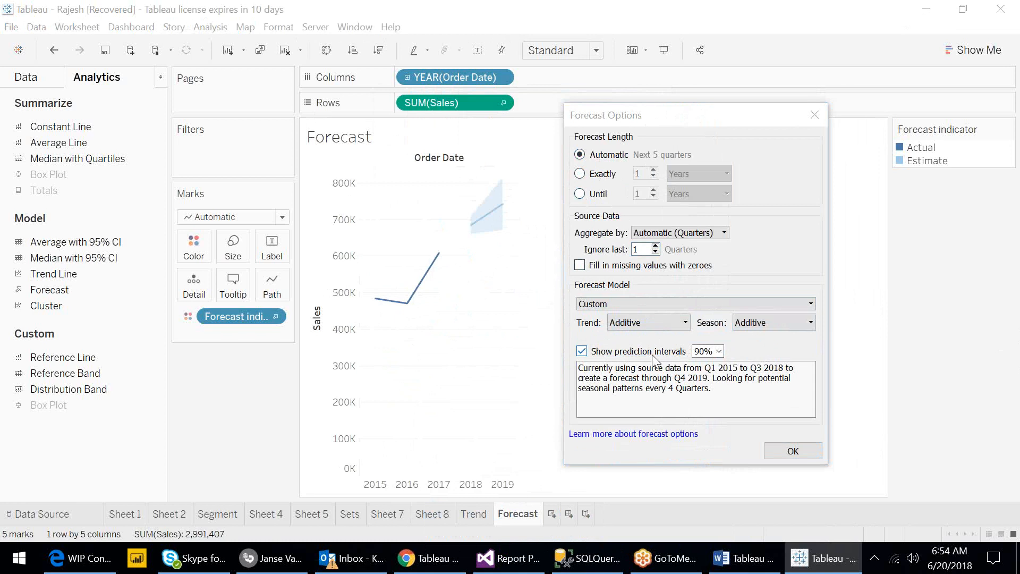
- Return the forecast model to Automatic and confirm the forecast options
{"action": "left_click", "coordinate": [611, 304]}
{"action": "left_click", "coordinate": [611, 313]}
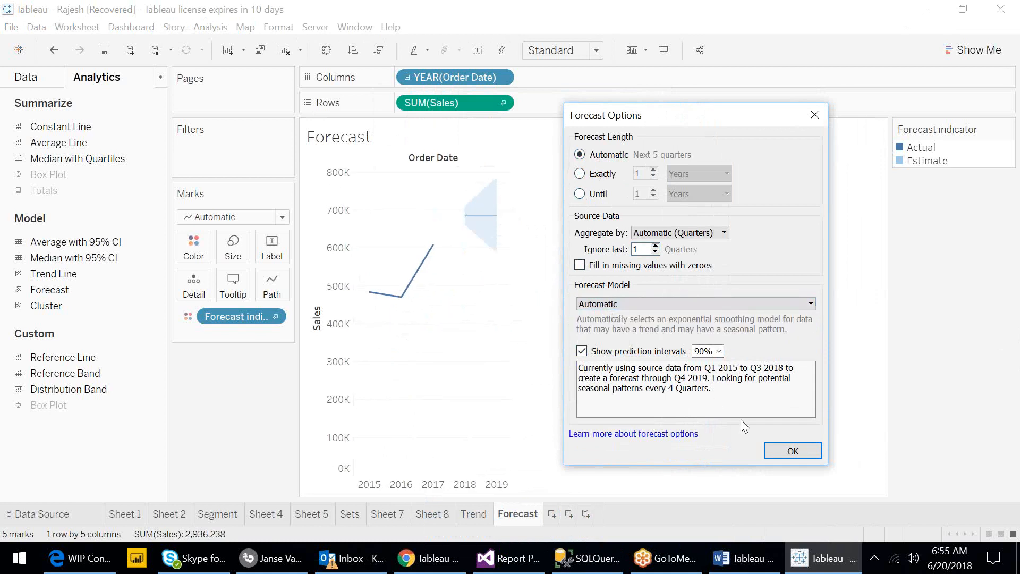
{"action": "left_click", "coordinate": [774, 449]}
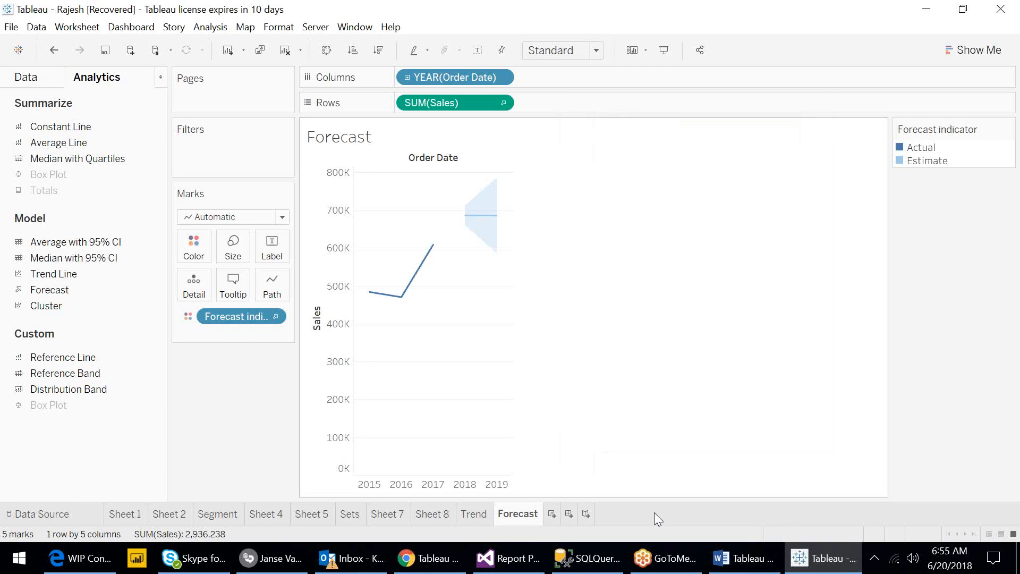
- Switch to the Word training plan document and highlight the start of topic 15
{"action": "left_click", "coordinate": [751, 558]}
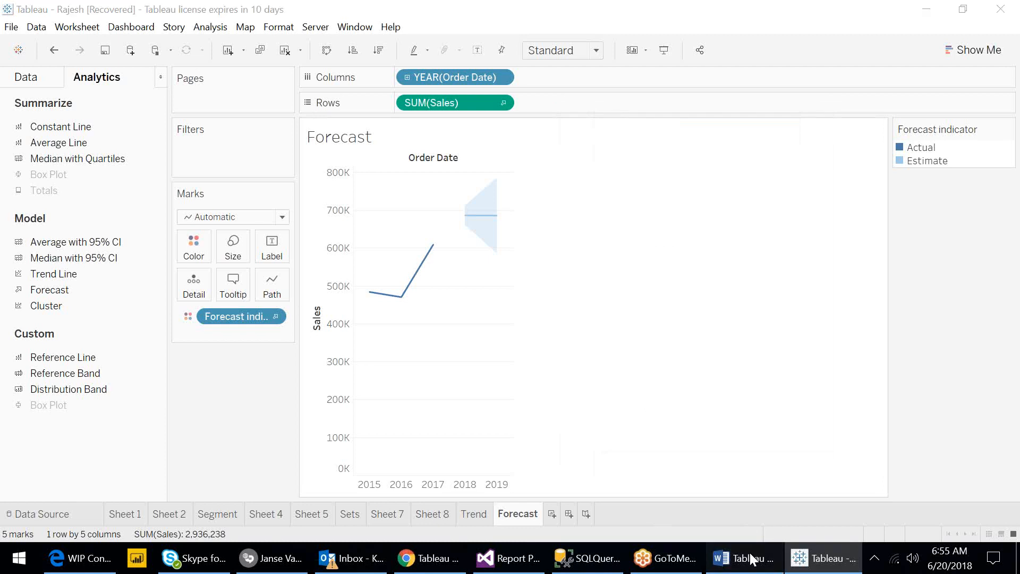
{"action": "left_click", "coordinate": [751, 557]}
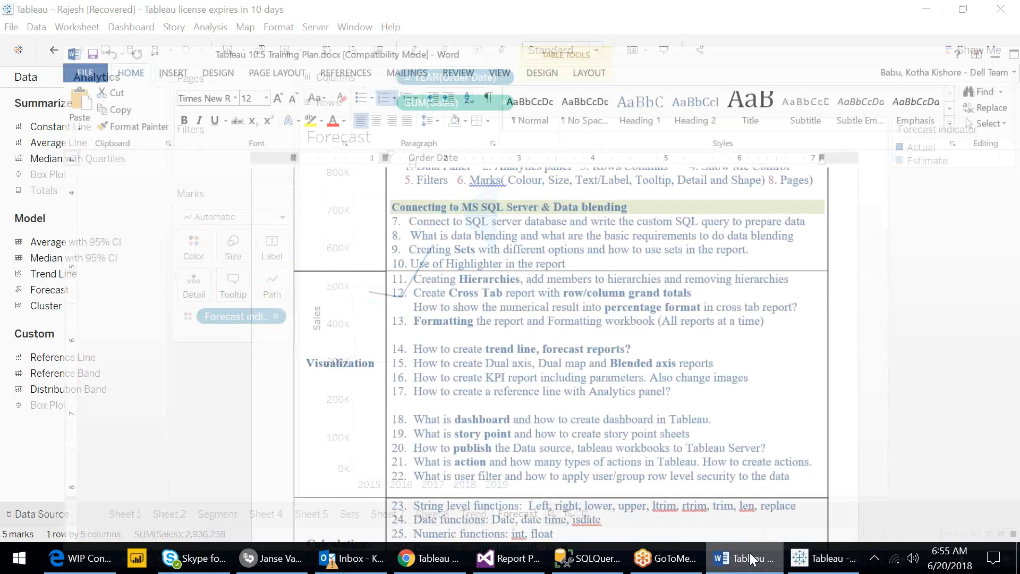
{"action": "left_click_drag", "start_coordinate": [365, 330], "coordinate": [466, 329]}
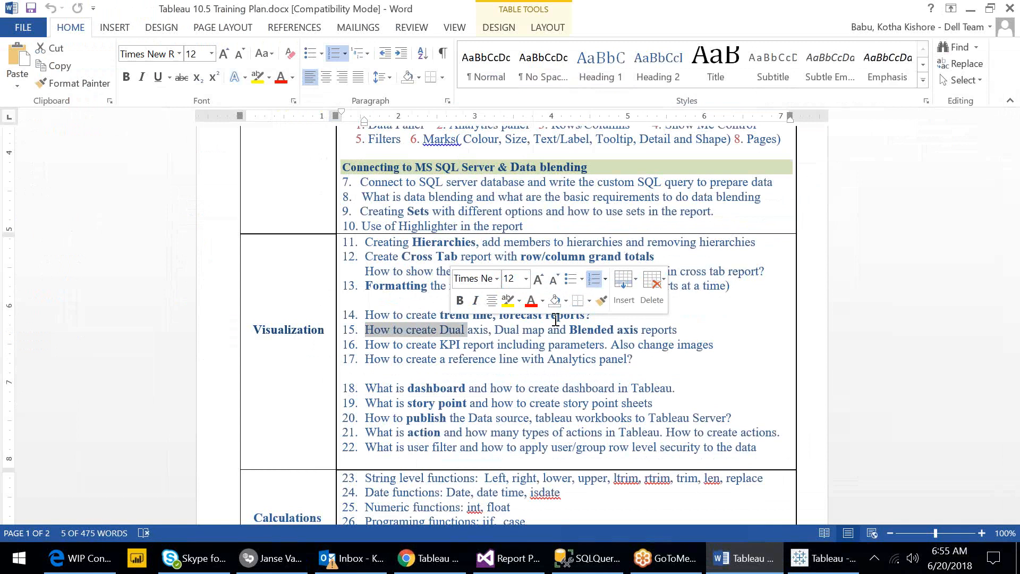
- Return to the Tableau workbook and briefly open and close the Show Me pane on the blank Sheet 11
{"action": "key", "text": "Right"}
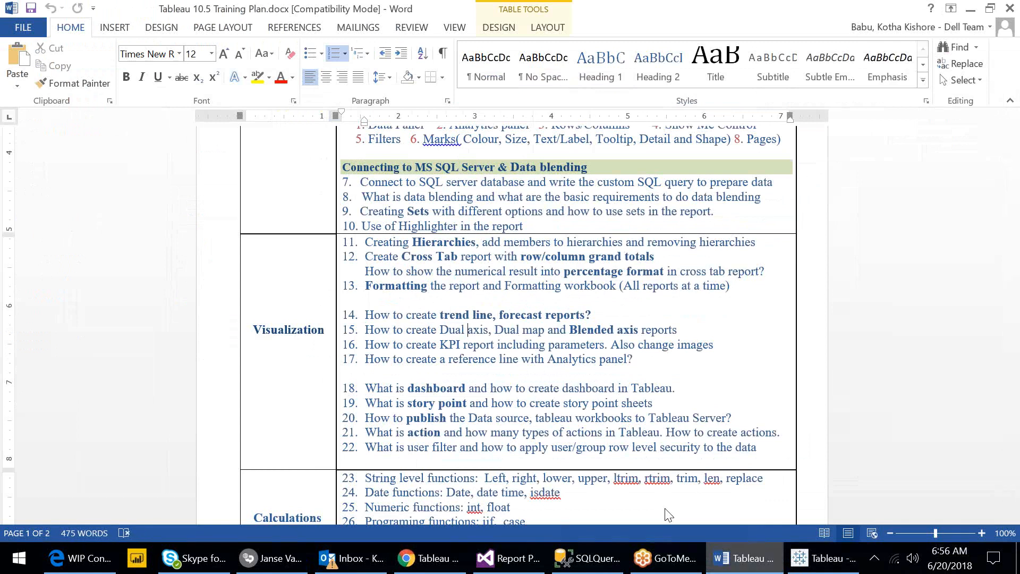
{"action": "key", "text": "alt+Tab"}
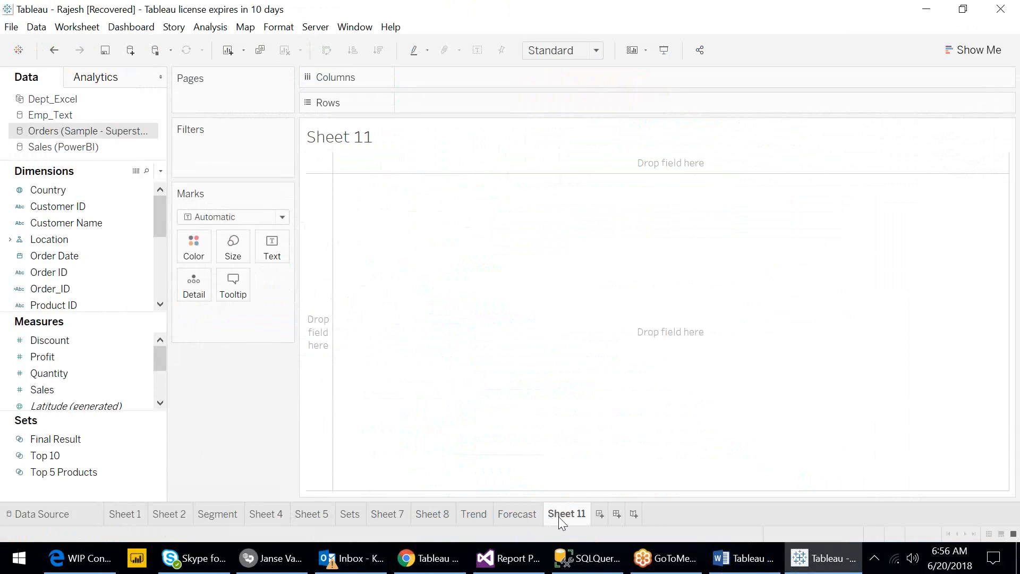
{"action": "mouse_move", "coordinate": [559, 516]}
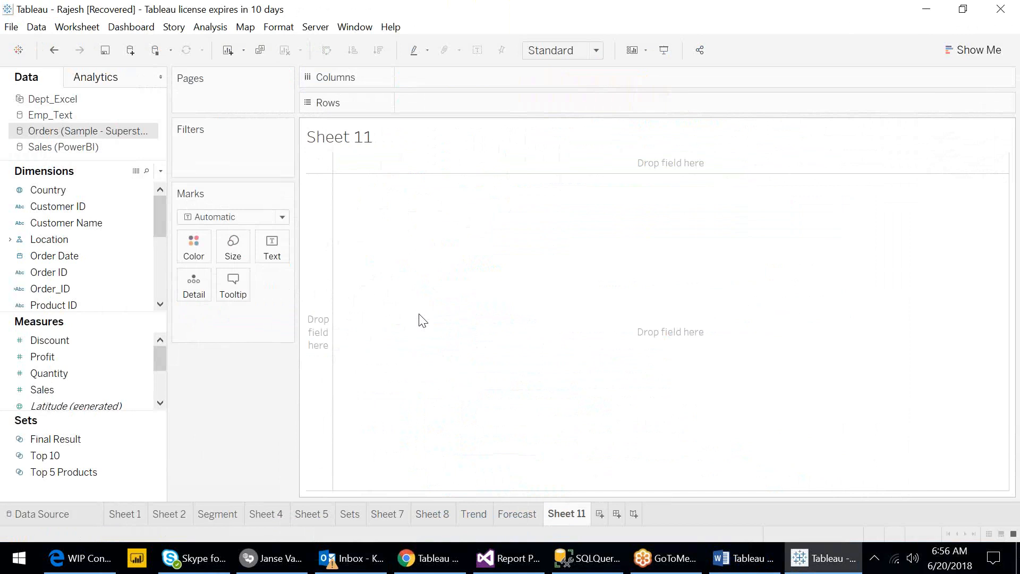
{"action": "left_click", "coordinate": [965, 49]}
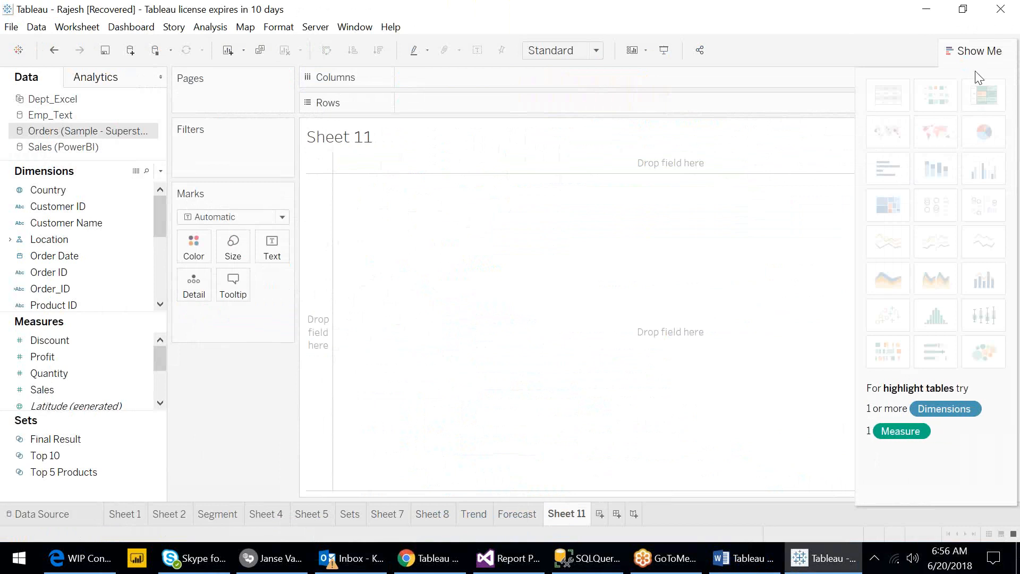
{"action": "left_click", "coordinate": [974, 52]}
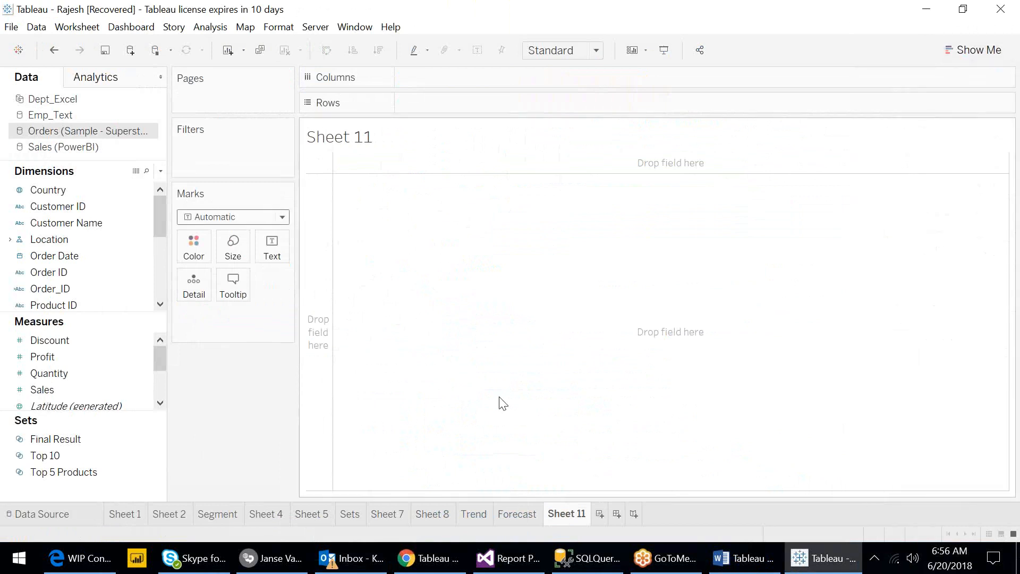
- Switch to Notepad by launching it from the Start menu search
{"action": "left_click", "coordinate": [15, 566]}
{"action": "type", "text": "notepad"}
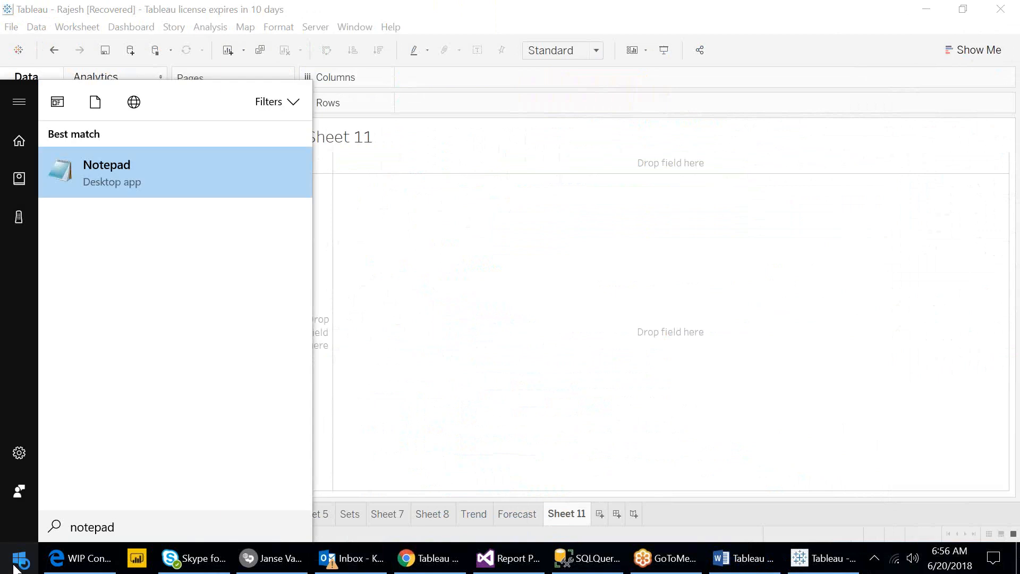
{"action": "key", "text": "Return"}
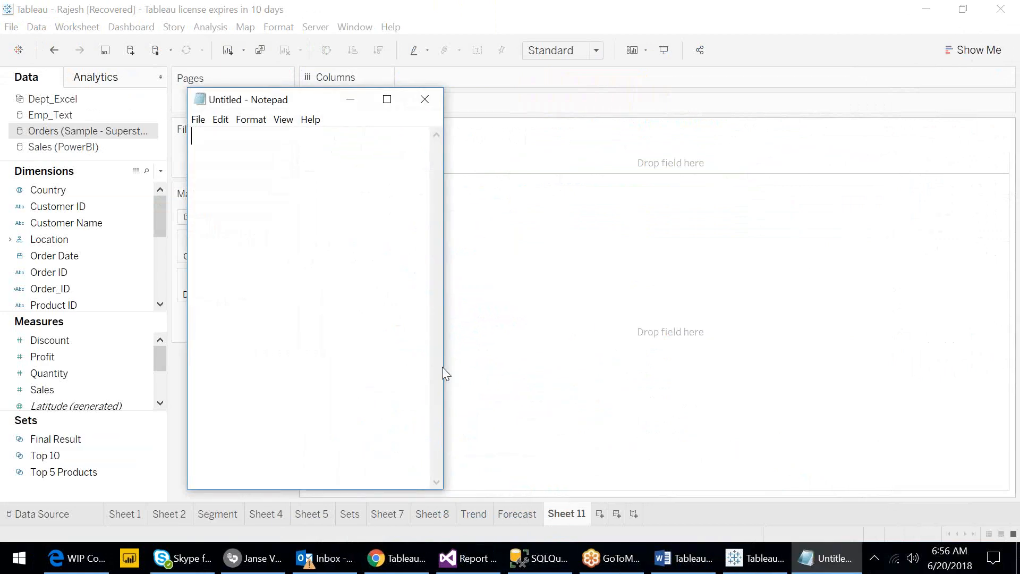
- Resize the Notepad window wider and shorter over the Tableau worksheet
{"action": "left_click_drag", "start_coordinate": [445, 365], "coordinate": [691, 365]}
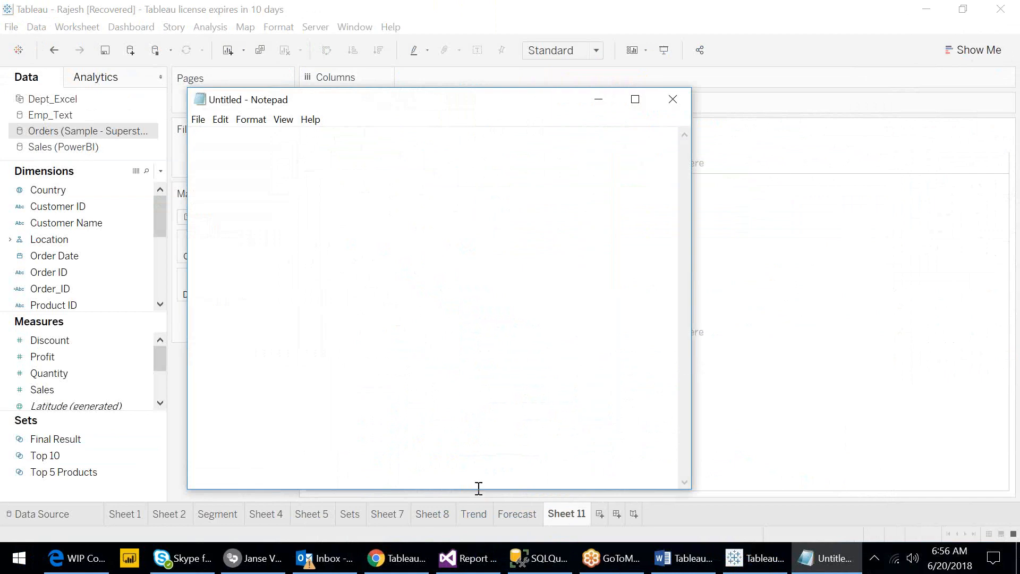
{"action": "left_click_drag", "start_coordinate": [478, 489], "coordinate": [481, 400]}
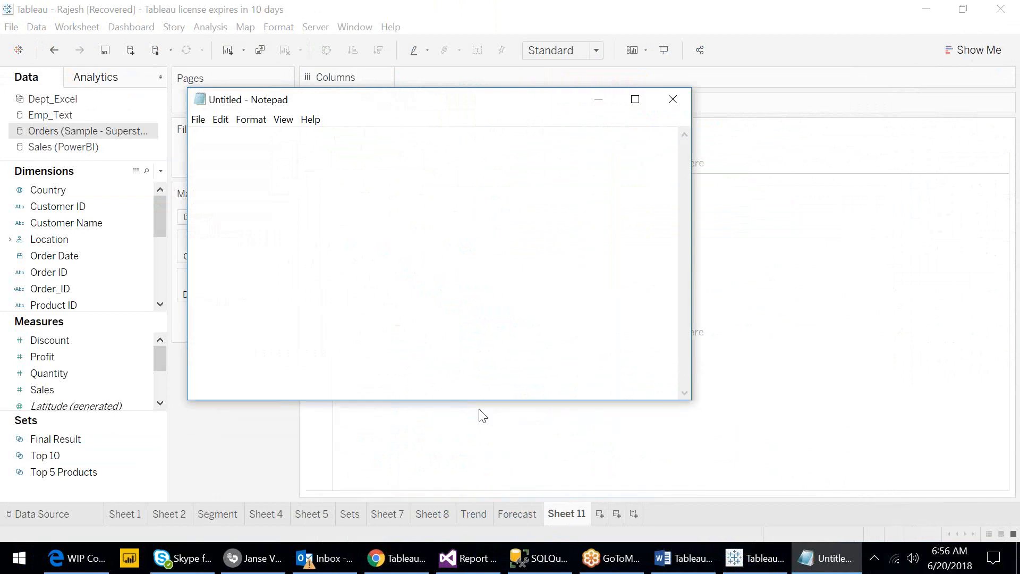
{"action": "left_click", "coordinate": [1003, 352]}
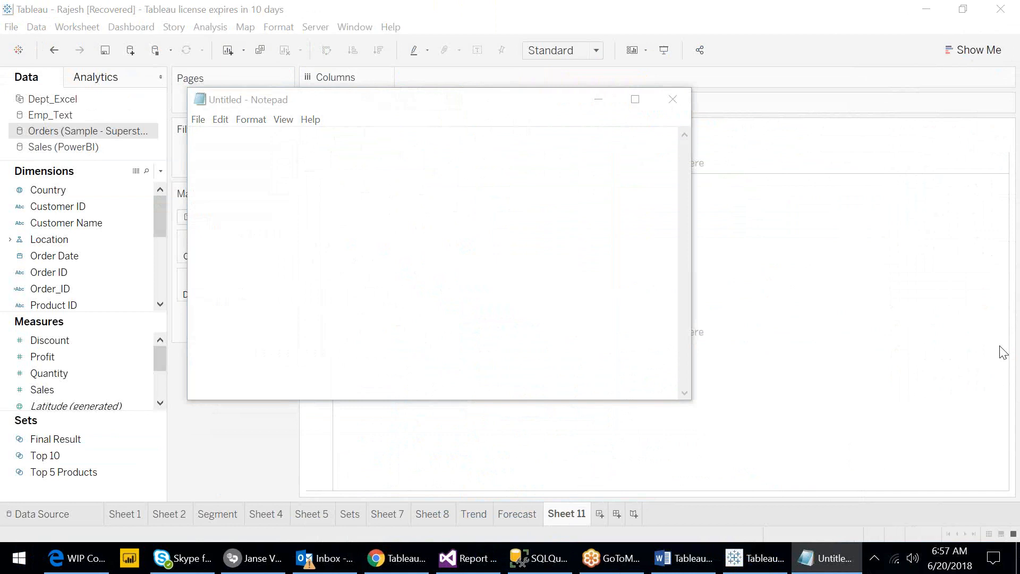
- Write the note "Dual Axis - two measures showing in two report styles under one sheet acting as single report" in Notepad
{"action": "left_click", "coordinate": [526, 231]}
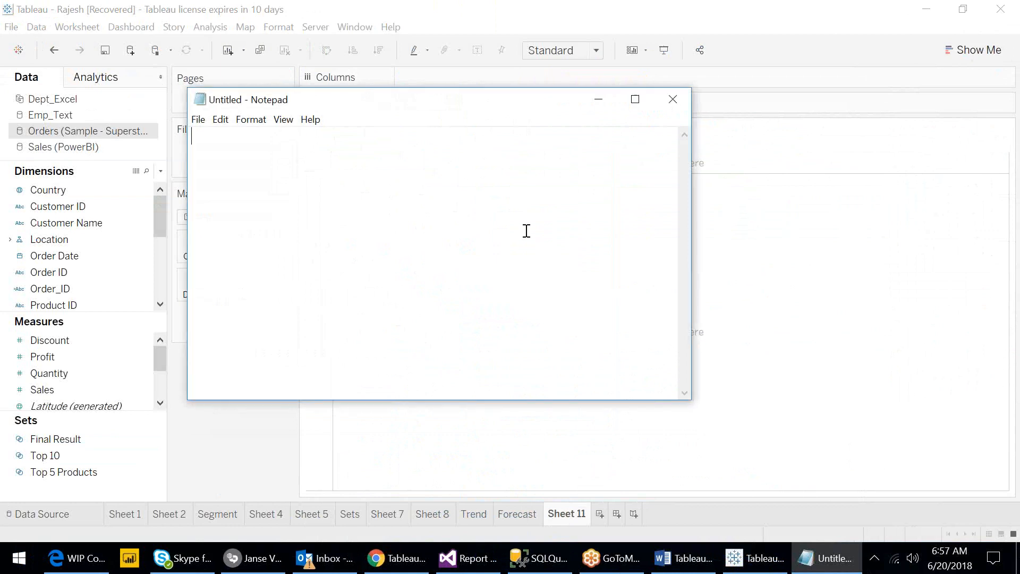
{"action": "type", "text": "Dual Axis - two mea"}
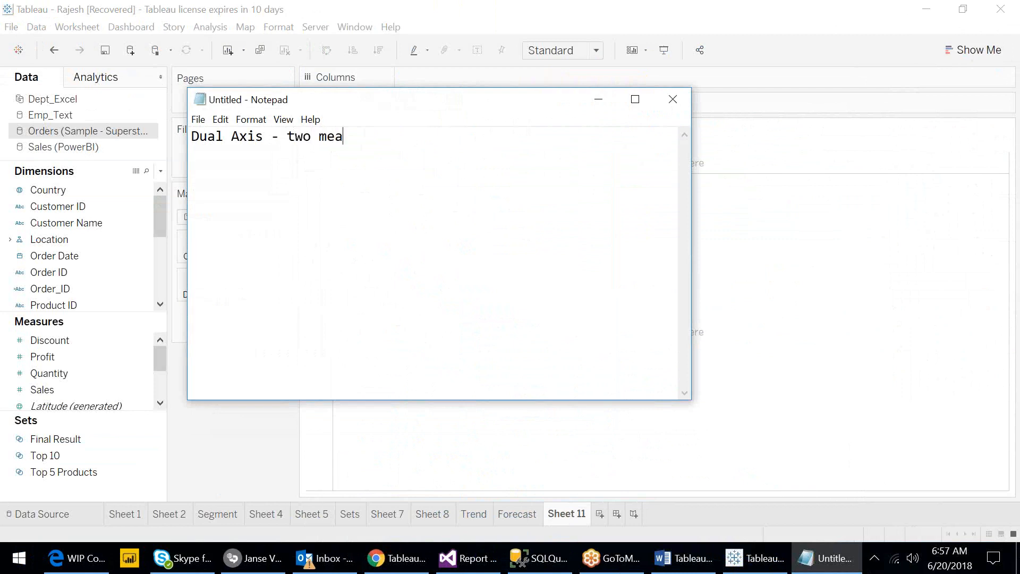
{"action": "type", "text": "sures showi"}
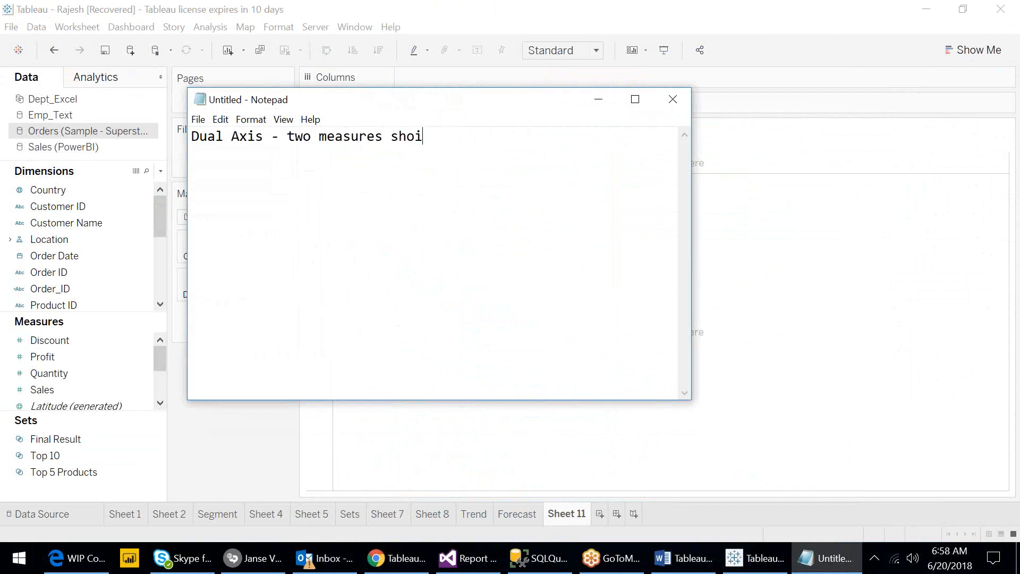
{"action": "type", "text": "ng in two report styles under"}
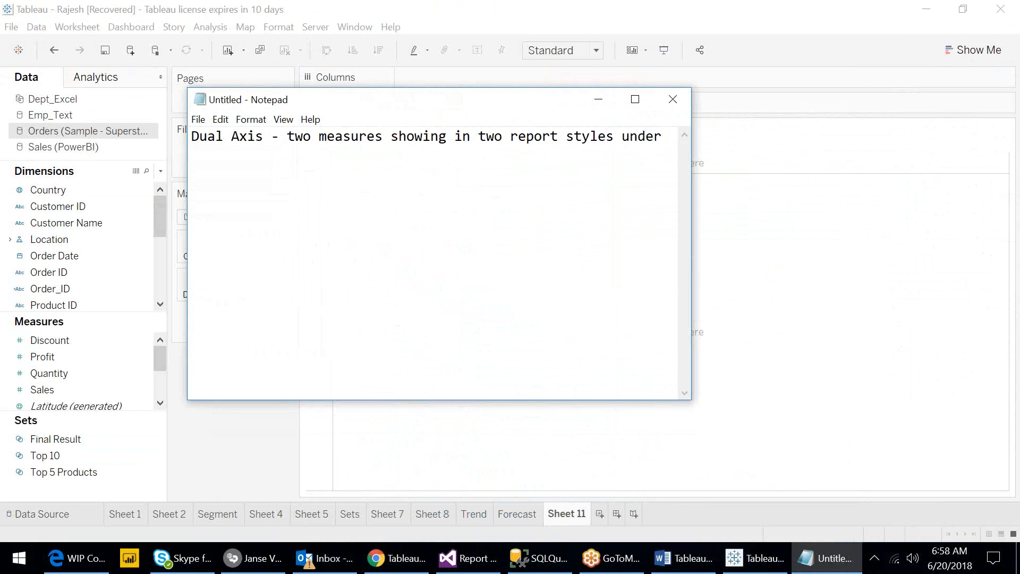
{"action": "left_click_drag", "start_coordinate": [695, 283], "coordinate": [911, 297]}
{"action": "type", "text": "one "}
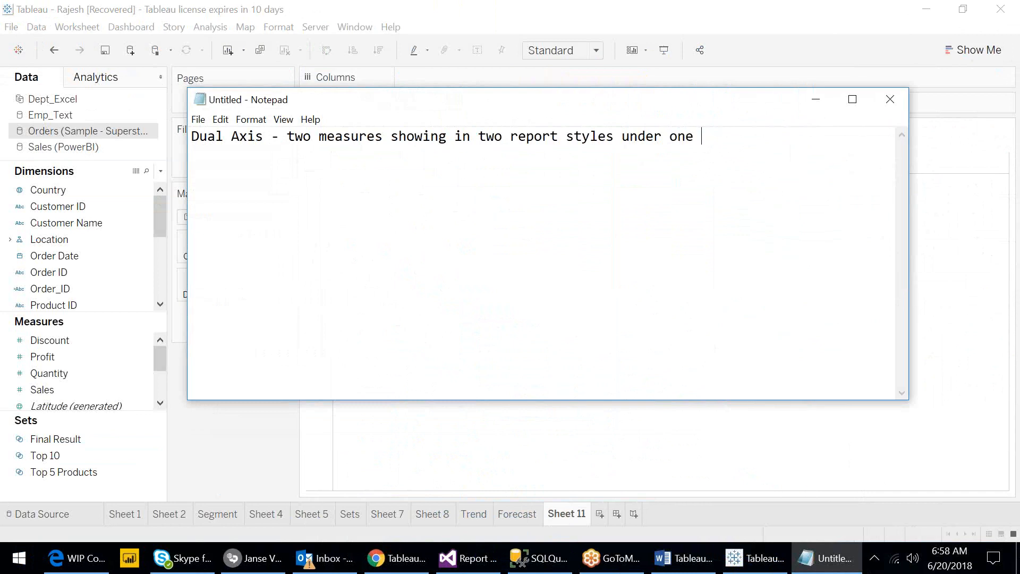
{"action": "type", "text": "sheet"}
{"action": "type", "text": "acting as"}
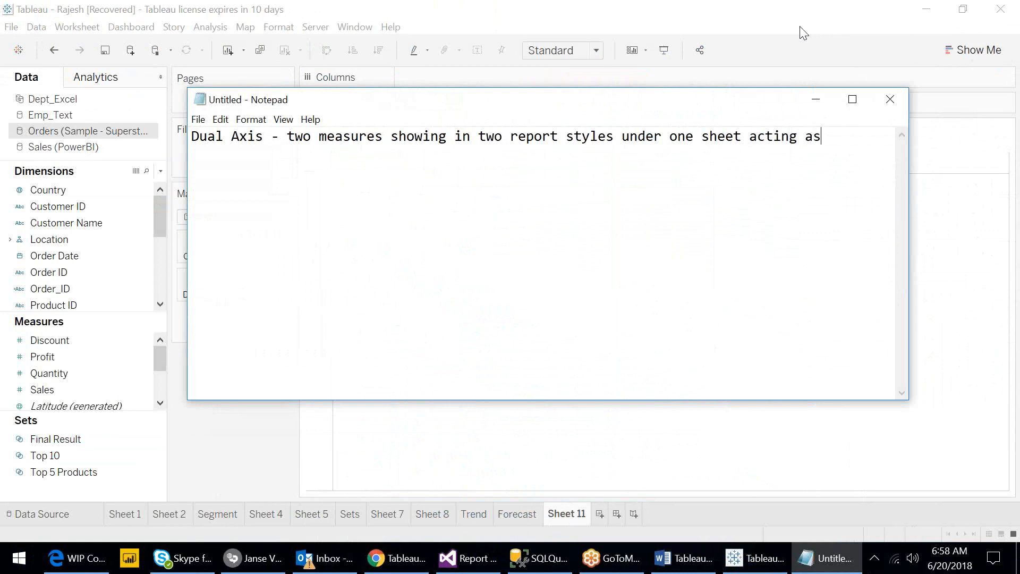
{"action": "type", "text": " single report"}
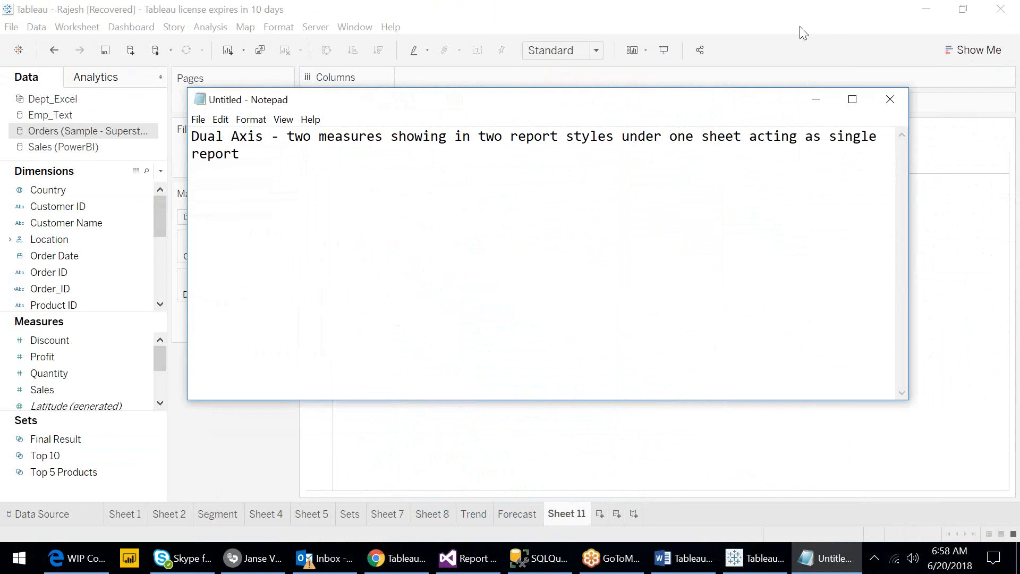
- Move the Notepad window left and minimize it to return to Tableau
{"action": "left_click_drag", "start_coordinate": [181, 262], "coordinate": [78, 259]}
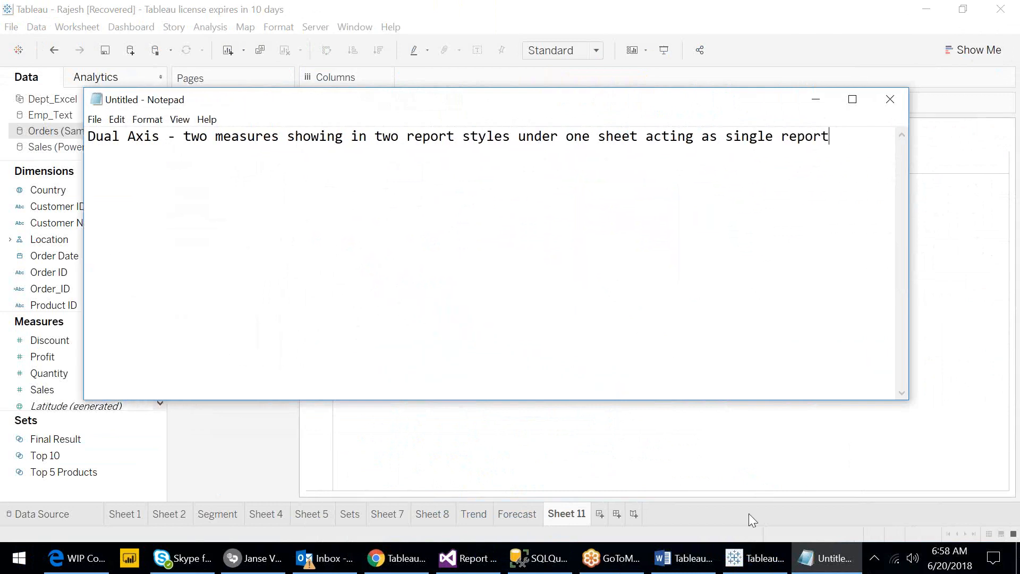
{"action": "left_click", "coordinate": [816, 568]}
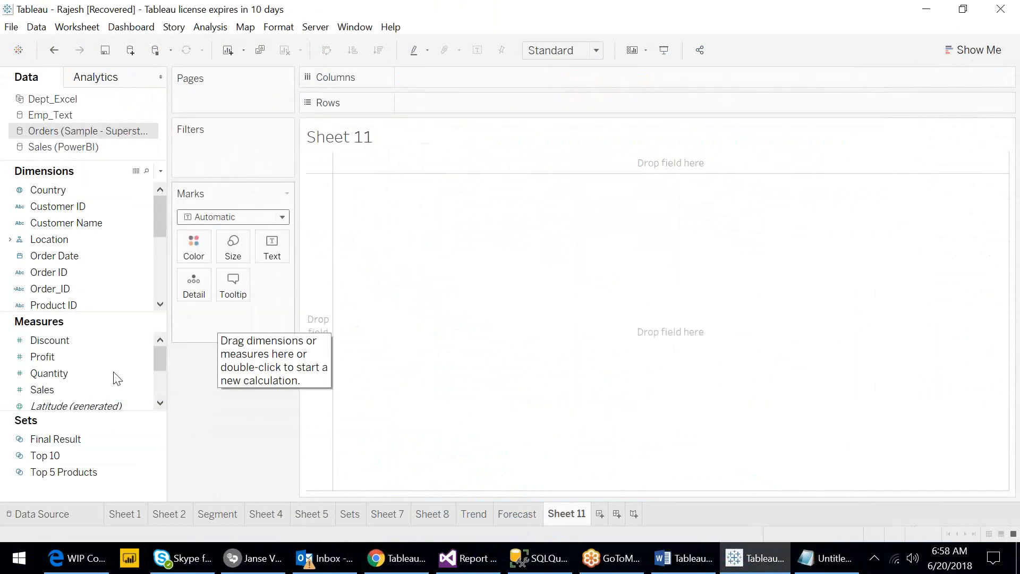
- Build bar charts of Sales and Profit by Region_ on Sheet 11, with Region_ on Columns and both measures on Rows
{"action": "left_click", "coordinate": [89, 391]}
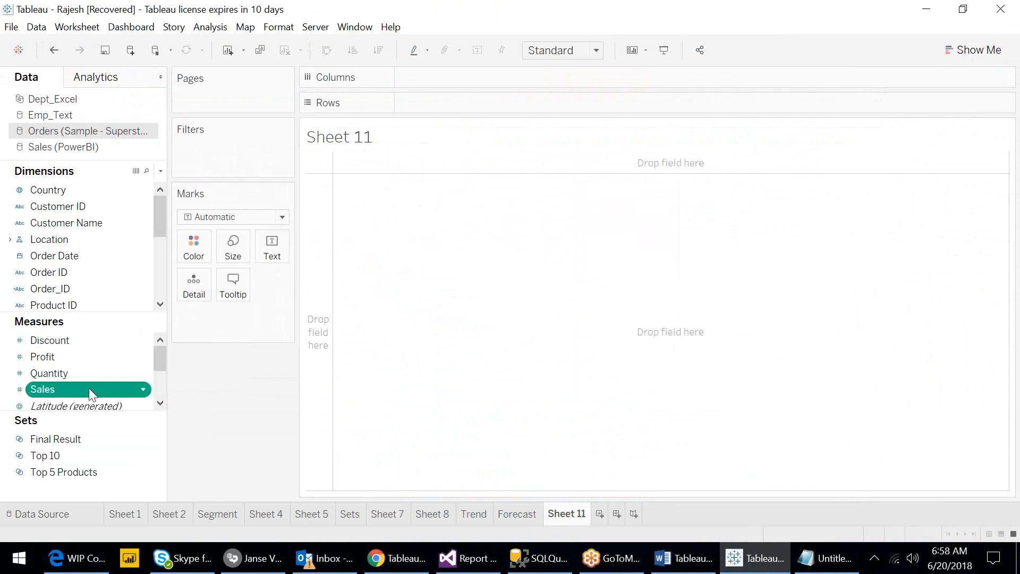
{"action": "left_click_drag", "start_coordinate": [88, 389], "coordinate": [471, 118]}
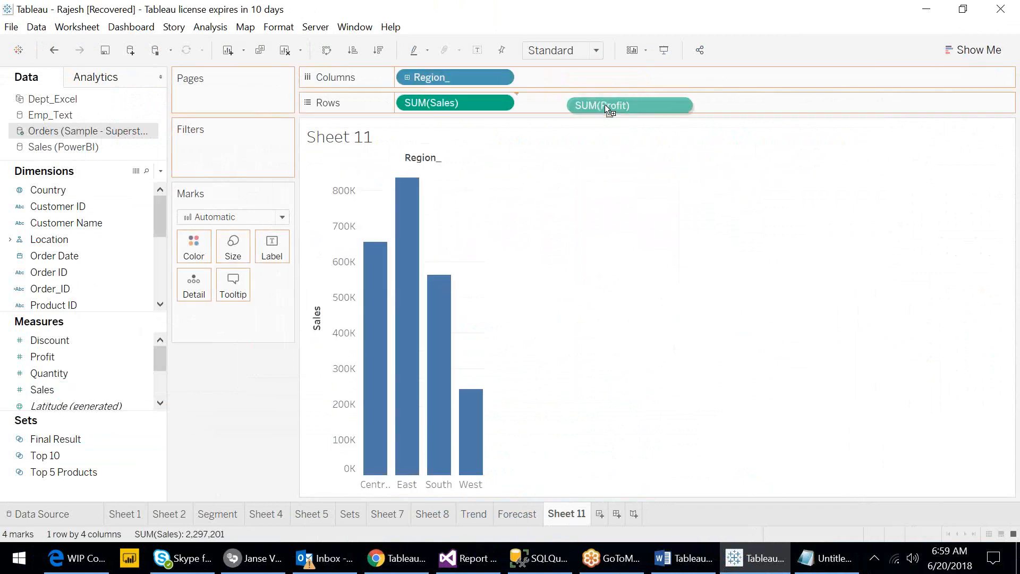
{"action": "left_click_drag", "start_coordinate": [603, 104], "coordinate": [605, 105]}
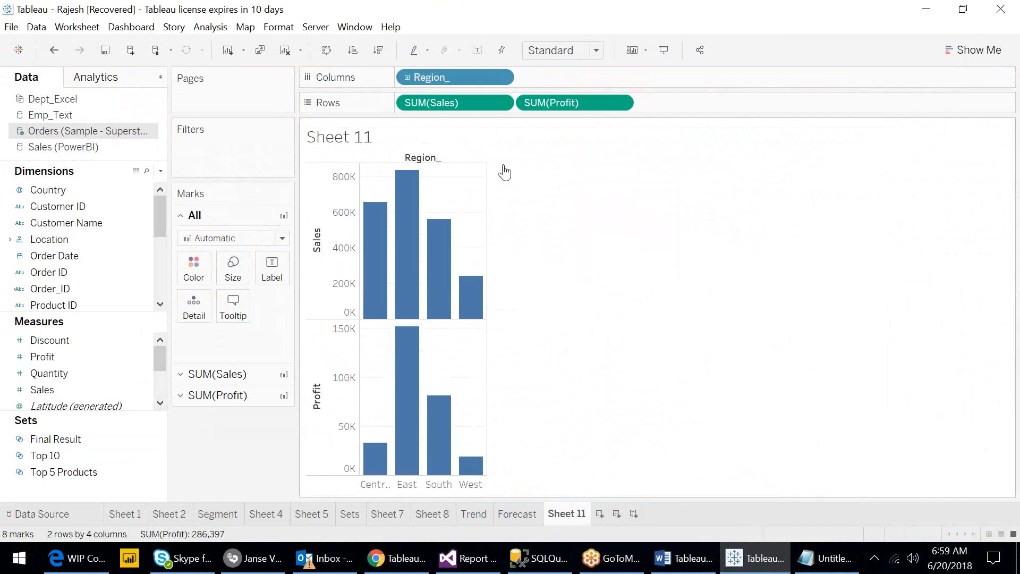
- Undo the last change to the chart and then redo it
{"action": "mouse_move", "coordinate": [480, 291]}
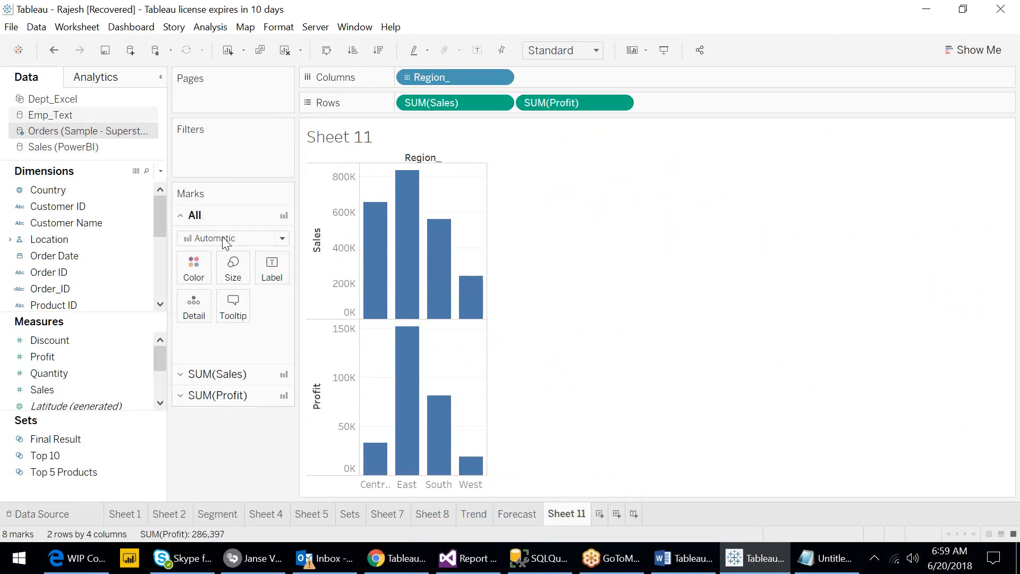
{"action": "left_click", "coordinate": [53, 50]}
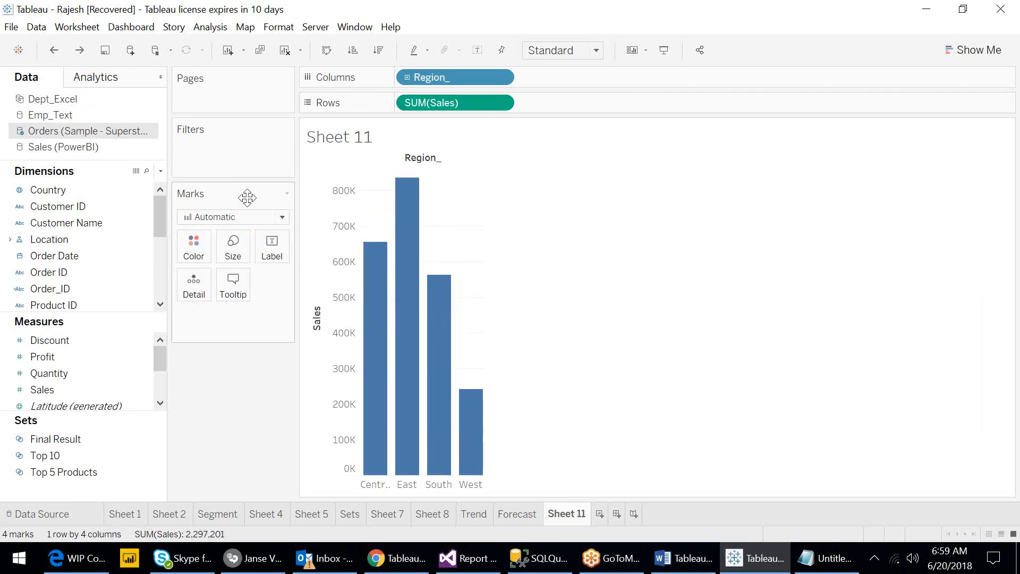
{"action": "left_click", "coordinate": [285, 193]}
{"action": "left_click", "coordinate": [253, 189]}
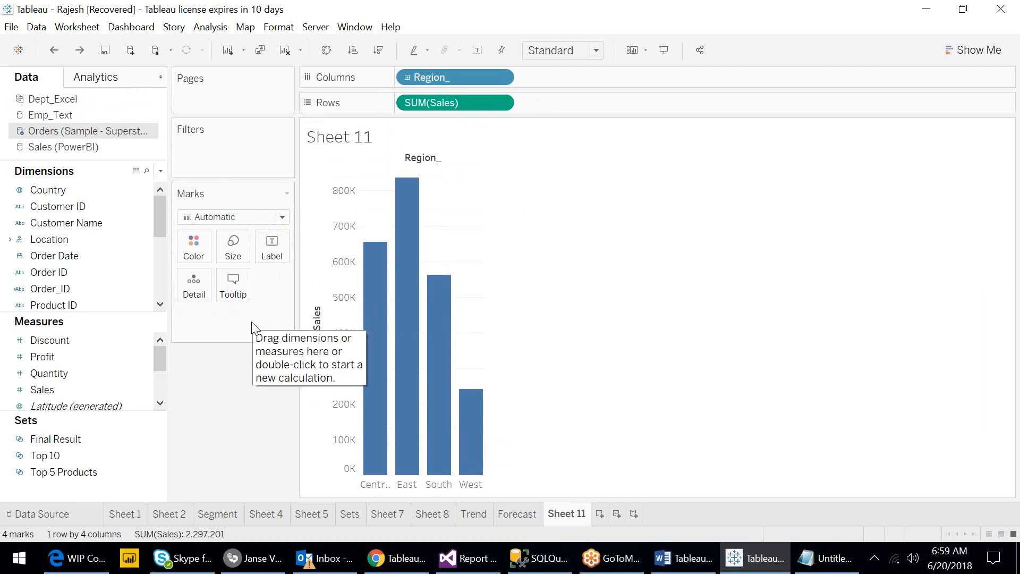
{"action": "left_click", "coordinate": [84, 50]}
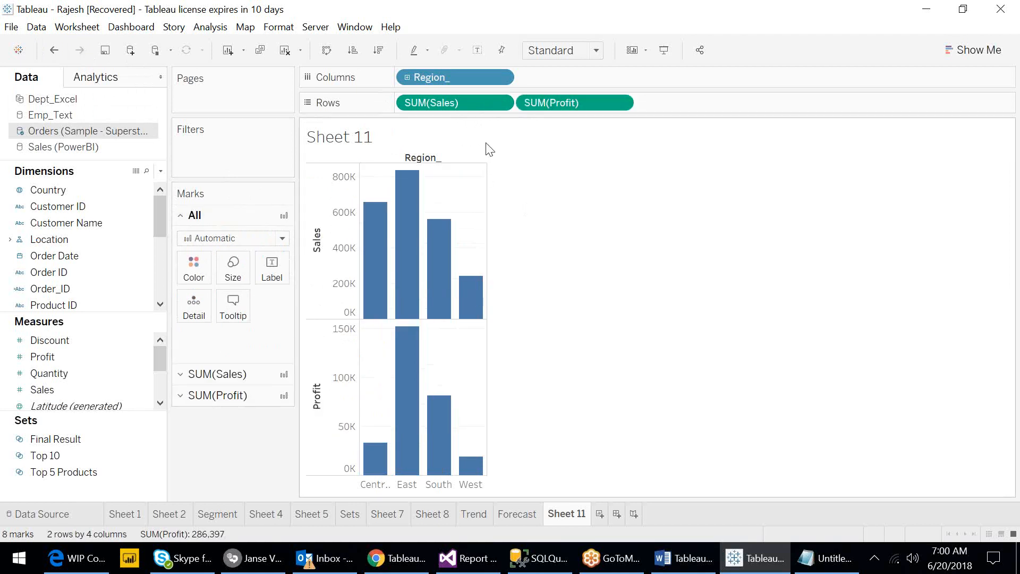
- Select the SUM(Sales), SUM(Profit) and All marks cards in turn to compare their settings
{"action": "left_click", "coordinate": [452, 104]}
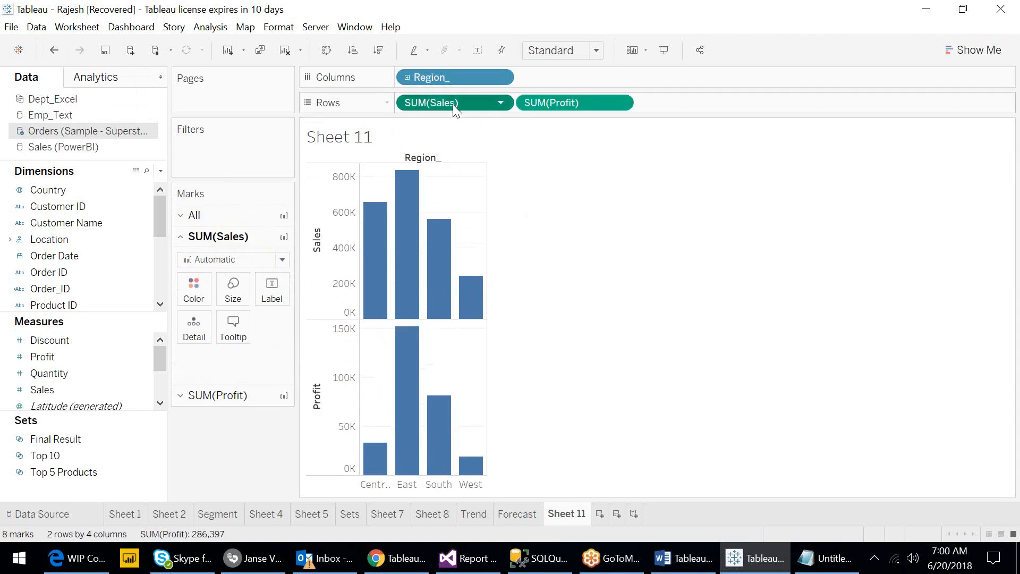
{"action": "left_click", "coordinate": [563, 102]}
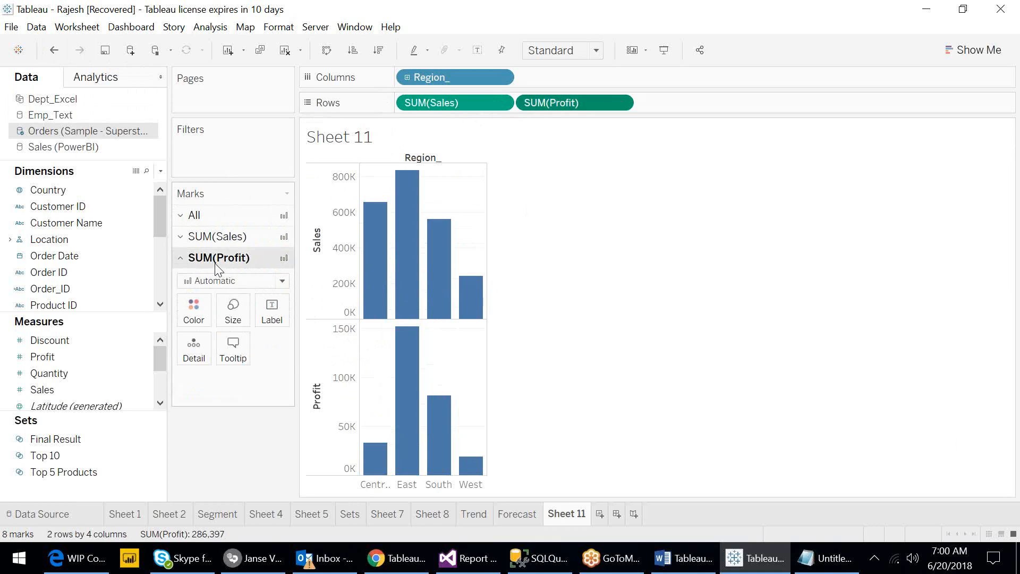
{"action": "left_click", "coordinate": [218, 218]}
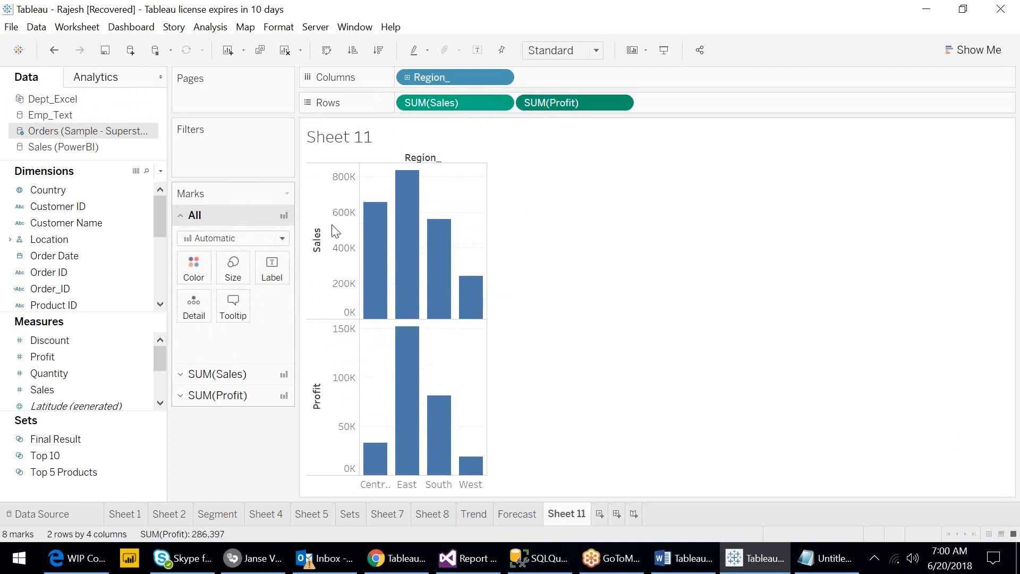
{"action": "mouse_move", "coordinate": [364, 300]}
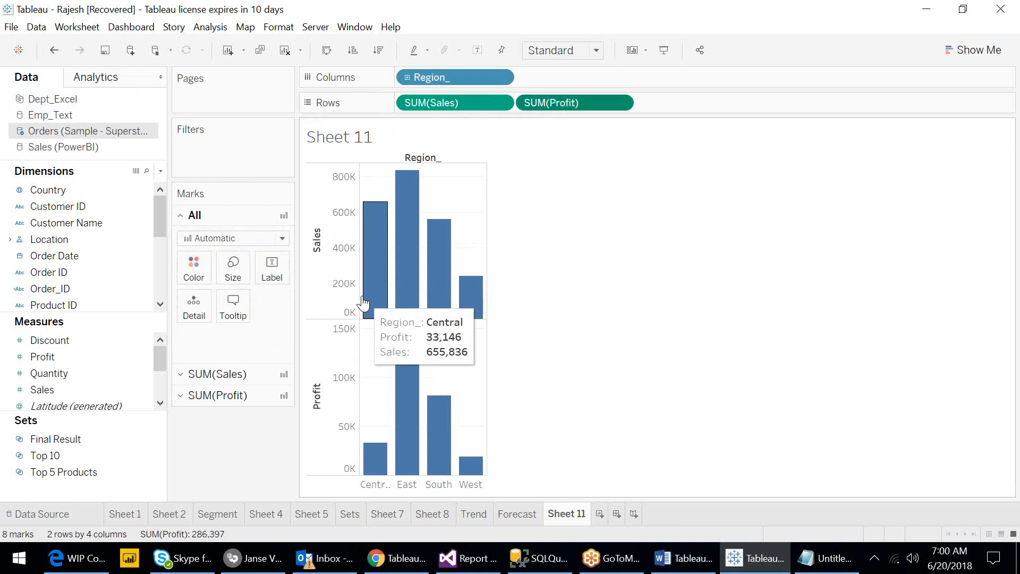
- Color all marks gold from the All marks card's color palette
{"action": "left_click", "coordinate": [193, 274]}
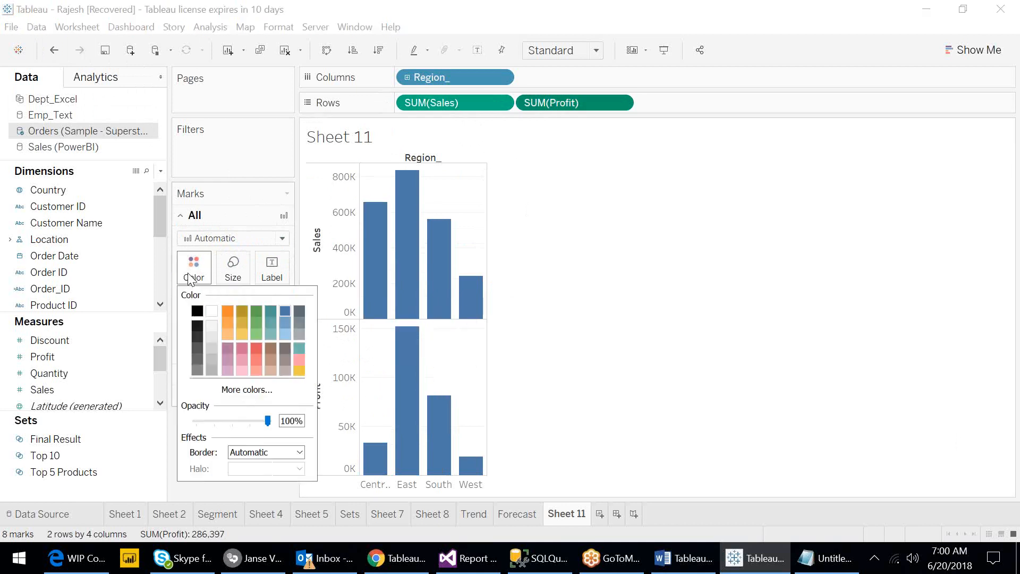
{"action": "left_click", "coordinate": [240, 324]}
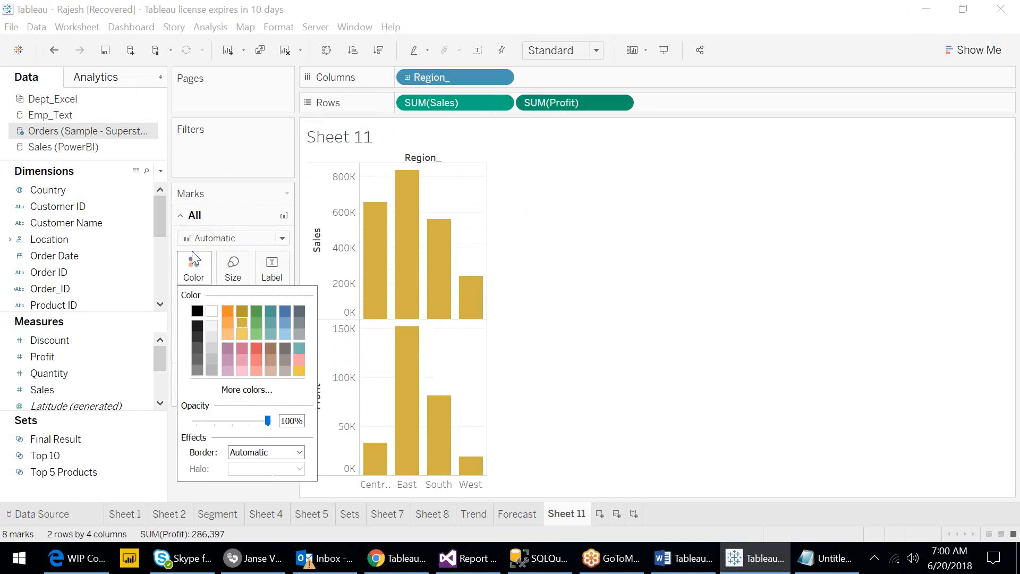
{"action": "left_click", "coordinate": [187, 223]}
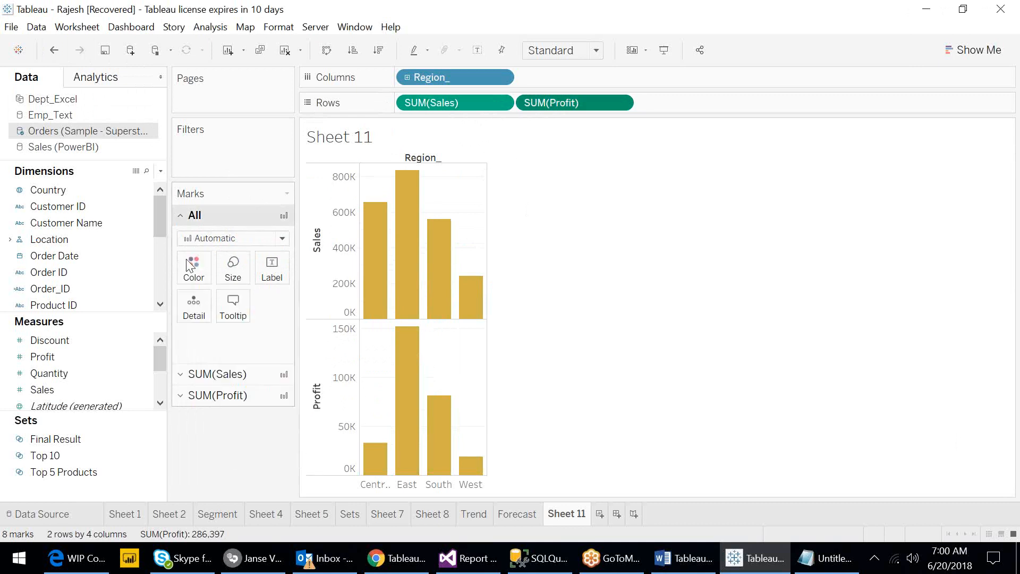
- Color the SUM(Sales) bars teal from its own marks card's color palette
{"action": "left_click", "coordinate": [219, 377]}
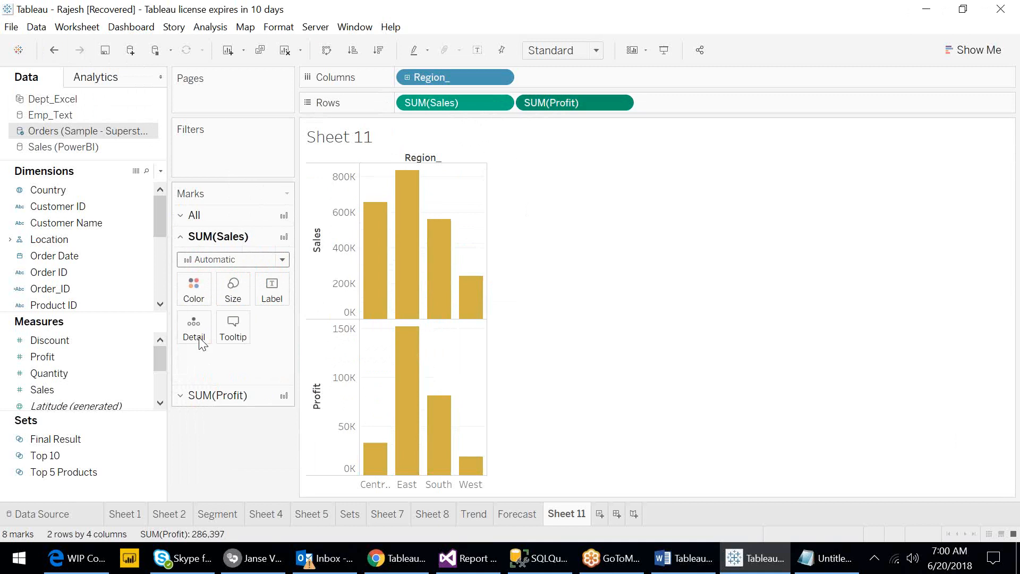
{"action": "left_click", "coordinate": [187, 285]}
{"action": "left_click", "coordinate": [270, 331]}
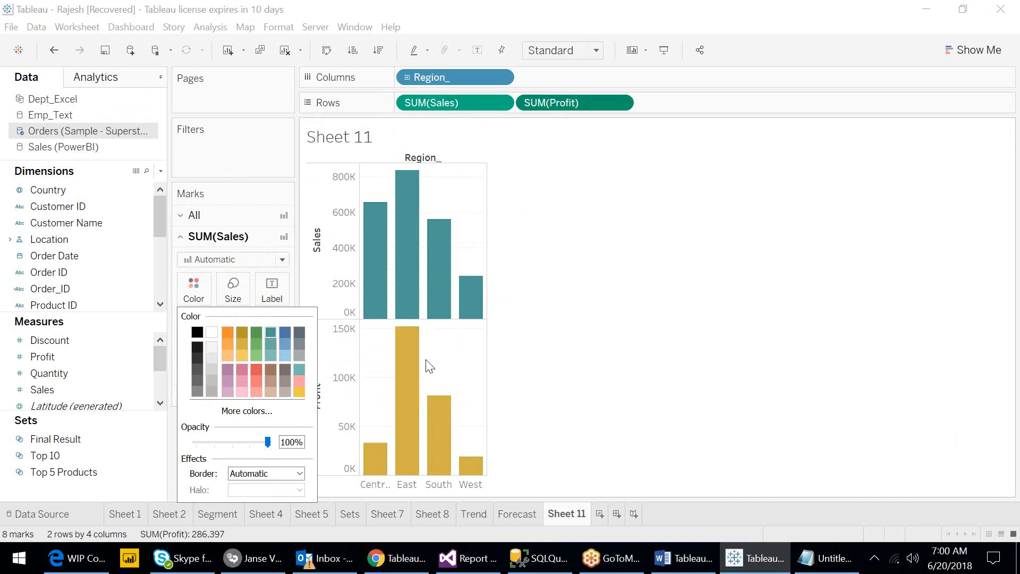
{"action": "left_click", "coordinate": [185, 243]}
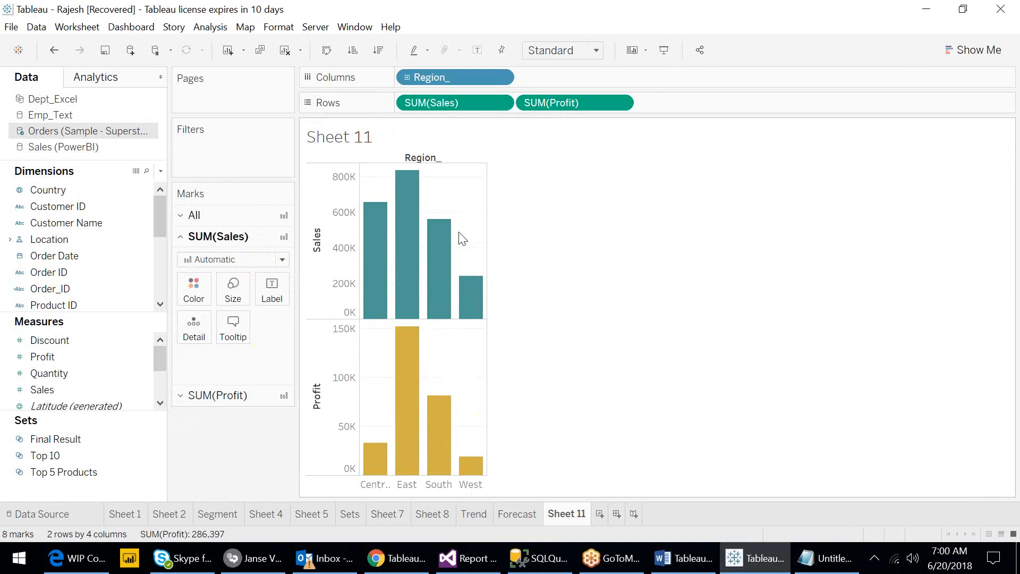
- Put SUM(Profit) on a dual axis with SUM(Sales)
{"action": "left_click", "coordinate": [622, 103]}
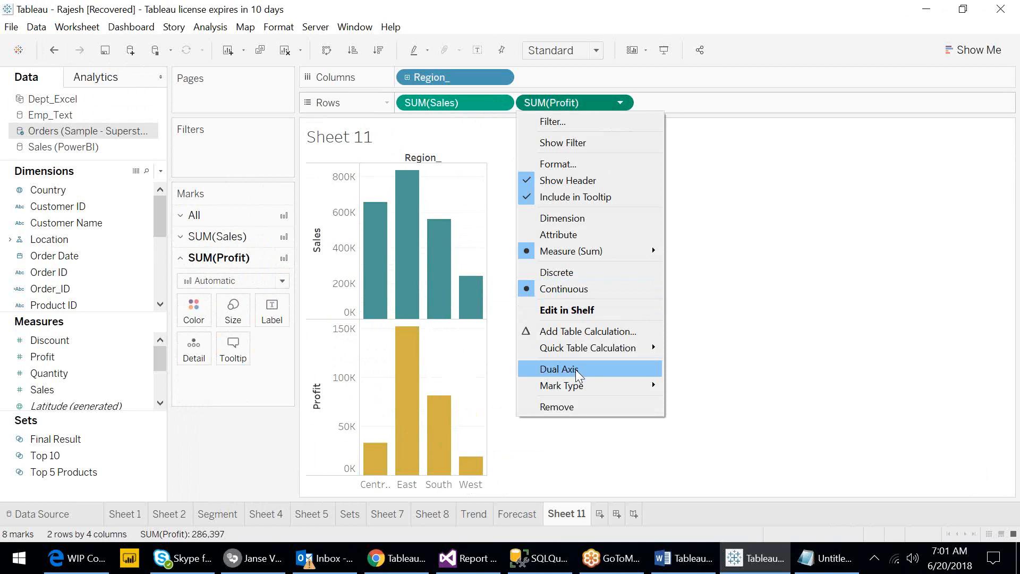
{"action": "left_click", "coordinate": [498, 110]}
{"action": "left_click", "coordinate": [503, 103]}
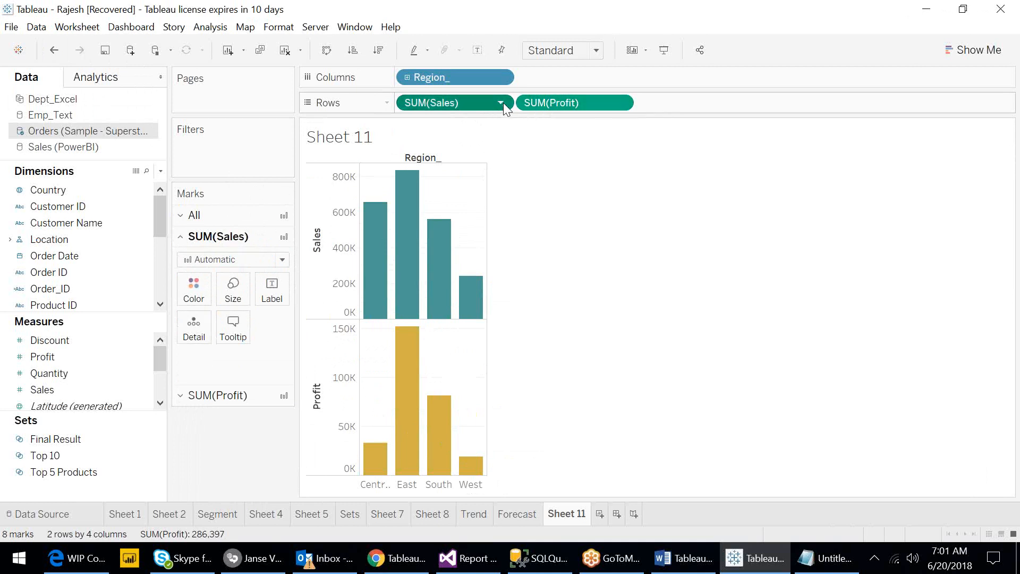
{"action": "left_click", "coordinate": [502, 103]}
{"action": "left_click", "coordinate": [624, 104]}
{"action": "left_click", "coordinate": [623, 101]}
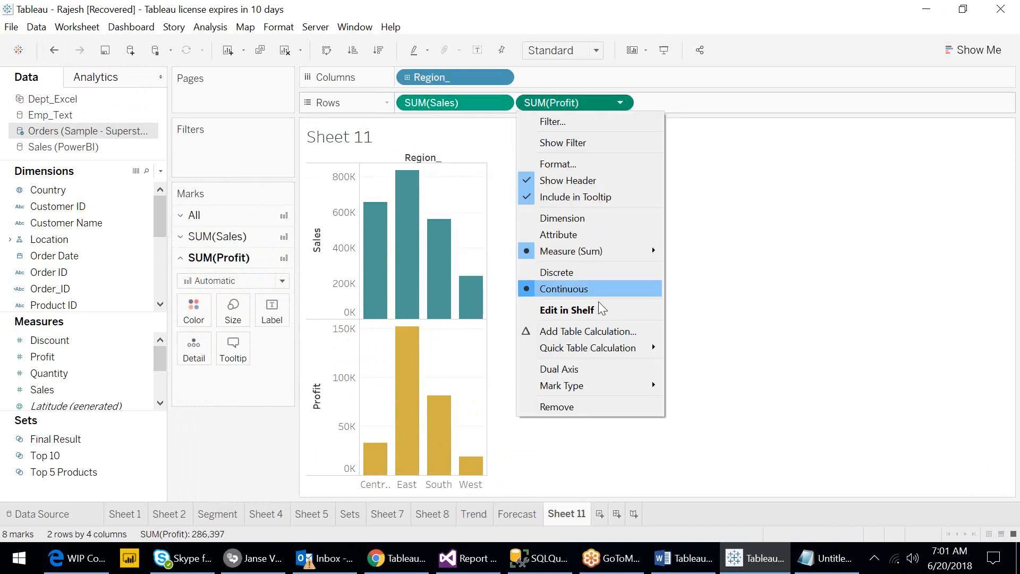
{"action": "left_click", "coordinate": [584, 371]}
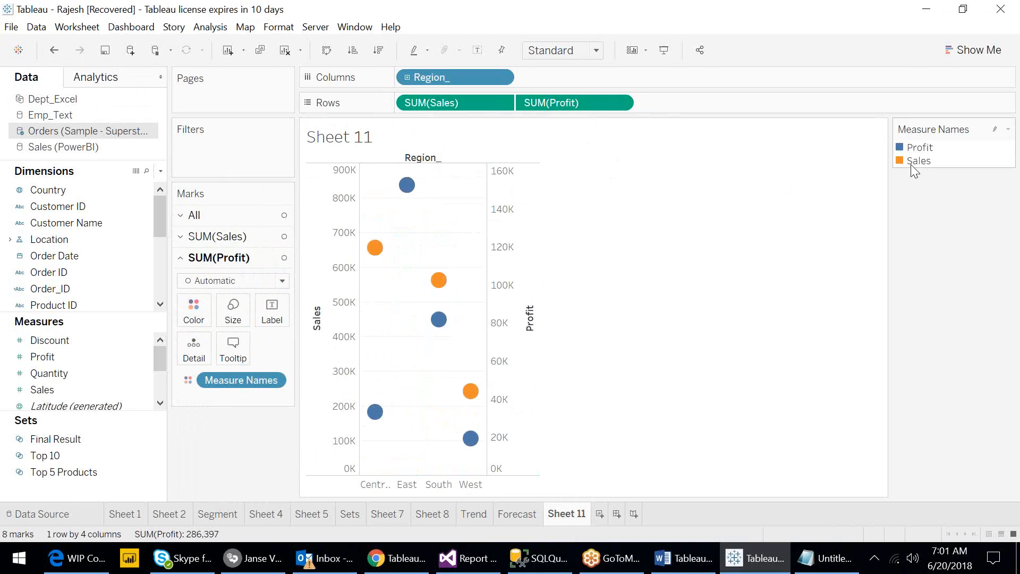
- Edit the Measure Names legend colors, assigning red to Profit
{"action": "left_click", "coordinate": [1008, 129]}
{"action": "left_click", "coordinate": [931, 143]}
{"action": "left_click", "coordinate": [408, 217]}
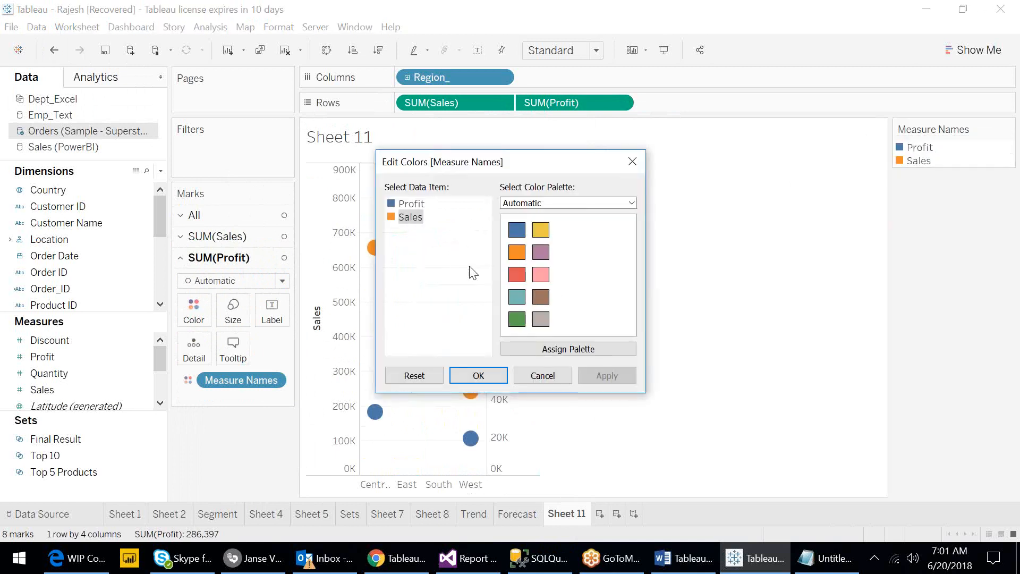
{"action": "left_click", "coordinate": [412, 204]}
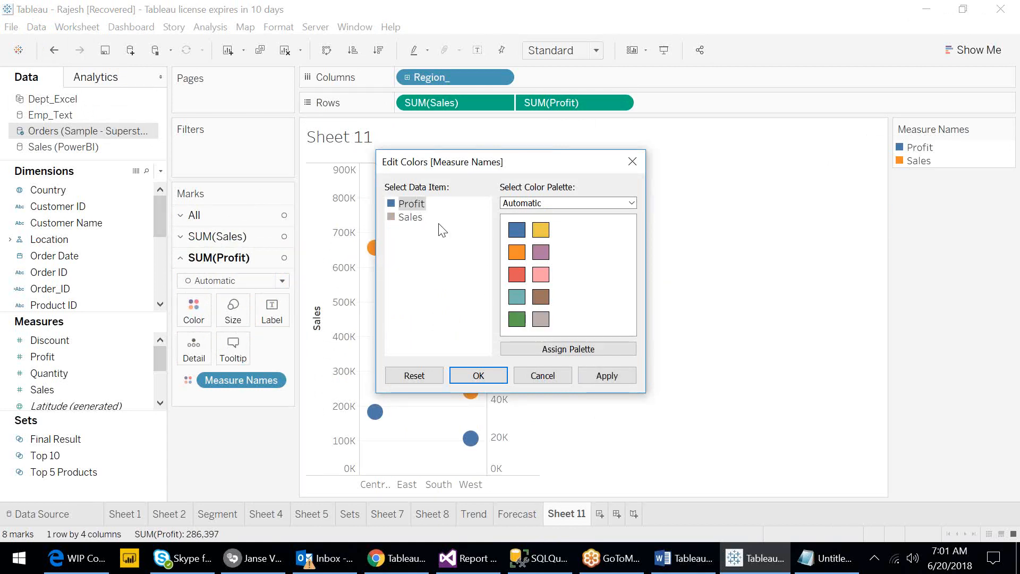
{"action": "left_click", "coordinate": [523, 282]}
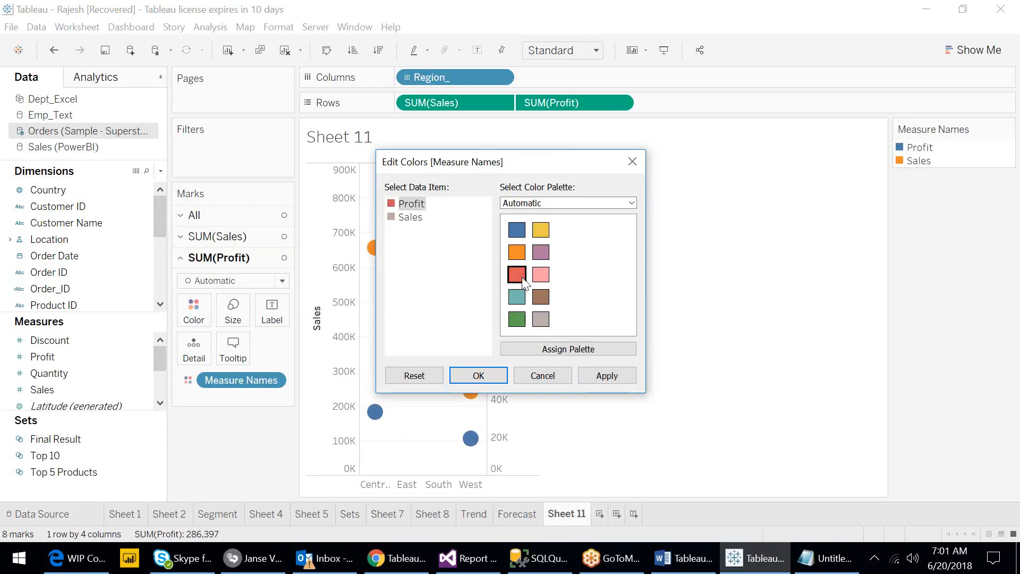
{"action": "left_click", "coordinate": [466, 374]}
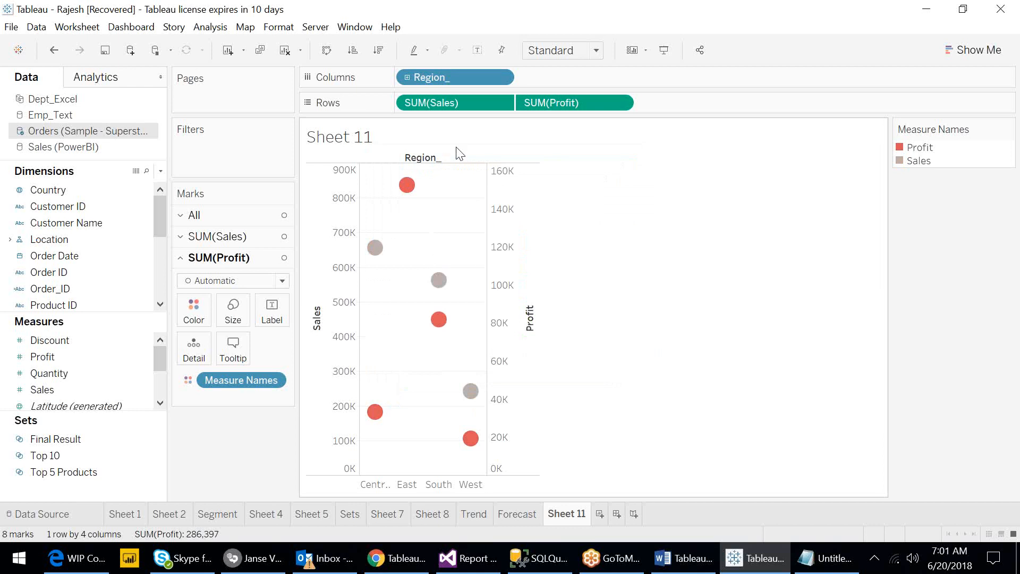
- Change the SUM(Sales) mark type to Bar
{"action": "left_click", "coordinate": [447, 104]}
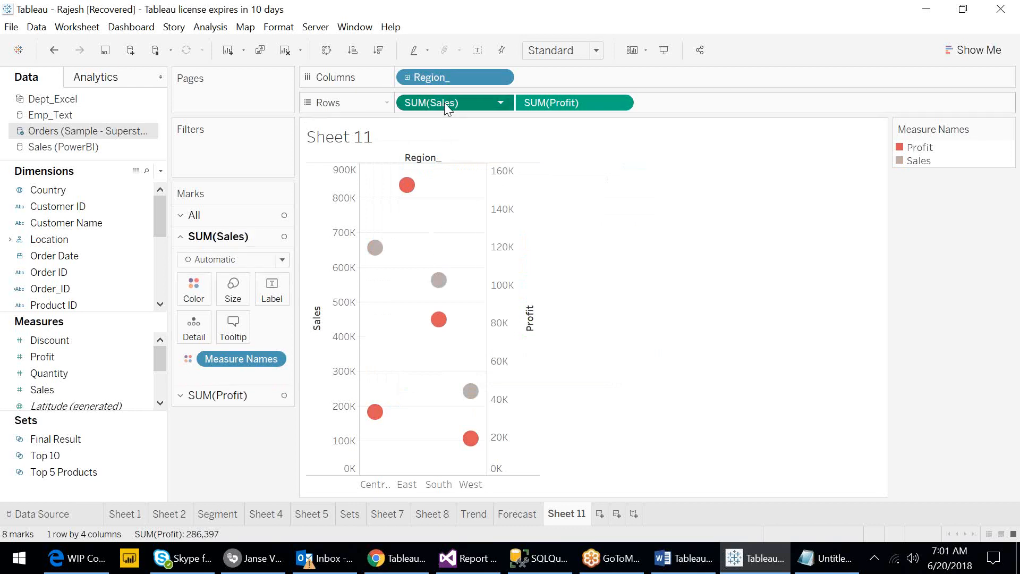
{"action": "left_click", "coordinate": [500, 103]}
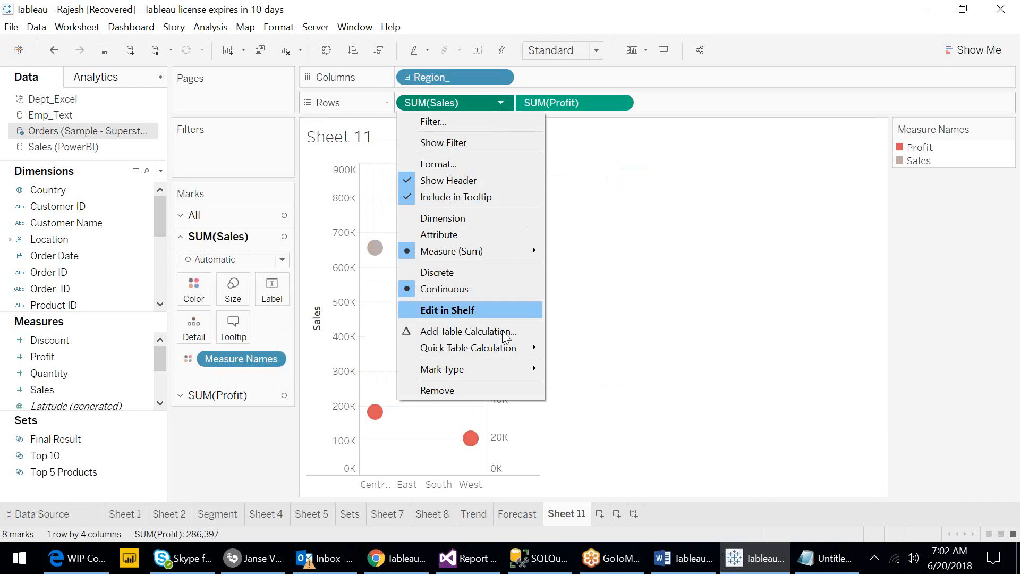
{"action": "mouse_move", "coordinate": [510, 369]}
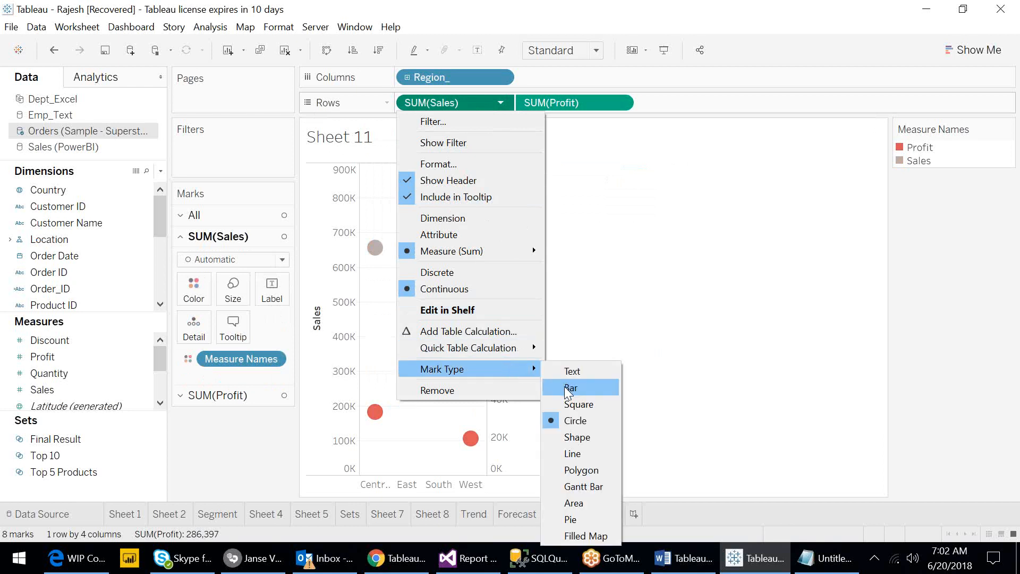
{"action": "left_click", "coordinate": [567, 392]}
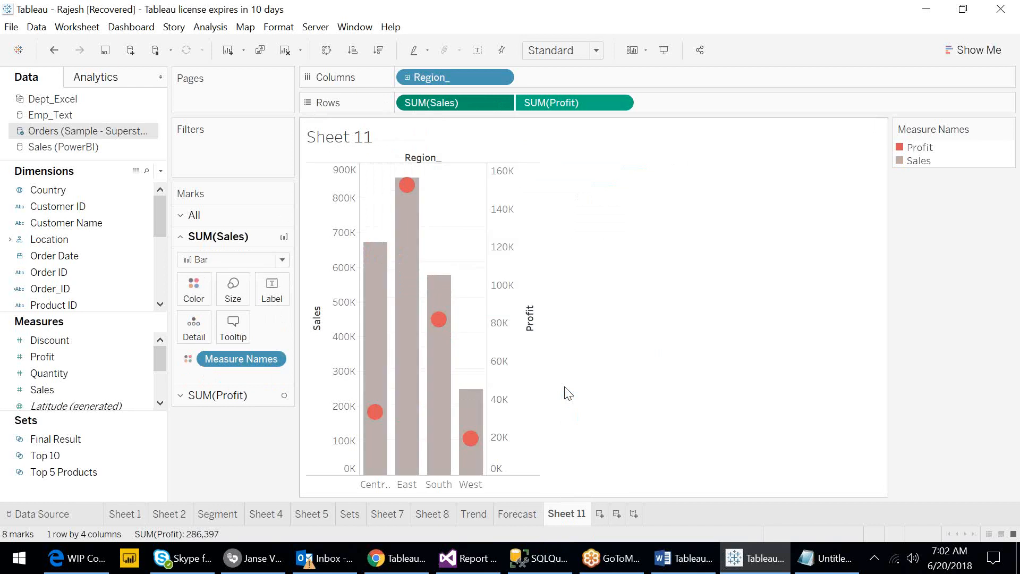
- Change the SUM(Profit) mark type to Line
{"action": "left_click", "coordinate": [620, 102]}
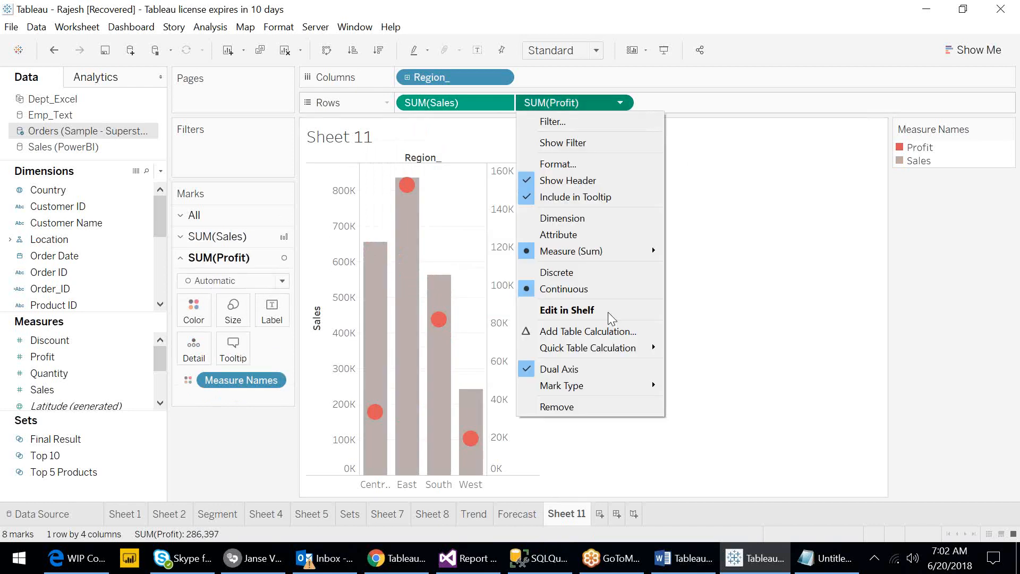
{"action": "mouse_move", "coordinate": [602, 388]}
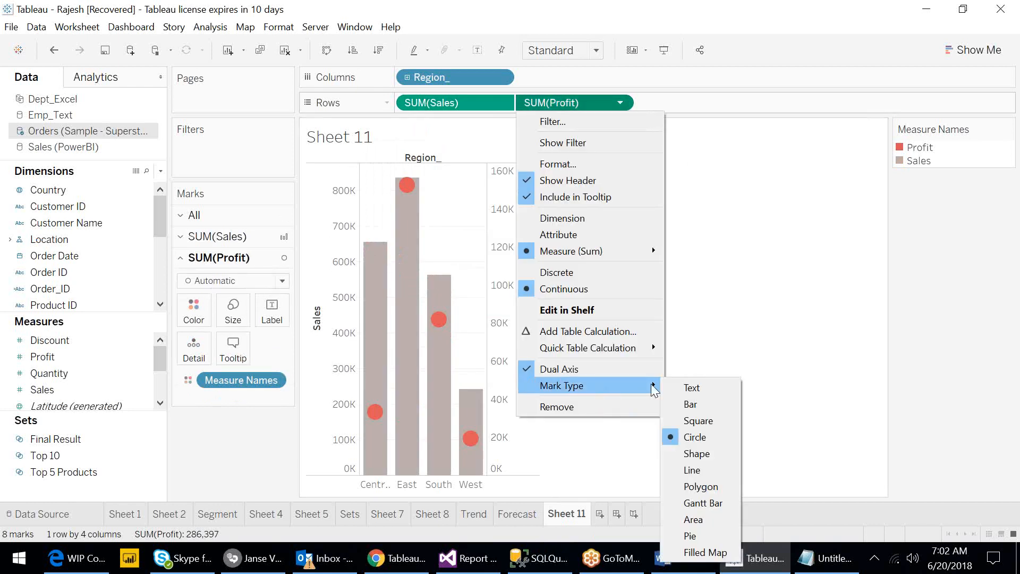
{"action": "left_click", "coordinate": [691, 471]}
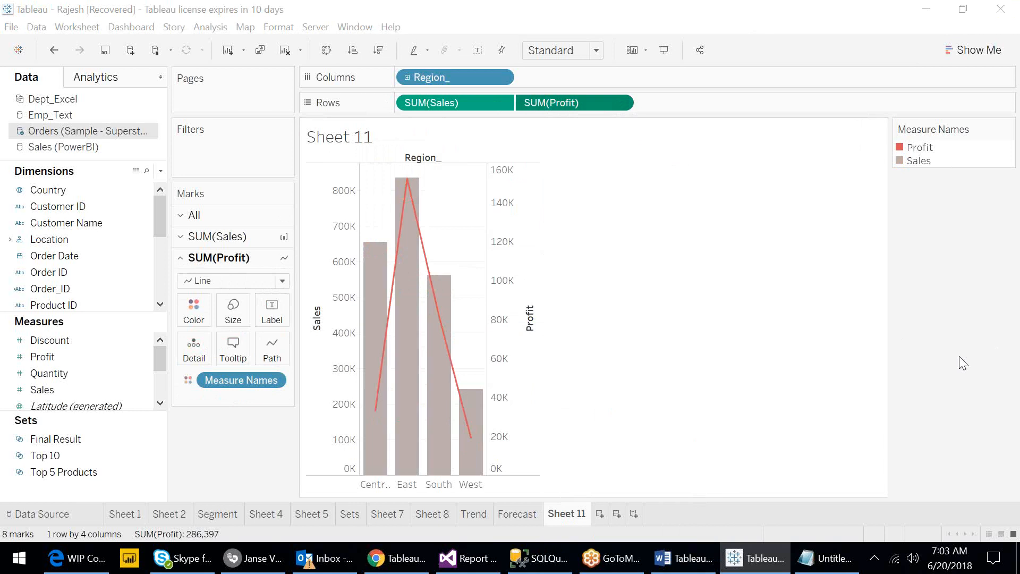
- Undo the Profit line and Sales bar mark type changes
{"action": "left_click", "coordinate": [480, 99]}
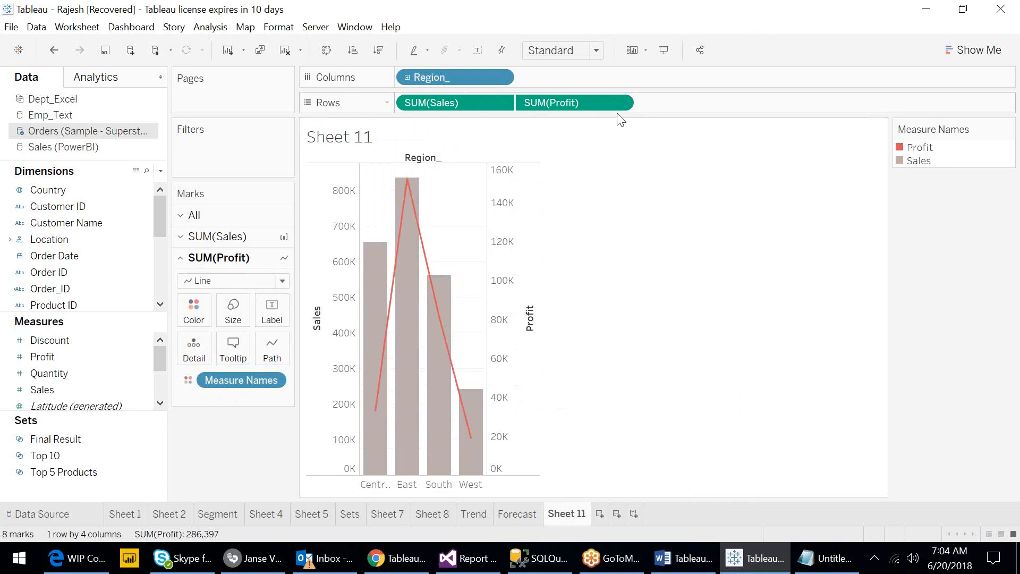
{"action": "left_click", "coordinate": [55, 49]}
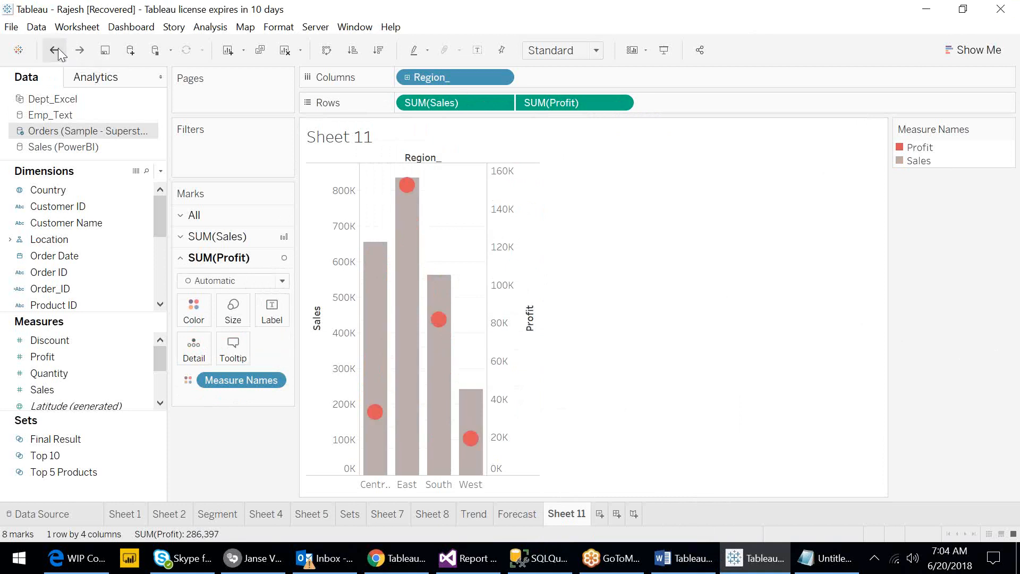
{"action": "left_click", "coordinate": [58, 49]}
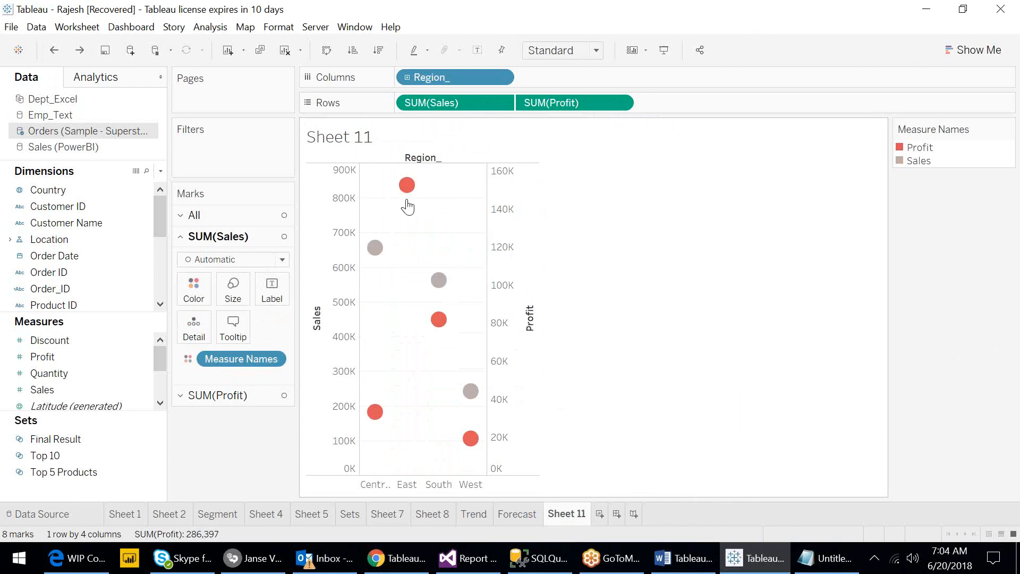
- Set the SUM(Sales) mark type to Bar
{"action": "mouse_move", "coordinate": [407, 204]}
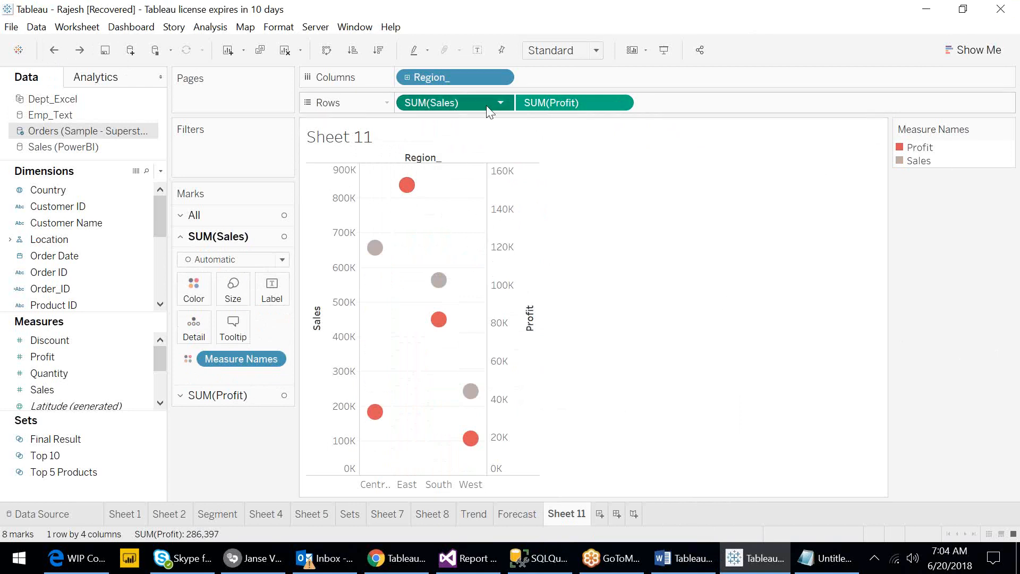
{"action": "left_click", "coordinate": [499, 104]}
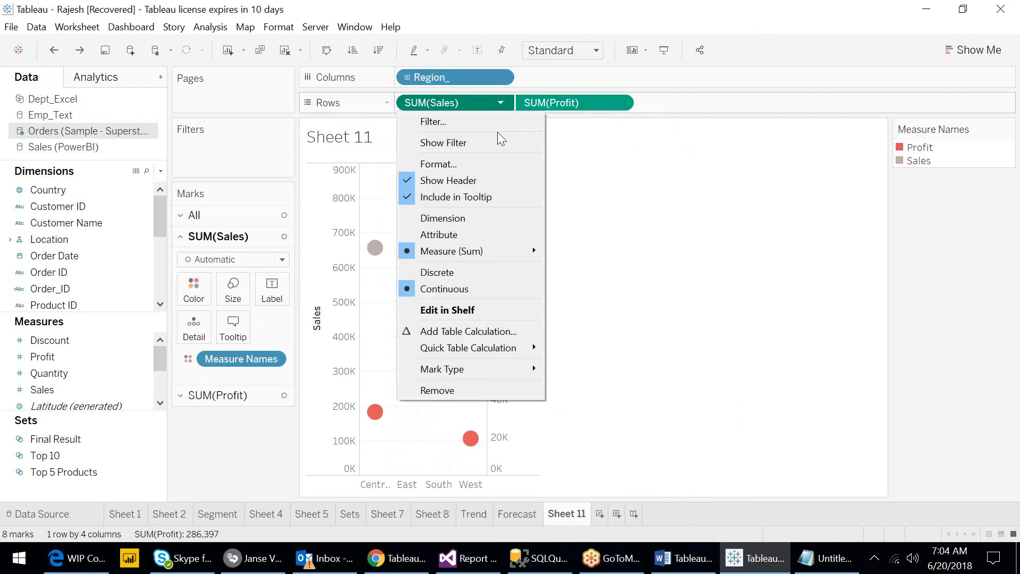
{"action": "mouse_move", "coordinate": [515, 378]}
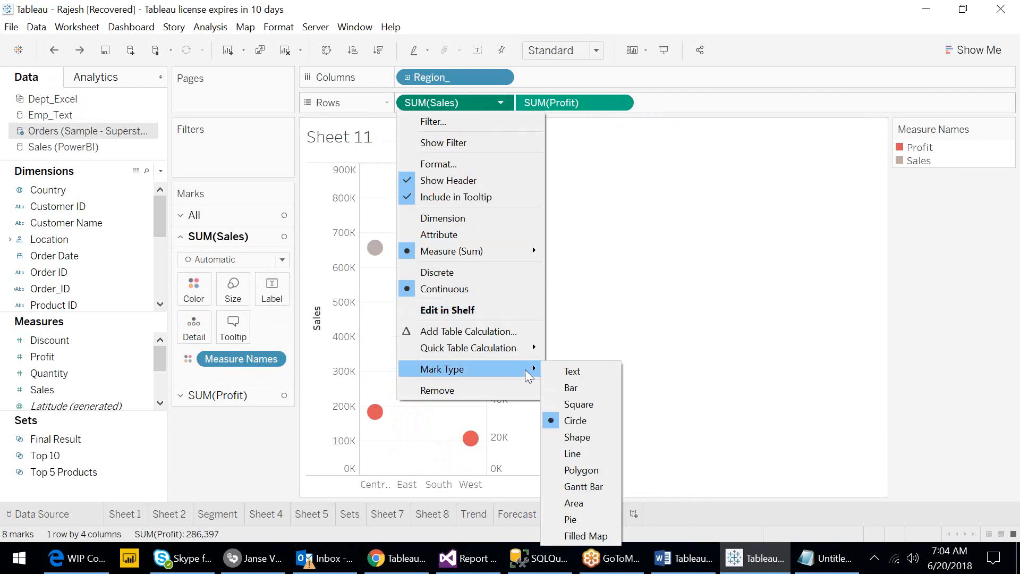
{"action": "left_click", "coordinate": [572, 388]}
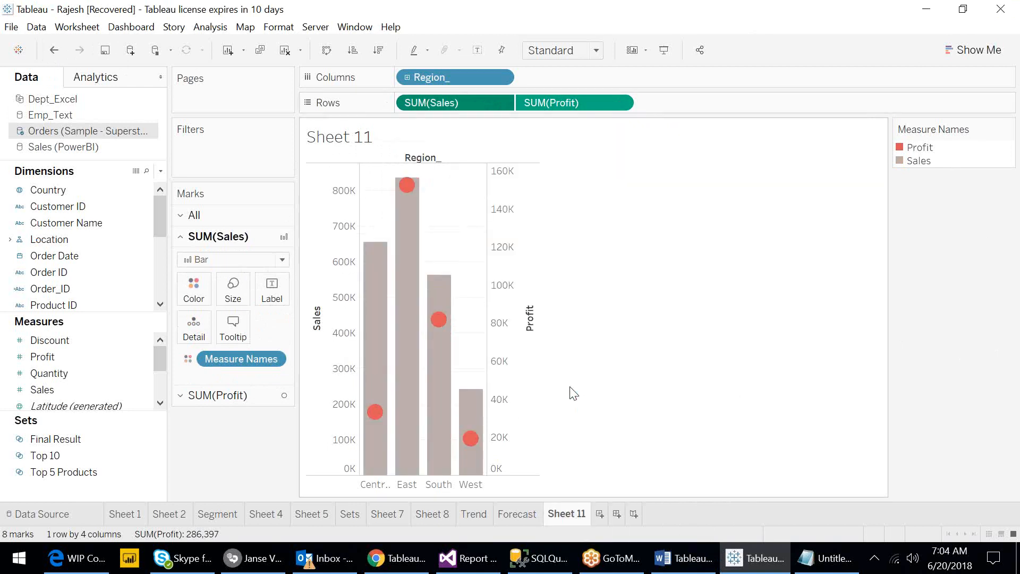
- Set the SUM(Profit) mark type to Line
{"action": "left_click", "coordinate": [564, 102]}
{"action": "left_click", "coordinate": [621, 102]}
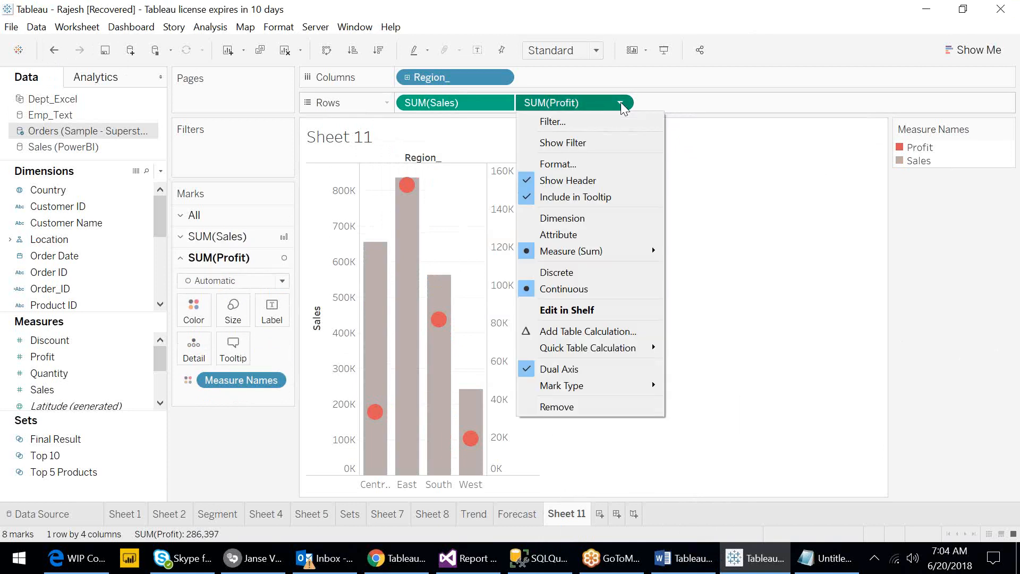
{"action": "mouse_move", "coordinate": [624, 393]}
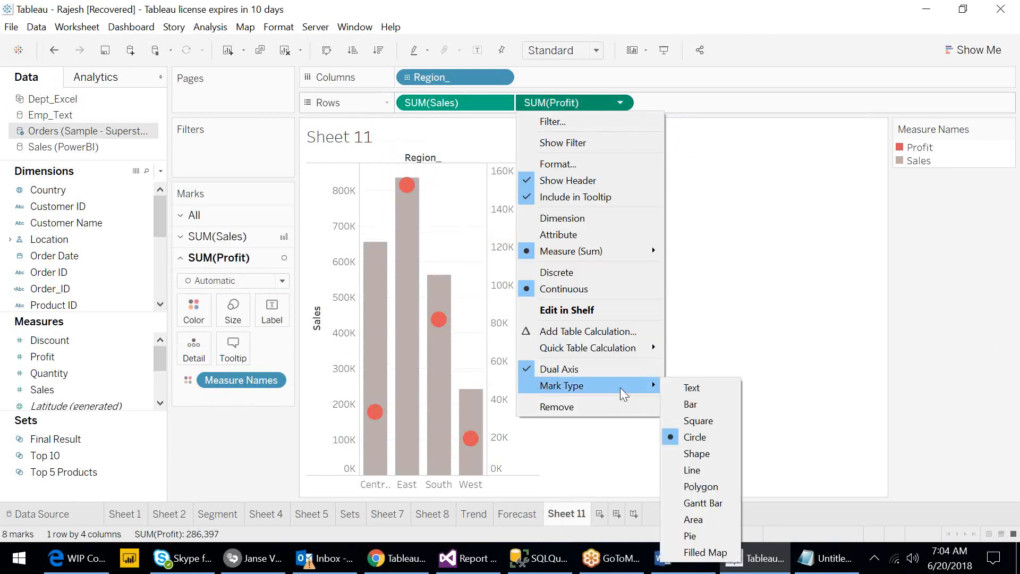
{"action": "left_click", "coordinate": [712, 472]}
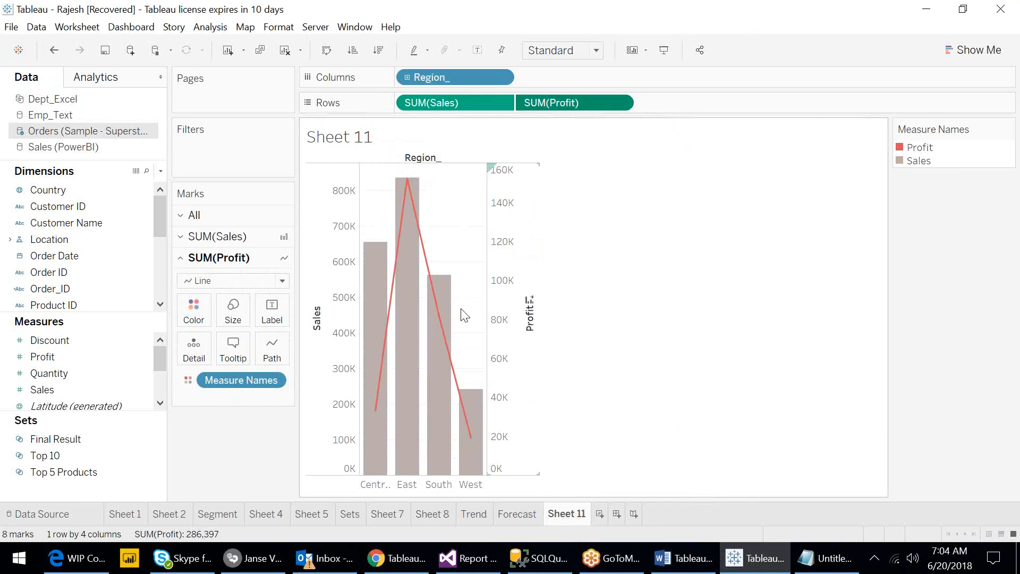
{"action": "mouse_move", "coordinate": [363, 301]}
{"action": "mouse_move", "coordinate": [403, 254]}
{"action": "mouse_move", "coordinate": [432, 263]}
{"action": "left_click", "coordinate": [619, 103]}
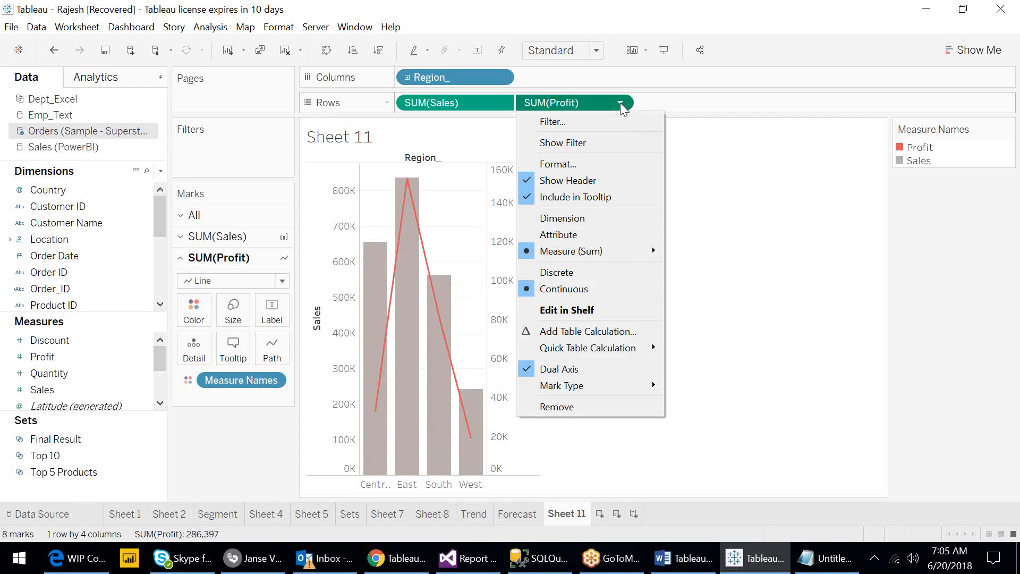
{"action": "left_click", "coordinate": [784, 290]}
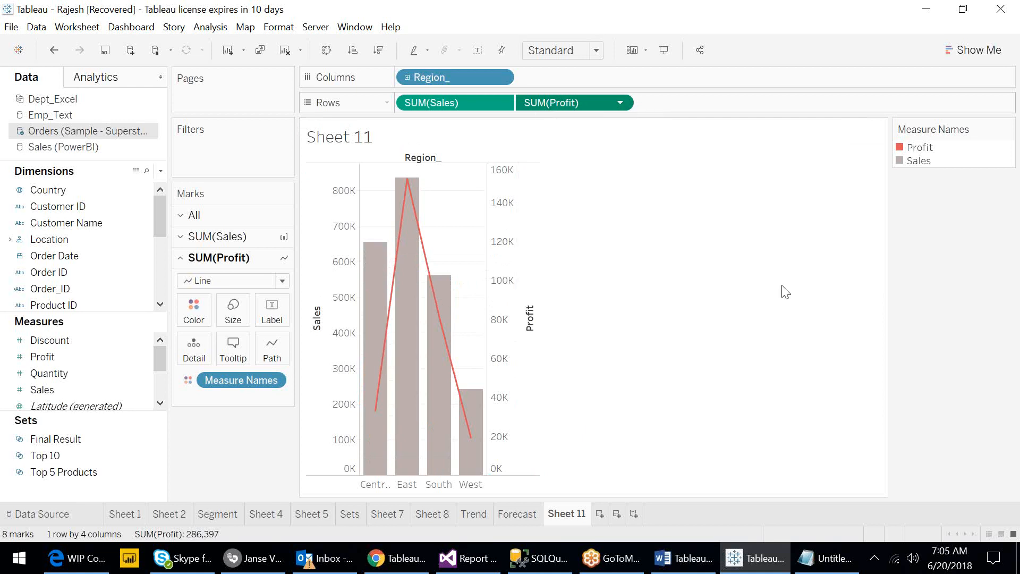
- Synchronize the Profit axis with the Sales axis
{"action": "left_click", "coordinate": [503, 264]}
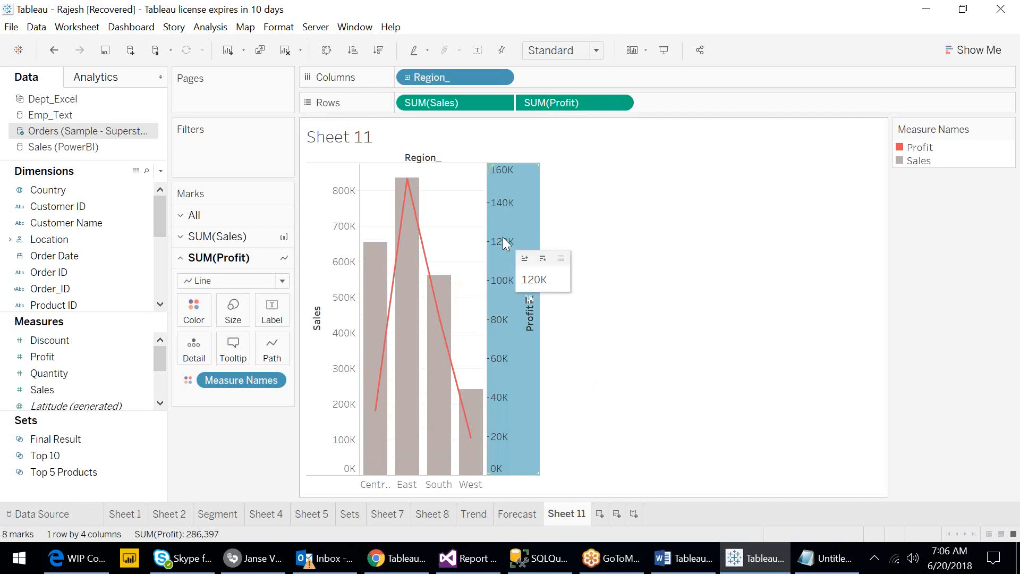
{"action": "right_click", "coordinate": [504, 243]}
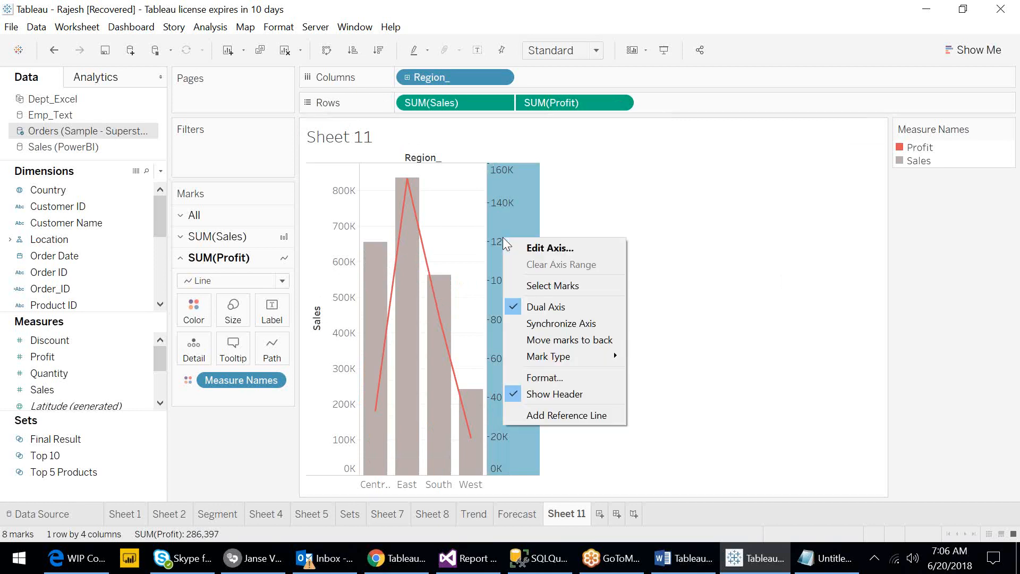
{"action": "left_click", "coordinate": [569, 330]}
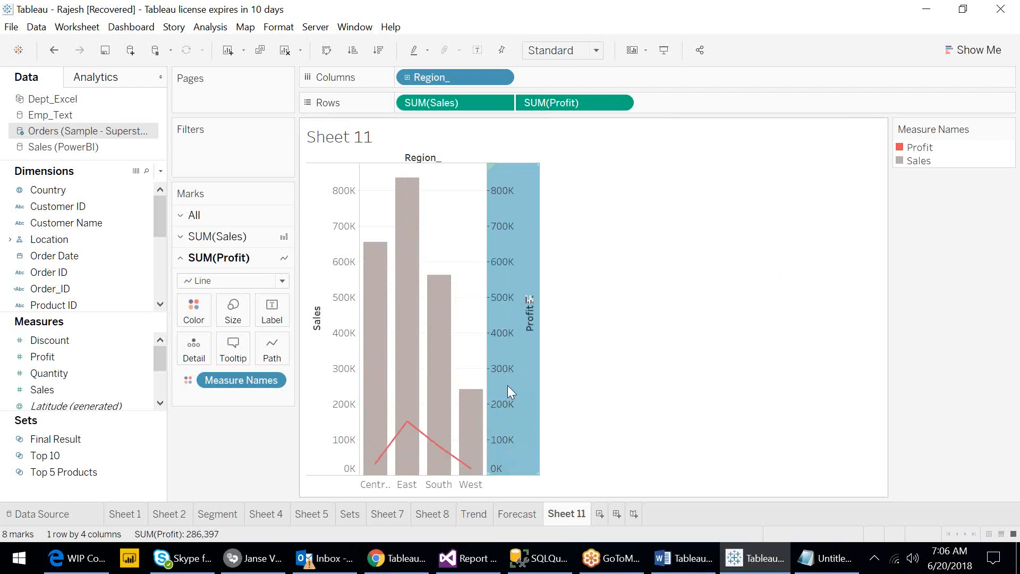
{"action": "mouse_move", "coordinate": [510, 420]}
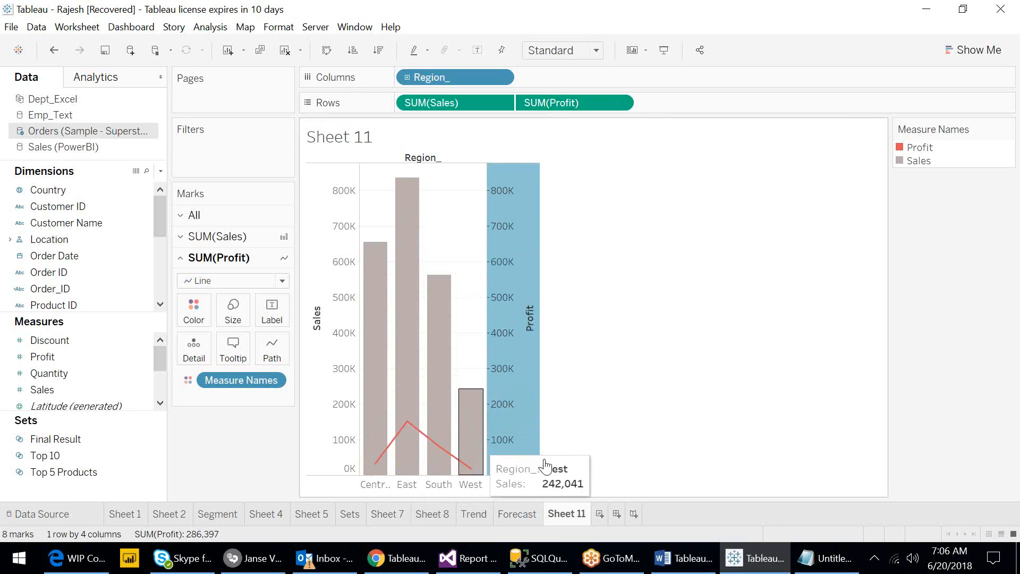
- Hide the header of the Profit axis
{"action": "mouse_move", "coordinate": [379, 394]}
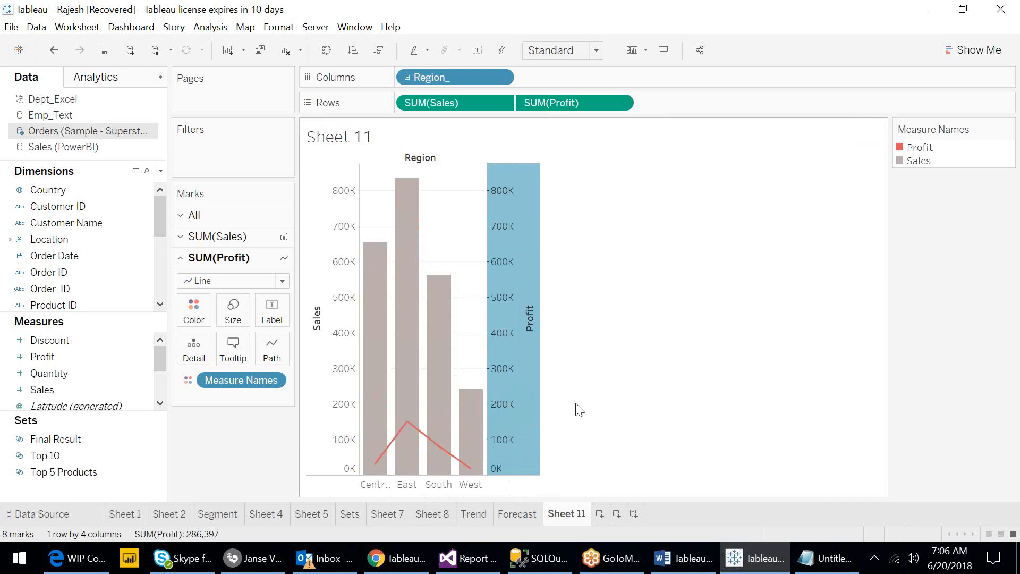
{"action": "mouse_move", "coordinate": [408, 458]}
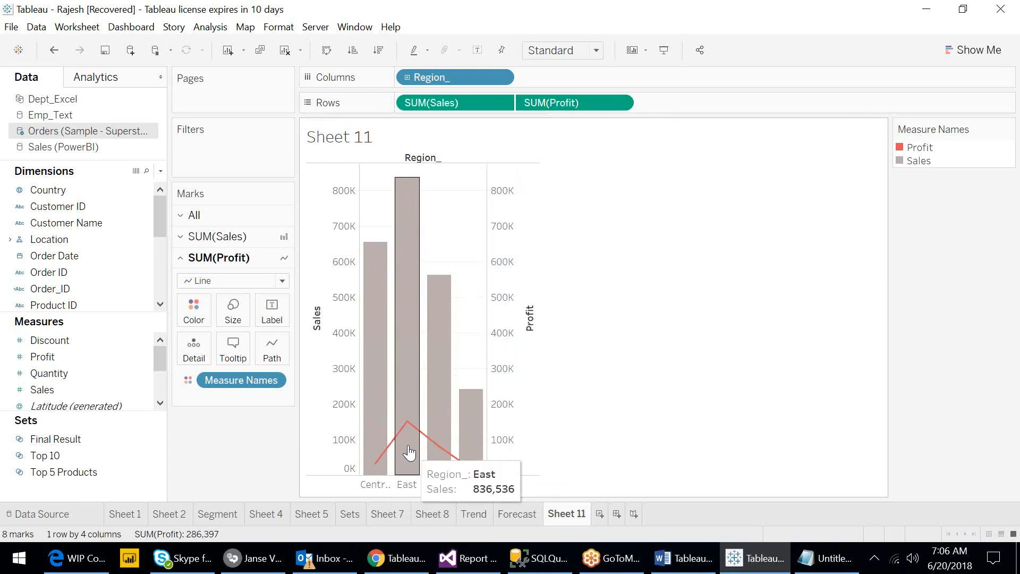
{"action": "mouse_move", "coordinate": [459, 457]}
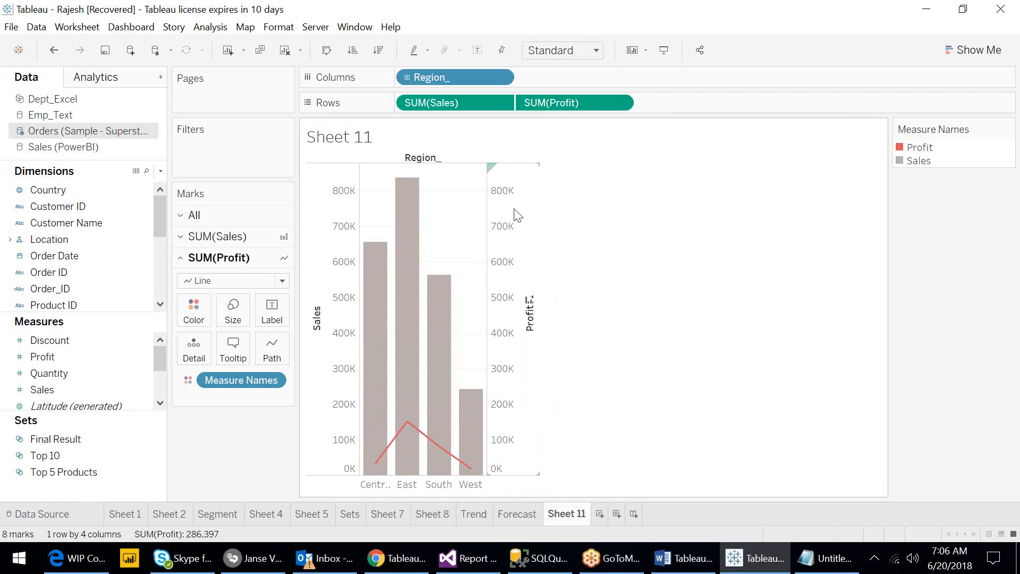
{"action": "right_click", "coordinate": [505, 222]}
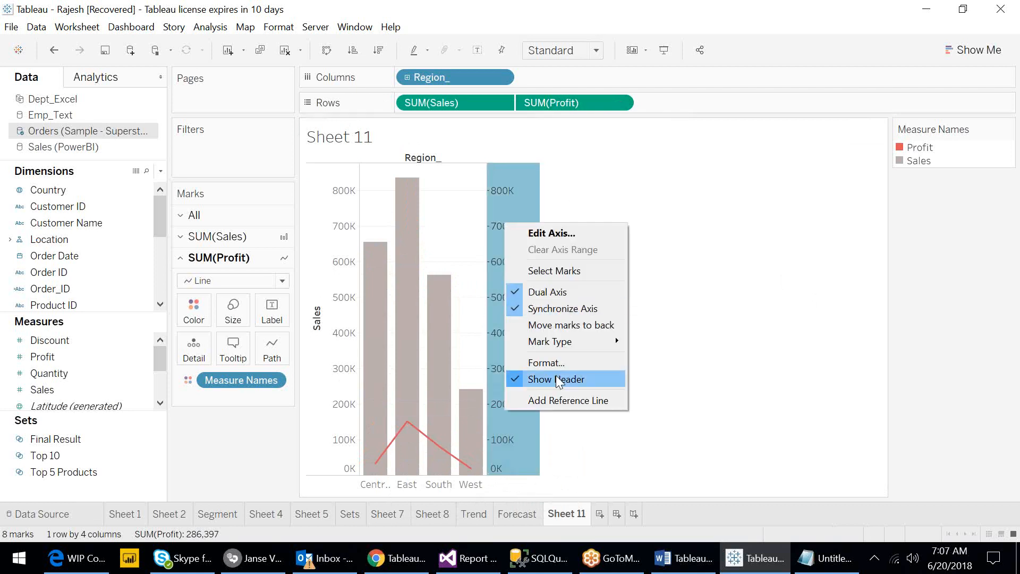
{"action": "left_click", "coordinate": [556, 378]}
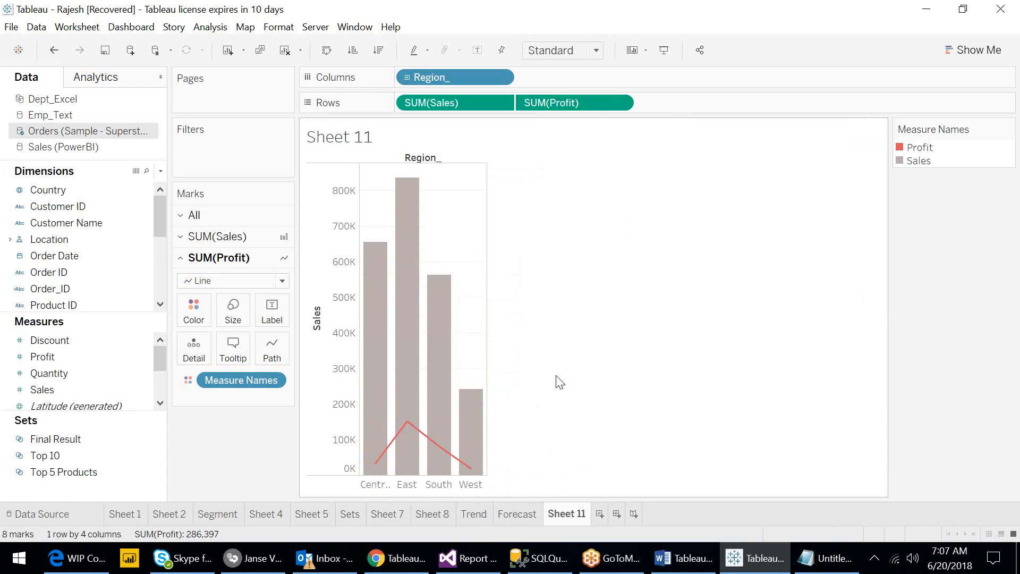
{"action": "mouse_move", "coordinate": [379, 373]}
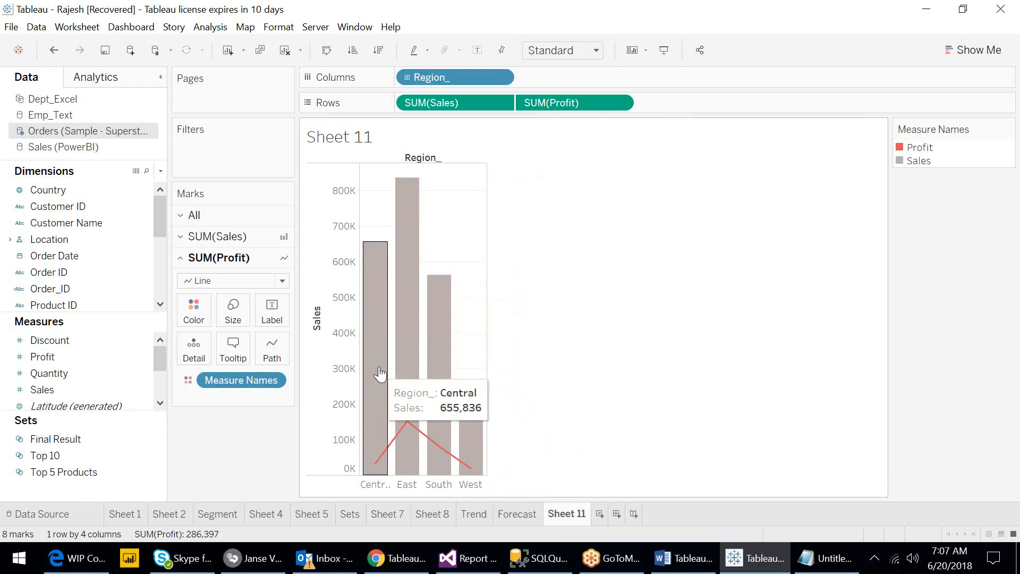
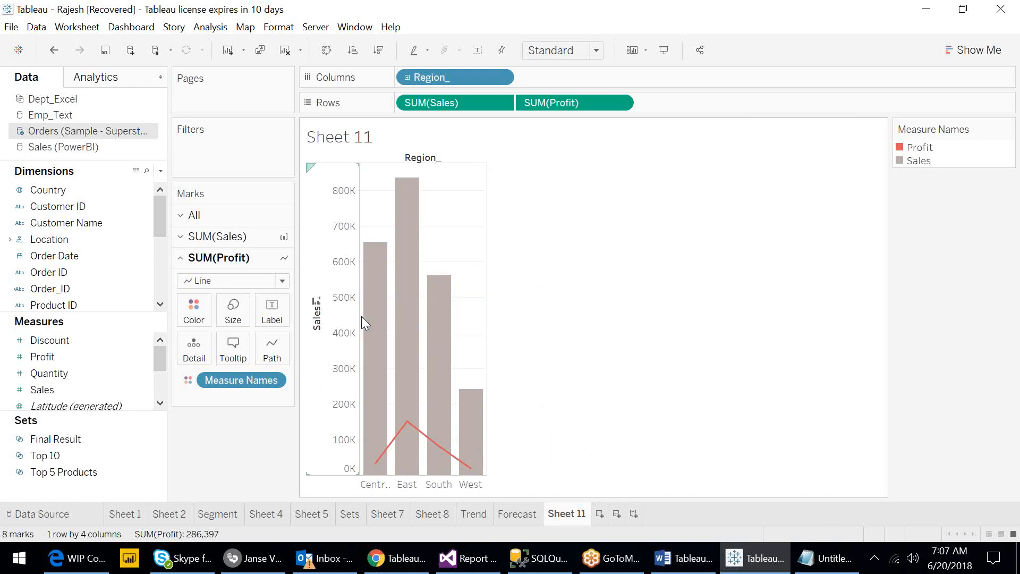
- Remove the title of the Sales axis
{"action": "left_click", "coordinate": [318, 325]}
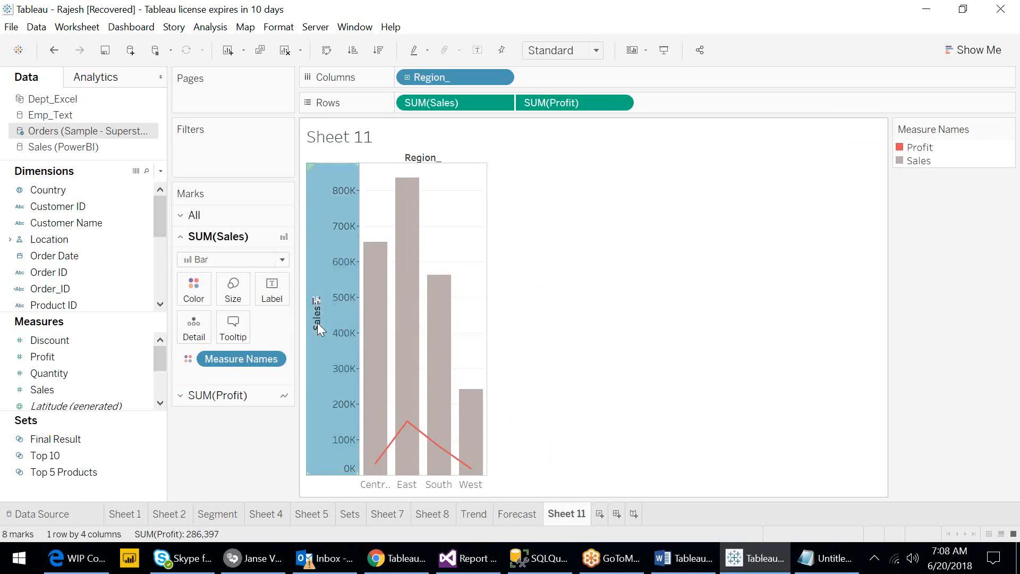
{"action": "right_click", "coordinate": [317, 323]}
{"action": "left_click", "coordinate": [355, 330]}
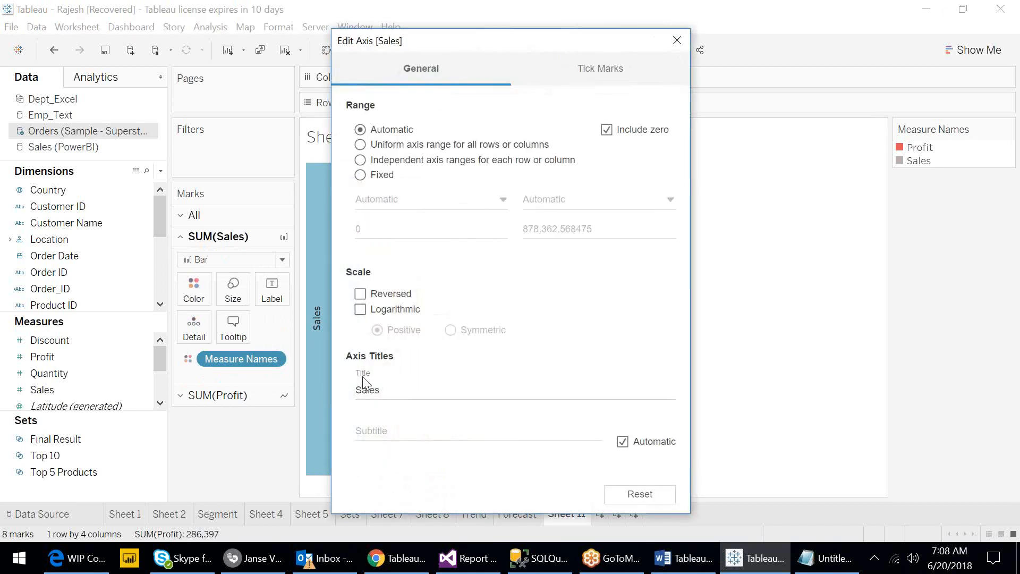
{"action": "left_click", "coordinate": [370, 392]}
{"action": "double_click", "coordinate": [370, 392]}
{"action": "key", "text": "BackSpace"}
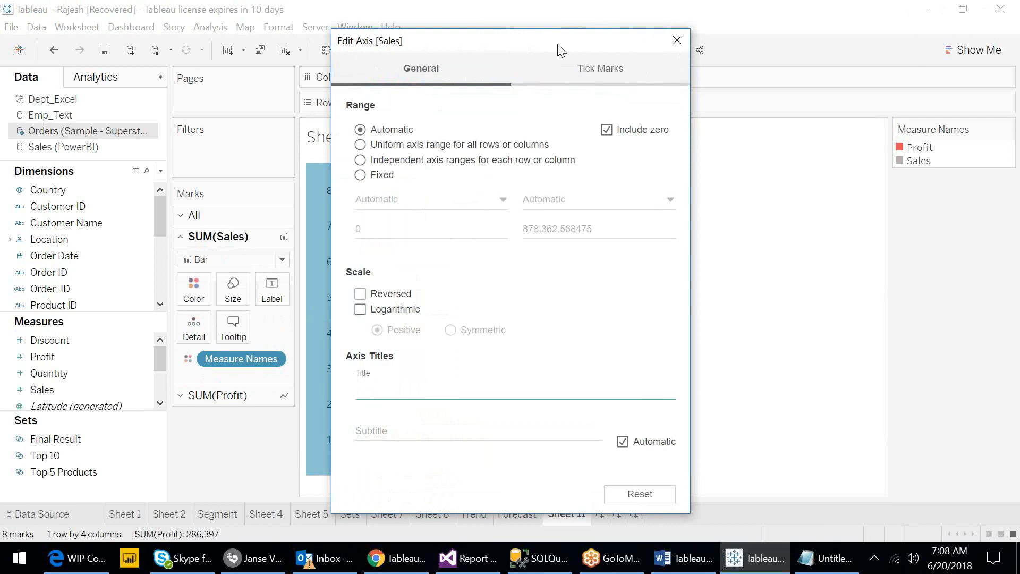
{"action": "left_click_drag", "start_coordinate": [558, 44], "coordinate": [719, 59]}
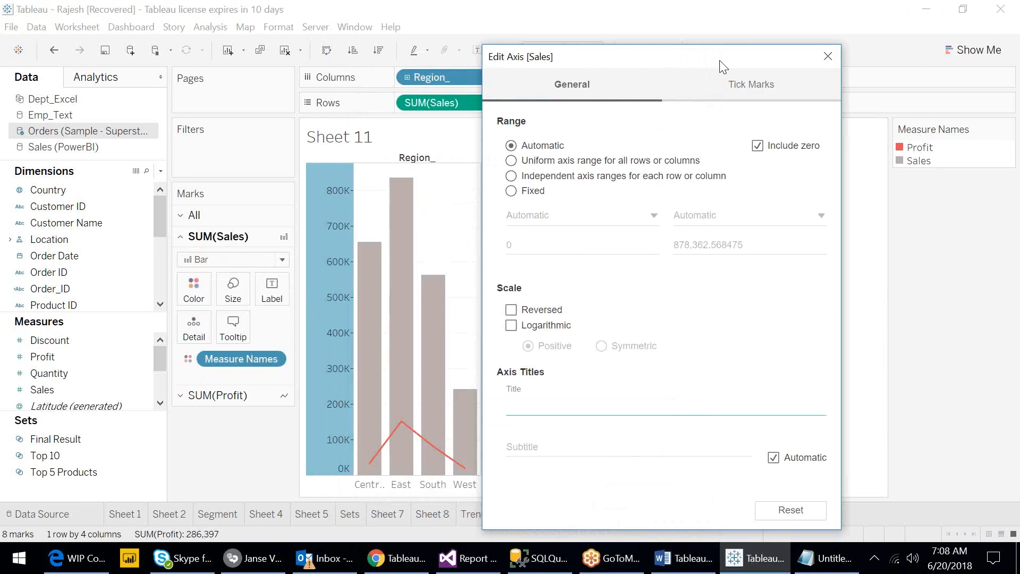
{"action": "left_click", "coordinate": [835, 62]}
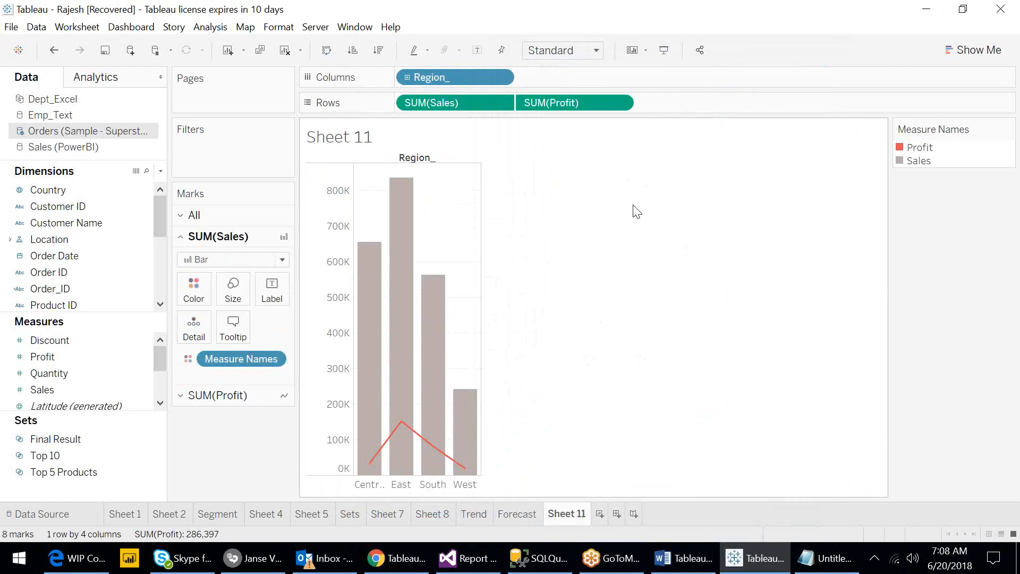
- Clear the sheet and rebuild it with Region_ on Columns and Sales and Profit on Rows
{"action": "left_click", "coordinate": [285, 50]}
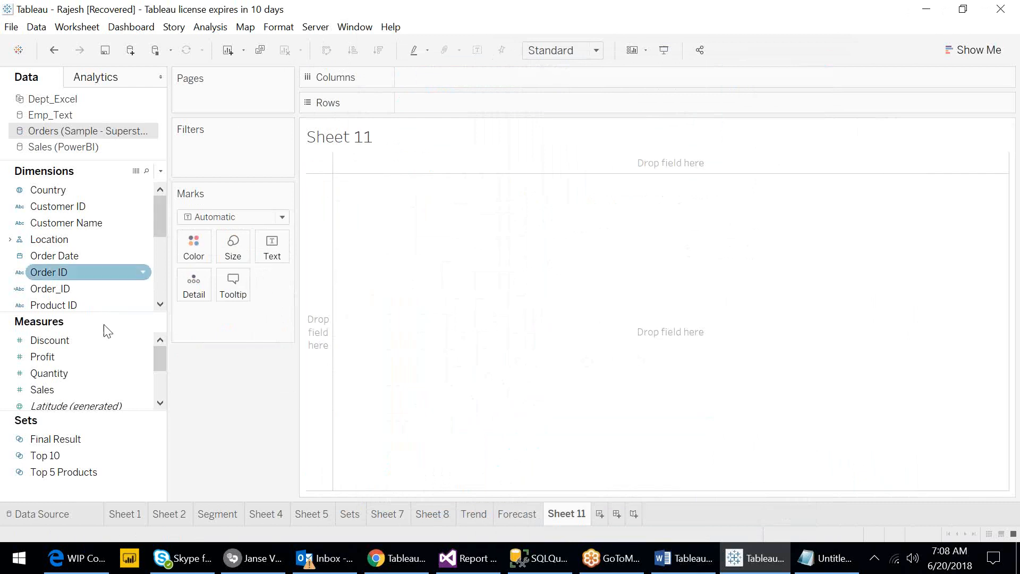
{"action": "left_click_drag", "start_coordinate": [68, 236], "coordinate": [456, 79]}
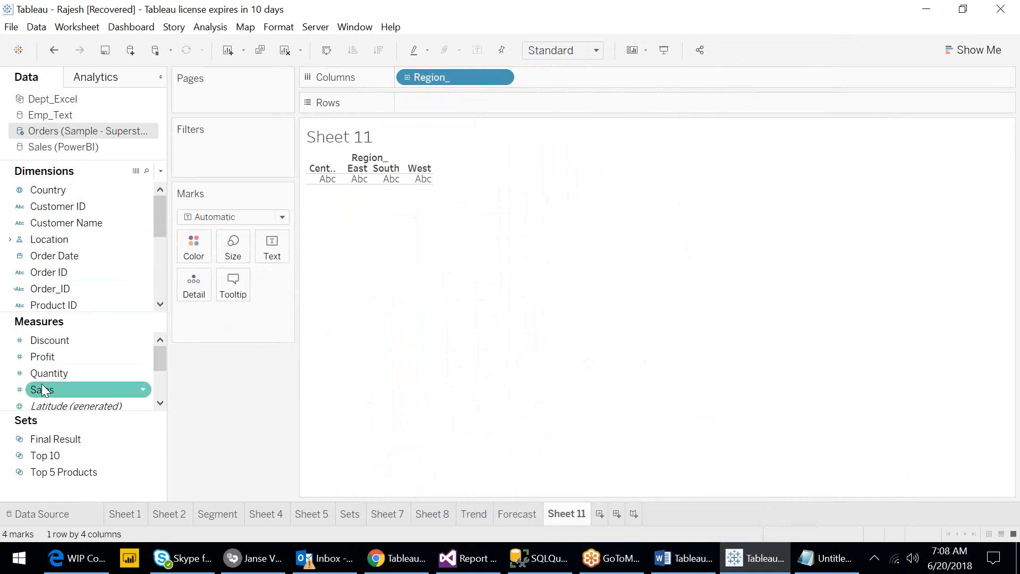
{"action": "left_click_drag", "start_coordinate": [44, 391], "coordinate": [498, 102]}
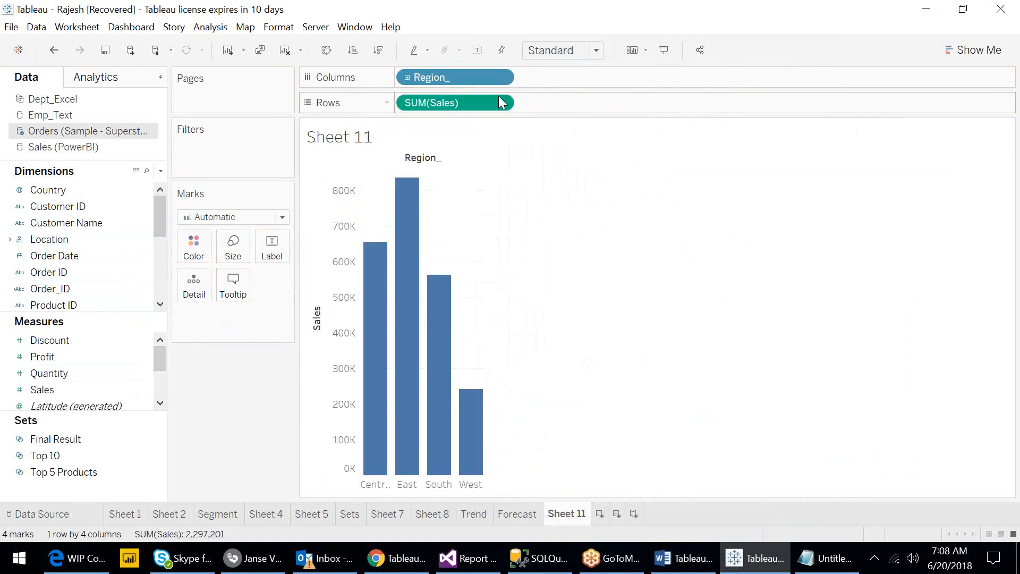
{"action": "left_click_drag", "start_coordinate": [44, 356], "coordinate": [553, 114]}
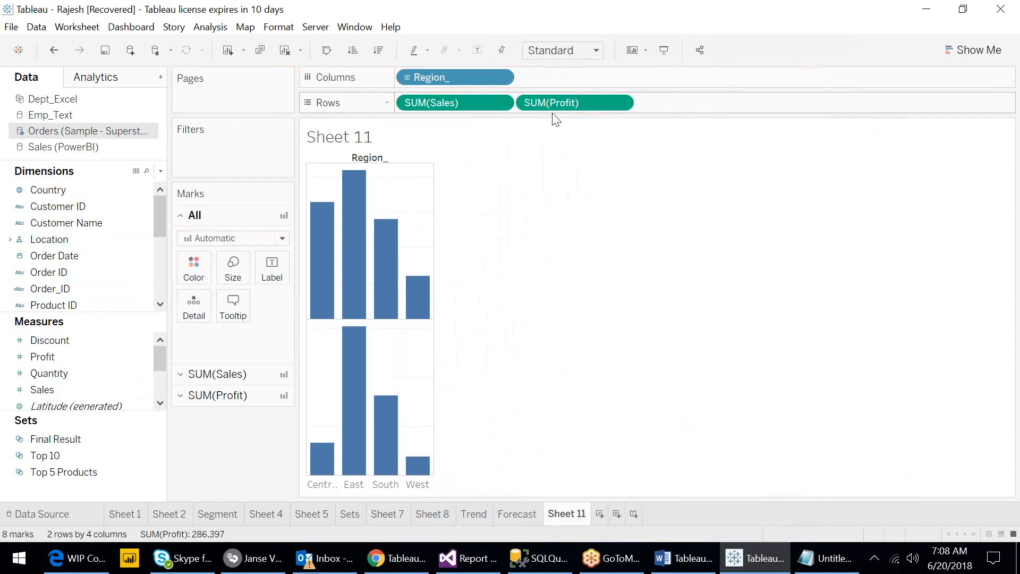
- Combine SUM(Profit) with SUM(Sales) on a dual axis
{"action": "left_click", "coordinate": [620, 104]}
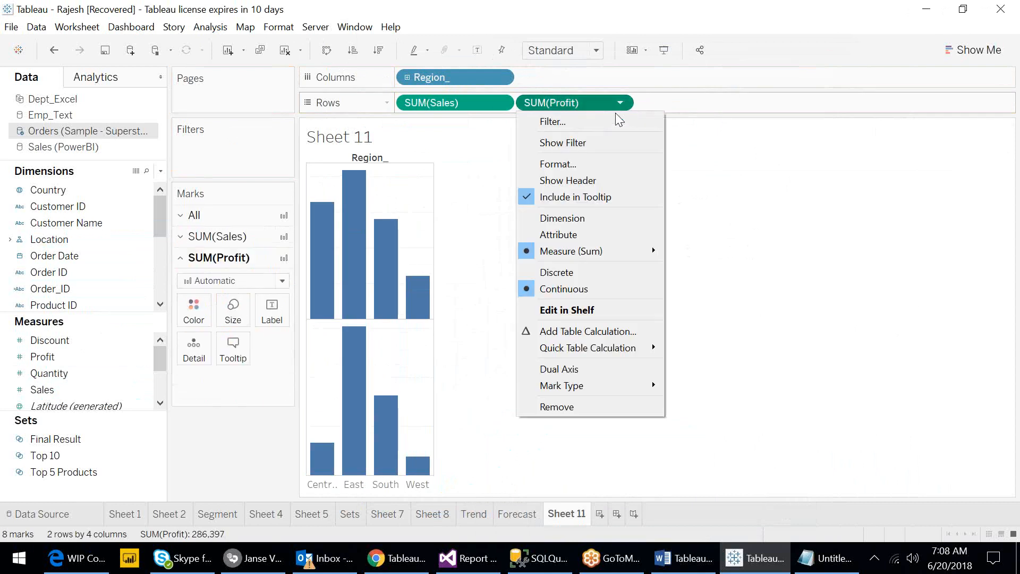
{"action": "left_click", "coordinate": [586, 367]}
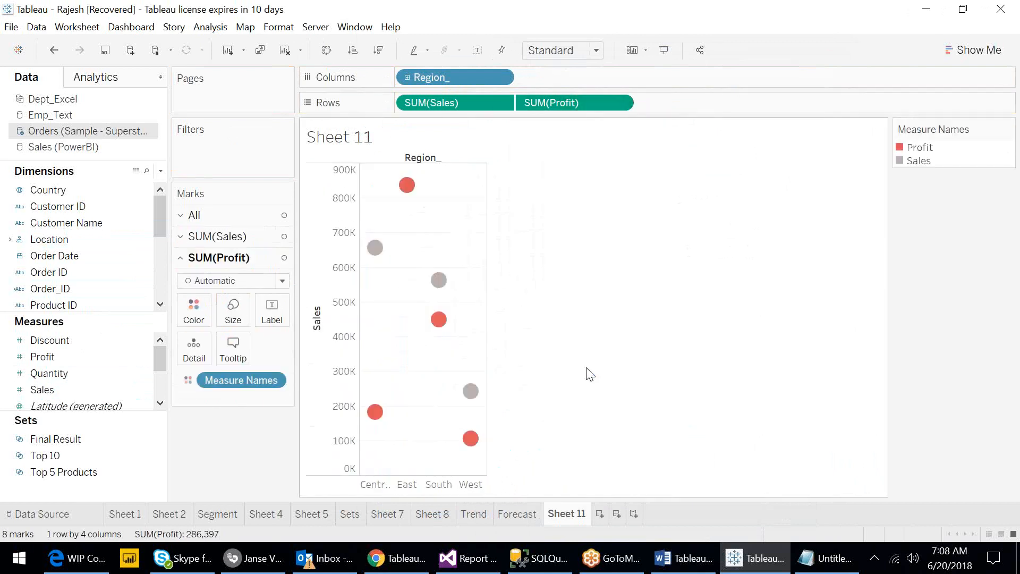
{"action": "left_click", "coordinate": [501, 103]}
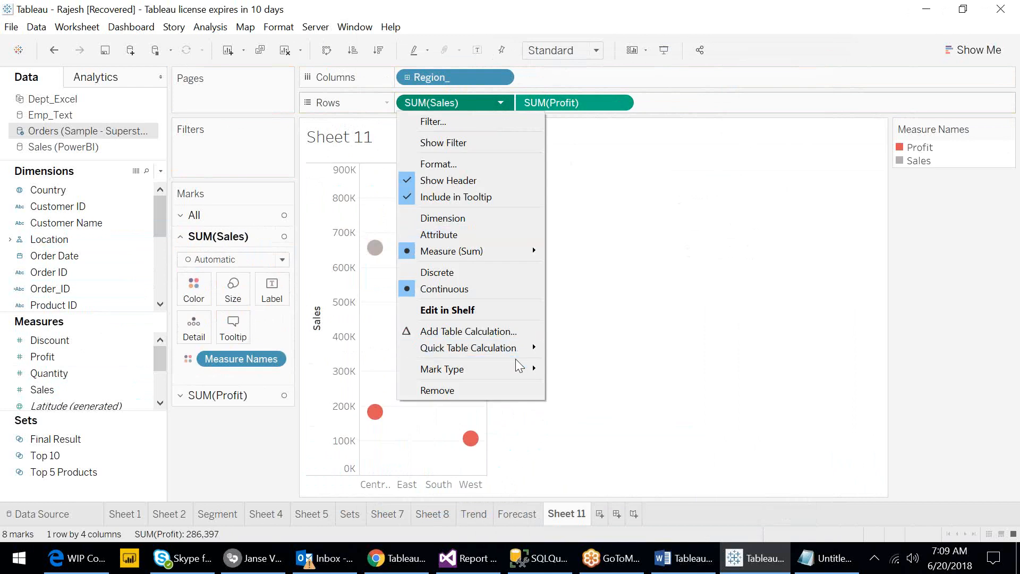
{"action": "mouse_move", "coordinate": [520, 376]}
{"action": "left_click", "coordinate": [570, 386]}
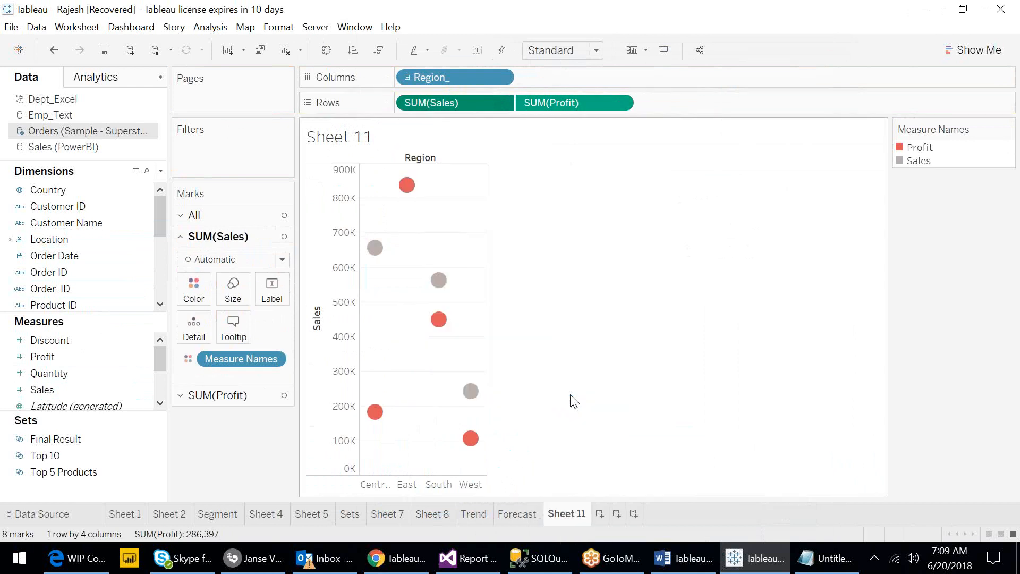
- Set the SUM(Profit) mark type to Line
{"action": "left_click", "coordinate": [621, 103]}
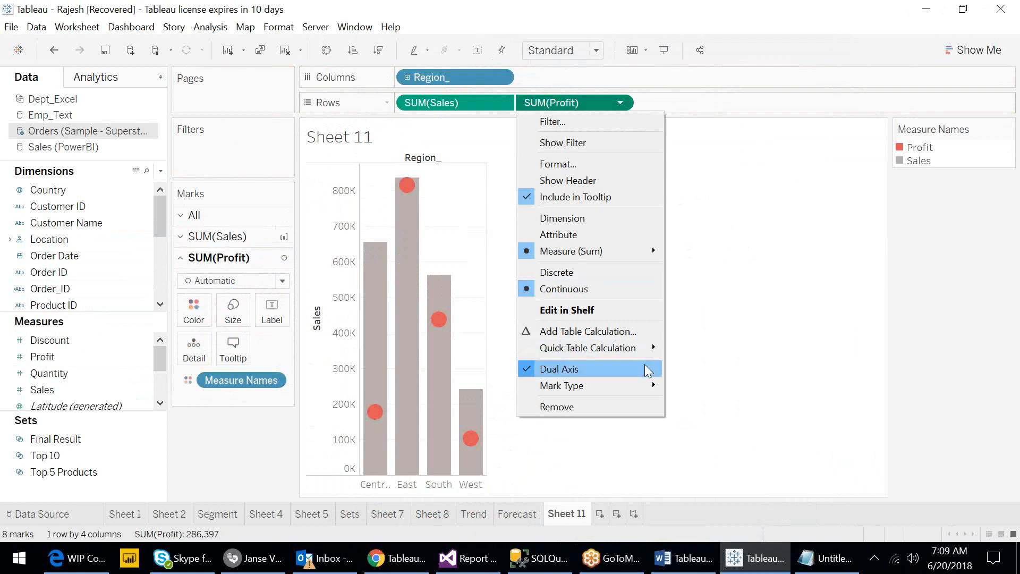
{"action": "mouse_move", "coordinate": [649, 386]}
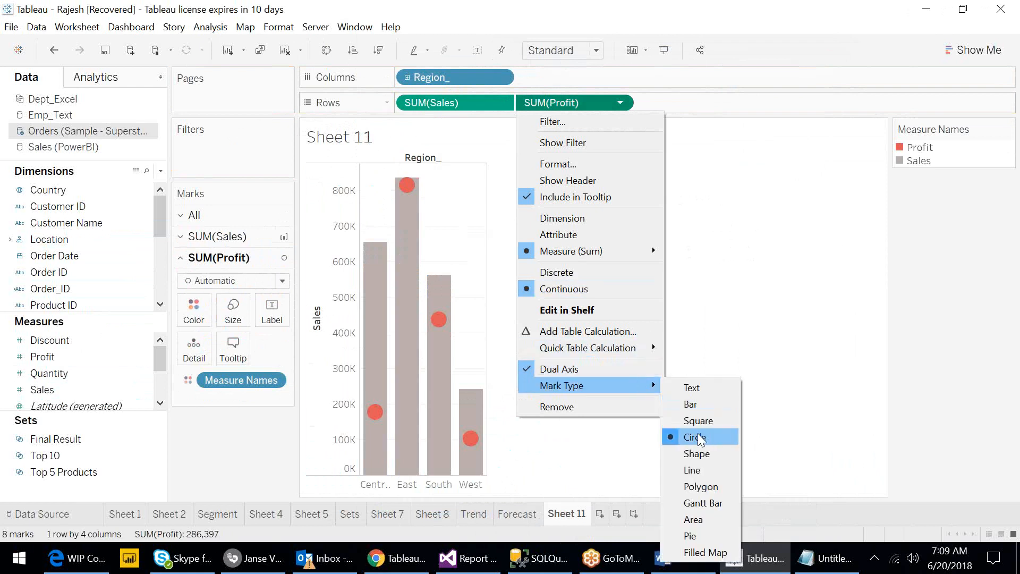
{"action": "left_click", "coordinate": [704, 470]}
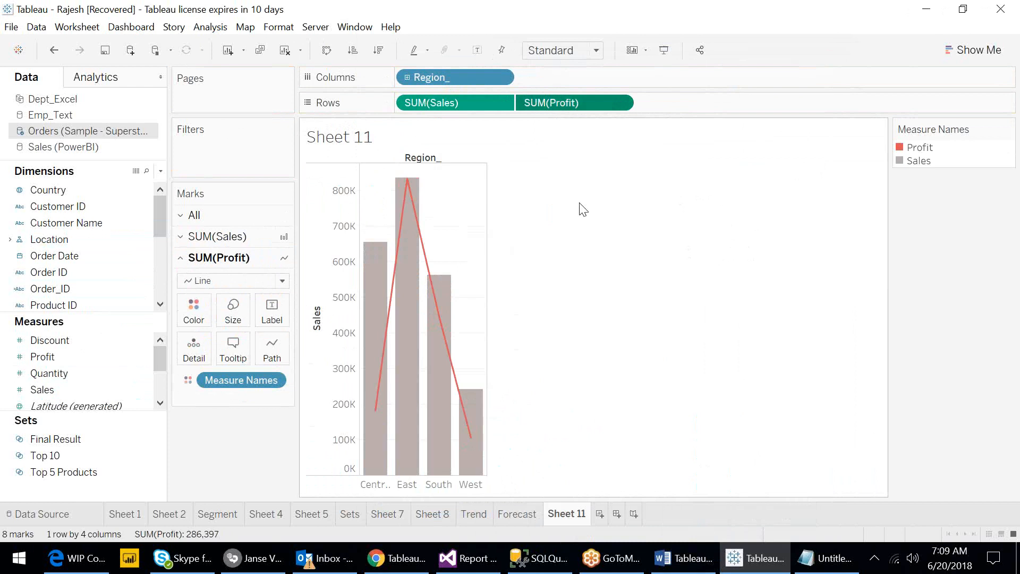
- Show the Profit axis header and synchronize the Profit axis with the Sales axis
{"action": "left_click", "coordinate": [620, 103]}
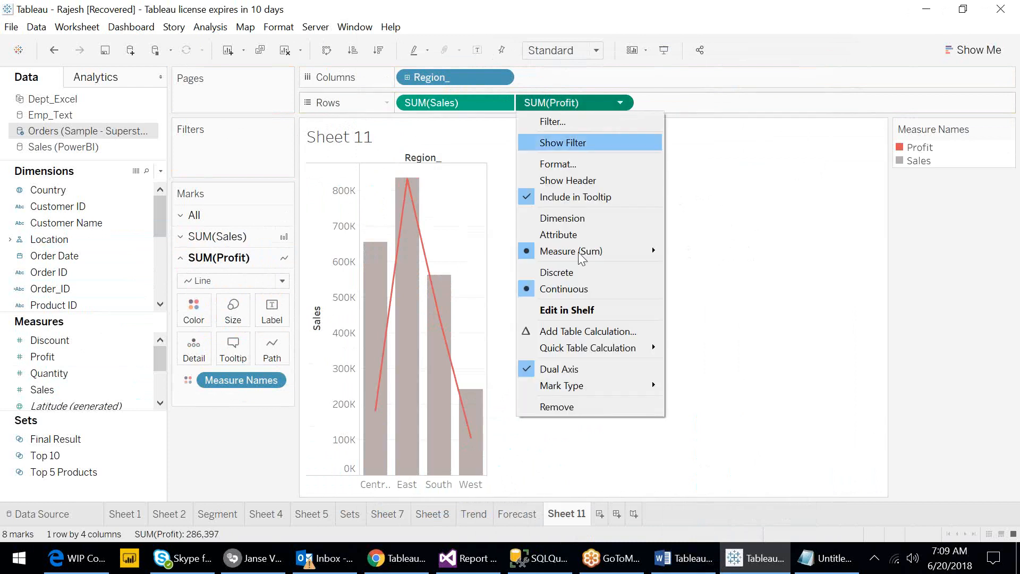
{"action": "left_click", "coordinate": [562, 181]}
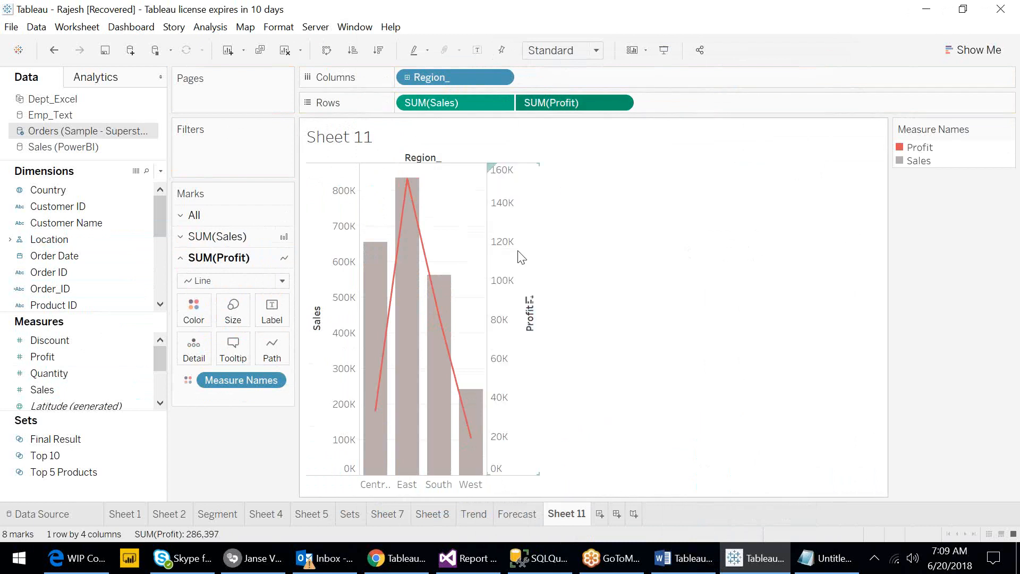
{"action": "right_click", "coordinate": [508, 234]}
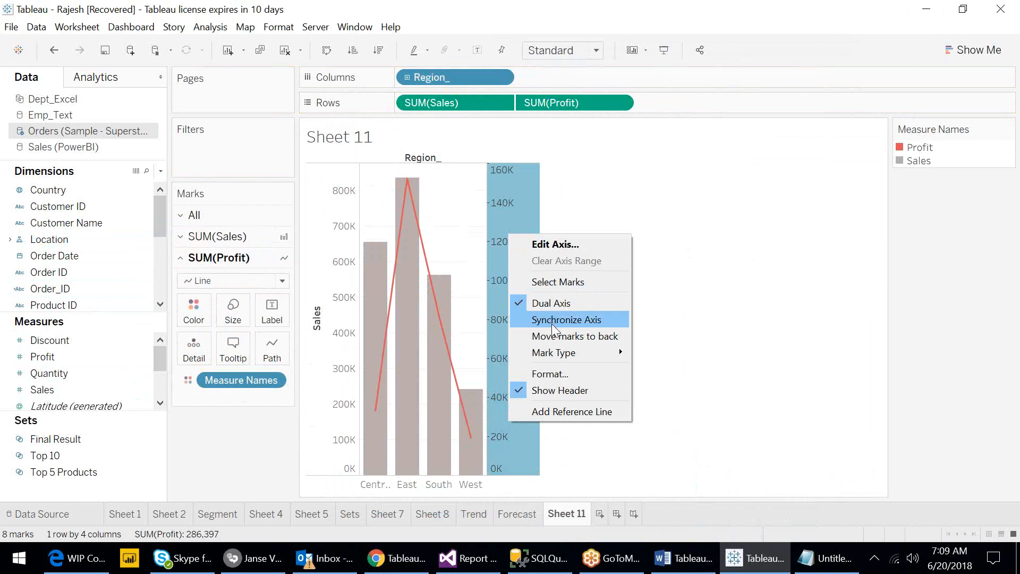
{"action": "left_click", "coordinate": [552, 323]}
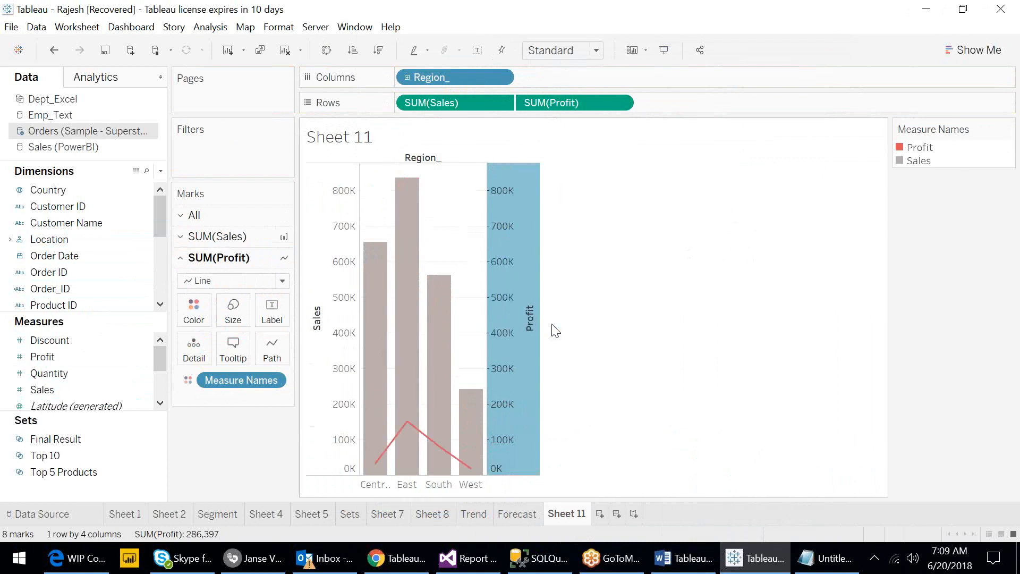
- Hide the header of the Profit axis
{"action": "right_click", "coordinate": [511, 281]}
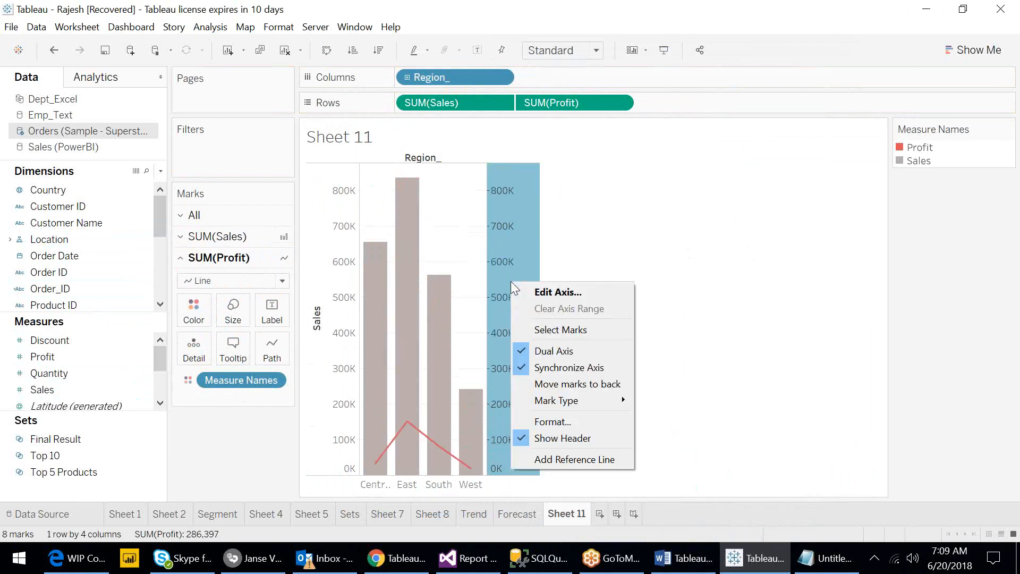
{"action": "left_click", "coordinate": [563, 439]}
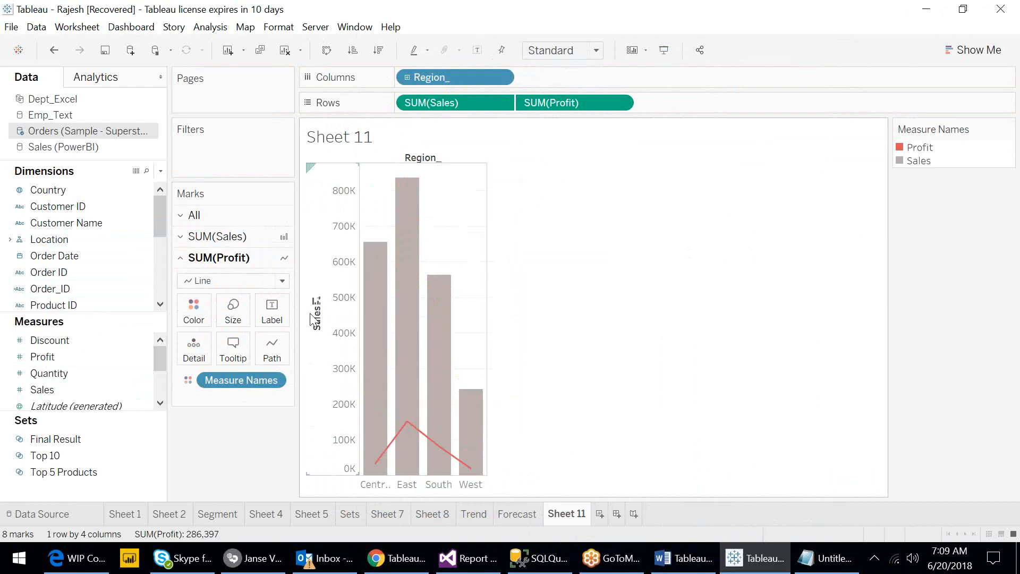
- Clear the title of the Sales axis
{"action": "left_click", "coordinate": [318, 324]}
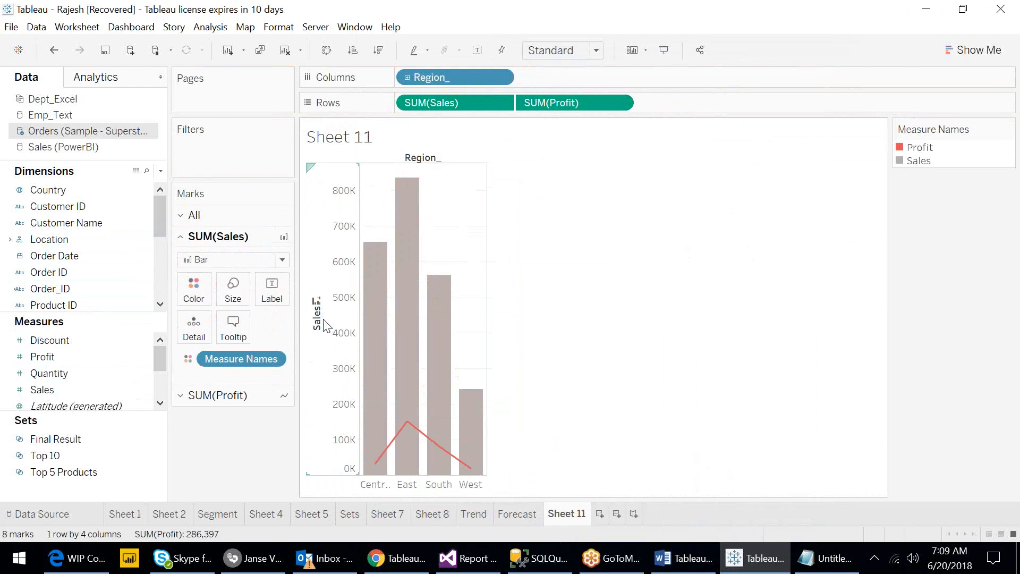
{"action": "double_click", "coordinate": [324, 319]}
{"action": "double_click", "coordinate": [394, 391]}
{"action": "key", "text": "BackSpace"}
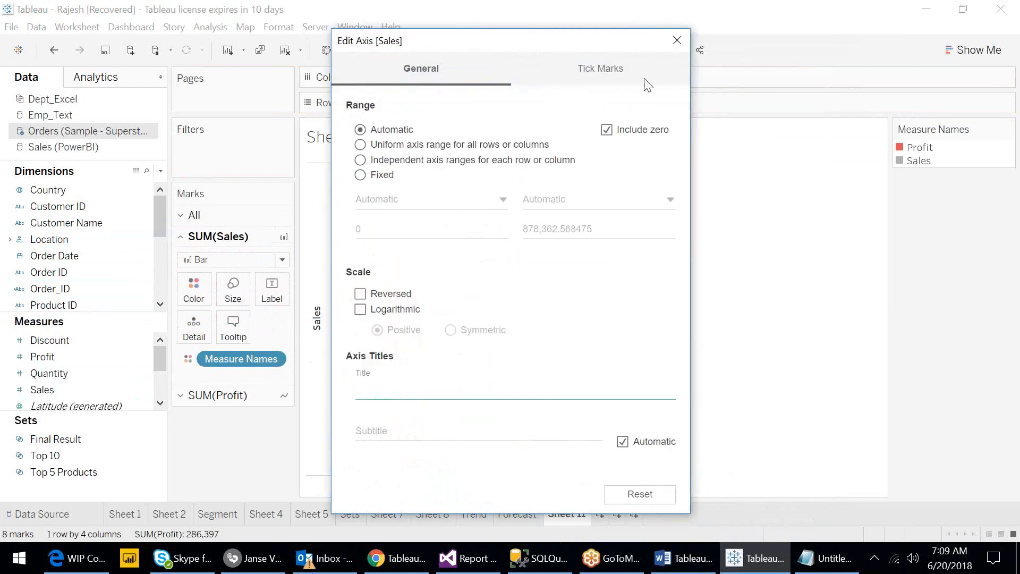
{"action": "left_click", "coordinate": [677, 41]}
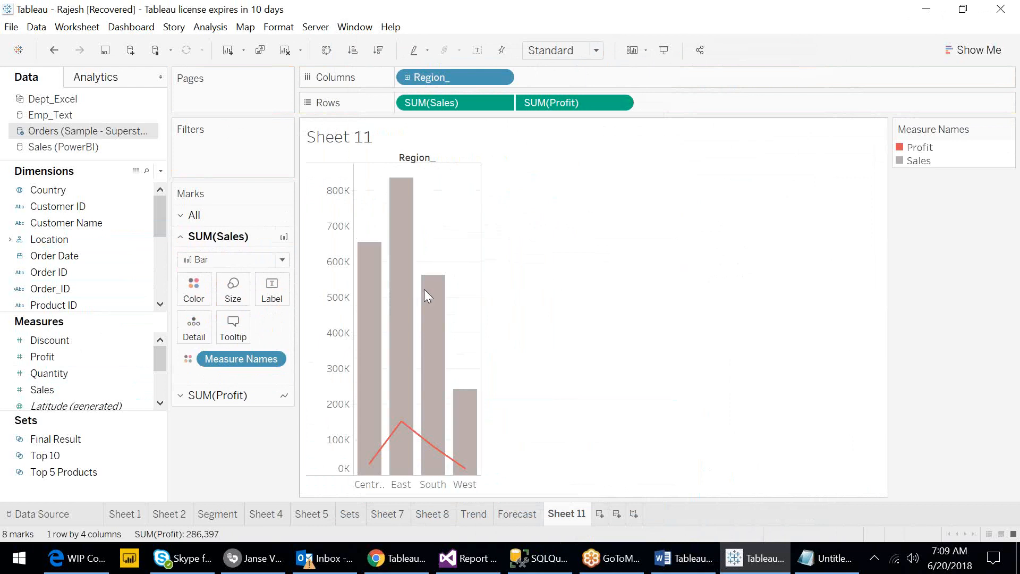
- Label the Sales bars with their Sales values
{"action": "mouse_move", "coordinate": [430, 267]}
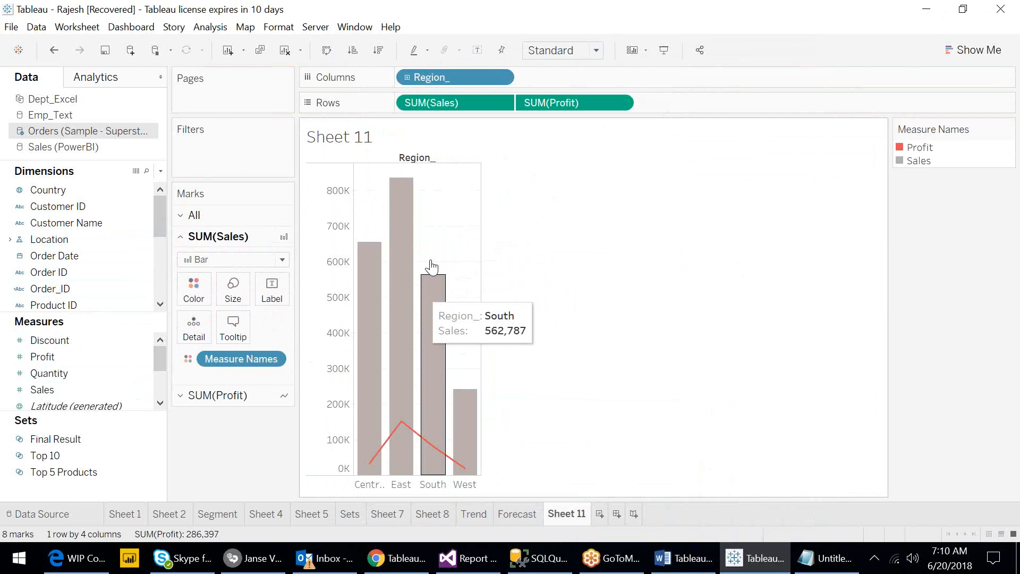
{"action": "mouse_move", "coordinate": [406, 198]}
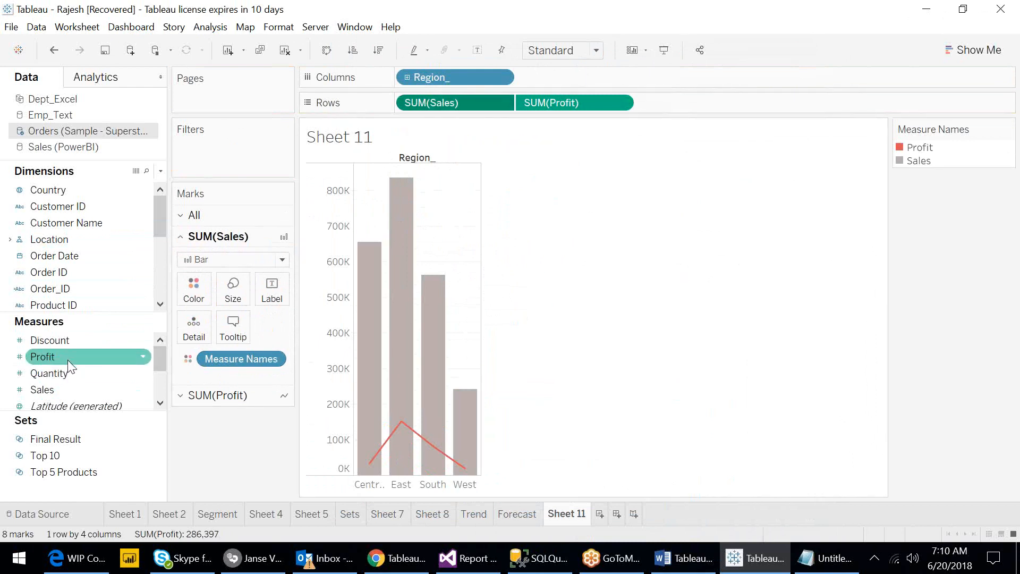
{"action": "left_click_drag", "start_coordinate": [66, 389], "coordinate": [279, 296]}
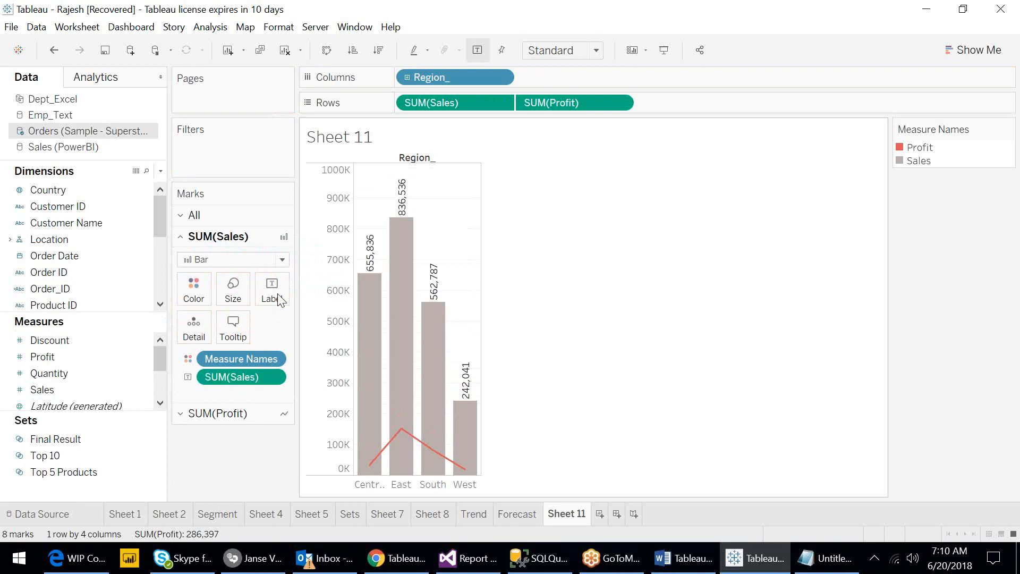
- Label the Profit line with its Profit values and widen the chart's region columns
{"action": "left_click", "coordinate": [502, 103]}
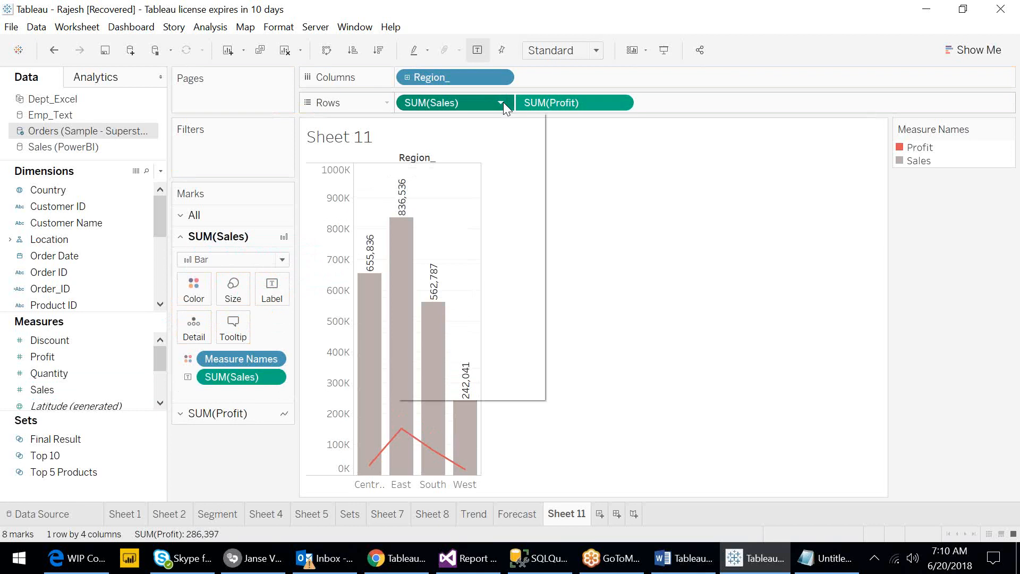
{"action": "left_click", "coordinate": [623, 214]}
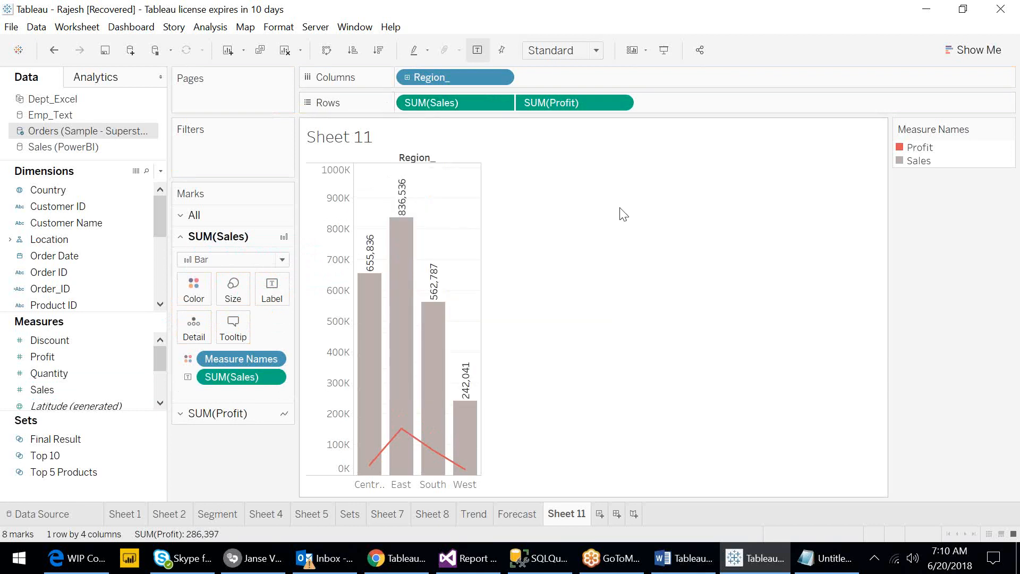
{"action": "left_click", "coordinate": [548, 107]}
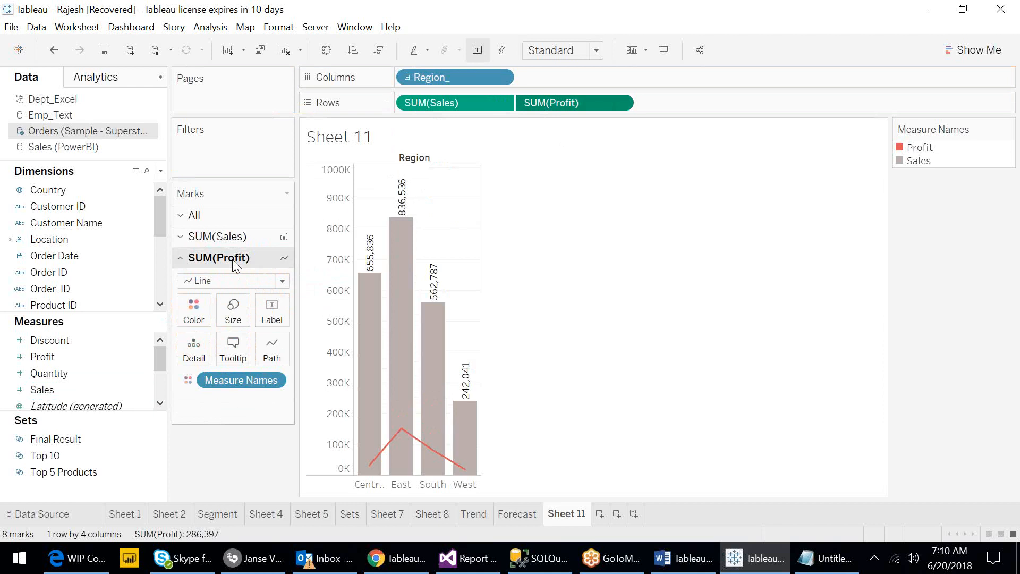
{"action": "left_click", "coordinate": [68, 355]}
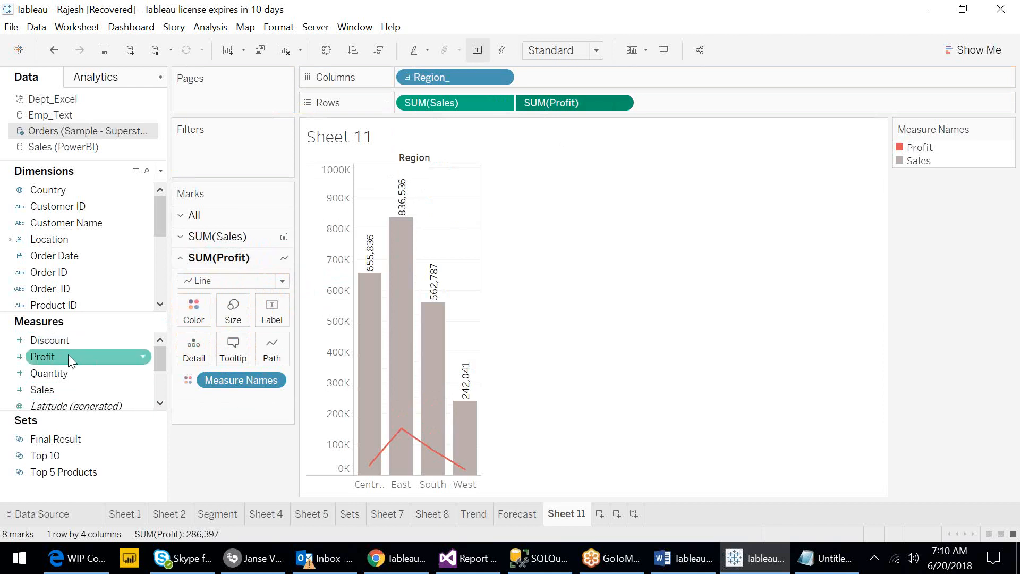
{"action": "left_click", "coordinate": [69, 355]}
{"action": "left_click_drag", "start_coordinate": [73, 355], "coordinate": [275, 322]}
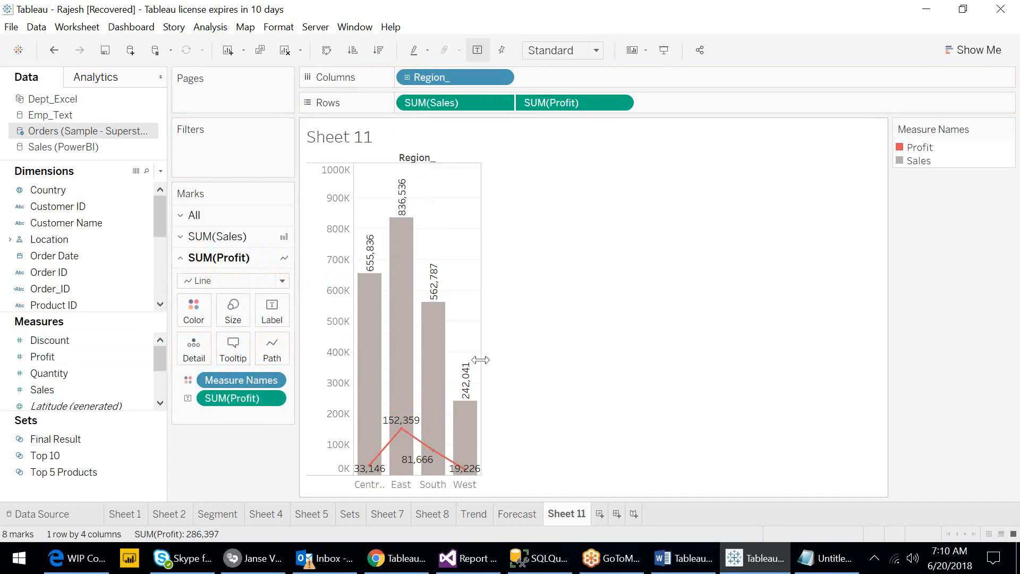
{"action": "left_click_drag", "start_coordinate": [480, 360], "coordinate": [544, 364]}
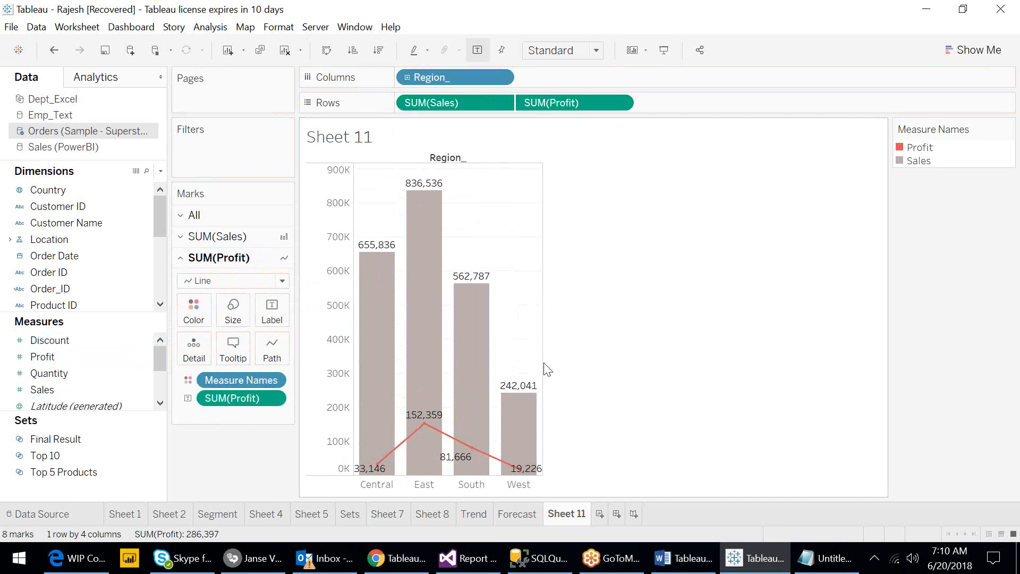
- Rename the sheet as Dual Axis
{"action": "double_click", "coordinate": [559, 514]}
{"action": "type", "text": "Dual Axis"}
{"action": "key", "text": "Return"}
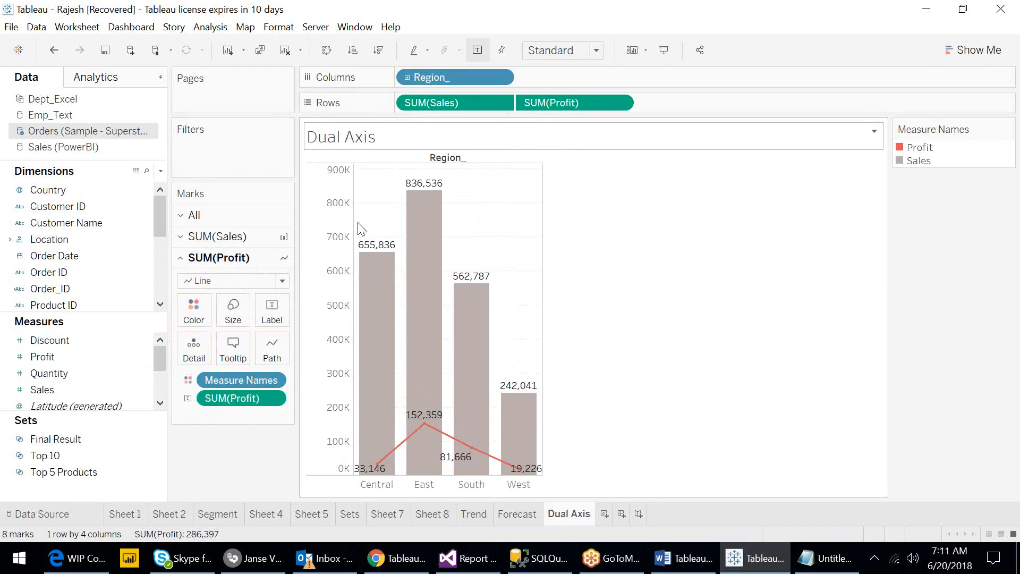
- Add Quantity and Discount to the rows beneath the Sales and Profit chart
{"action": "left_click", "coordinate": [70, 372]}
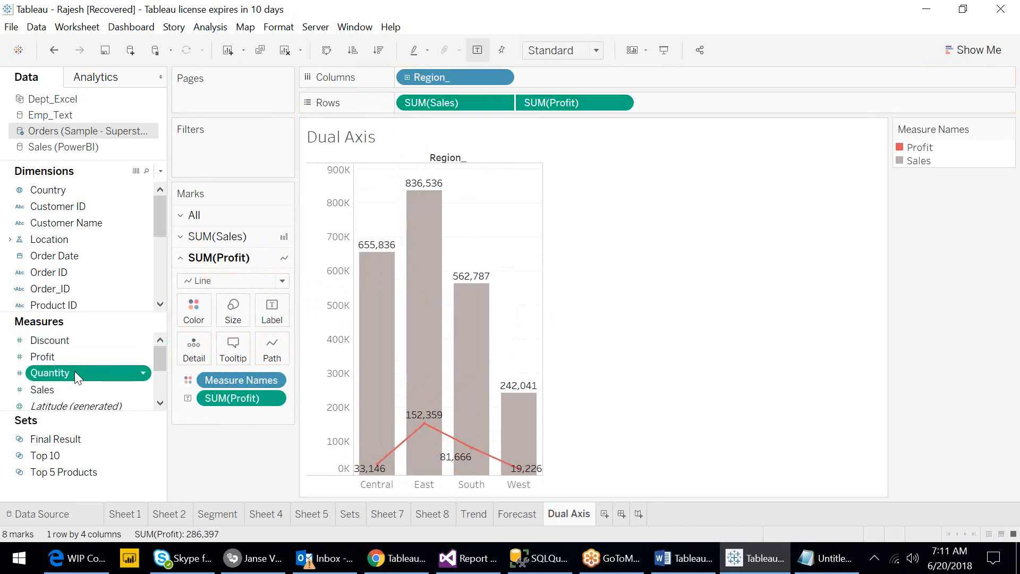
{"action": "left_click_drag", "start_coordinate": [74, 371], "coordinate": [688, 137]}
{"action": "left_click", "coordinate": [68, 340]}
{"action": "left_click_drag", "start_coordinate": [68, 340], "coordinate": [808, 101]}
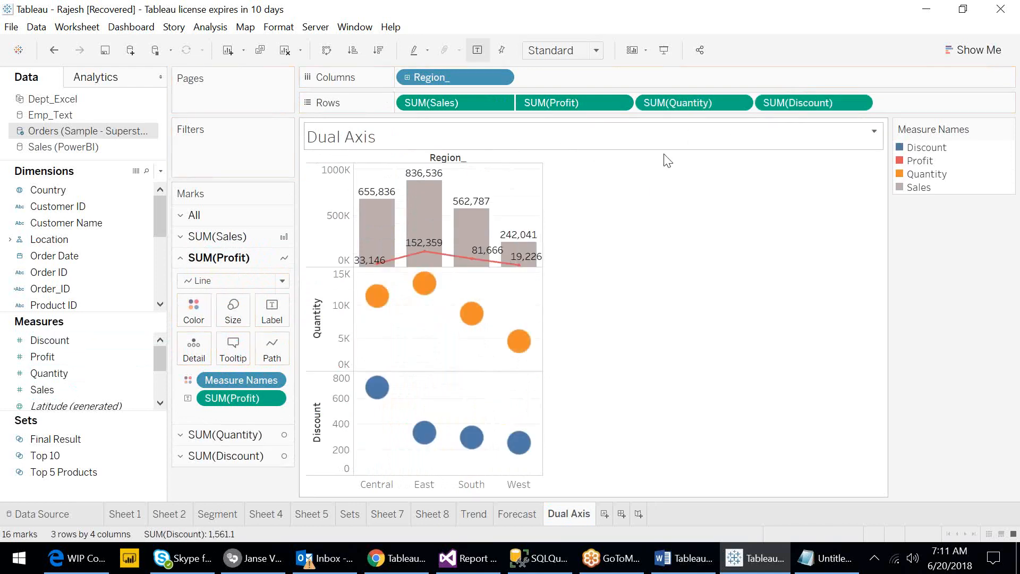
- Combine the Quantity and Discount panes into a dual-axis chart
{"action": "mouse_move", "coordinate": [459, 215]}
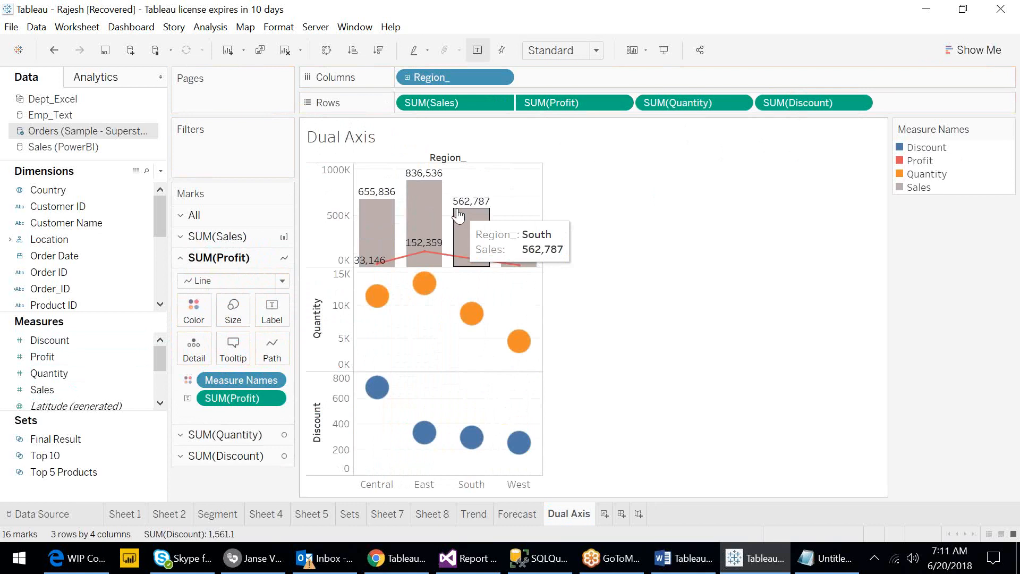
{"action": "left_click", "coordinate": [740, 102]}
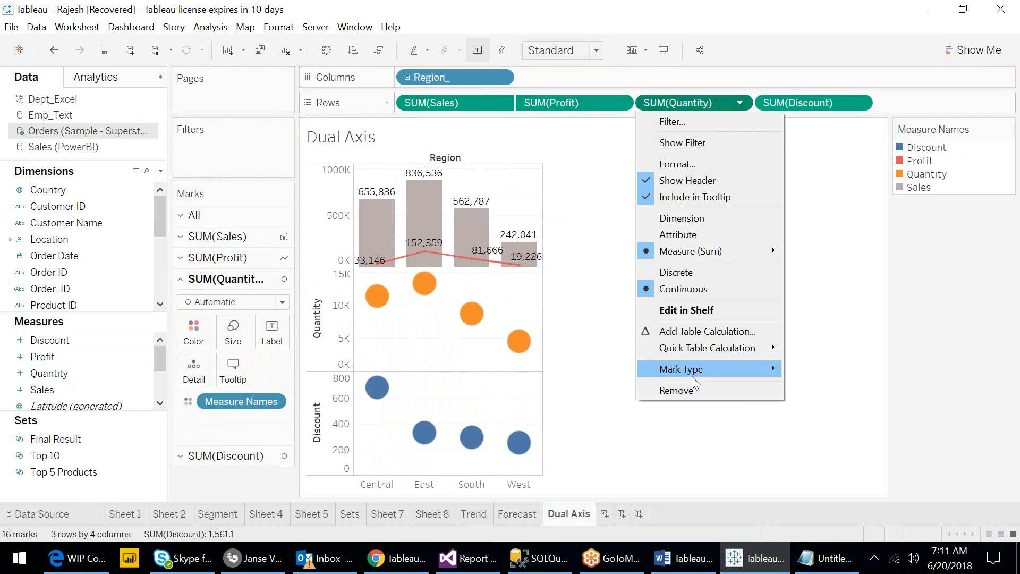
{"action": "left_click", "coordinate": [860, 100]}
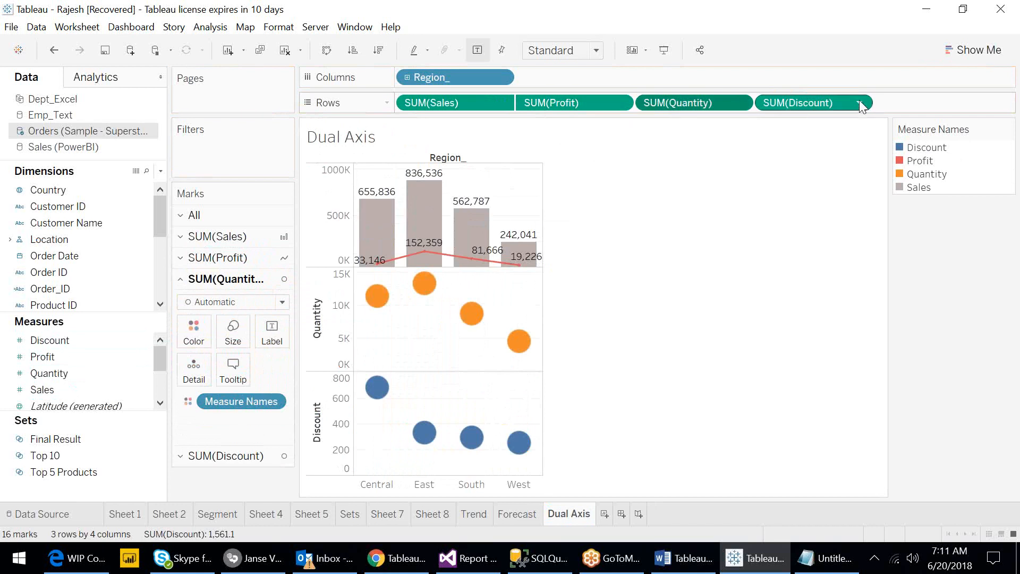
{"action": "left_click", "coordinate": [859, 103]}
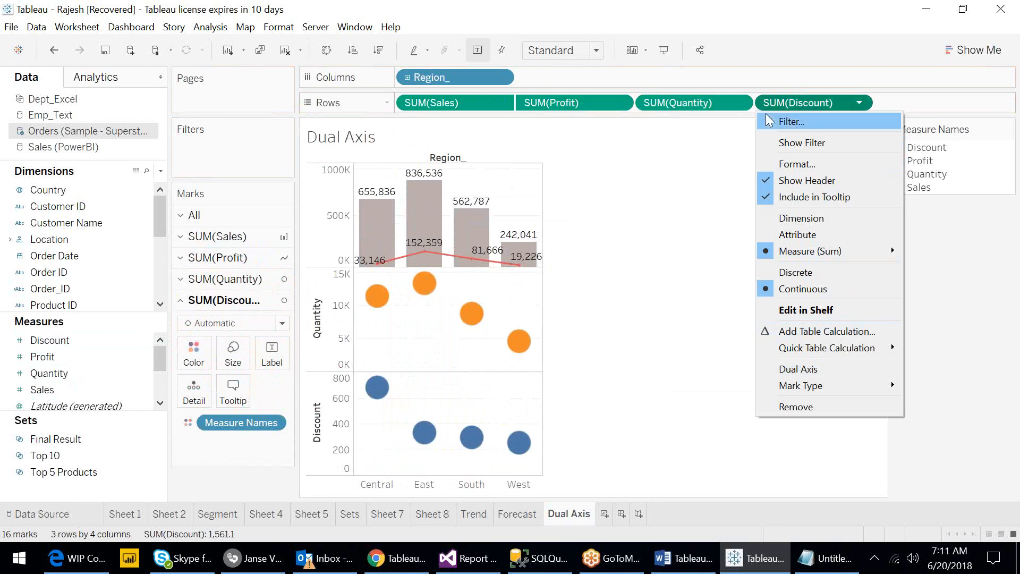
{"action": "left_click", "coordinate": [668, 104]}
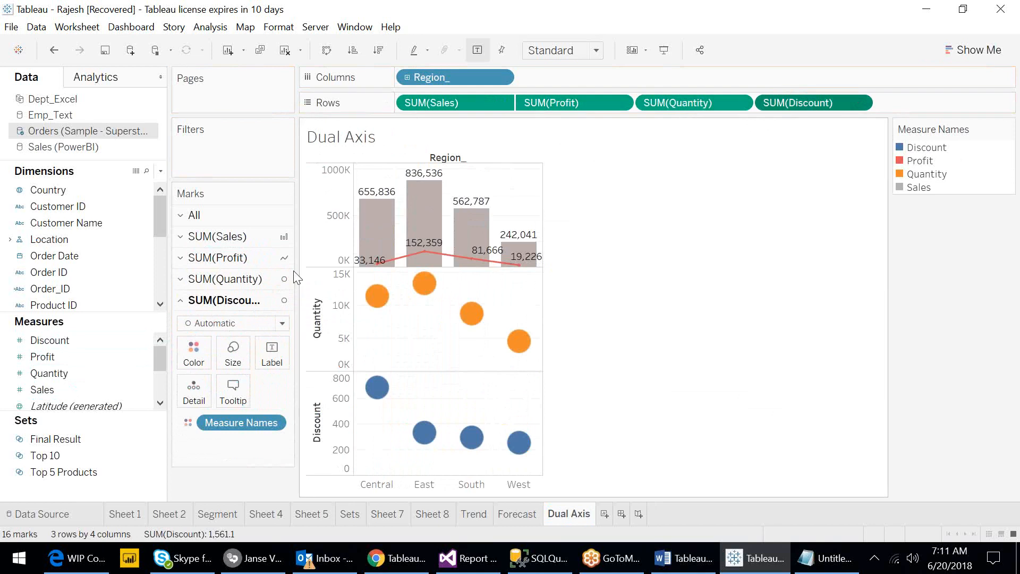
{"action": "left_click", "coordinate": [858, 103]}
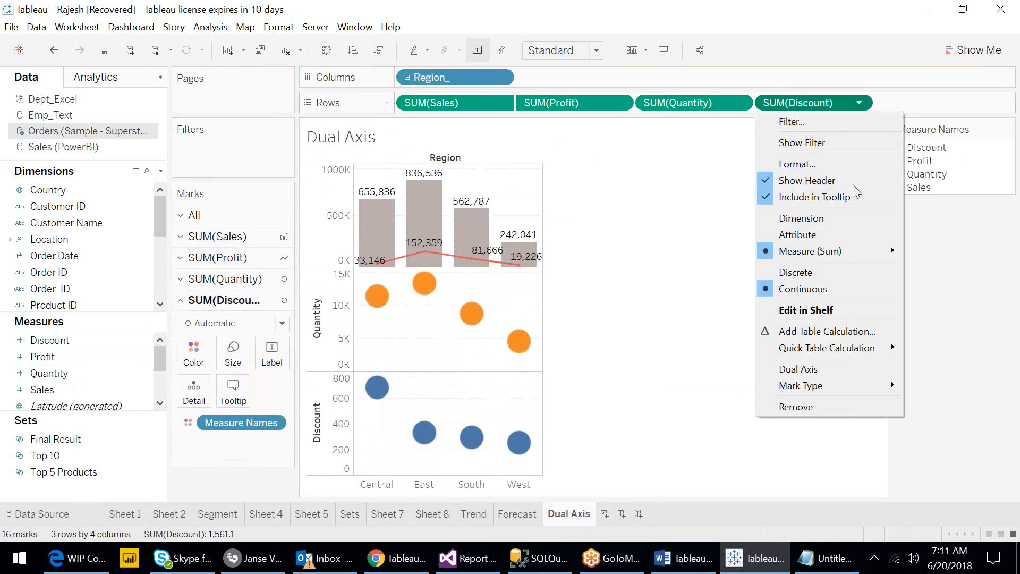
{"action": "left_click", "coordinate": [826, 368]}
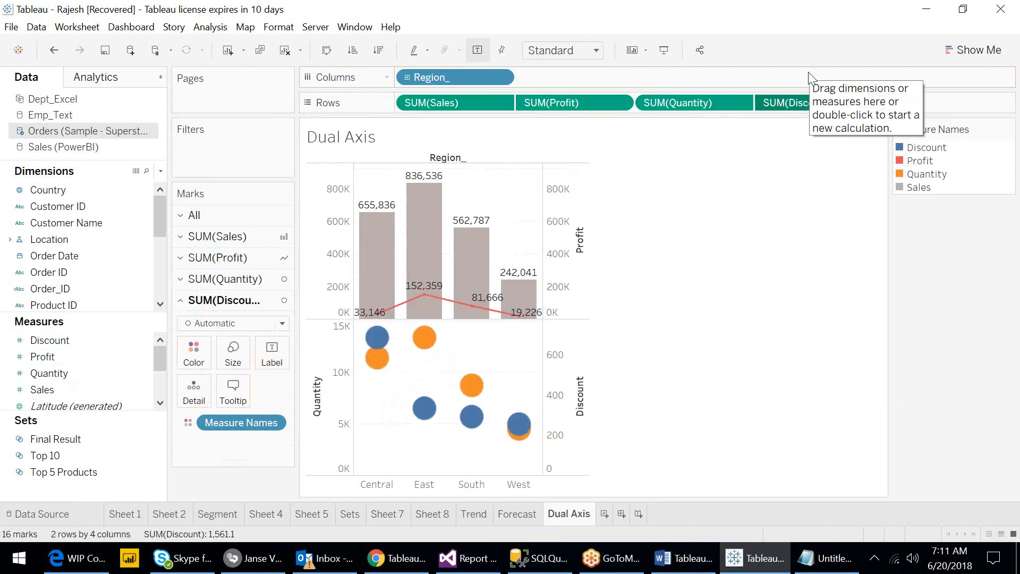
- Set the Quantity marks to Area and the Discount marks to Line
{"action": "left_click", "coordinate": [739, 103]}
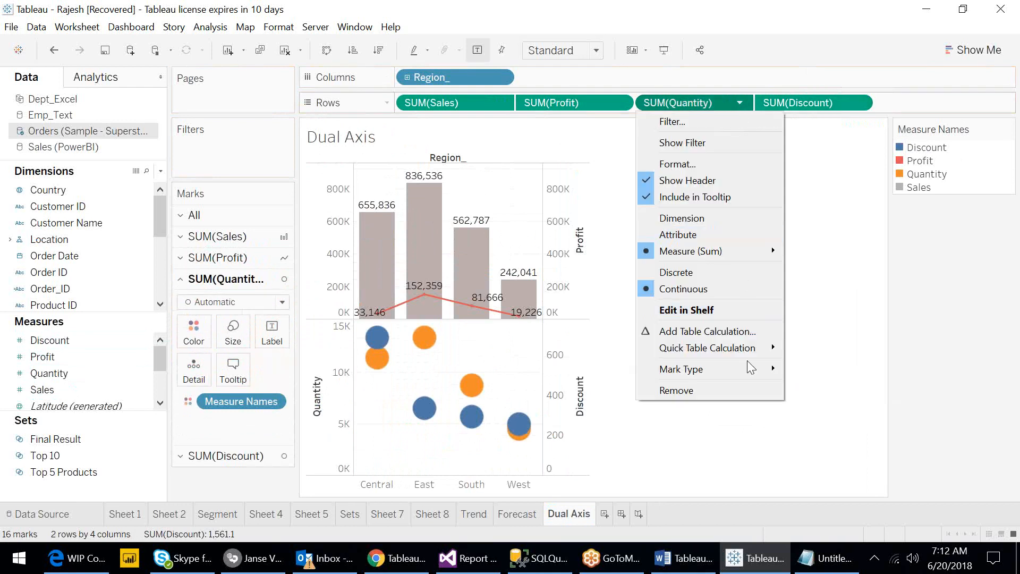
{"action": "mouse_move", "coordinate": [749, 371]}
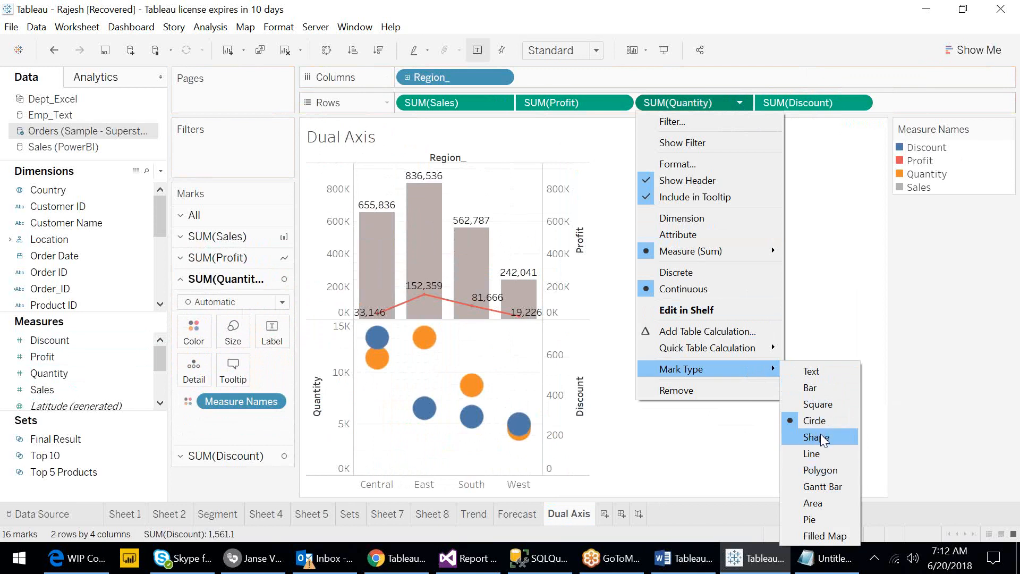
{"action": "left_click", "coordinate": [816, 503]}
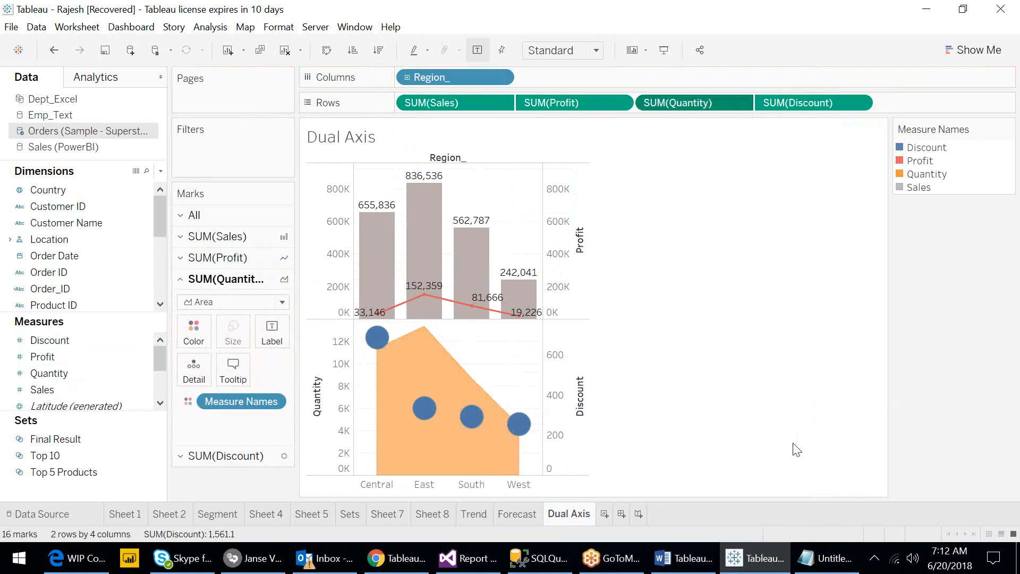
{"action": "left_click", "coordinate": [860, 104]}
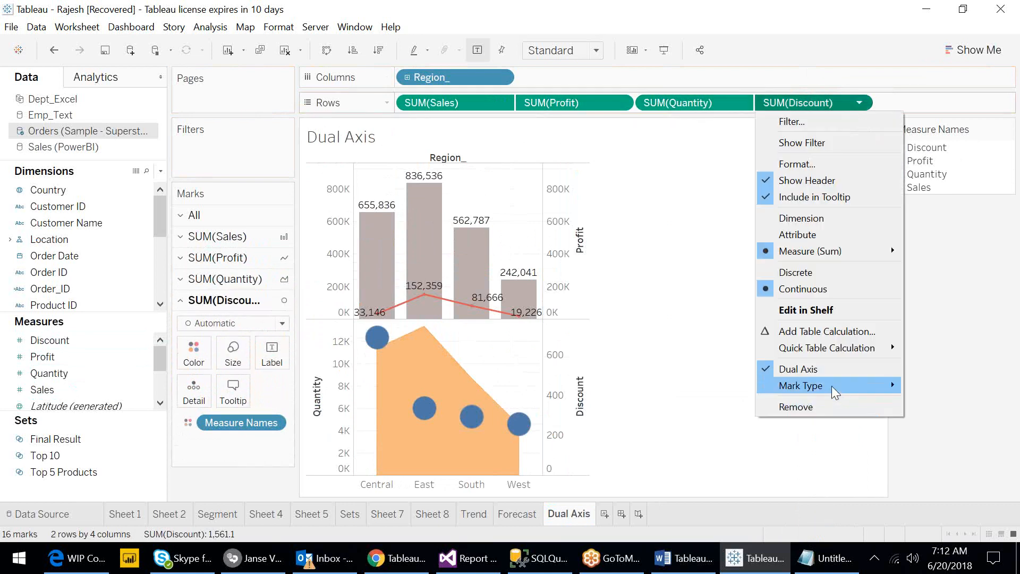
{"action": "mouse_move", "coordinate": [842, 386]}
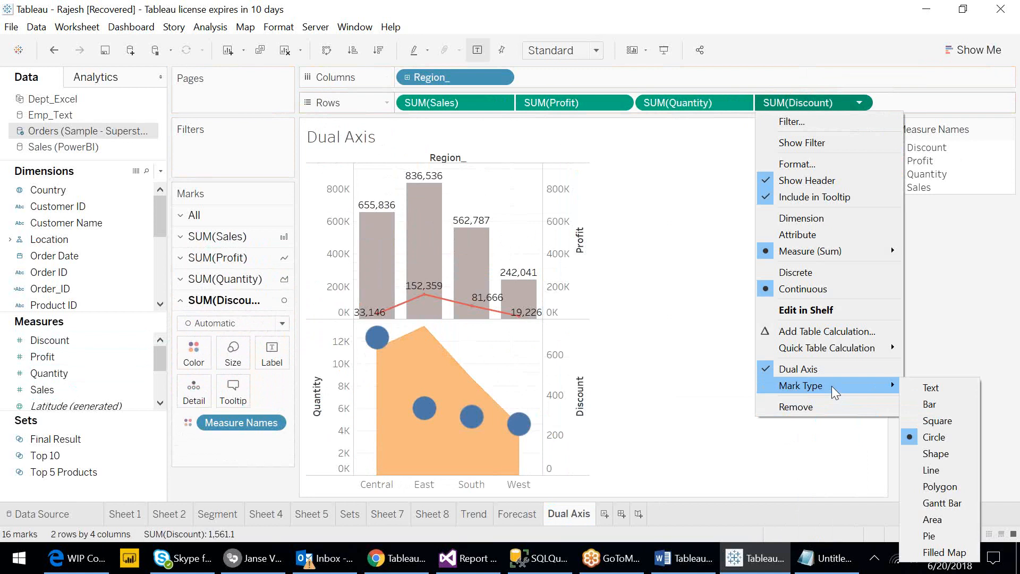
{"action": "left_click", "coordinate": [933, 470]}
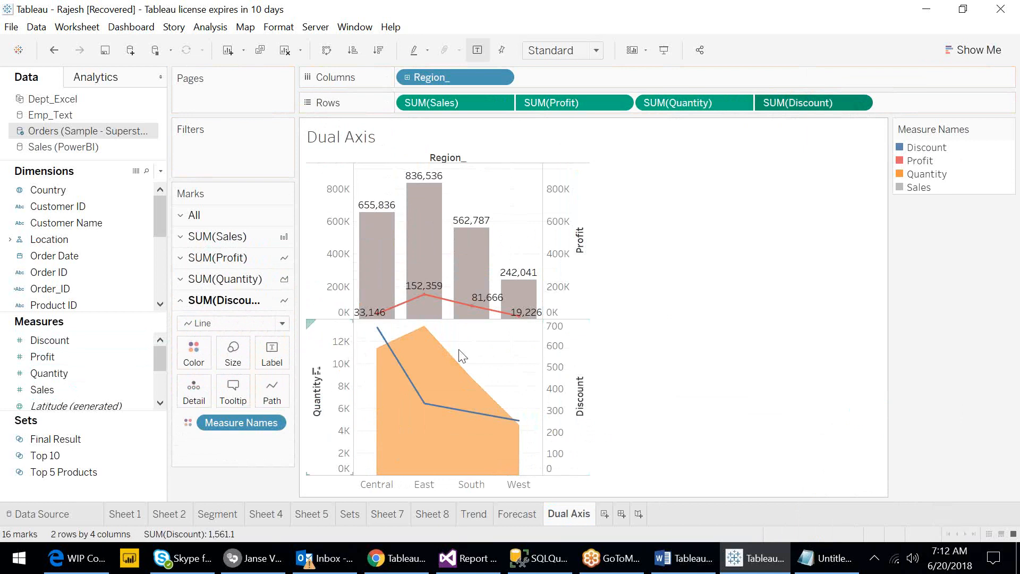
- Synchronize the Discount axis with the Quantity axis
{"action": "right_click", "coordinate": [562, 380]}
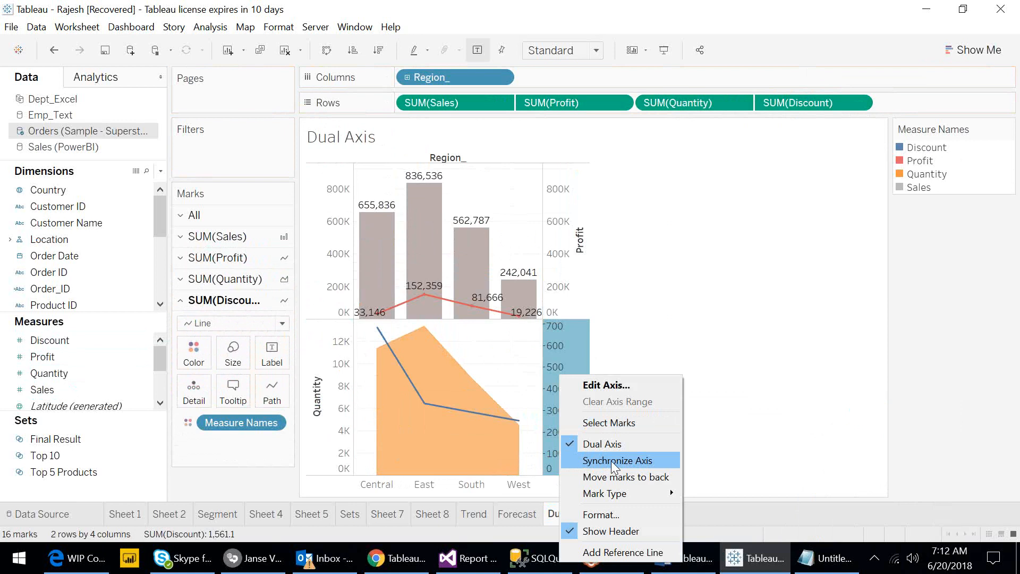
{"action": "left_click", "coordinate": [611, 460]}
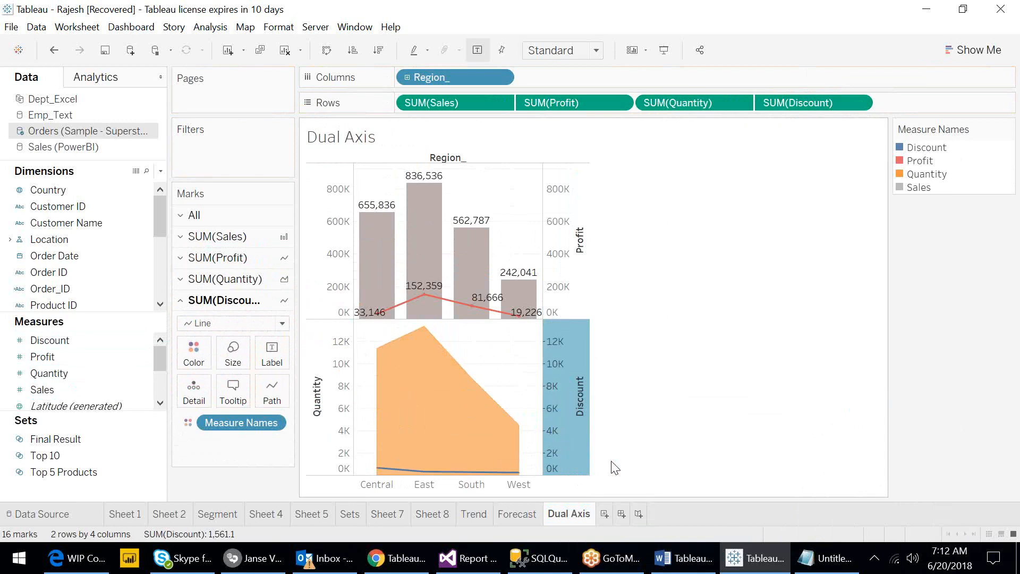
{"action": "left_click", "coordinate": [660, 424]}
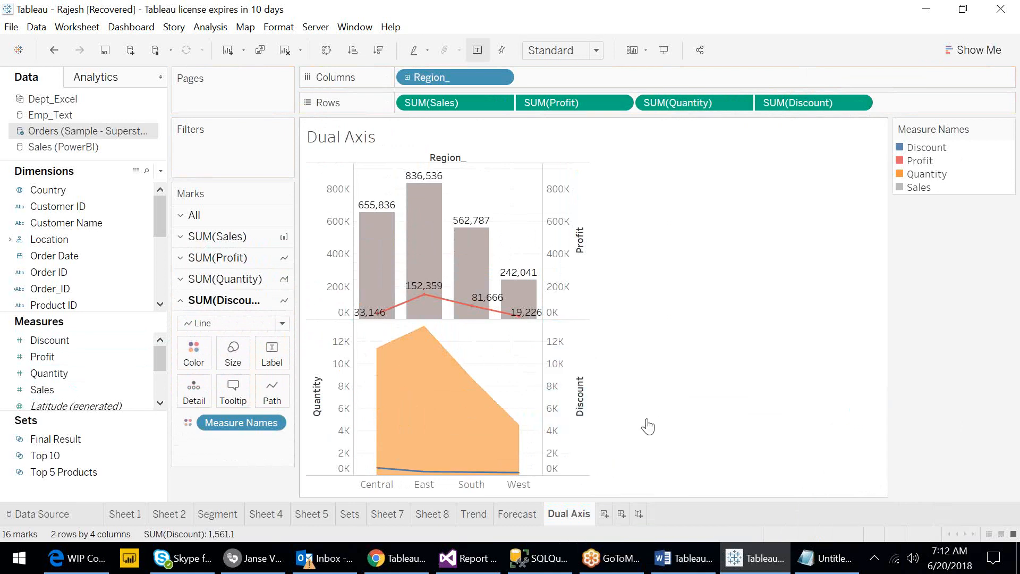
- Hide the header of the Discount axis
{"action": "mouse_move", "coordinate": [388, 452]}
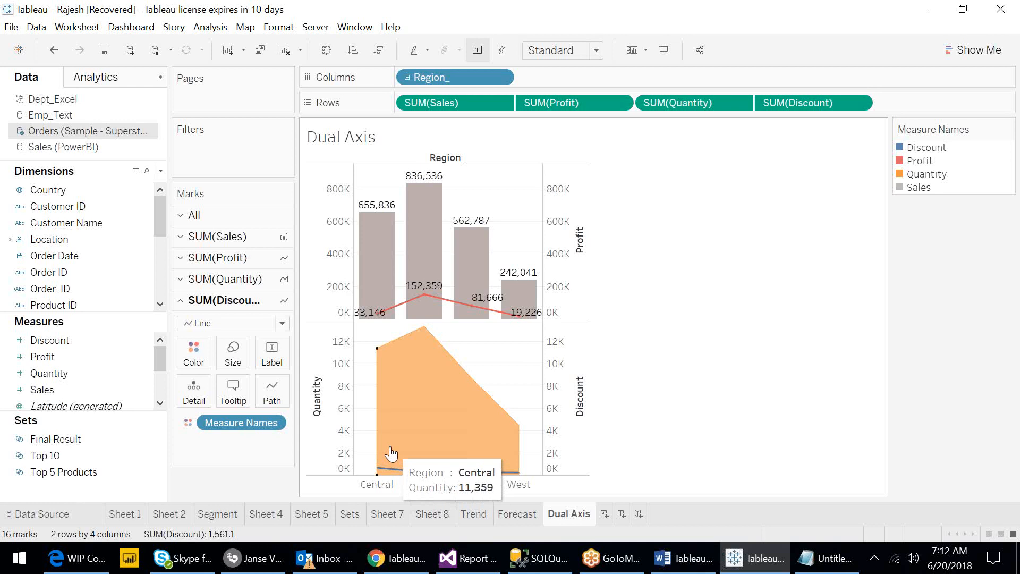
{"action": "mouse_move", "coordinate": [410, 472]}
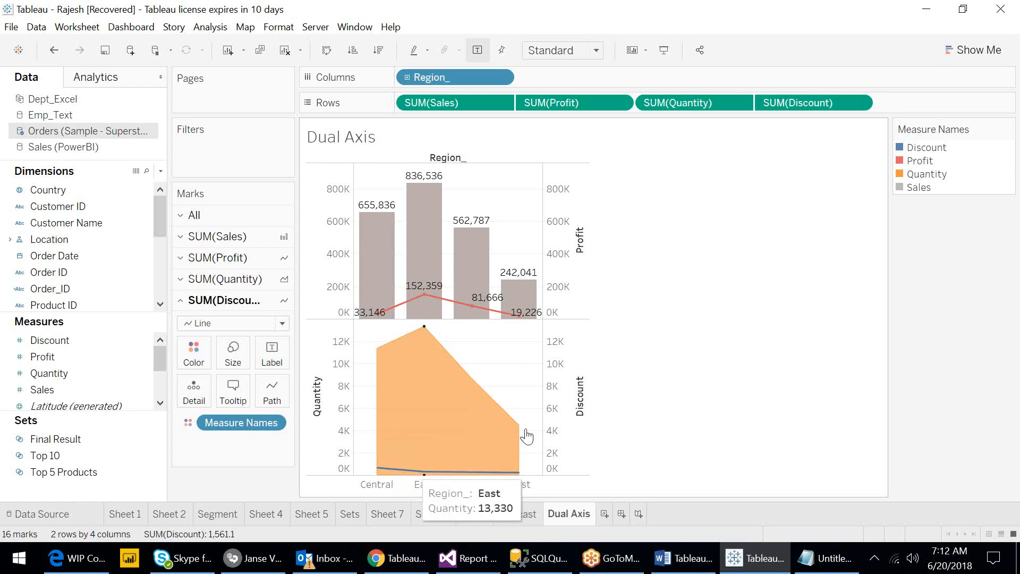
{"action": "left_click", "coordinate": [553, 382]}
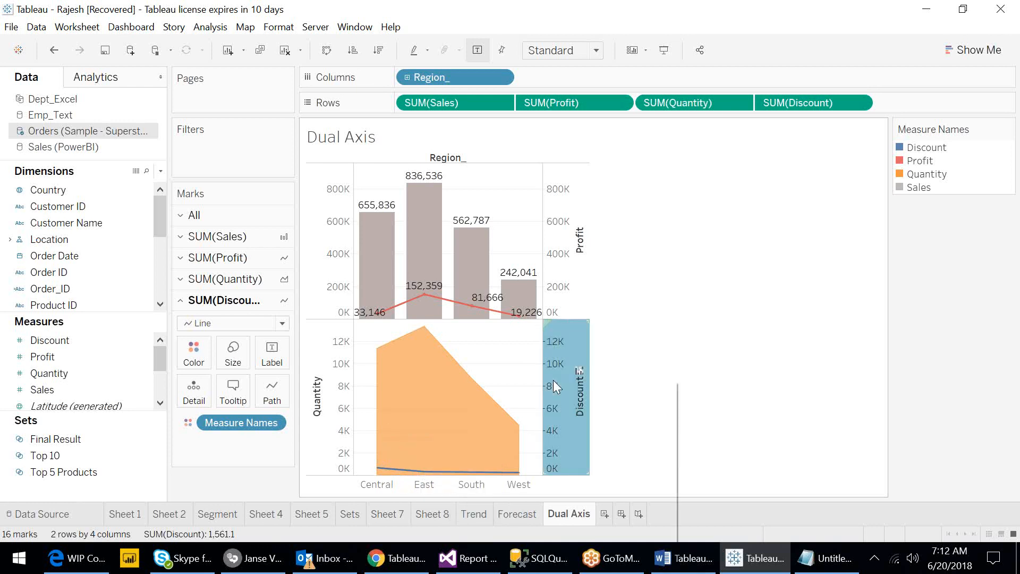
{"action": "right_click", "coordinate": [553, 380]}
{"action": "left_click", "coordinate": [599, 537]}
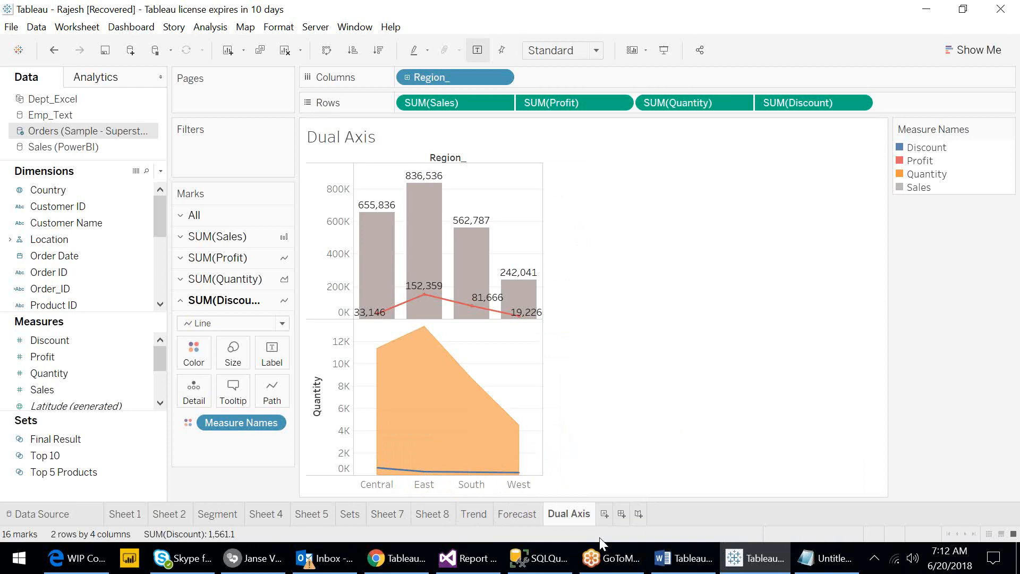
- Clear the title of the Quantity axis
{"action": "left_click", "coordinate": [325, 398]}
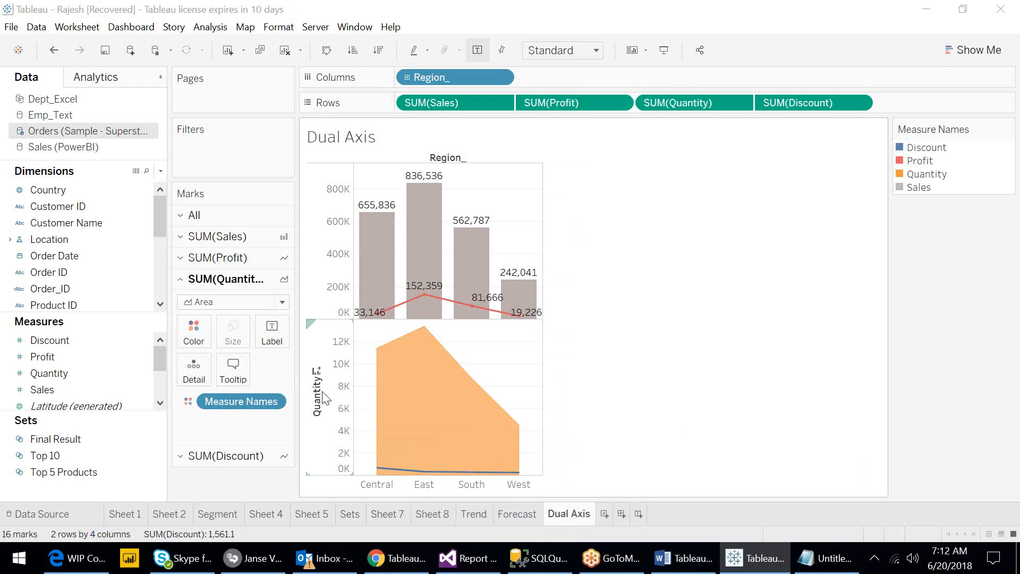
{"action": "double_click", "coordinate": [325, 397]}
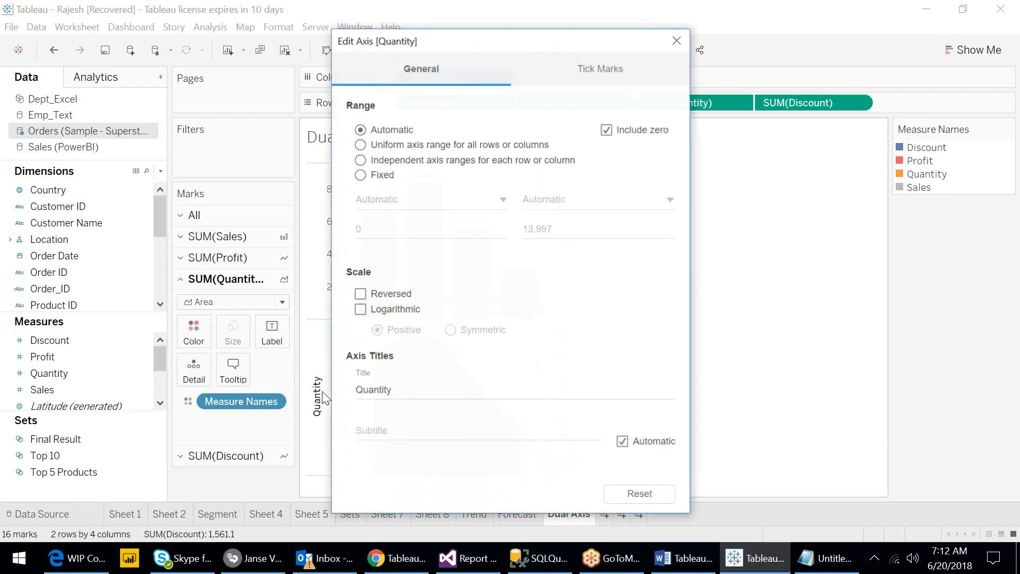
{"action": "left_click", "coordinate": [399, 389]}
{"action": "key", "text": "BackSpace"}
{"action": "key", "text": "BackSpace"}
{"action": "key", "text": "BackSpace"}
{"action": "key", "text": "BackSpace"}
{"action": "key", "text": "BackSpace"}
{"action": "key", "text": "BackSpace"}
{"action": "key", "text": "BackSpace"}
{"action": "key", "text": "BackSpace"}
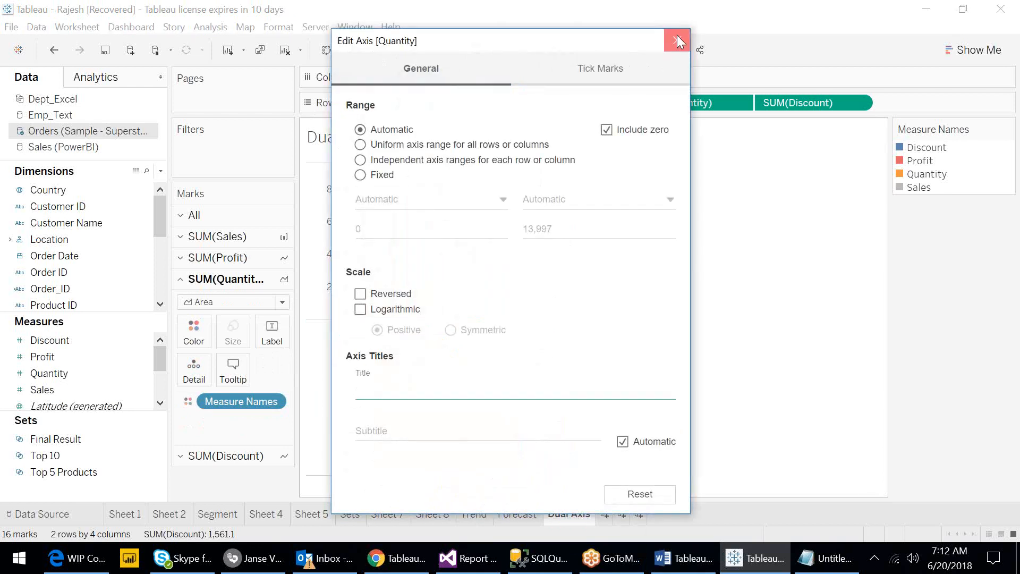
{"action": "left_click", "coordinate": [677, 39]}
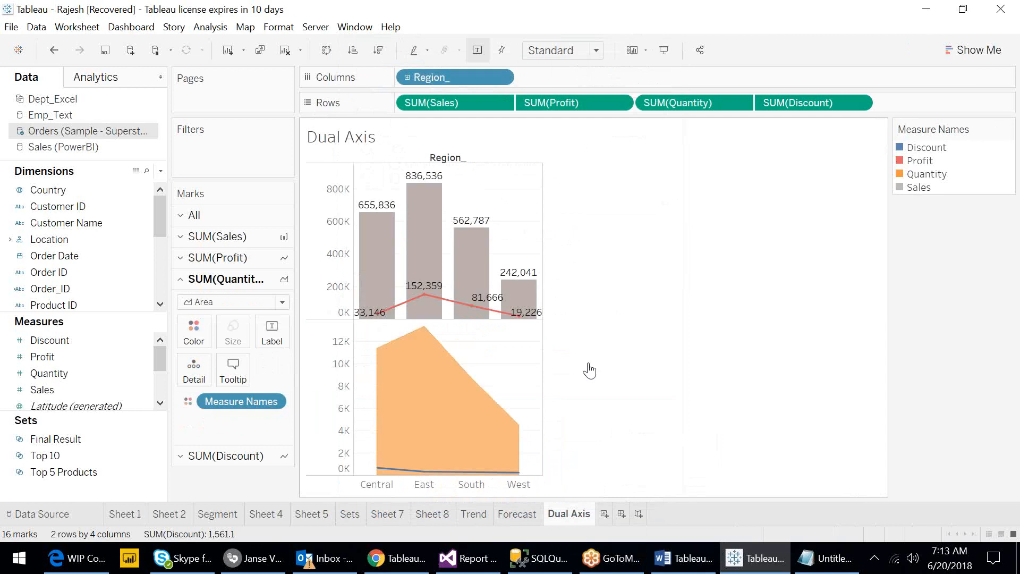
- Change the Discount marks to Shape, then undo the change
{"action": "left_click", "coordinate": [860, 102]}
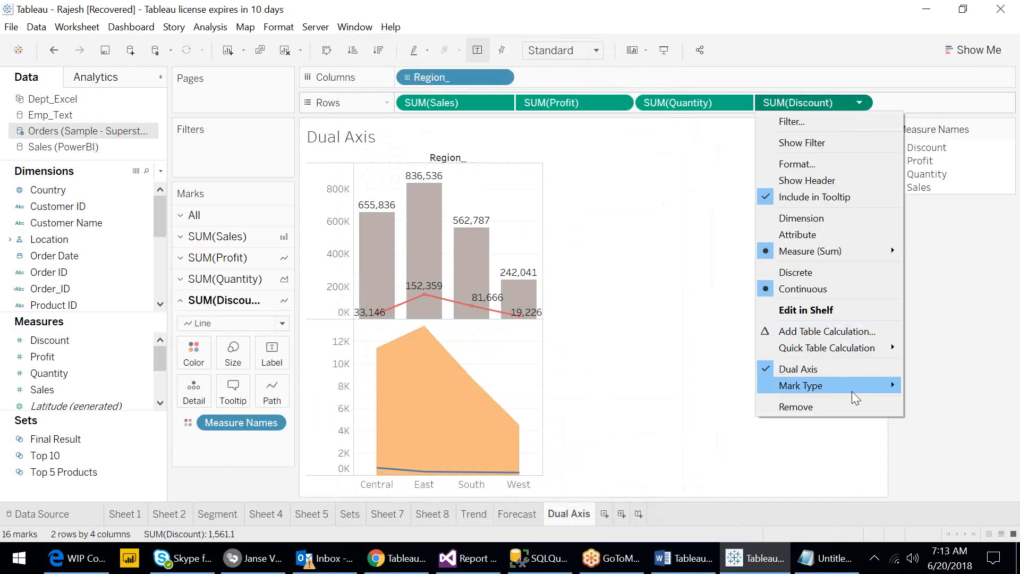
{"action": "mouse_move", "coordinate": [855, 388]}
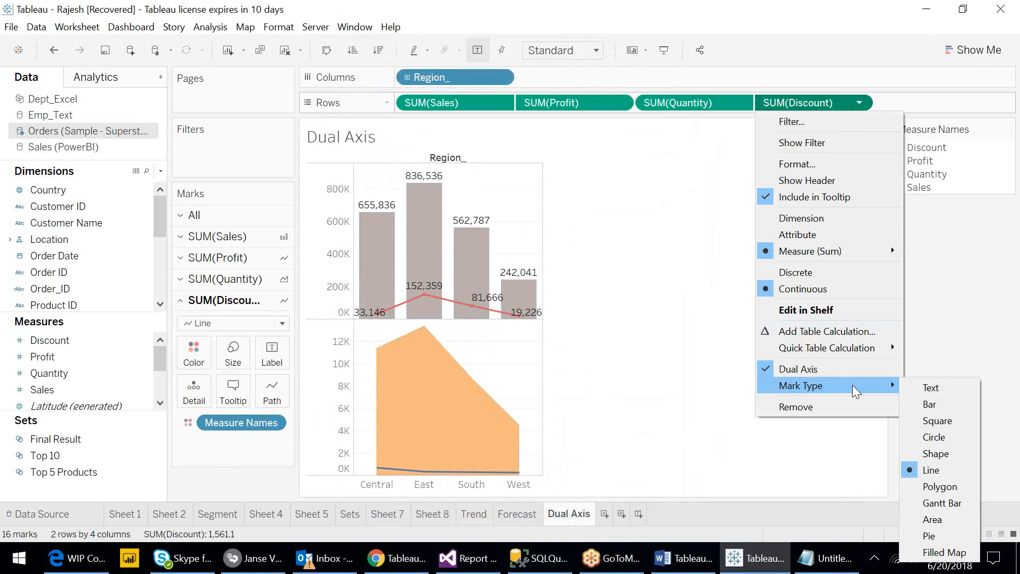
{"action": "left_click", "coordinate": [943, 452]}
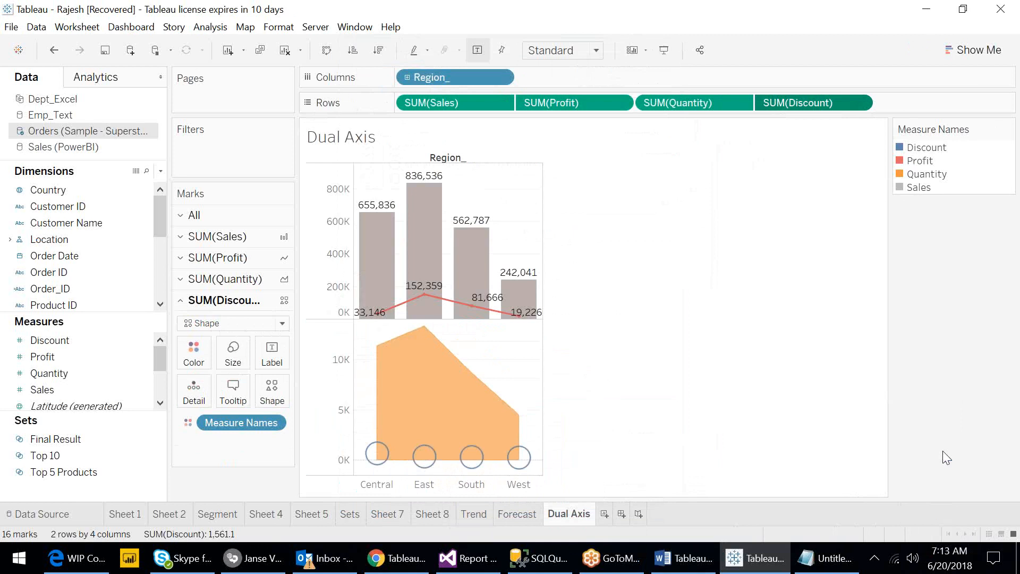
{"action": "key", "text": "ctrl+z"}
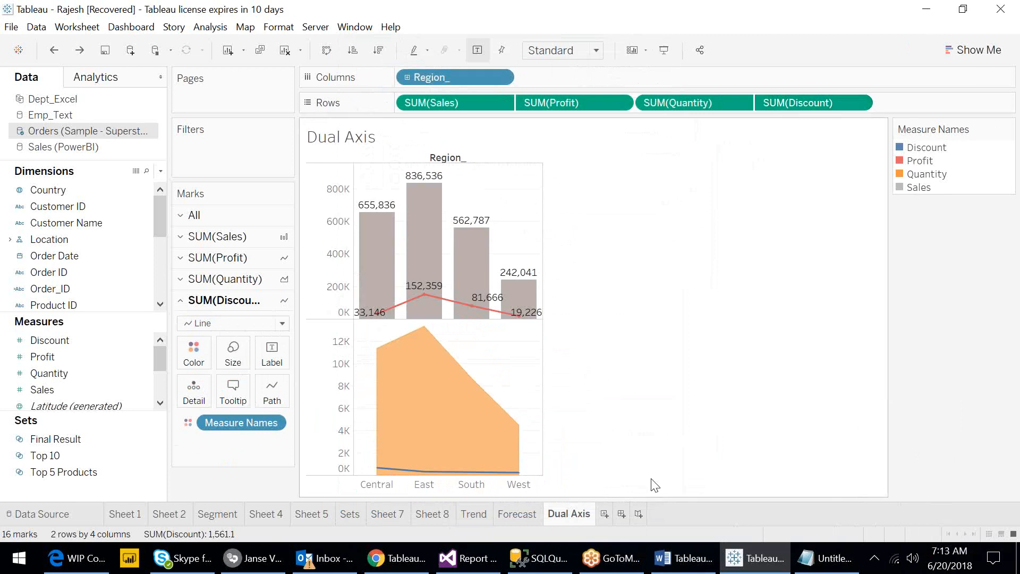
- Add a new worksheet and rename it as Dual Map
{"action": "left_click", "coordinate": [603, 514]}
{"action": "double_click", "coordinate": [604, 514]}
{"action": "type", "text": "Dual Map"}
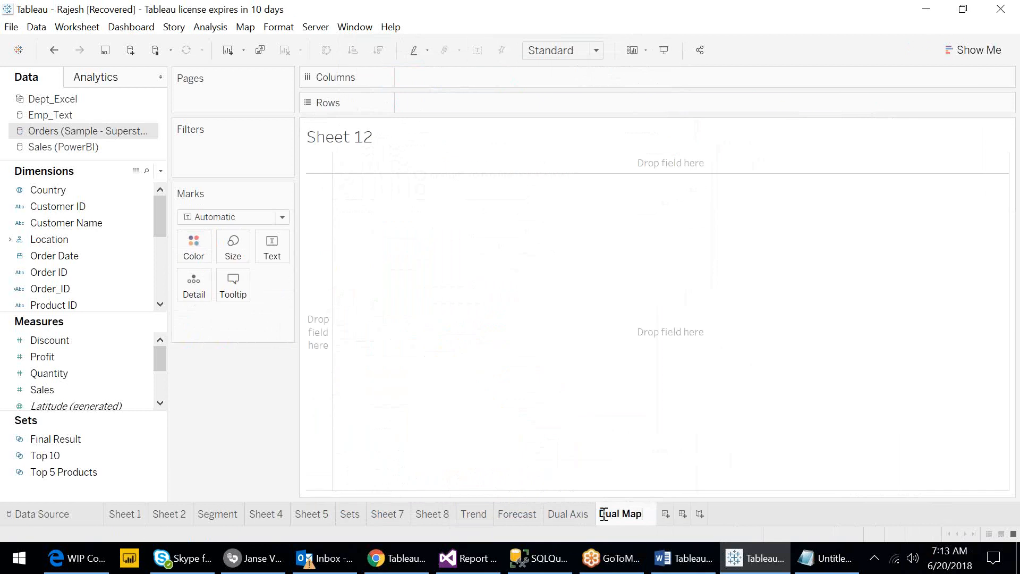
{"action": "key", "text": "Return"}
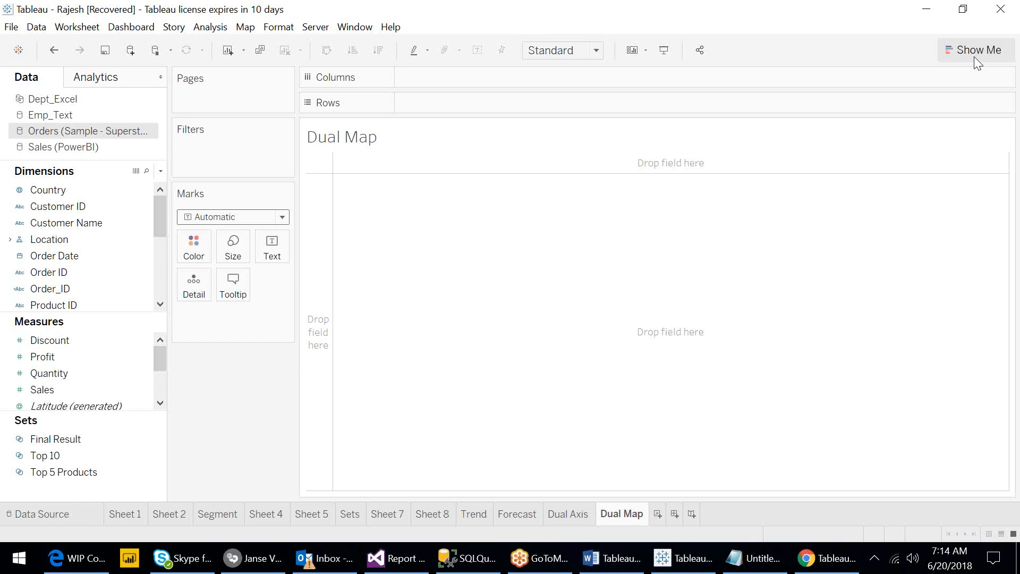
{"action": "left_click", "coordinate": [975, 54]}
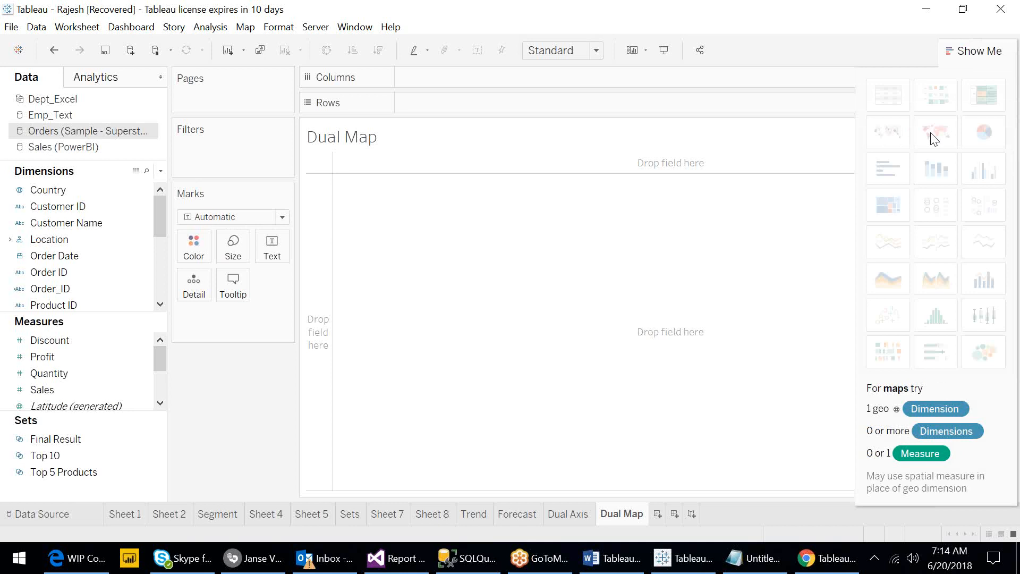
{"action": "left_click", "coordinate": [955, 82]}
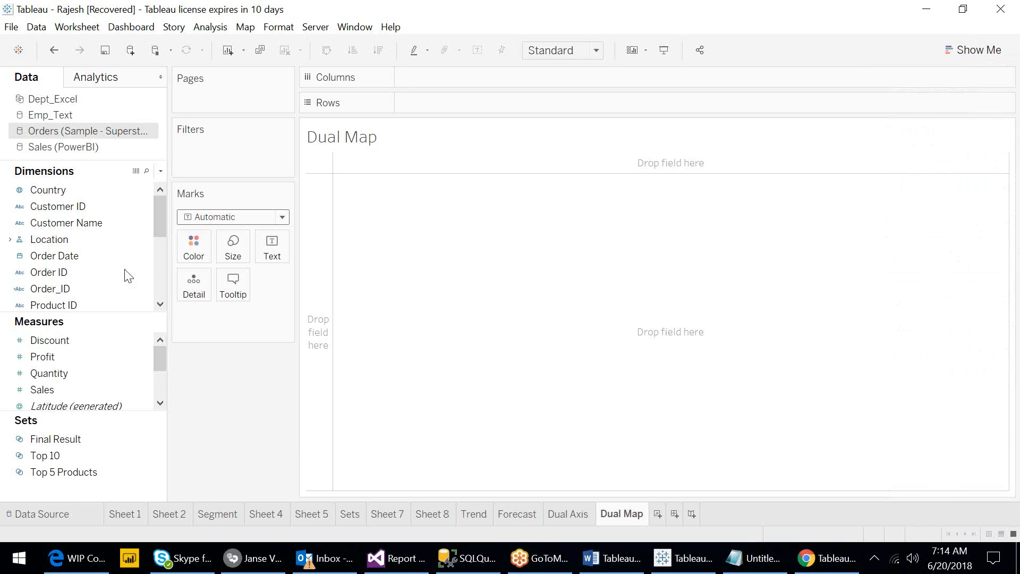
- Build a map by adding State from the Location hierarchy
{"action": "left_click", "coordinate": [10, 239]}
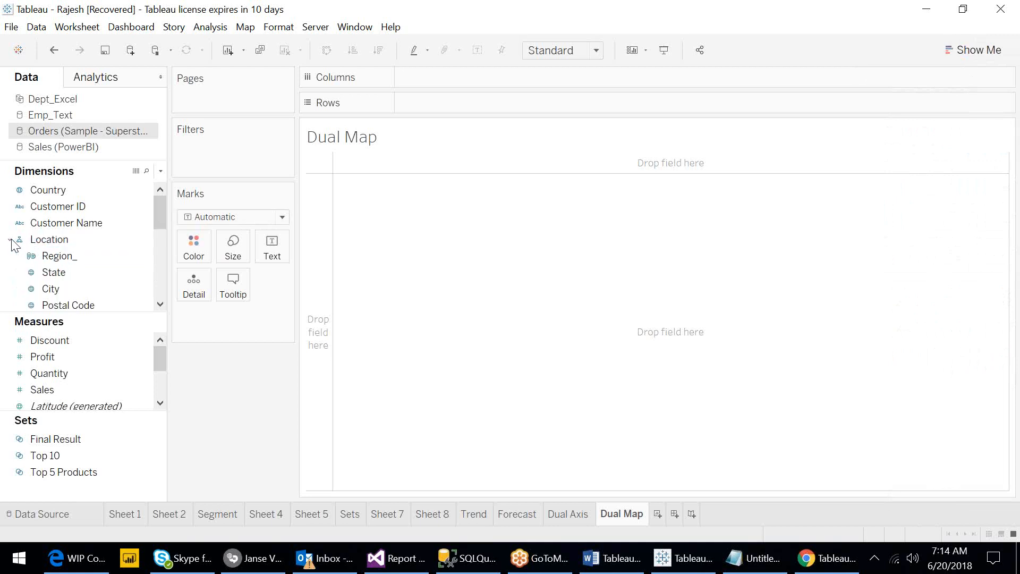
{"action": "left_click", "coordinate": [160, 304]}
{"action": "left_click", "coordinate": [160, 303]}
{"action": "left_click", "coordinate": [159, 189]}
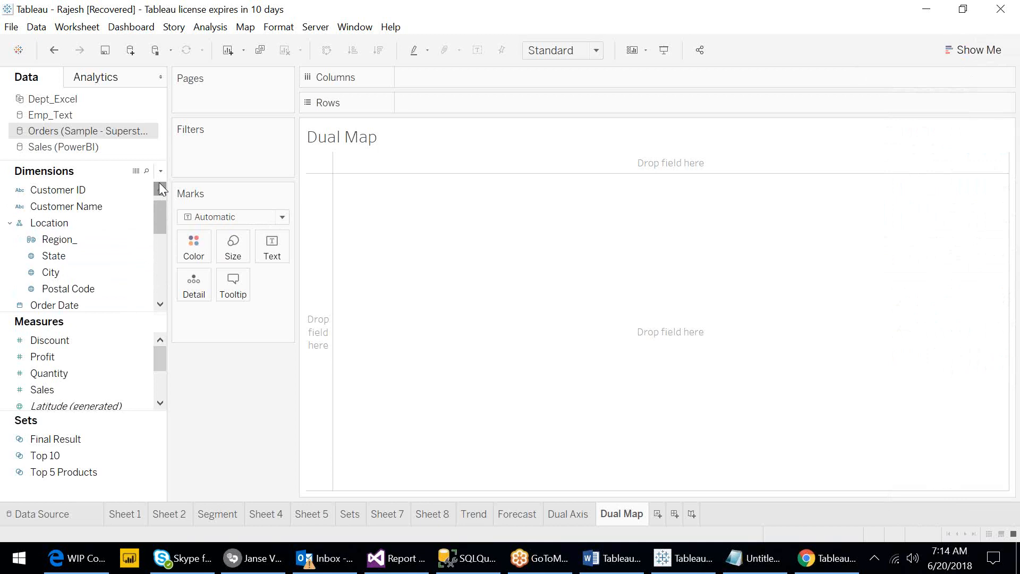
{"action": "left_click", "coordinate": [72, 255]}
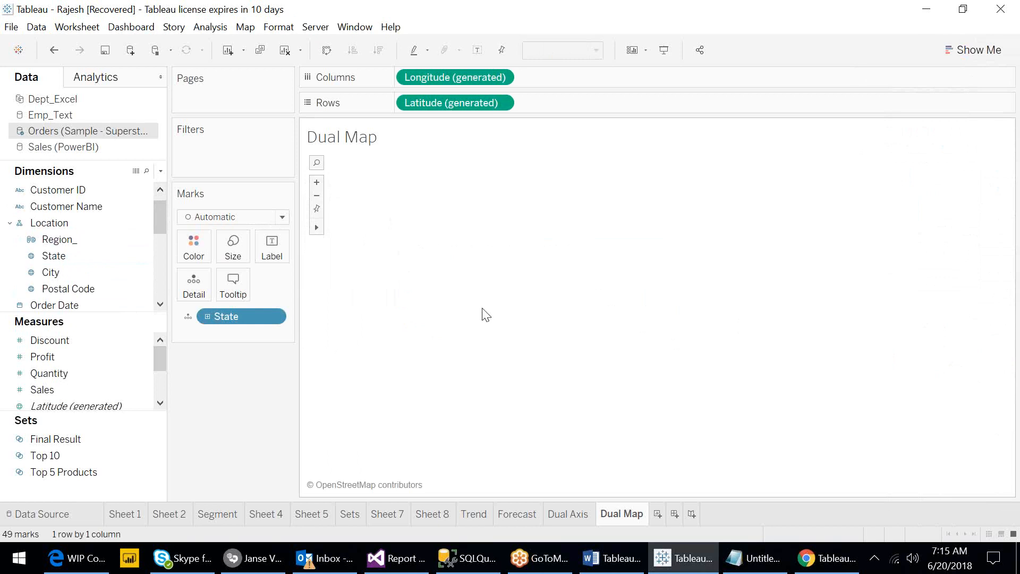
{"action": "left_click", "coordinate": [958, 52]}
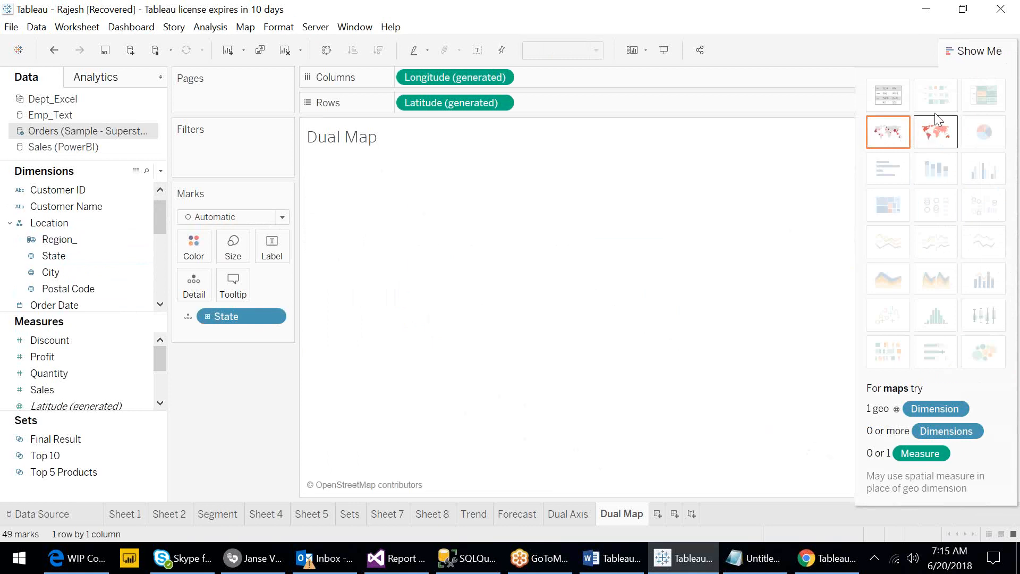
{"action": "left_click", "coordinate": [979, 50]}
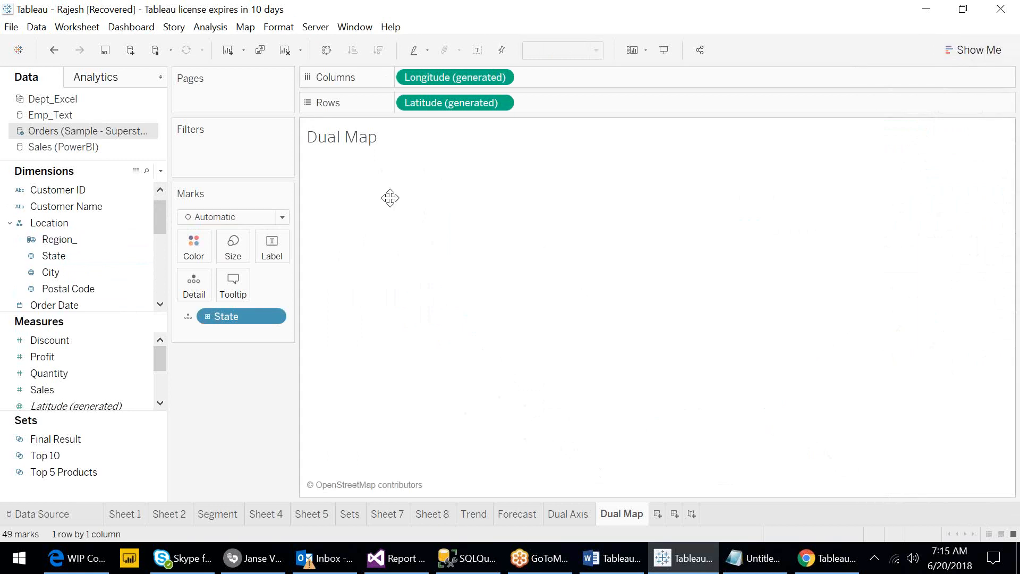
- Switch the background map to Offline, then back to Tableau
{"action": "left_click", "coordinate": [247, 28]}
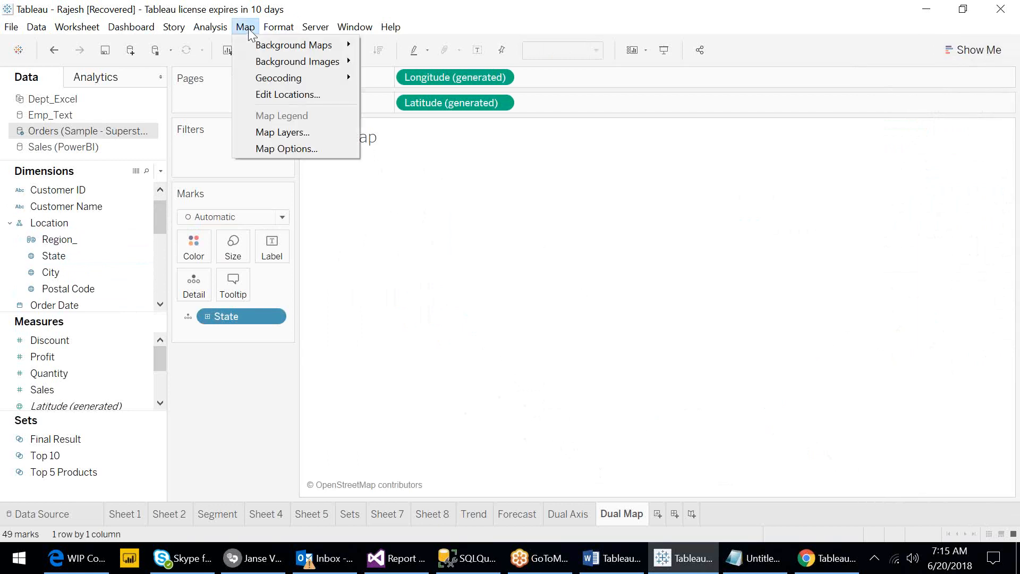
{"action": "mouse_move", "coordinate": [285, 50]}
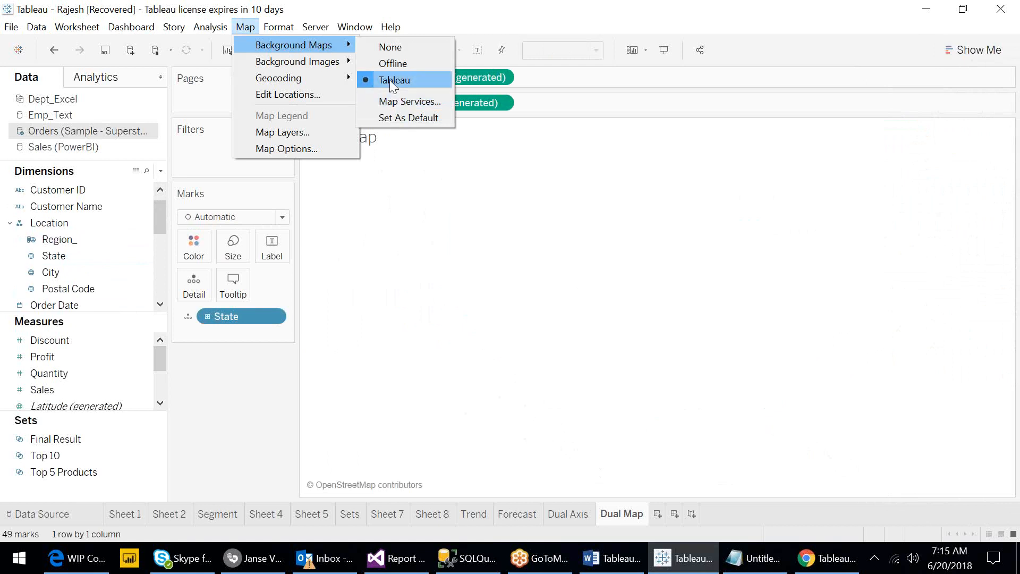
{"action": "left_click", "coordinate": [392, 63]}
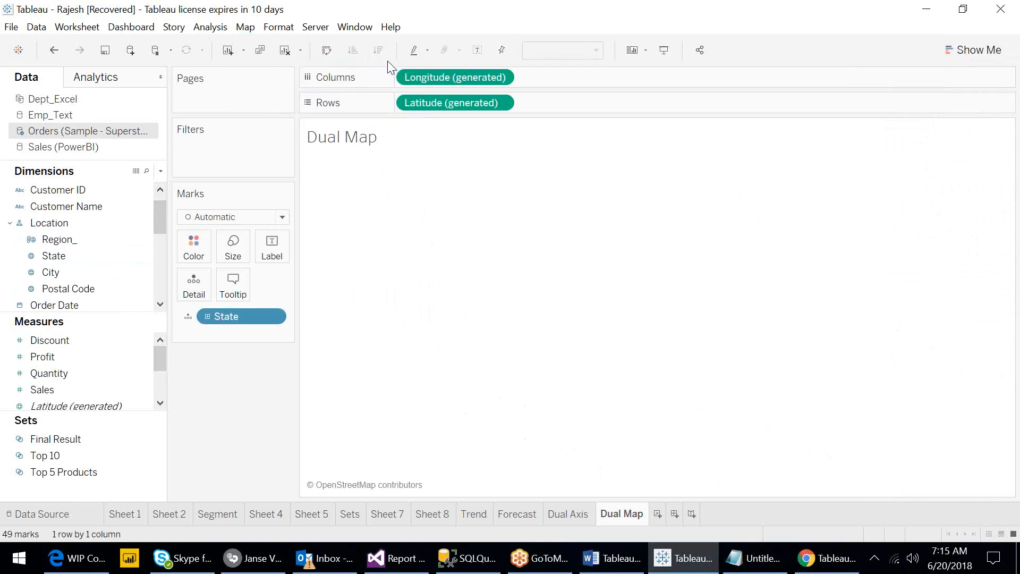
{"action": "left_click", "coordinate": [247, 27]}
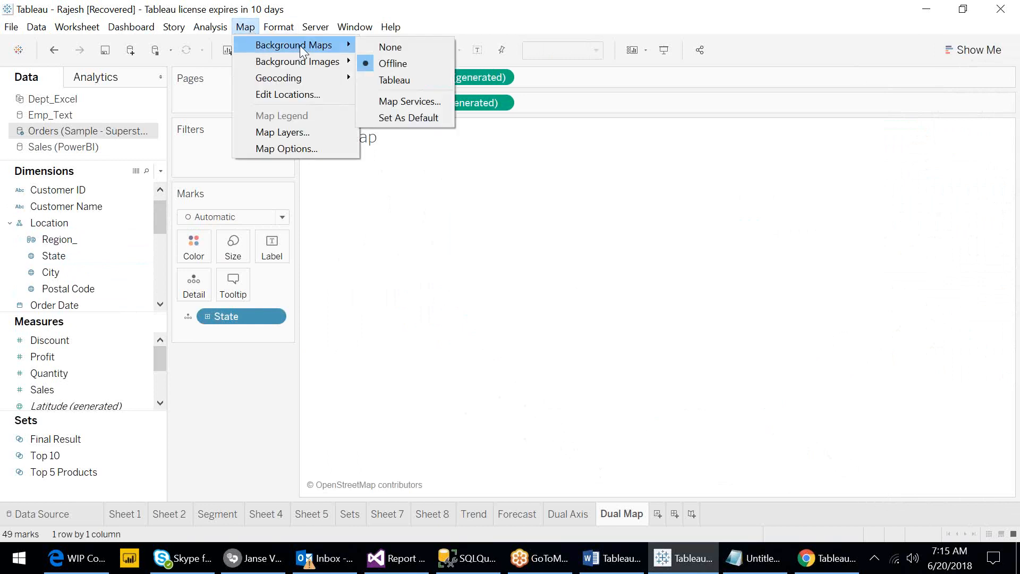
{"action": "left_click", "coordinate": [394, 77]}
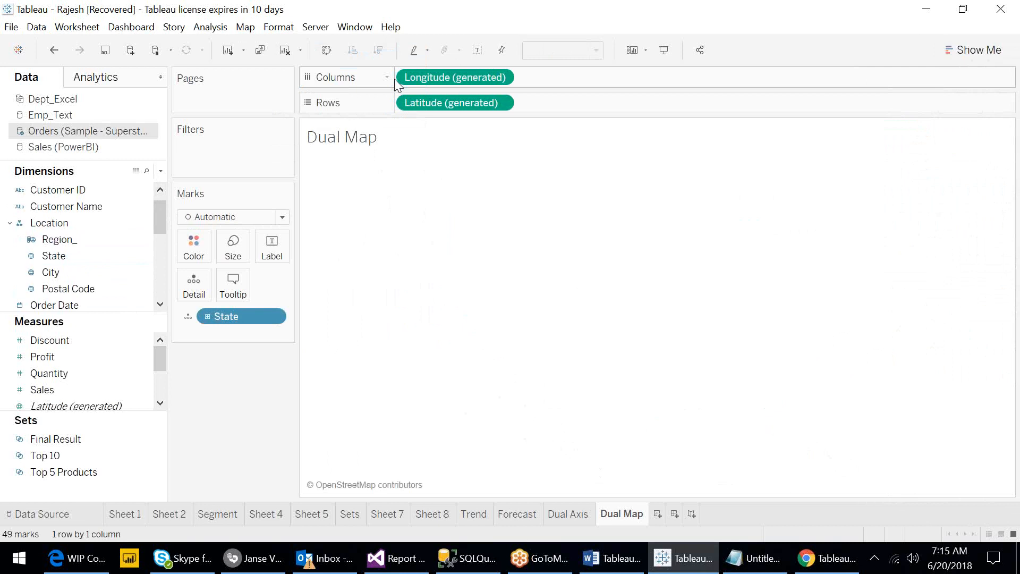
- Connect the computer to a different secured Wi-Fi network from the taskbar network panel
{"action": "left_click", "coordinate": [894, 562]}
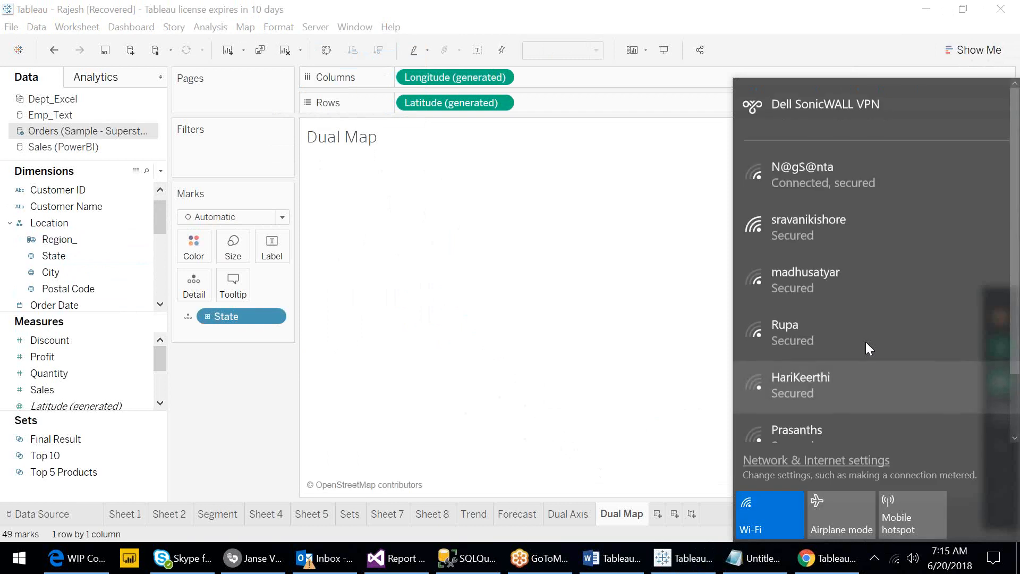
{"action": "left_click", "coordinate": [809, 225]}
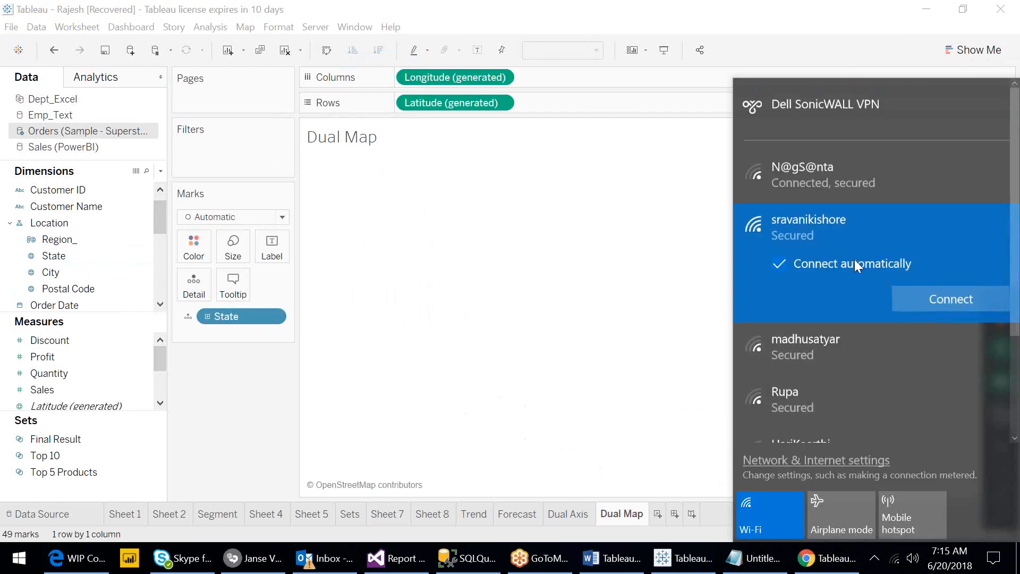
{"action": "left_click", "coordinate": [910, 298]}
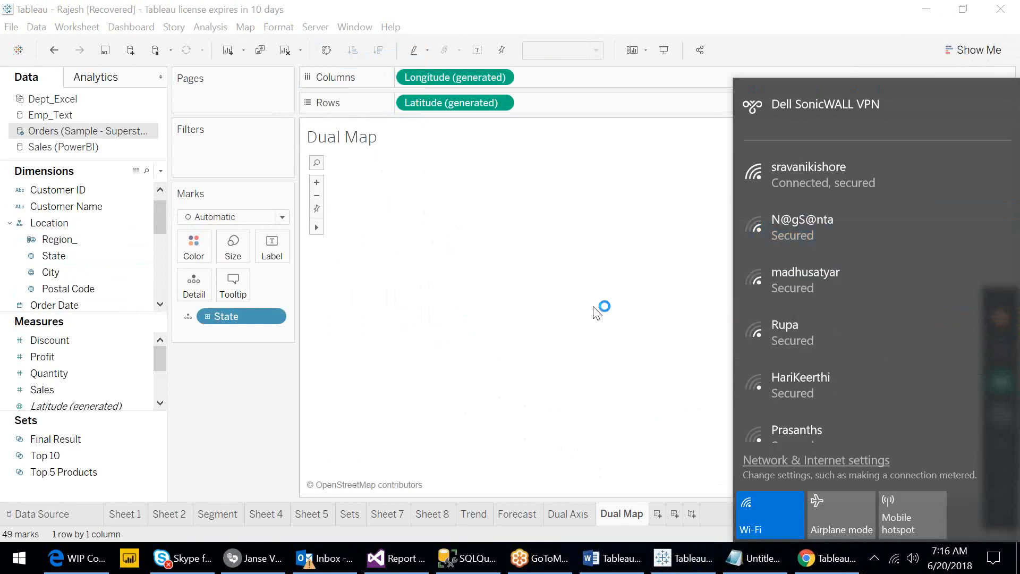
- Clear the sheet and rebuild the map by adding State again
{"action": "left_click", "coordinate": [643, 199]}
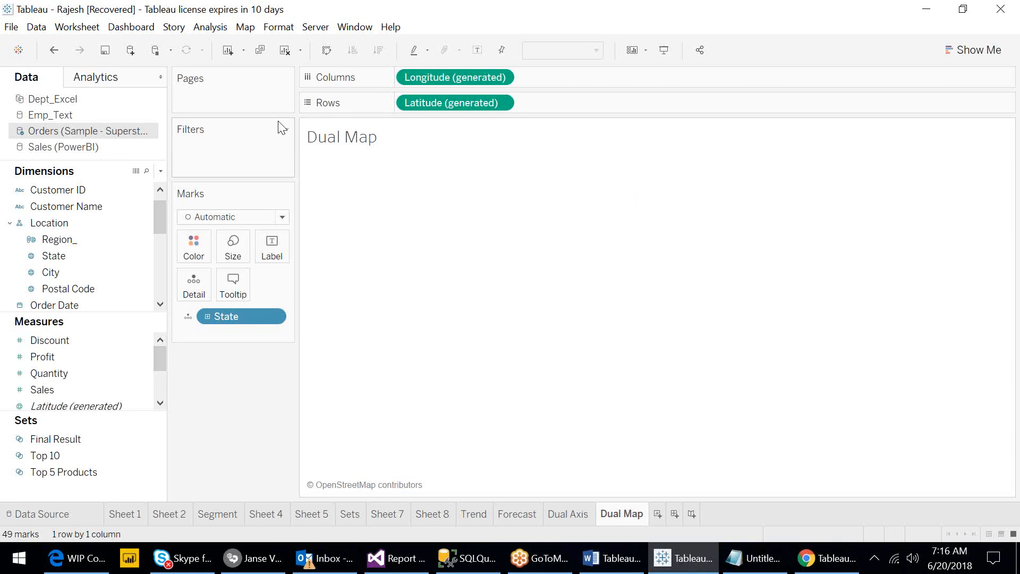
{"action": "left_click", "coordinate": [290, 58]}
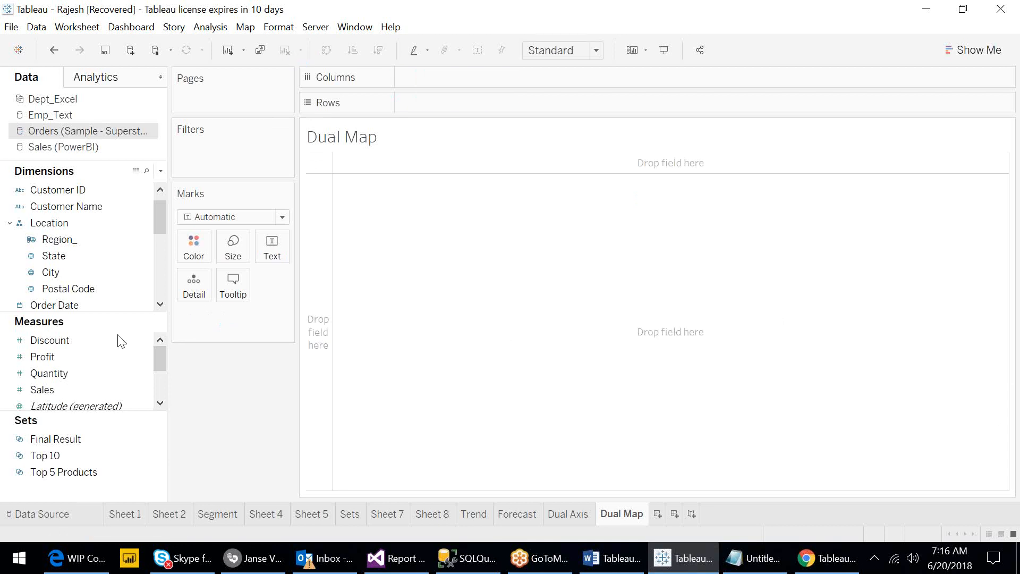
{"action": "left_click", "coordinate": [58, 256]}
{"action": "double_click", "coordinate": [58, 256]}
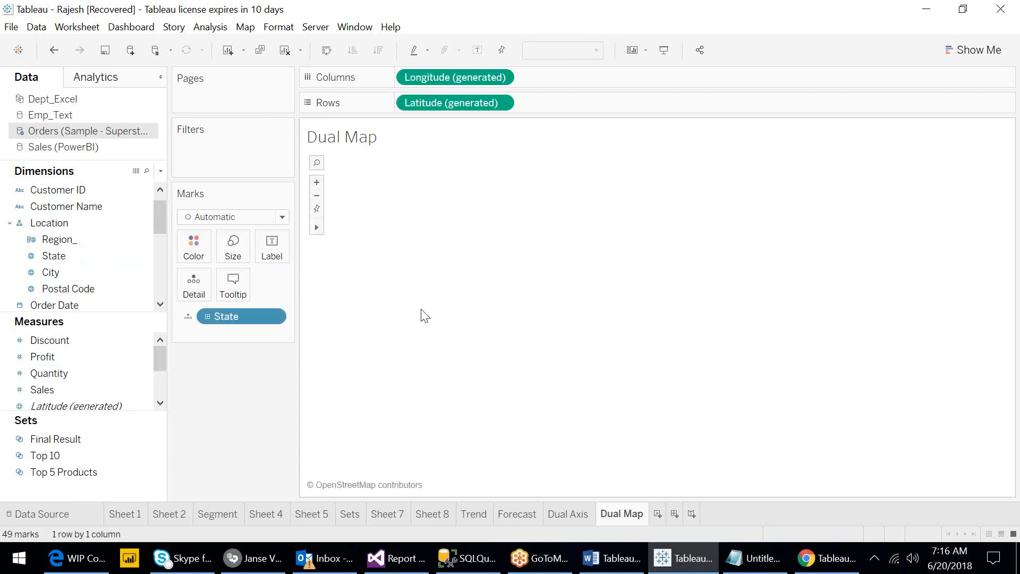
- Save the workbook as Rajesh.twb, replacing the existing file
{"action": "left_click", "coordinate": [105, 53]}
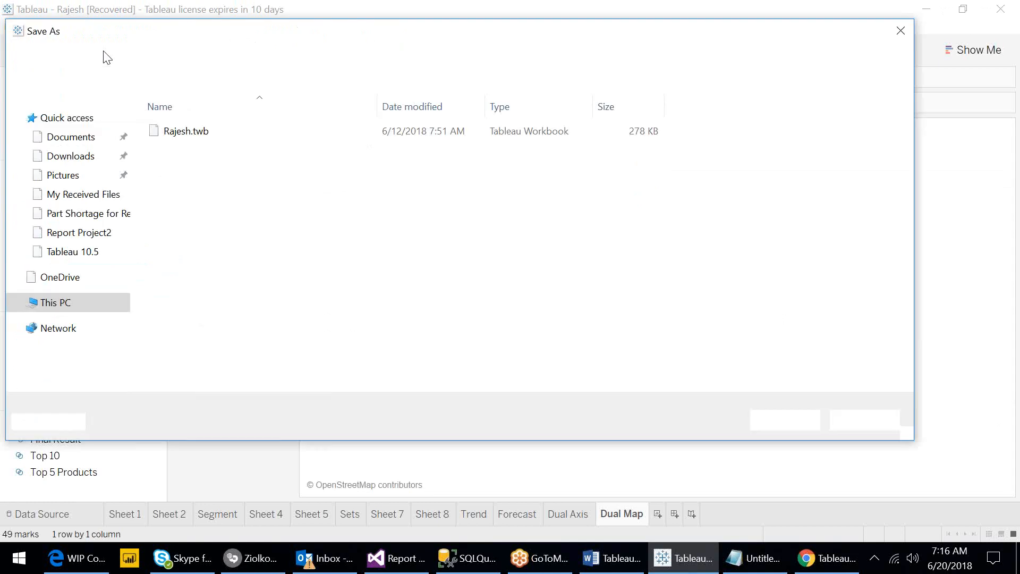
{"action": "left_click", "coordinate": [183, 131]}
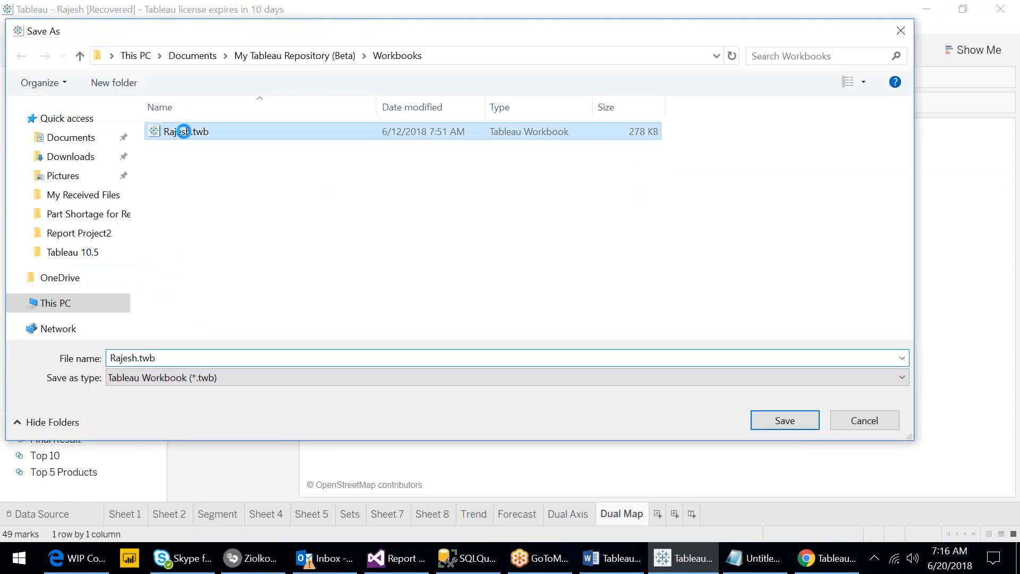
{"action": "double_click", "coordinate": [183, 132]}
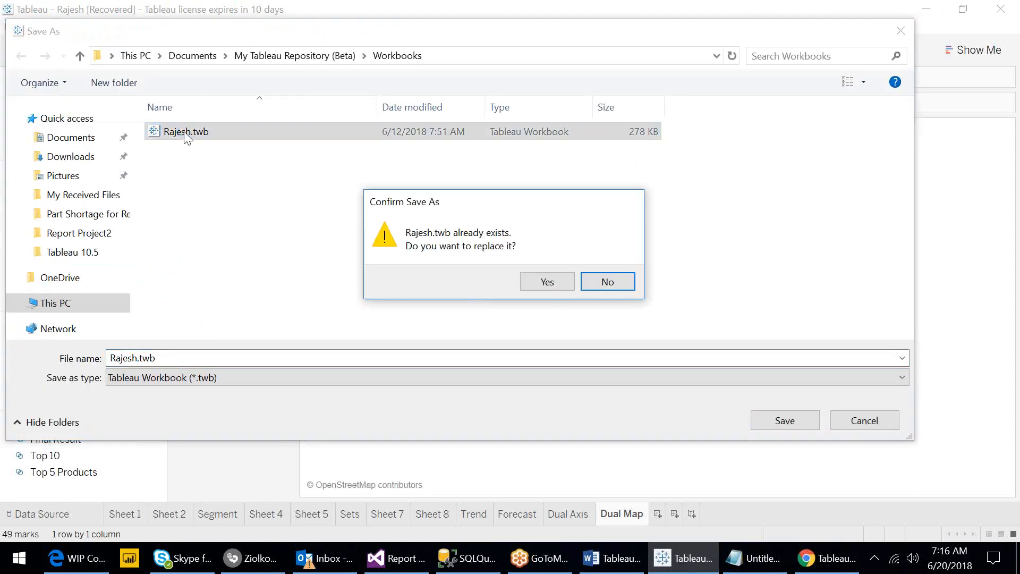
{"action": "left_click", "coordinate": [534, 283]}
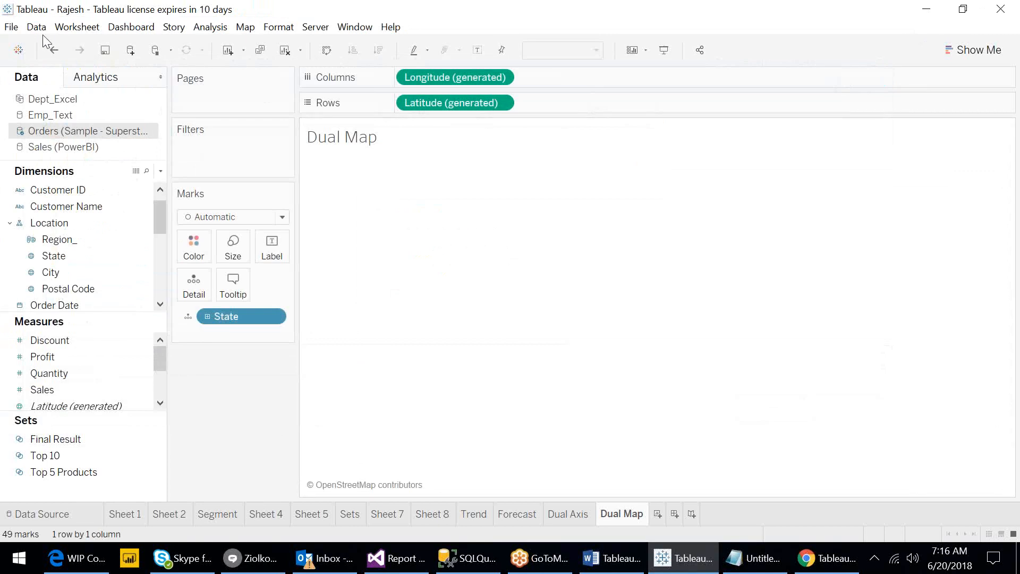
- Close and restart Tableau, then reopen the Rajesh workbook from the start page
{"action": "left_click", "coordinate": [19, 31]}
{"action": "left_click", "coordinate": [40, 80]}
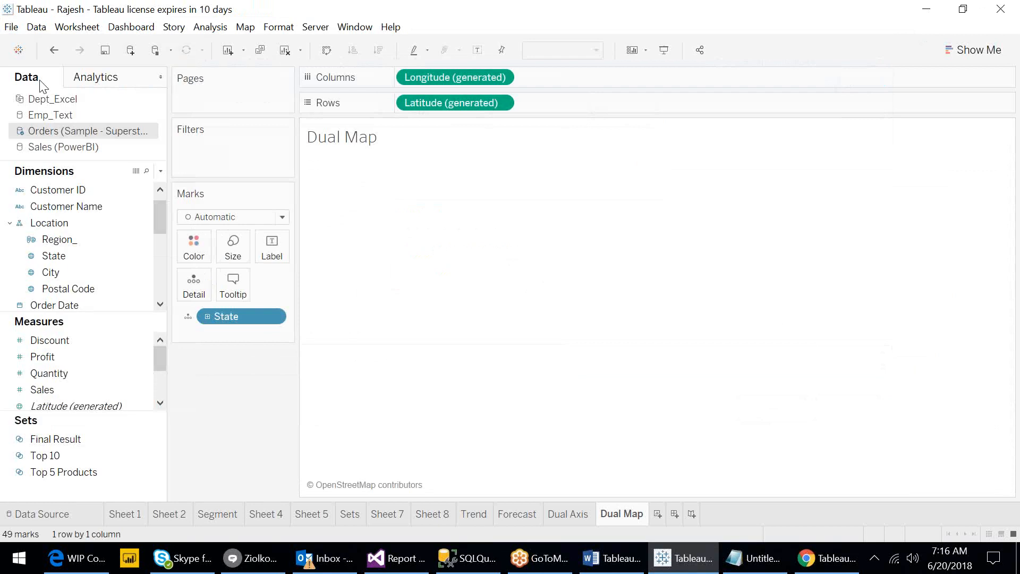
{"action": "left_click", "coordinate": [10, 27]}
{"action": "left_click", "coordinate": [47, 200]}
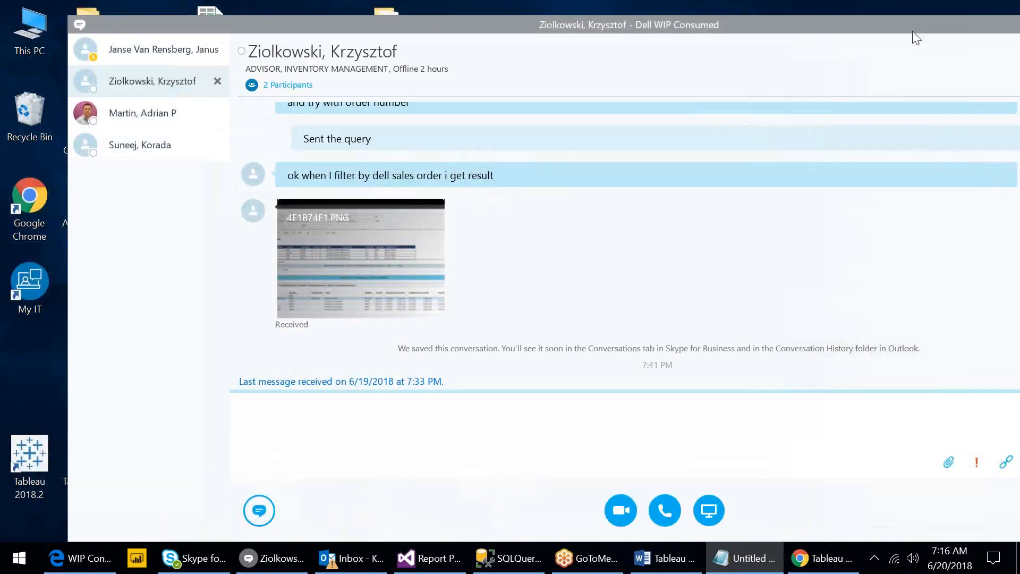
{"action": "right_click", "coordinate": [916, 38]}
{"action": "left_click", "coordinate": [892, 93]}
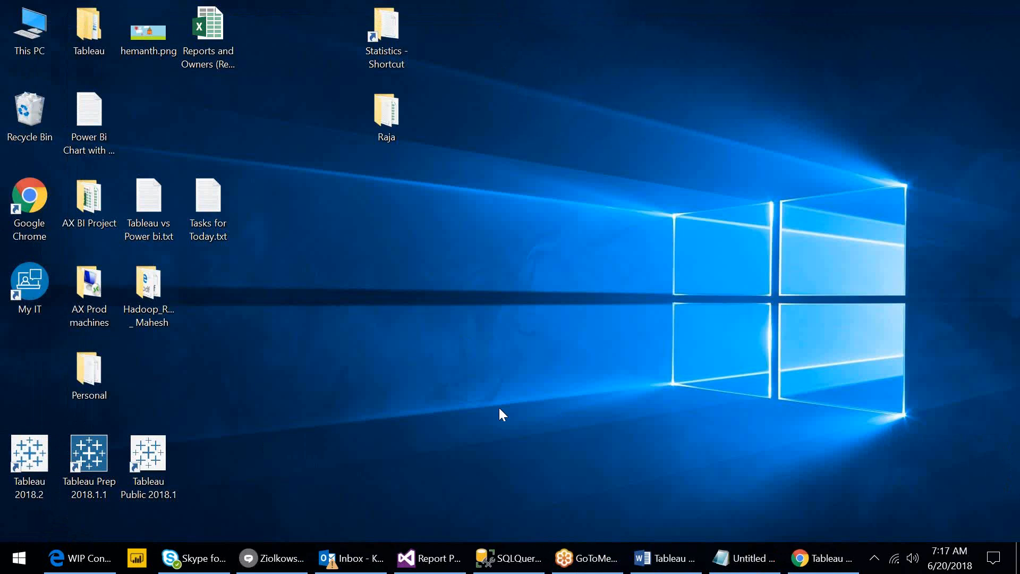
{"action": "right_click", "coordinate": [460, 408]}
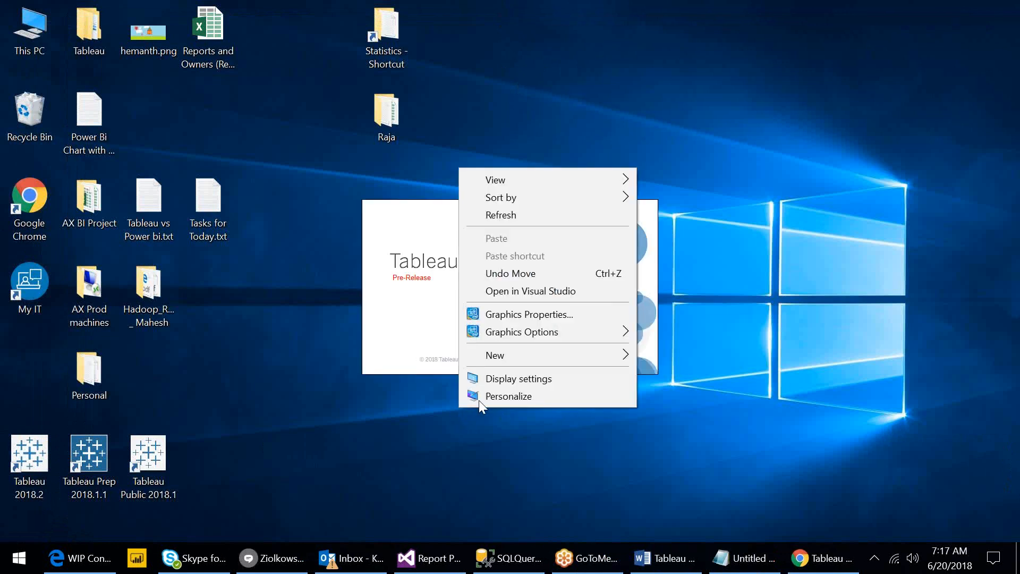
{"action": "left_click", "coordinate": [530, 214]}
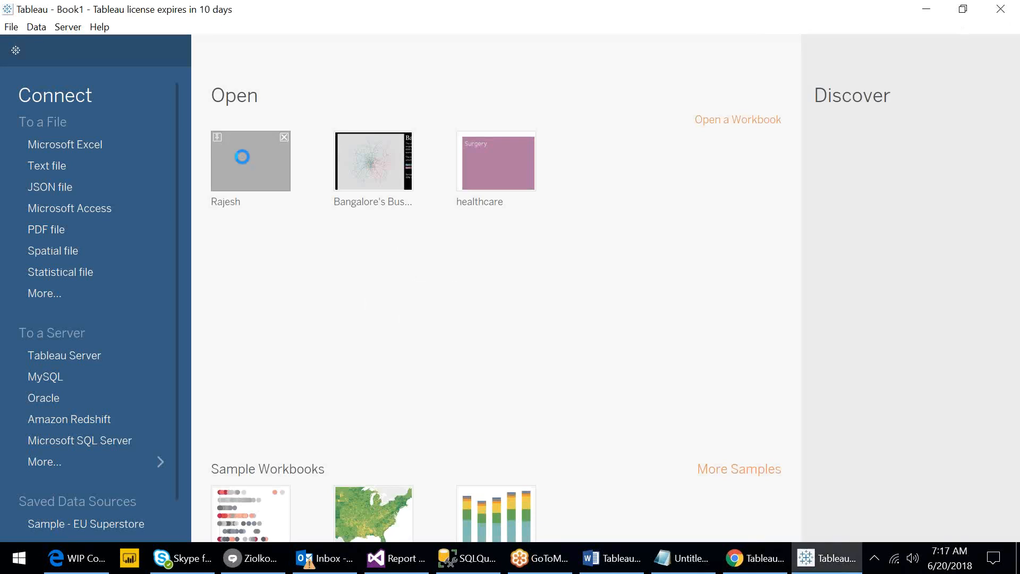
{"action": "left_click", "coordinate": [242, 158]}
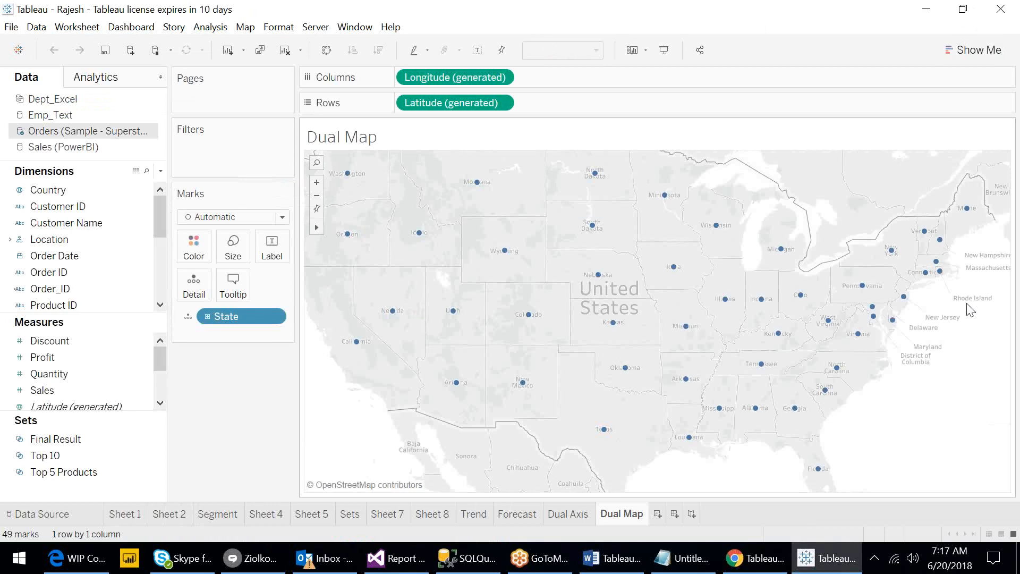
{"action": "left_click", "coordinate": [970, 51]}
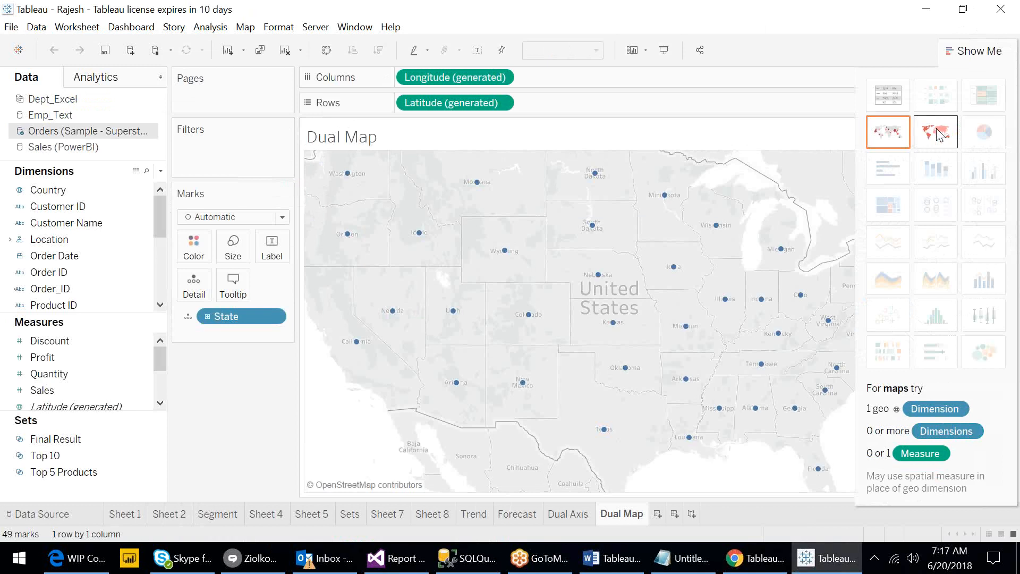
{"action": "left_click", "coordinate": [976, 50]}
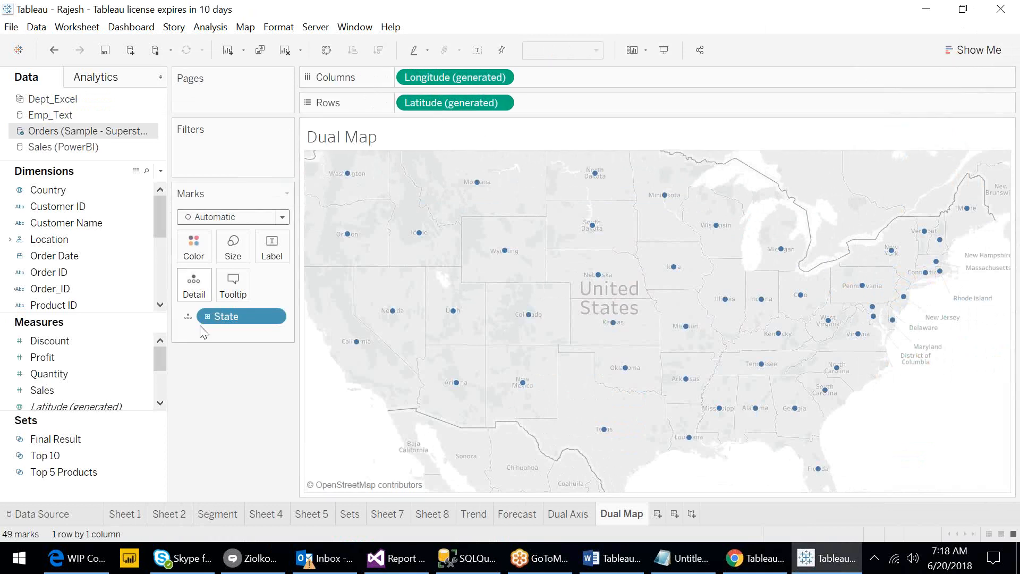
- Add a second Latitude (generated) field to Rows to create two stacked maps
{"action": "left_click_drag", "start_coordinate": [155, 360], "coordinate": [158, 372]}
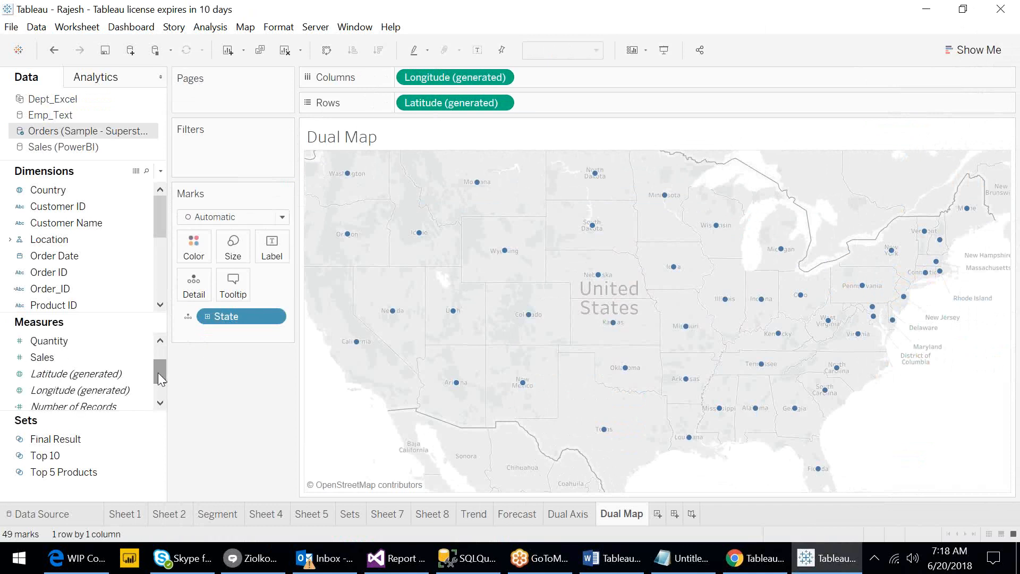
{"action": "left_click", "coordinate": [95, 392]}
{"action": "left_click", "coordinate": [74, 375]}
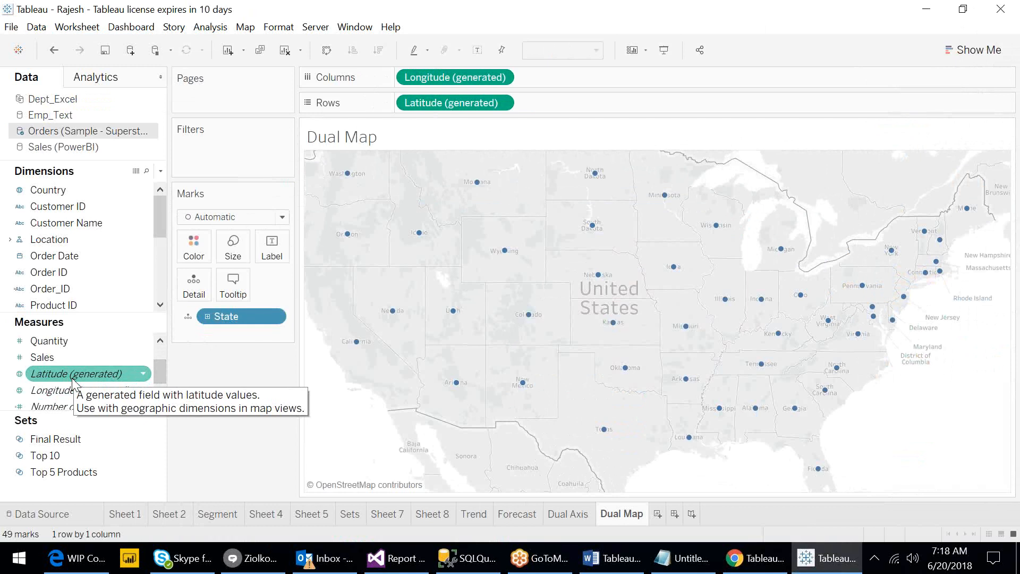
{"action": "left_click", "coordinate": [72, 378]}
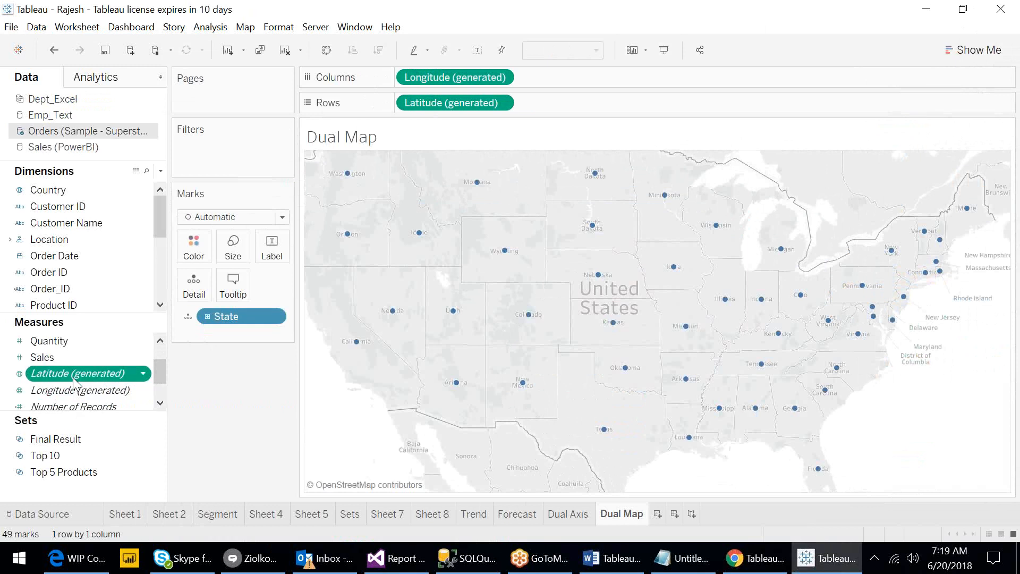
{"action": "left_click_drag", "start_coordinate": [73, 377], "coordinate": [574, 114]}
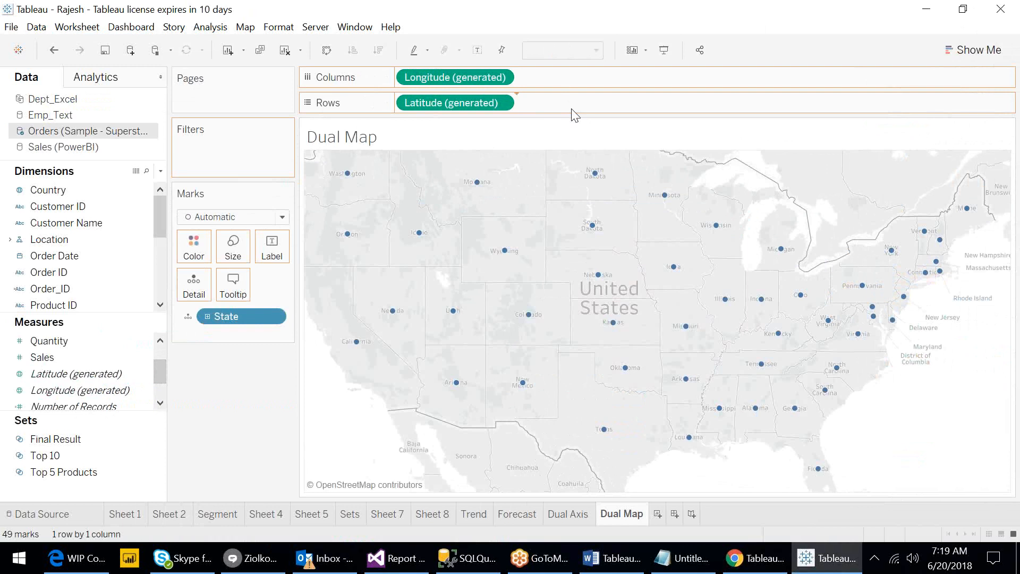
{"action": "left_click_drag", "start_coordinate": [574, 114], "coordinate": [572, 111]}
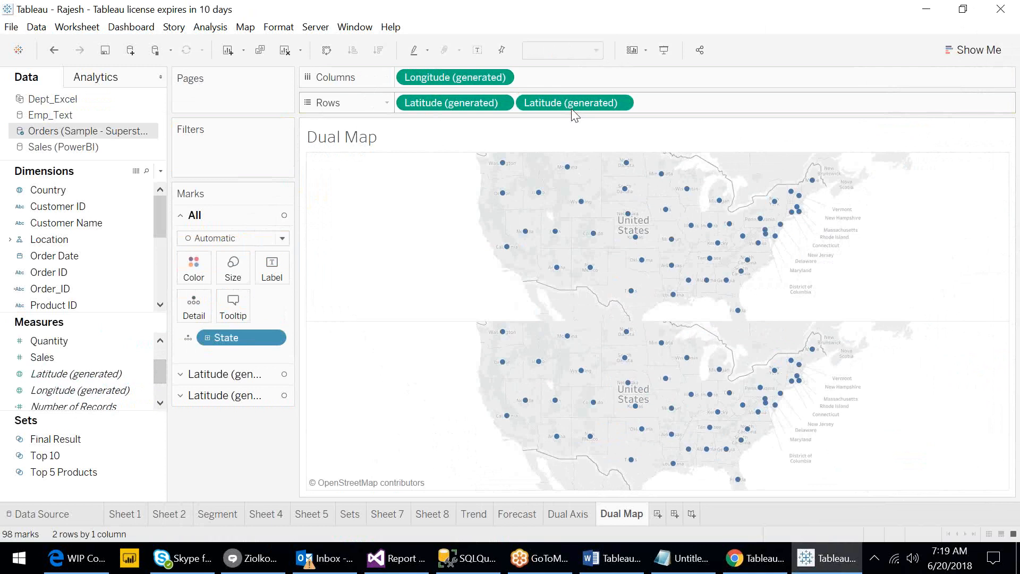
- Try adding a second Longitude (generated) to Columns and deleting the second Latitude, undoing both changes
{"action": "left_click", "coordinate": [88, 391]}
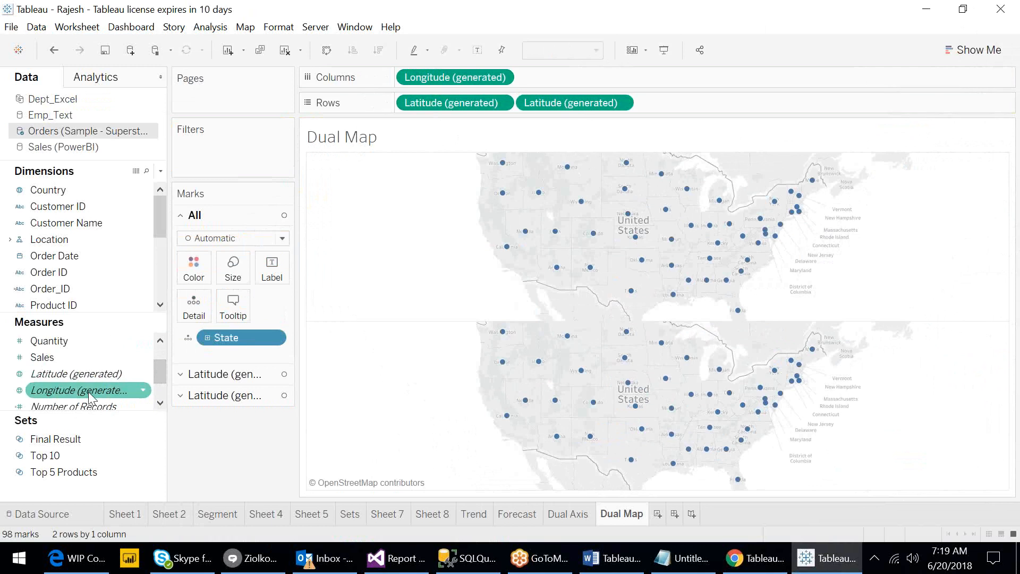
{"action": "left_click_drag", "start_coordinate": [88, 391], "coordinate": [598, 80]}
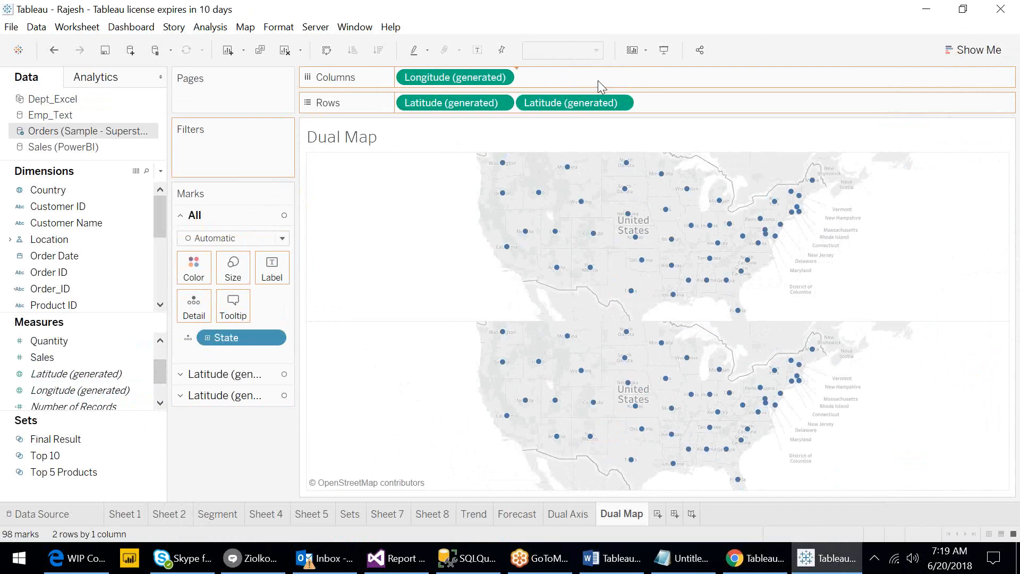
{"action": "left_click_drag", "start_coordinate": [598, 81], "coordinate": [597, 81]}
{"action": "left_click", "coordinate": [588, 101]}
{"action": "key", "text": "Delete"}
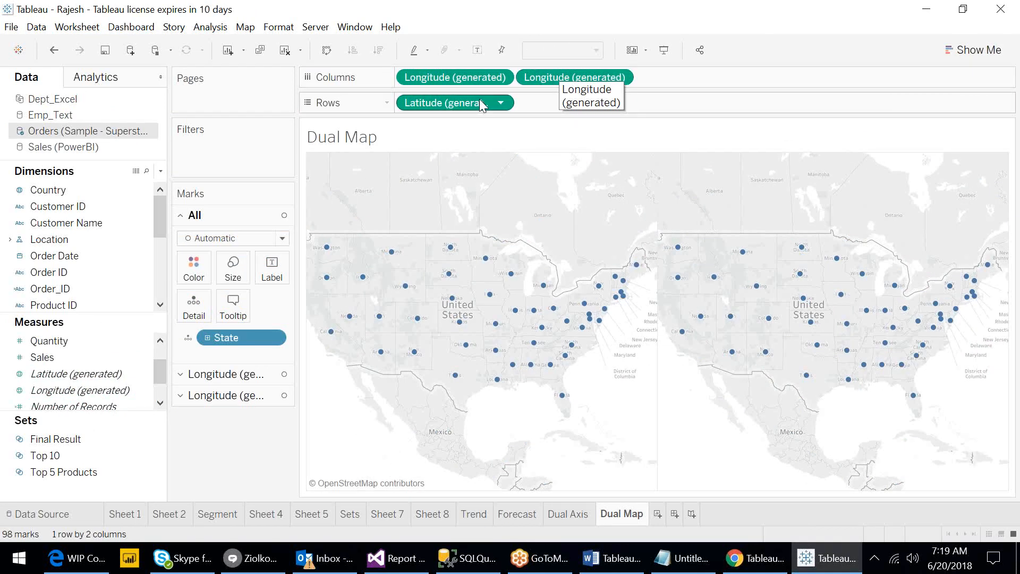
{"action": "left_click", "coordinate": [58, 54]}
{"action": "left_click", "coordinate": [60, 59]}
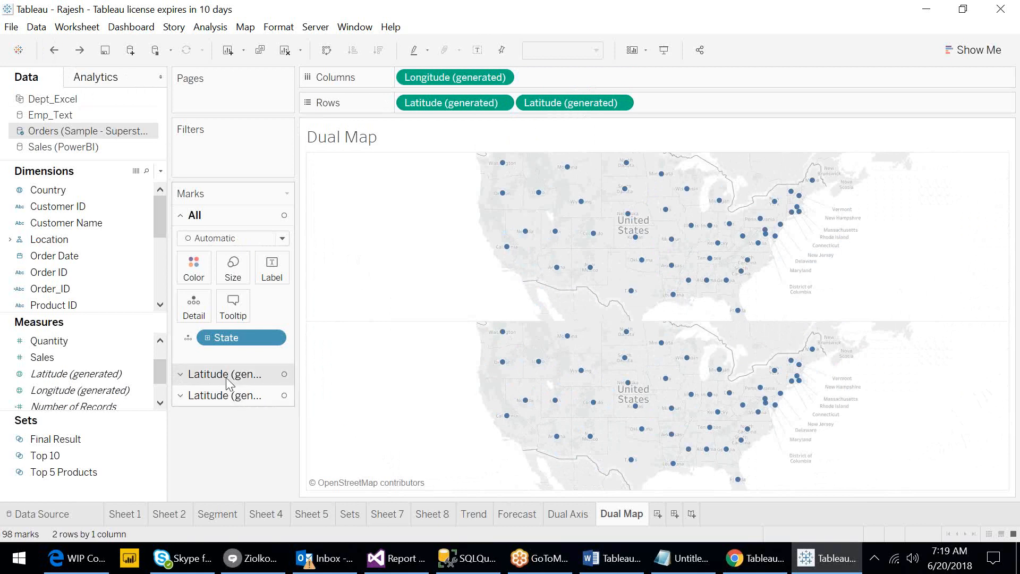
- Color the first map's states by Profit to make a filled map, and hover over several states to inspect their tooltips
{"action": "left_click", "coordinate": [416, 103]}
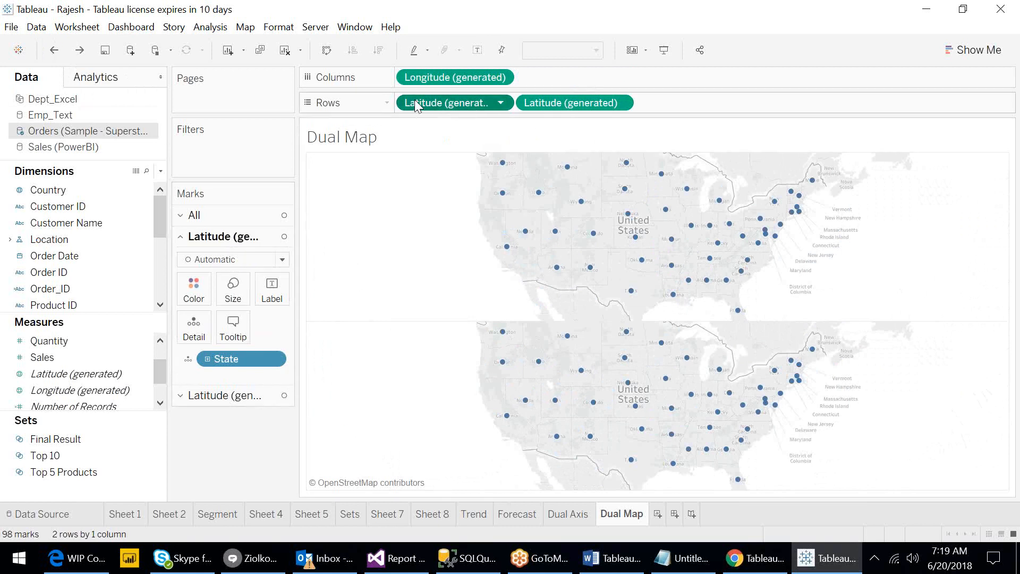
{"action": "left_click", "coordinate": [563, 103]}
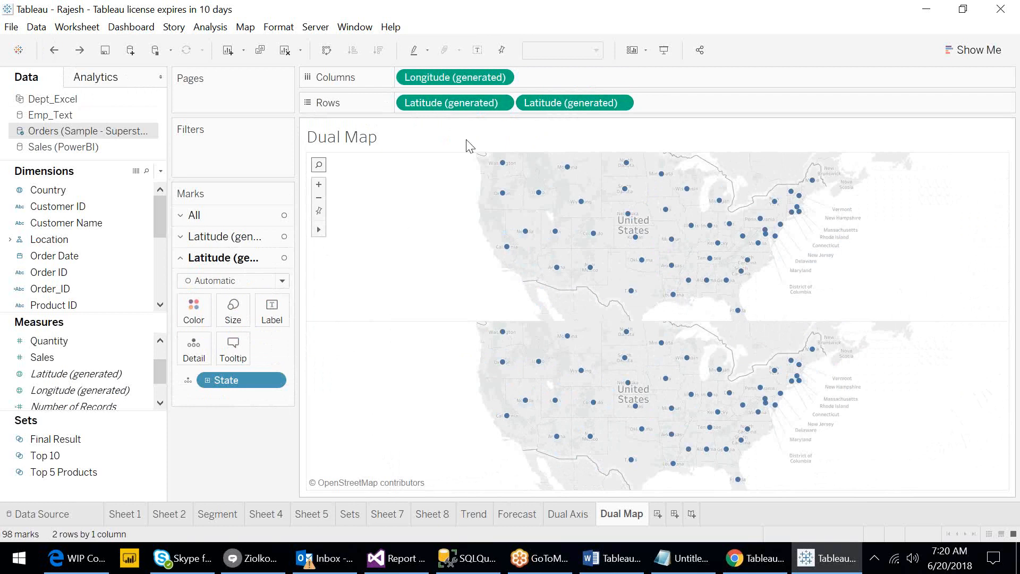
{"action": "left_click", "coordinate": [465, 106]}
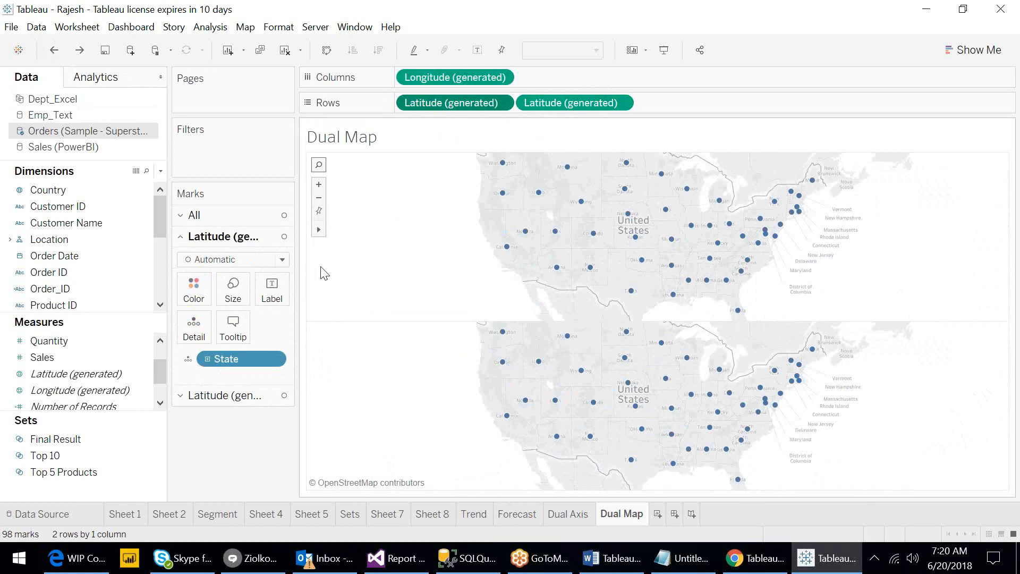
{"action": "left_click_drag", "start_coordinate": [161, 374], "coordinate": [161, 365]}
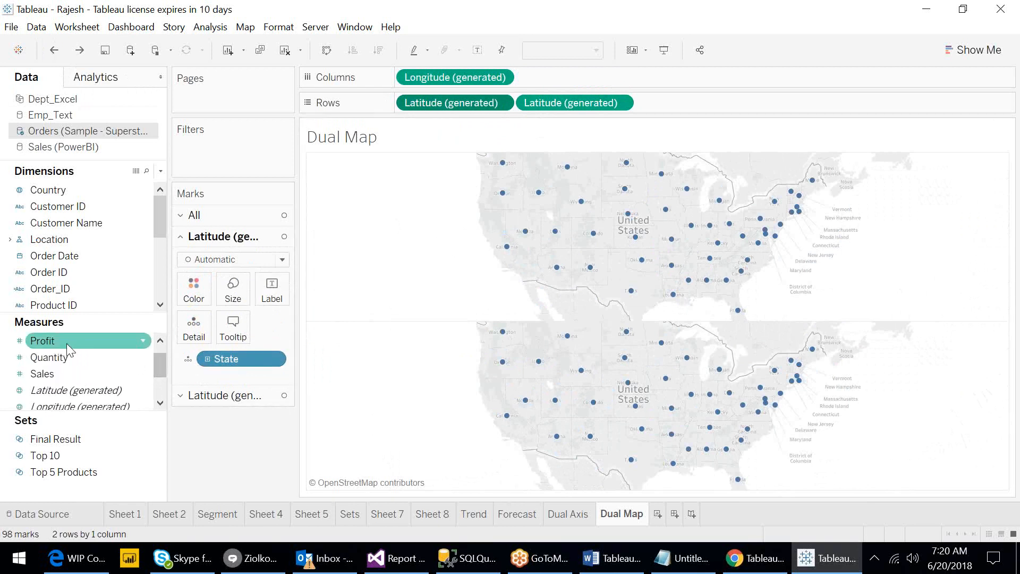
{"action": "left_click_drag", "start_coordinate": [66, 342], "coordinate": [158, 313]}
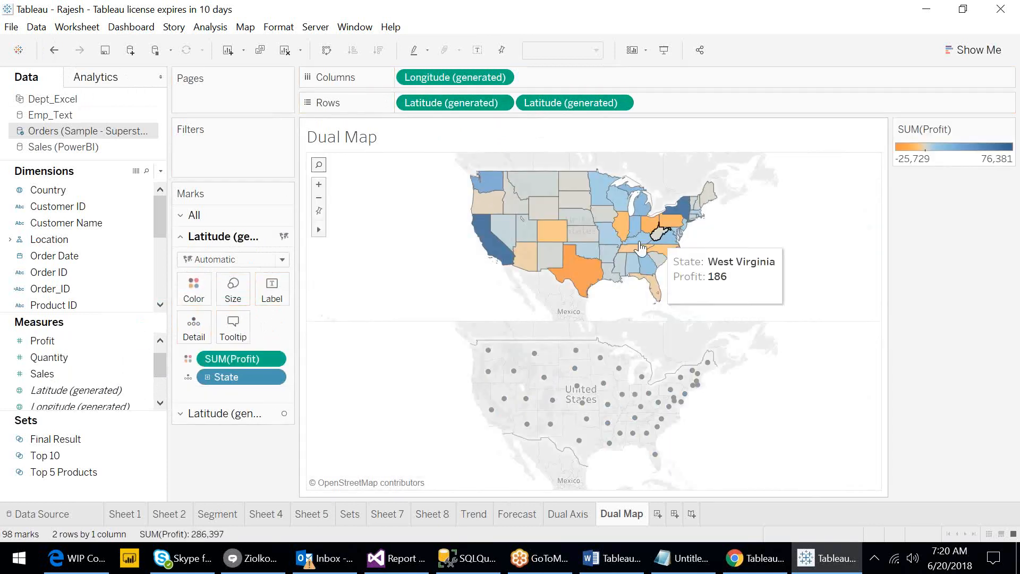
{"action": "mouse_move", "coordinate": [548, 250]}
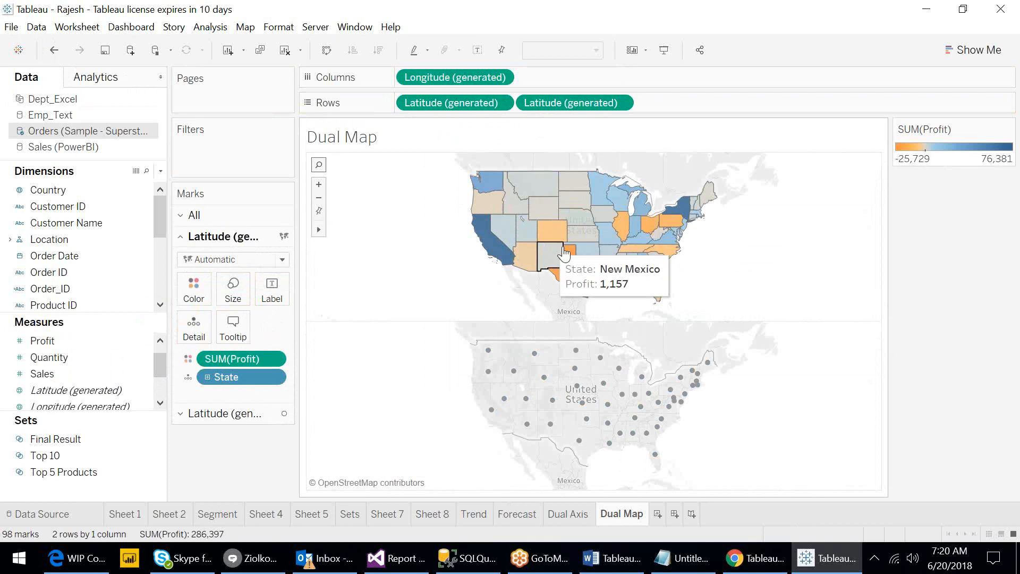
{"action": "mouse_move", "coordinate": [497, 204]}
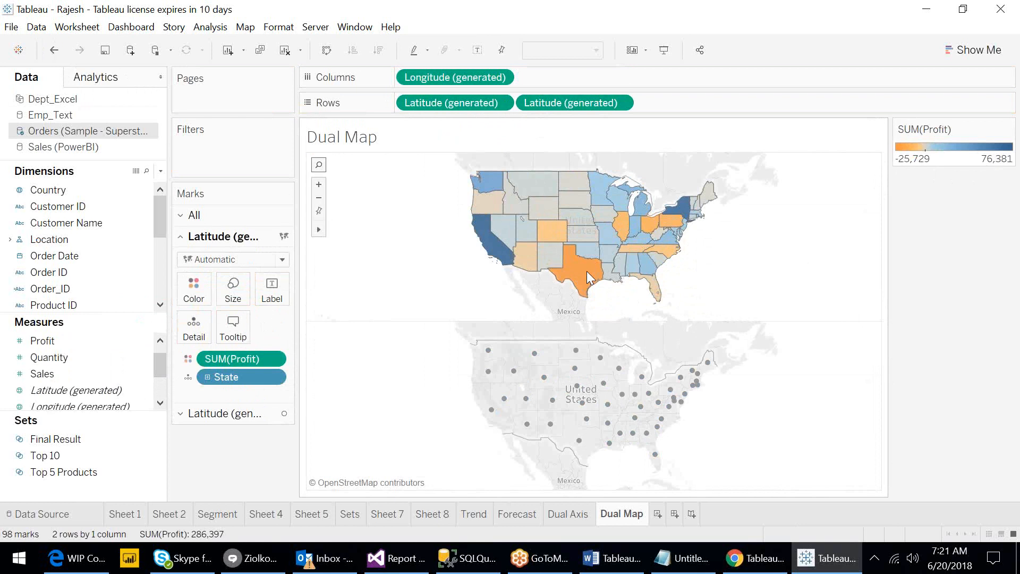
{"action": "mouse_move", "coordinate": [691, 227]}
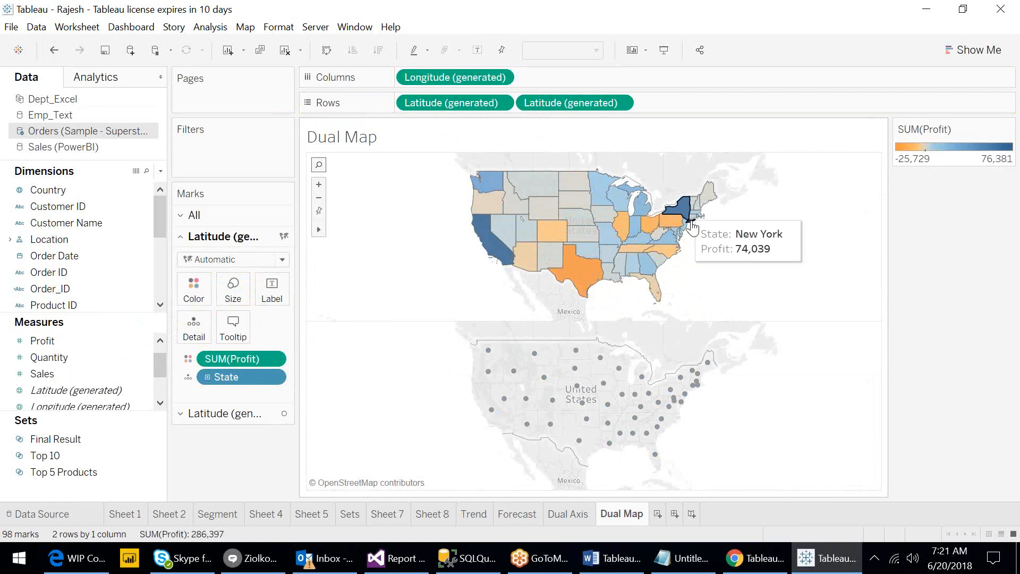
{"action": "mouse_move", "coordinate": [484, 250]}
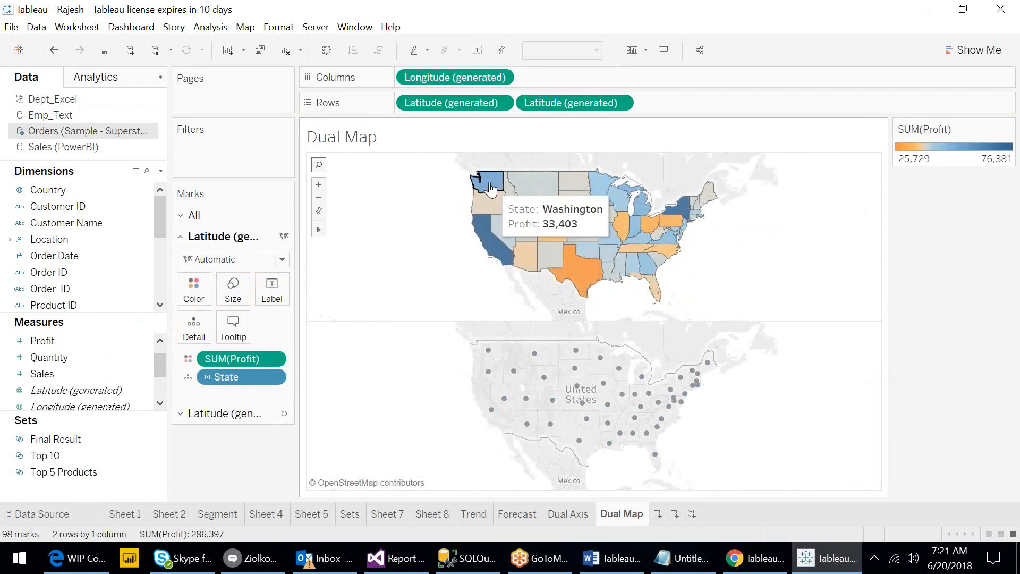
{"action": "mouse_move", "coordinate": [593, 205]}
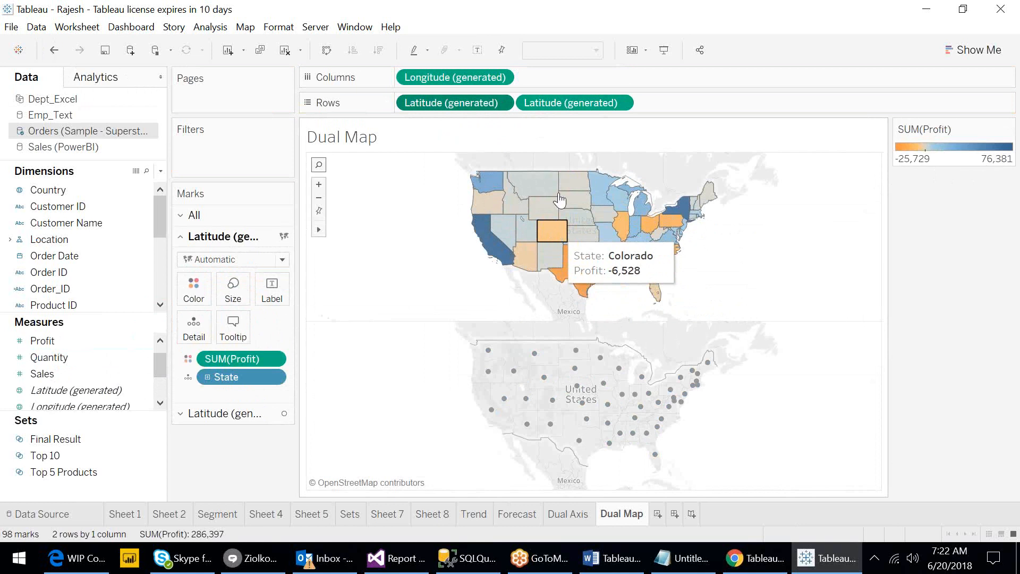
- Size the second map's state points by Sales
{"action": "left_click", "coordinate": [562, 104]}
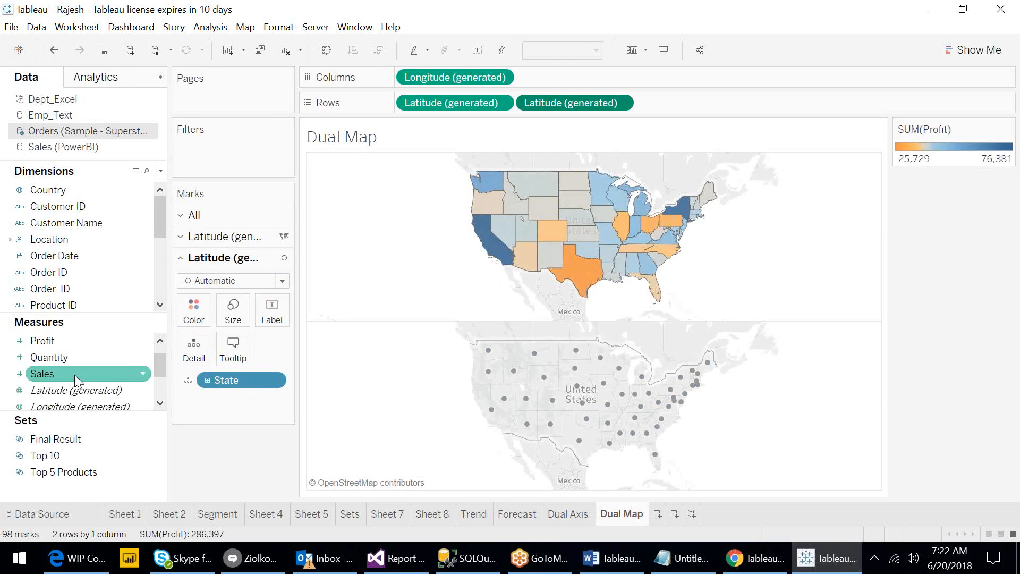
{"action": "left_click_drag", "start_coordinate": [74, 375], "coordinate": [241, 309]}
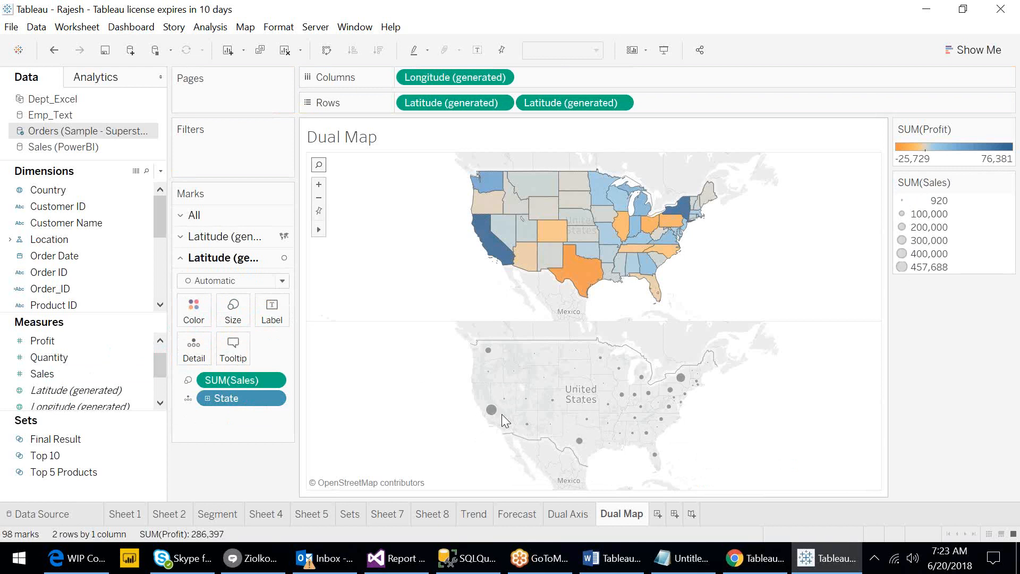
{"action": "mouse_move", "coordinate": [501, 416]}
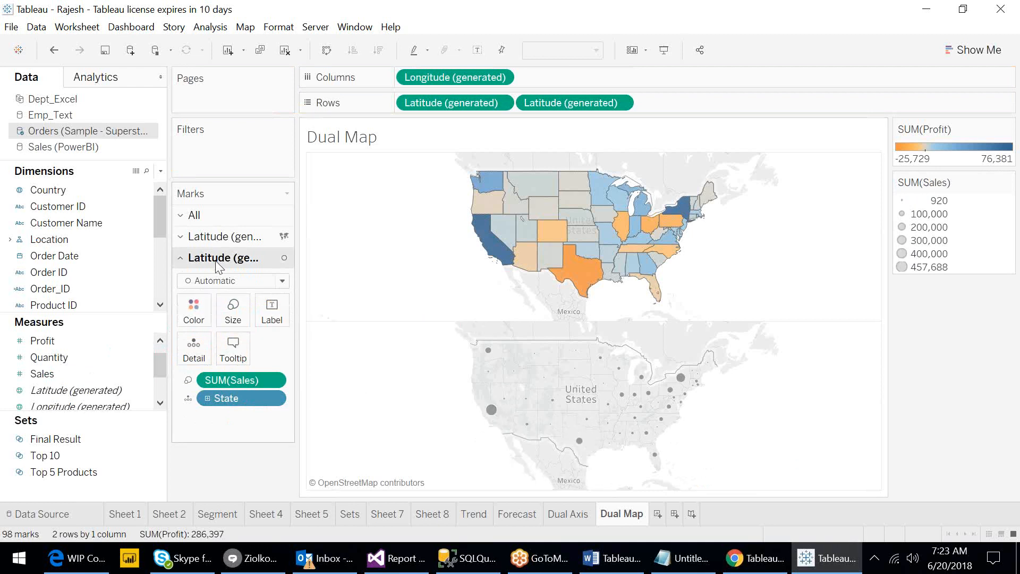
- Set the second map's mark color to dark gray
{"action": "left_click", "coordinate": [193, 319]}
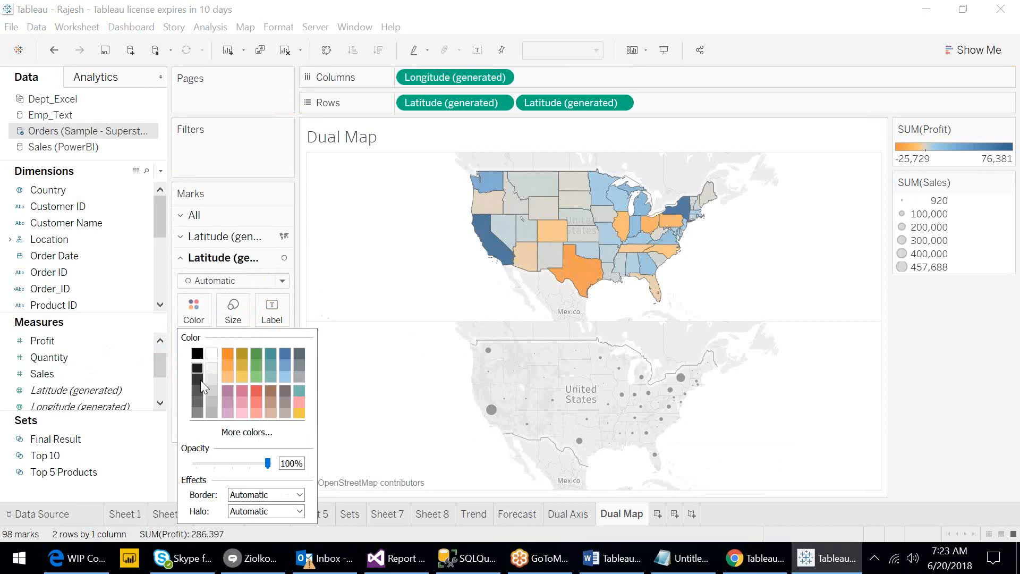
{"action": "left_click", "coordinate": [202, 403]}
{"action": "left_click", "coordinate": [381, 383]}
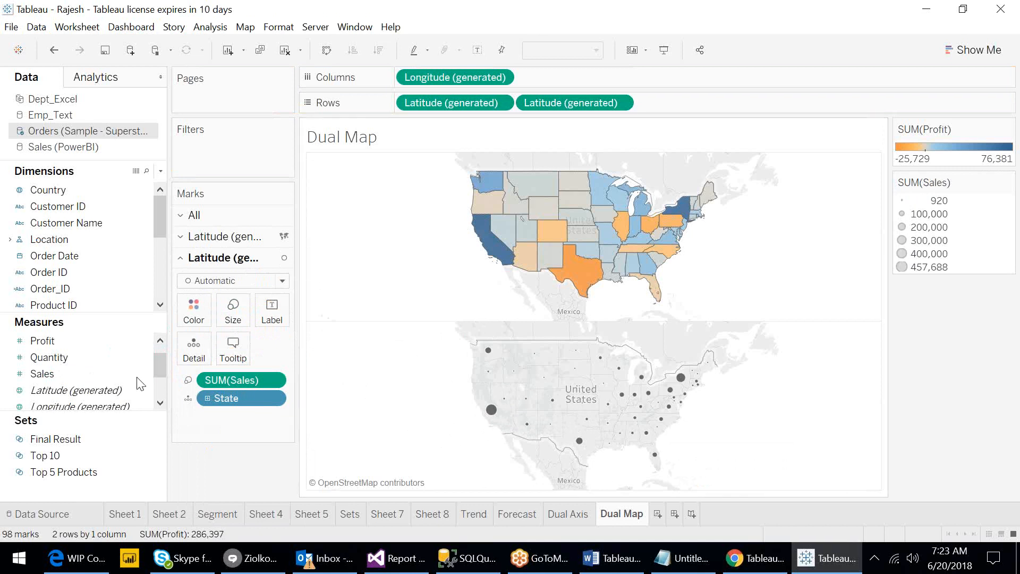
- Expand the Location hierarchy and label the second map's points with State
{"action": "left_click", "coordinate": [11, 239]}
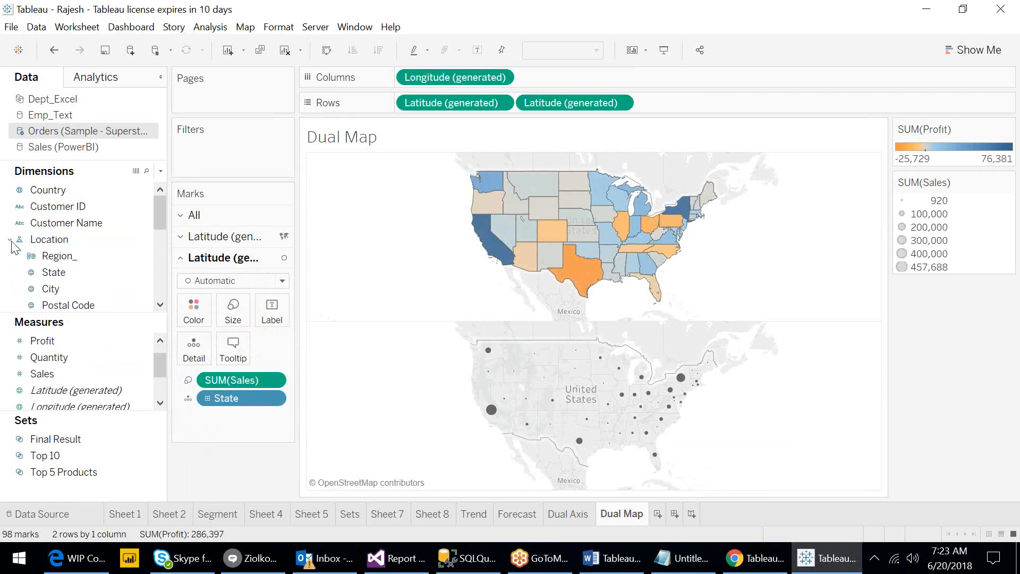
{"action": "left_click_drag", "start_coordinate": [42, 268], "coordinate": [267, 314]}
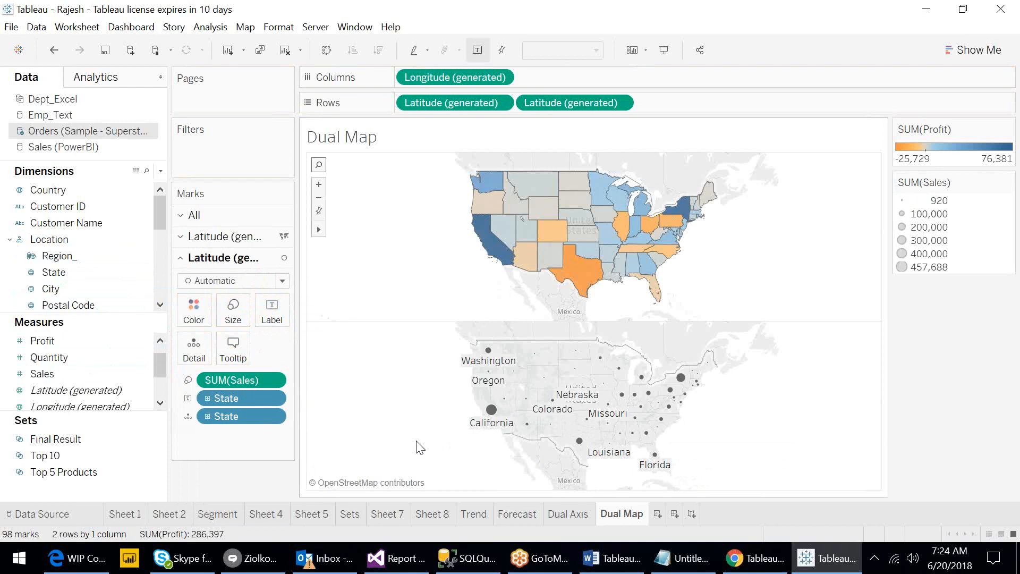
- Try coloring the second map's points by Sales with a custom orange sequential palette, undoing both changes
{"action": "left_click_drag", "start_coordinate": [75, 374], "coordinate": [199, 317]}
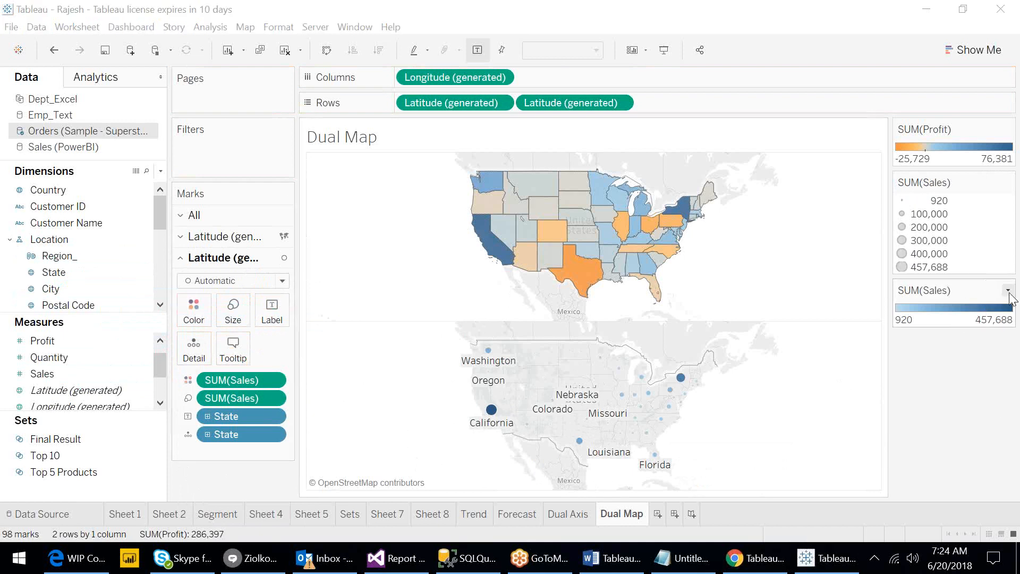
{"action": "left_click", "coordinate": [1007, 290]}
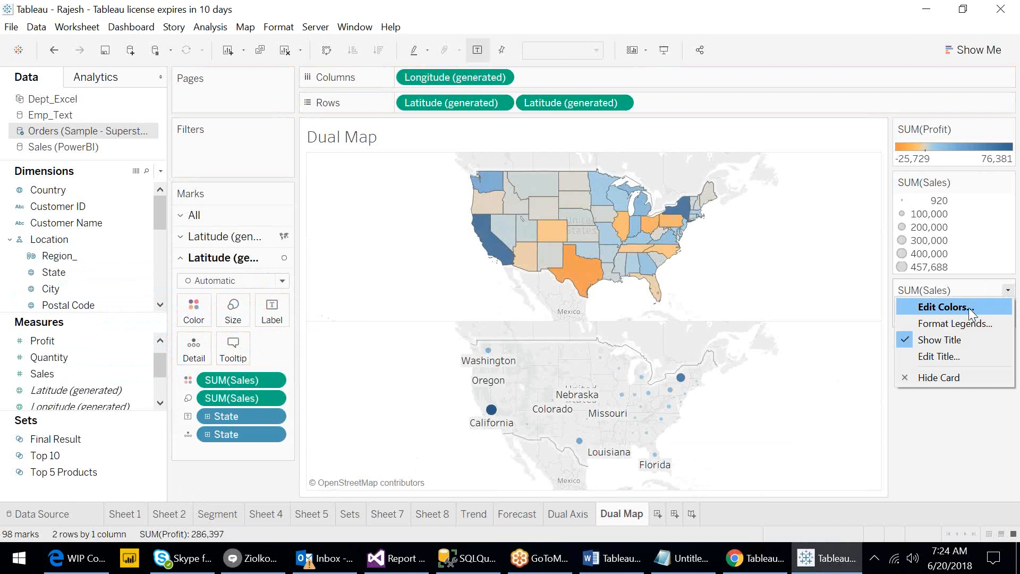
{"action": "left_click", "coordinate": [969, 308]}
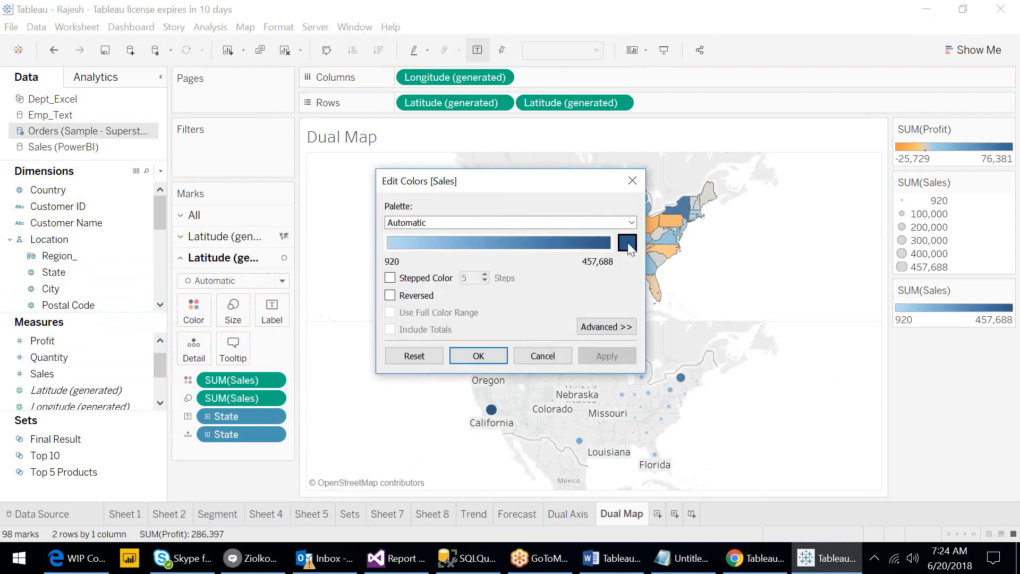
{"action": "left_click", "coordinate": [627, 242]}
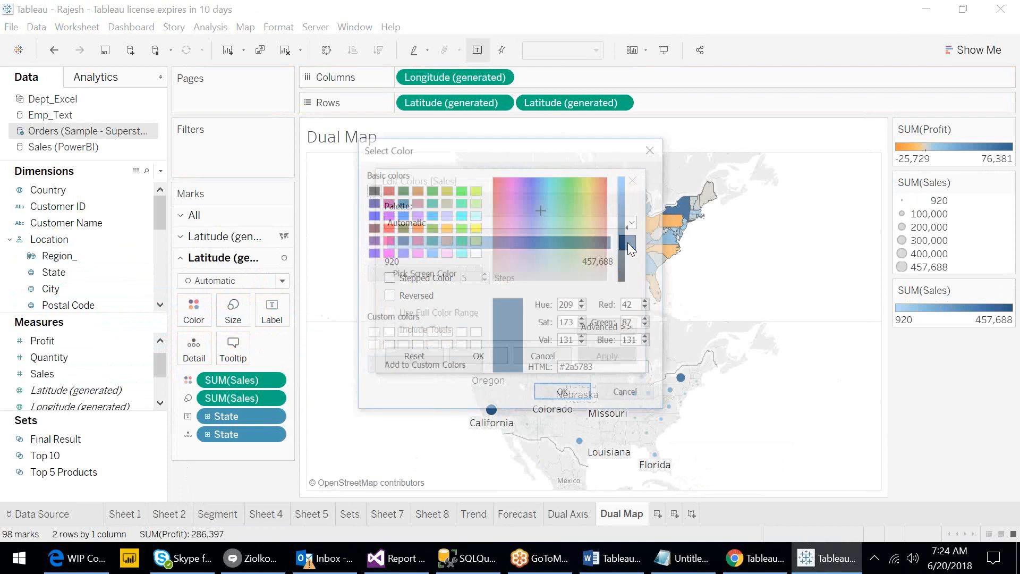
{"action": "left_click", "coordinate": [385, 228]}
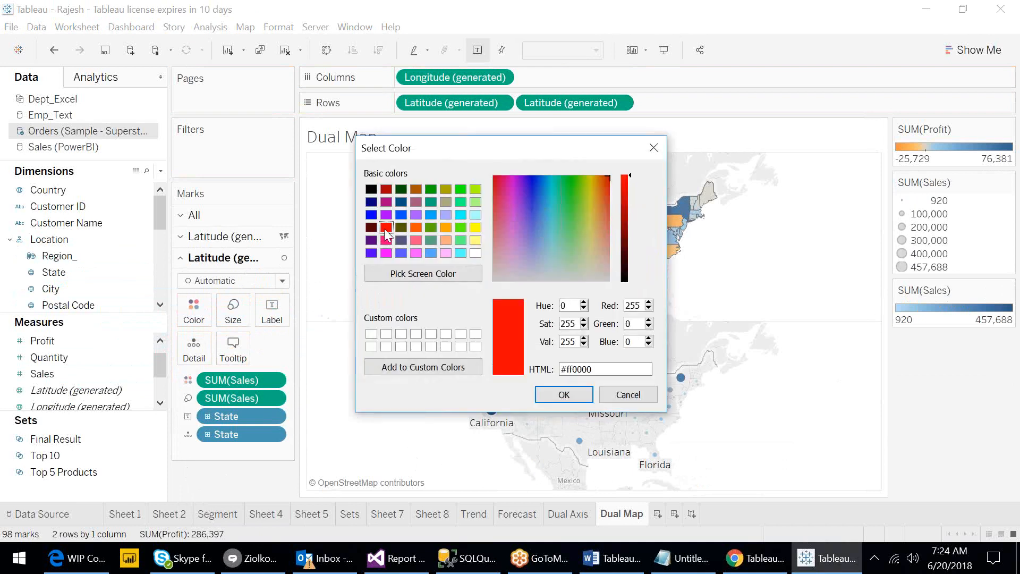
{"action": "left_click", "coordinate": [416, 228]}
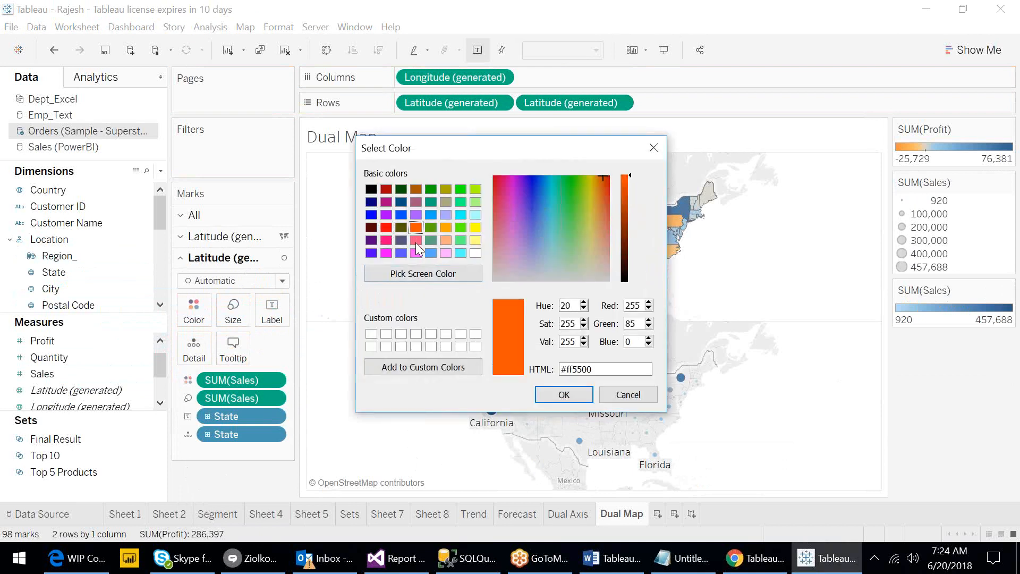
{"action": "left_click", "coordinate": [416, 240]}
{"action": "left_click", "coordinate": [414, 227]}
{"action": "left_click", "coordinate": [565, 394]}
{"action": "left_click", "coordinate": [563, 395]}
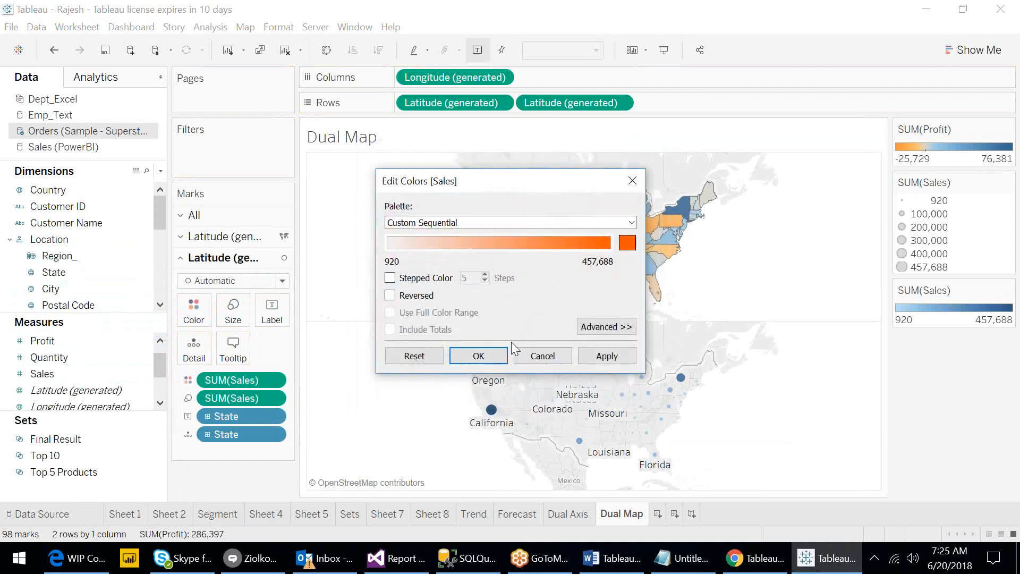
{"action": "left_click", "coordinate": [601, 357]}
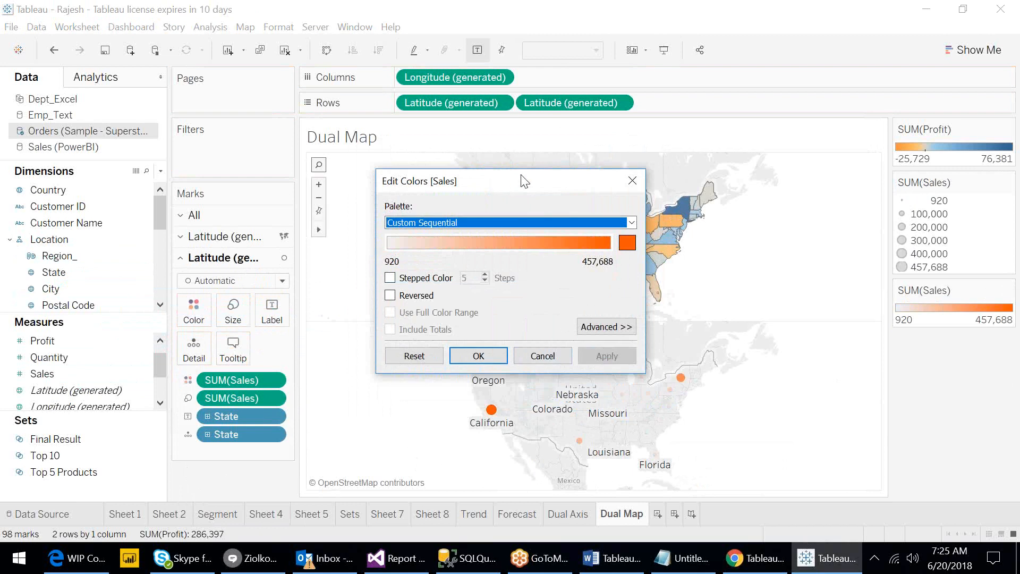
{"action": "left_click_drag", "start_coordinate": [524, 182], "coordinate": [723, 83]}
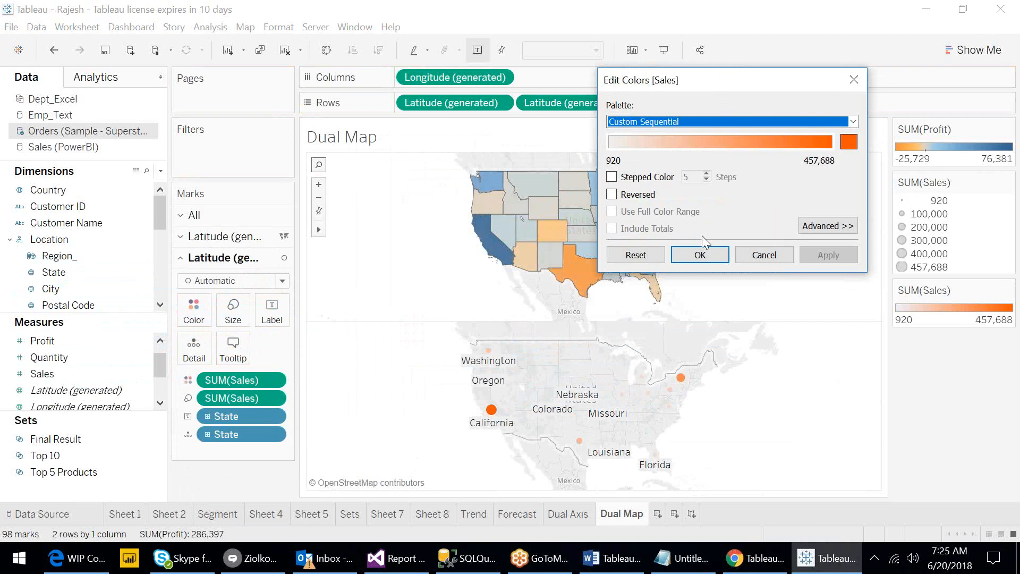
{"action": "left_click", "coordinate": [703, 253]}
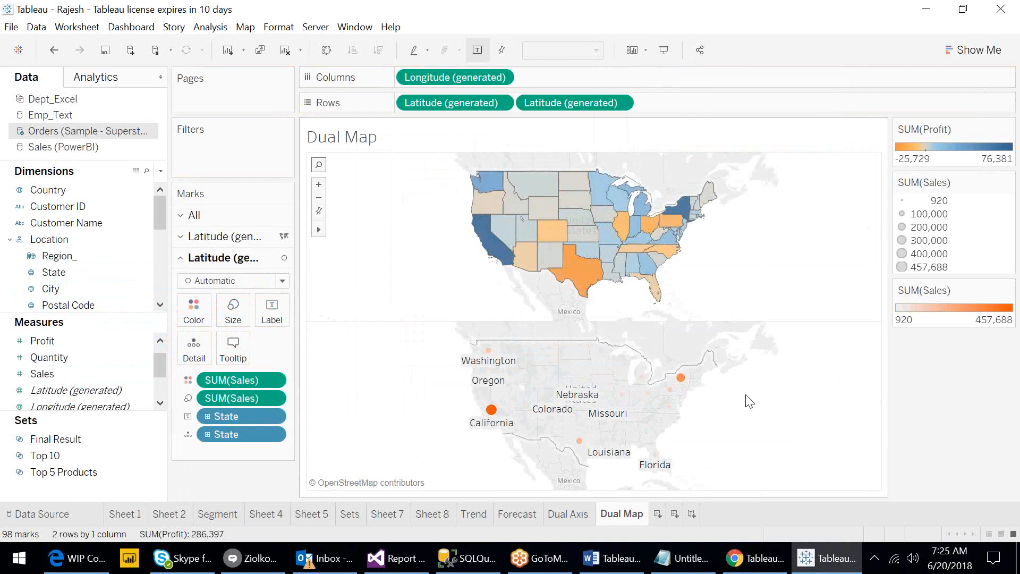
{"action": "left_click", "coordinate": [54, 49]}
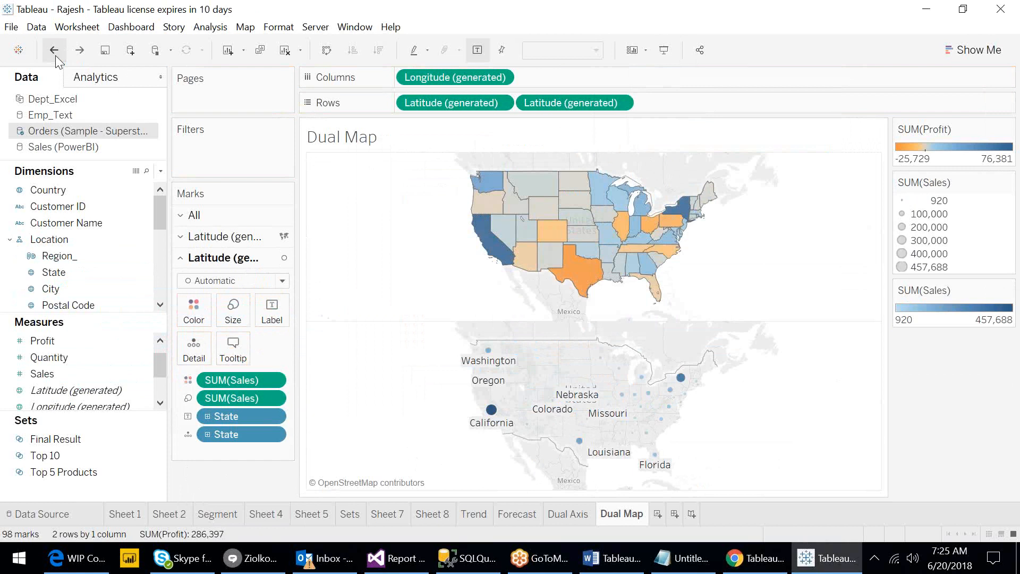
{"action": "left_click", "coordinate": [55, 50]}
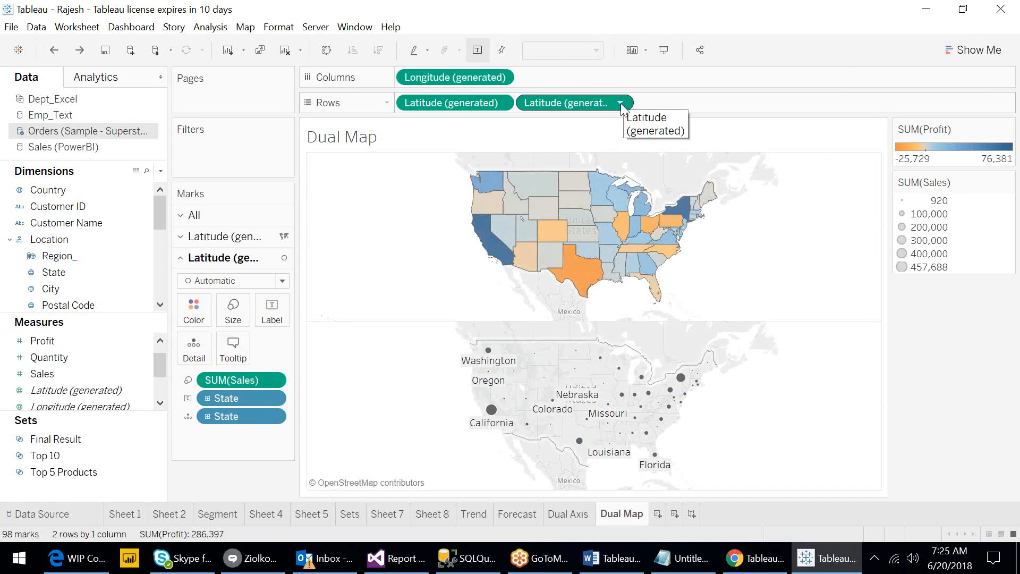
- Combine the two latitude axes into a dual-axis map so the state points overlay the filled states
{"action": "left_click", "coordinate": [591, 104]}
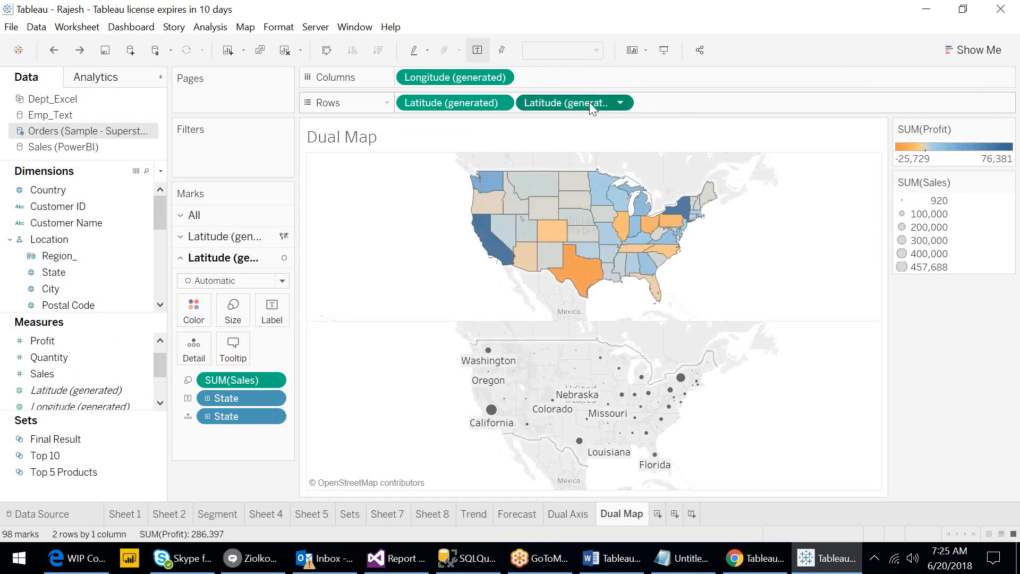
{"action": "left_click", "coordinate": [620, 104]}
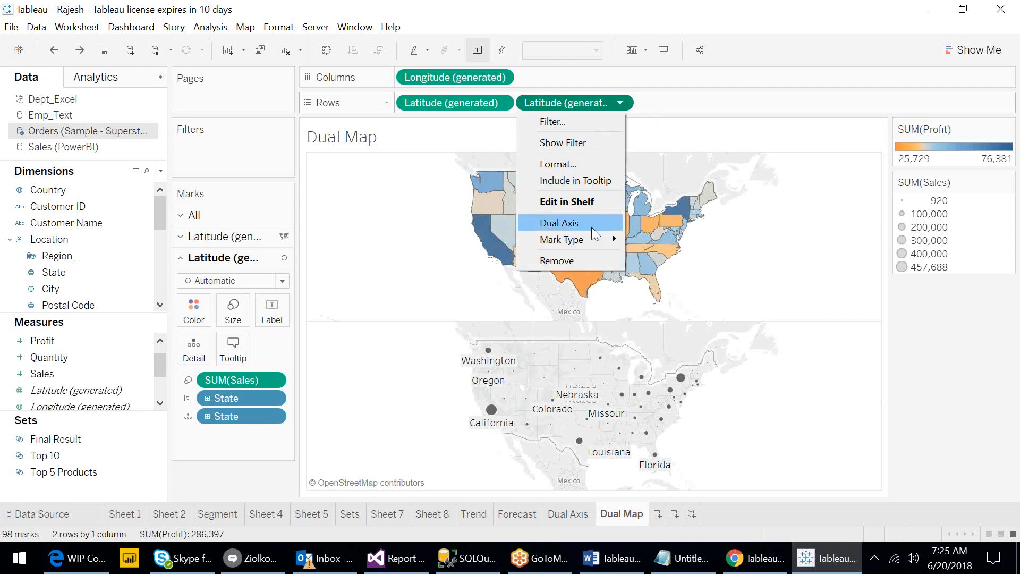
{"action": "left_click", "coordinate": [593, 232]}
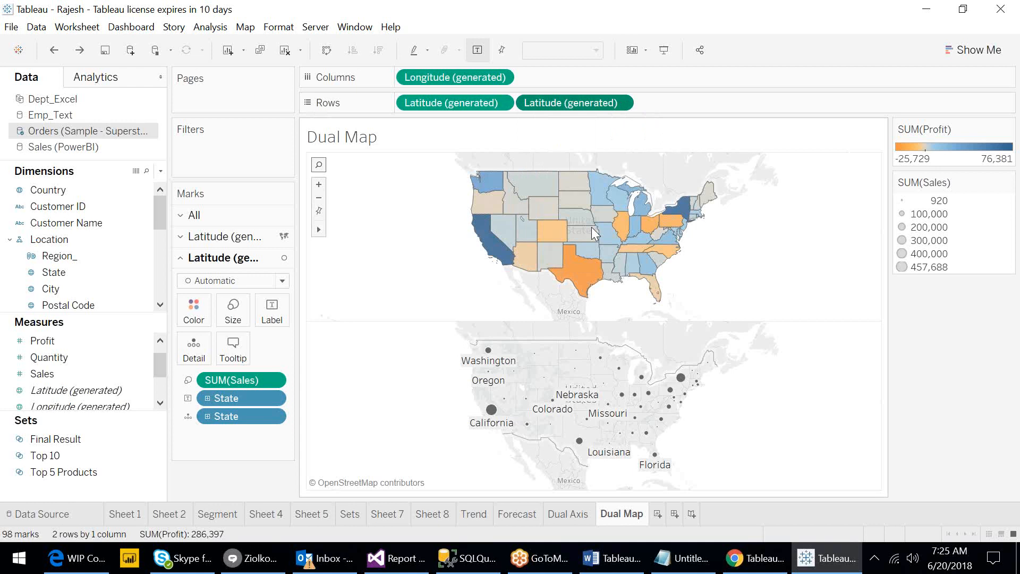
{"action": "key", "text": "ctrl+y"}
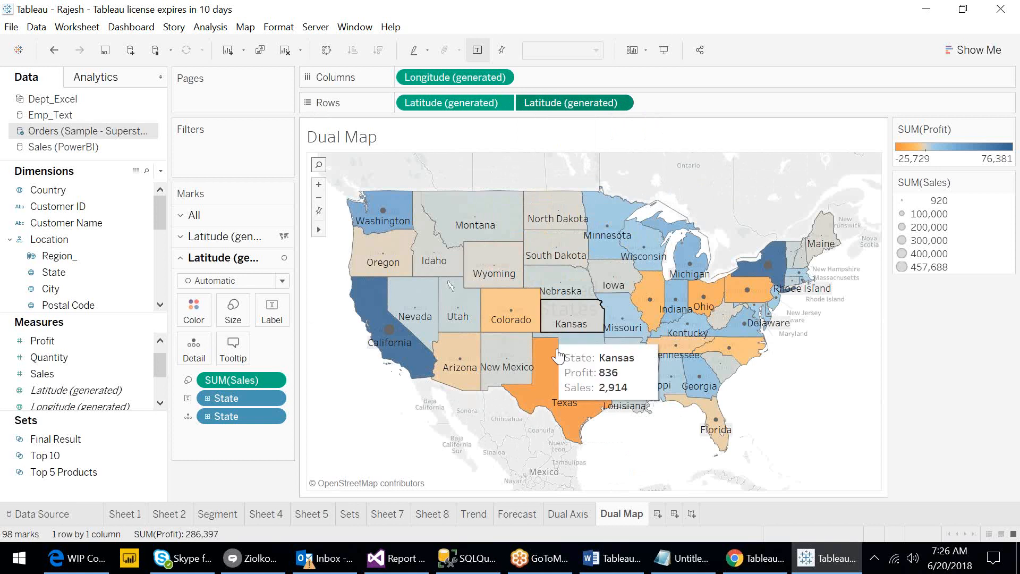
- Select Texas on the map and inspect its underlying full data records, sorting by Discount, then close the viewer
{"action": "mouse_move", "coordinate": [565, 397]}
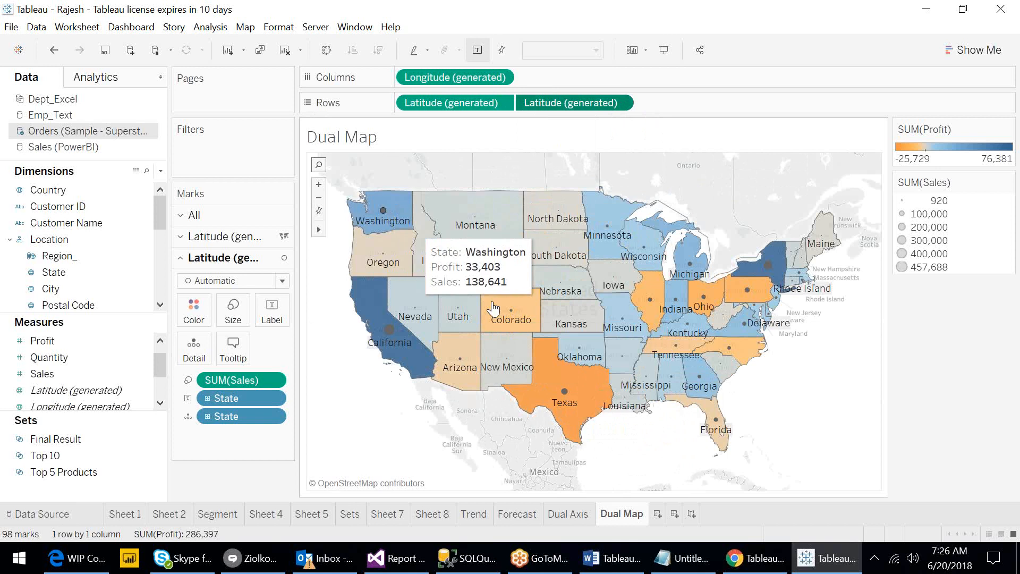
{"action": "left_click", "coordinate": [566, 392]}
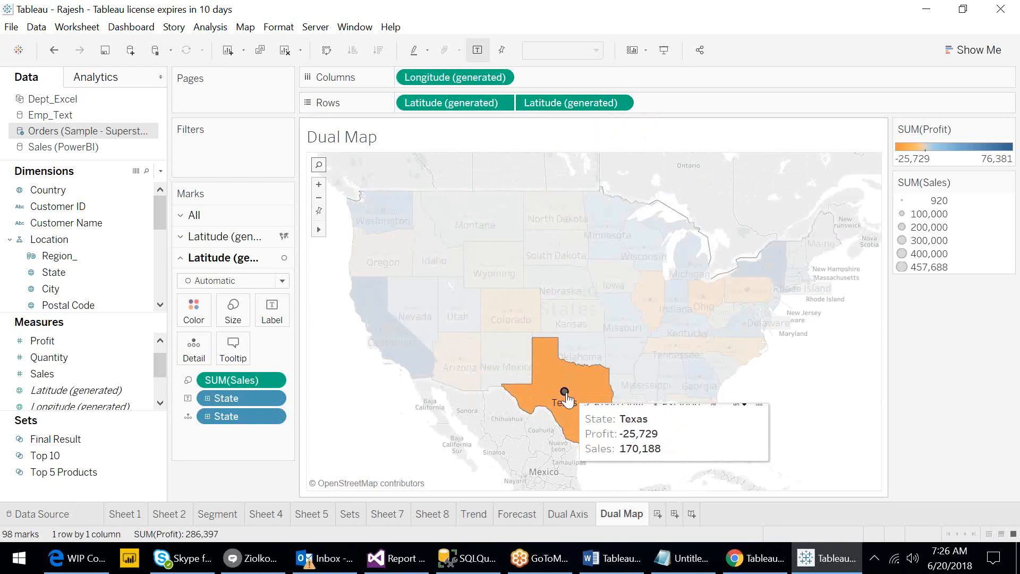
{"action": "left_click", "coordinate": [759, 395]}
{"action": "left_click", "coordinate": [387, 381]}
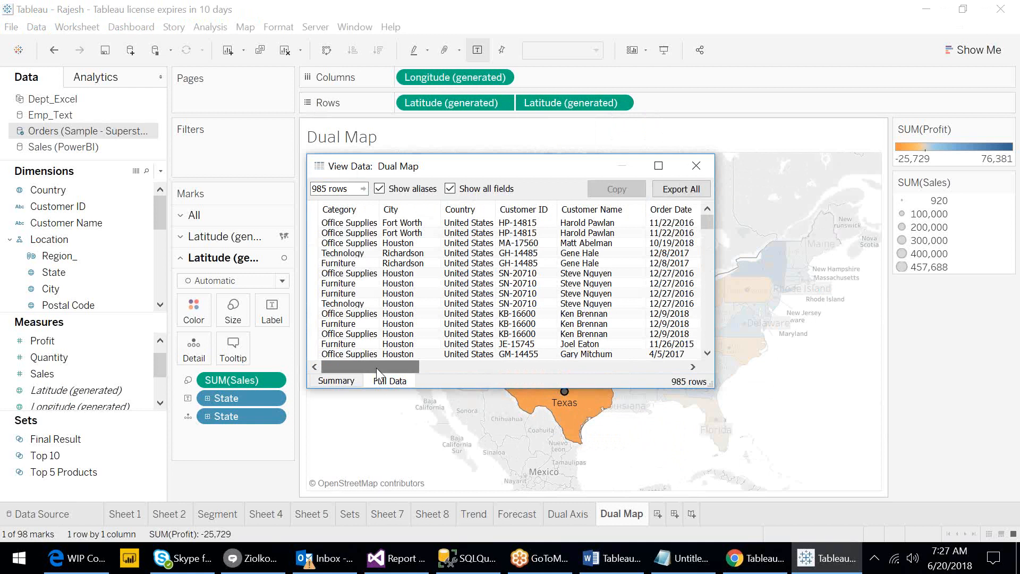
{"action": "left_click_drag", "start_coordinate": [376, 368], "coordinate": [591, 368]}
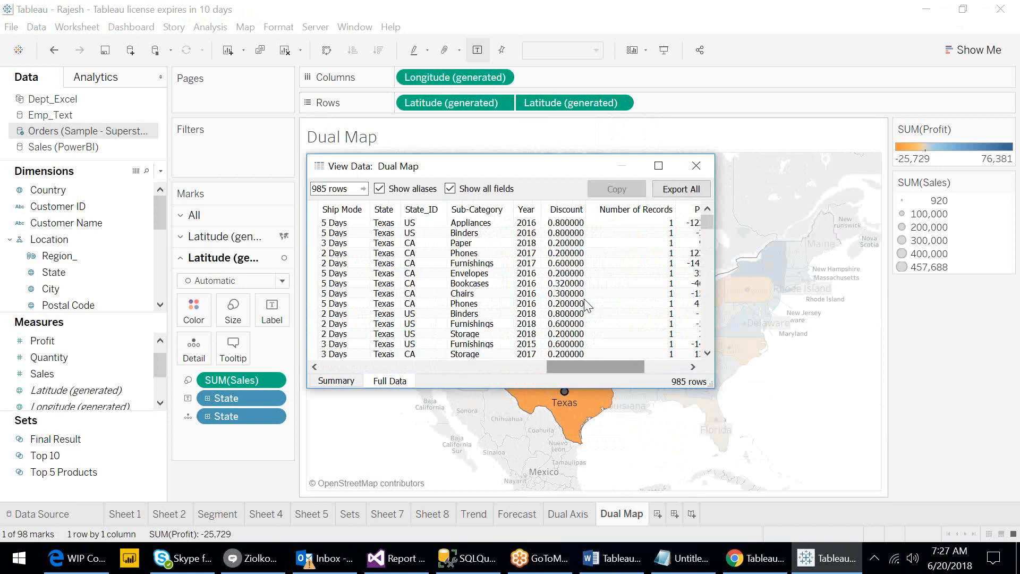
{"action": "left_click", "coordinate": [566, 211]}
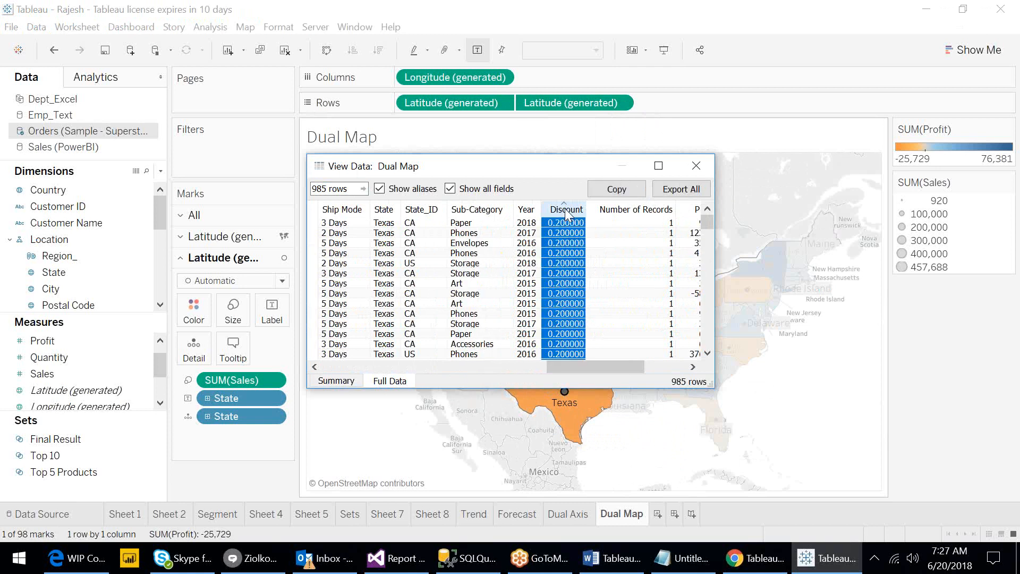
{"action": "left_click", "coordinate": [566, 211]}
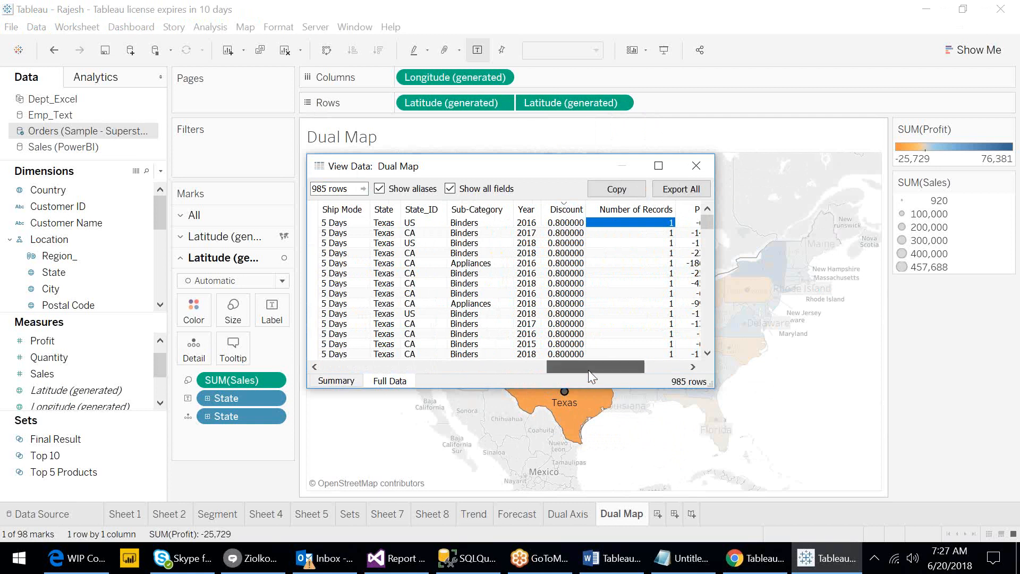
{"action": "left_click_drag", "start_coordinate": [588, 370], "coordinate": [630, 370]}
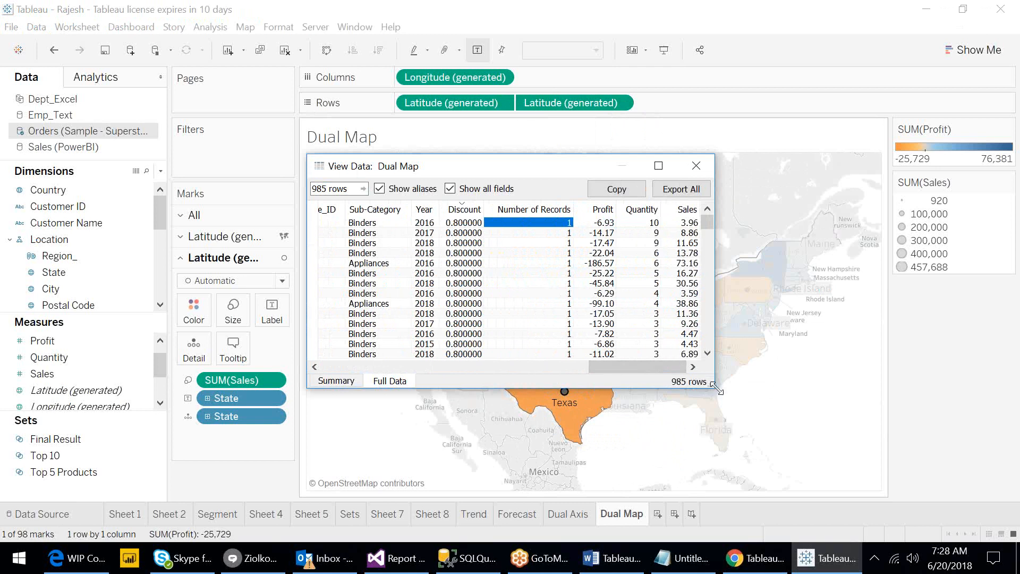
{"action": "left_click_drag", "start_coordinate": [717, 389], "coordinate": [841, 445]}
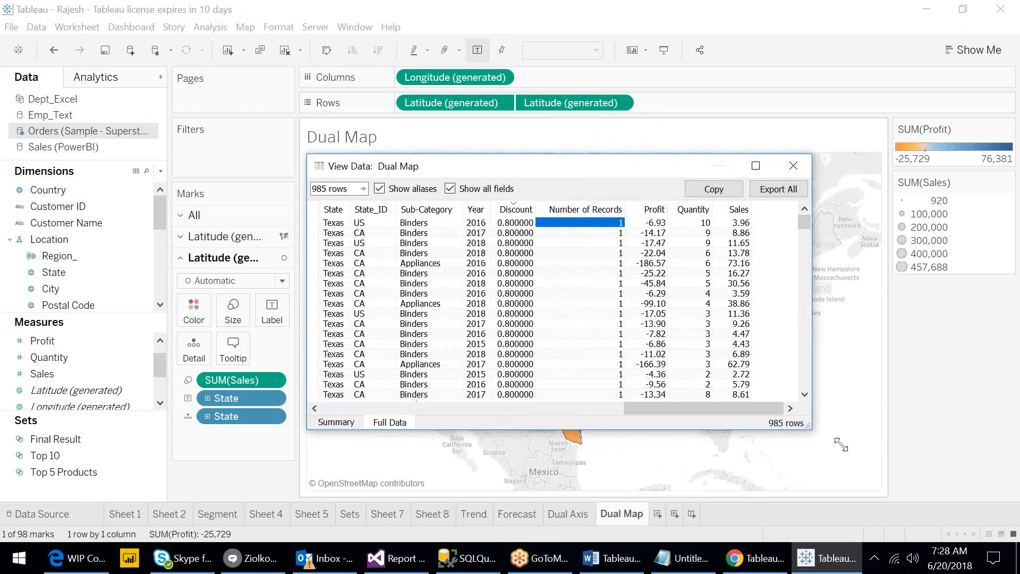
{"action": "left_click_drag", "start_coordinate": [841, 445], "coordinate": [885, 472]}
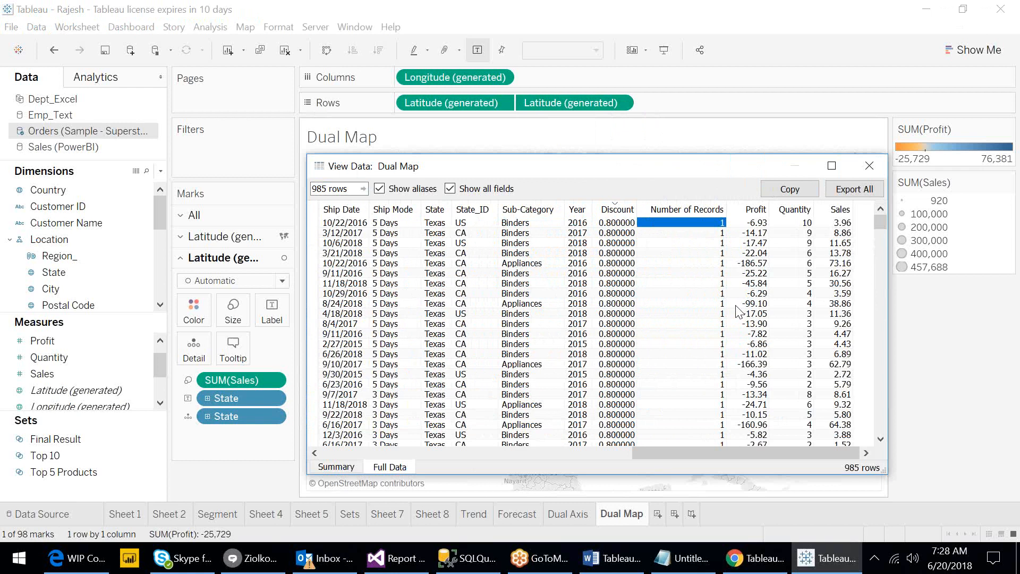
{"action": "left_click", "coordinate": [867, 167]}
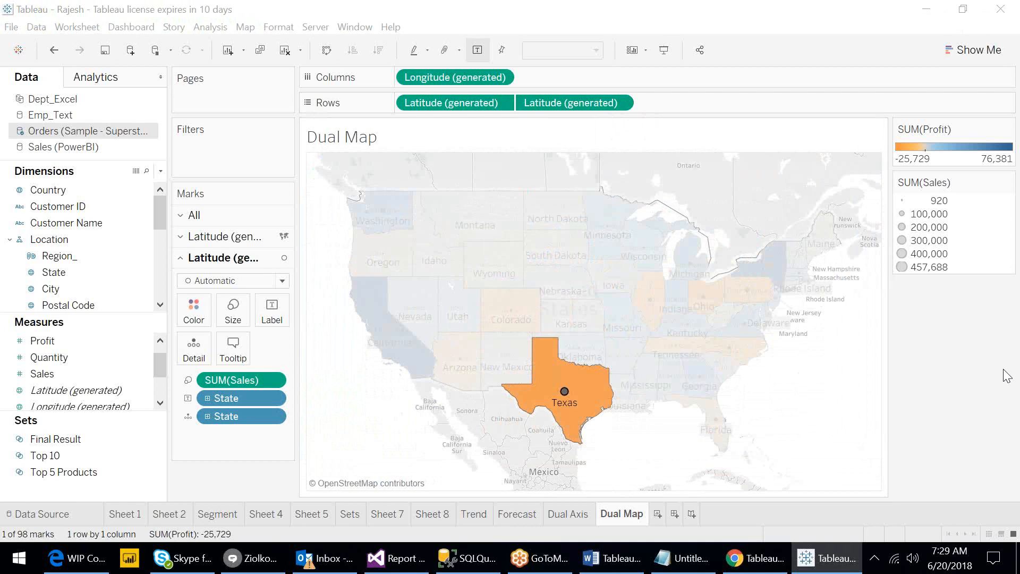
{"action": "left_click", "coordinate": [795, 395]}
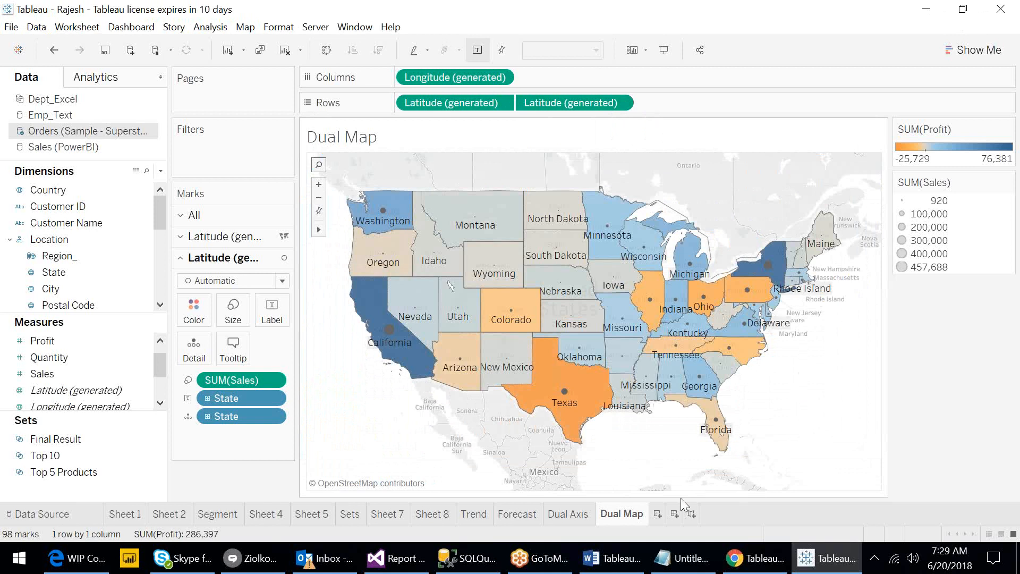
- Add a new worksheet and rename it Blended Axis
{"action": "left_click", "coordinate": [656, 514]}
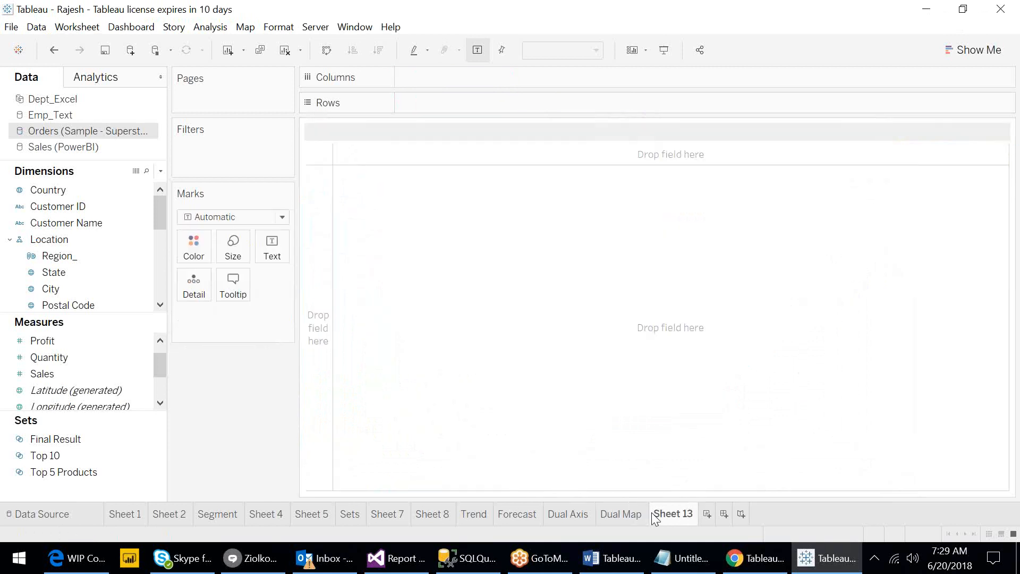
{"action": "double_click", "coordinate": [666, 514]}
{"action": "type", "text": "Blended Axis"}
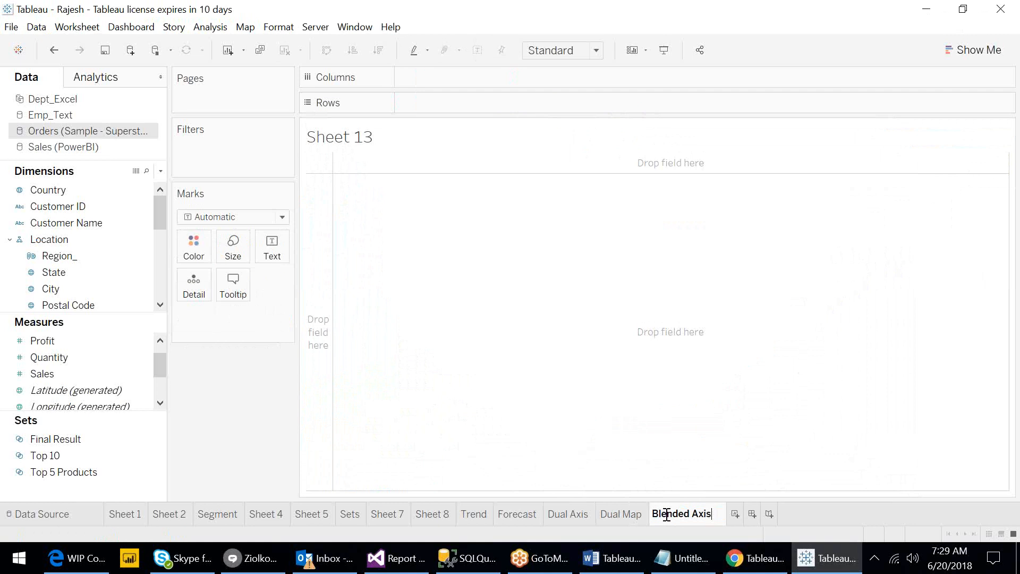
{"action": "key", "text": "Return"}
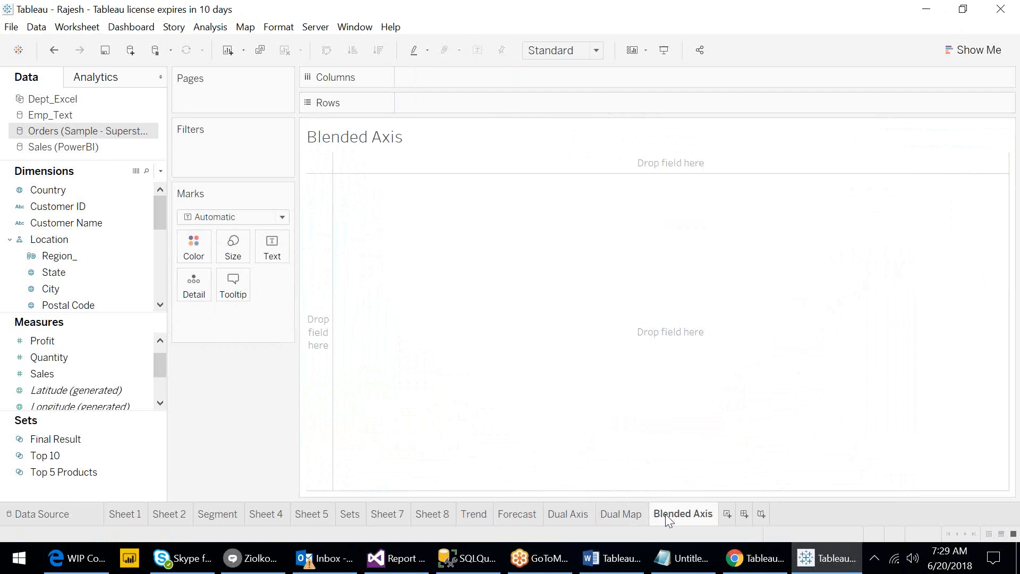
{"action": "left_click", "coordinate": [616, 571]}
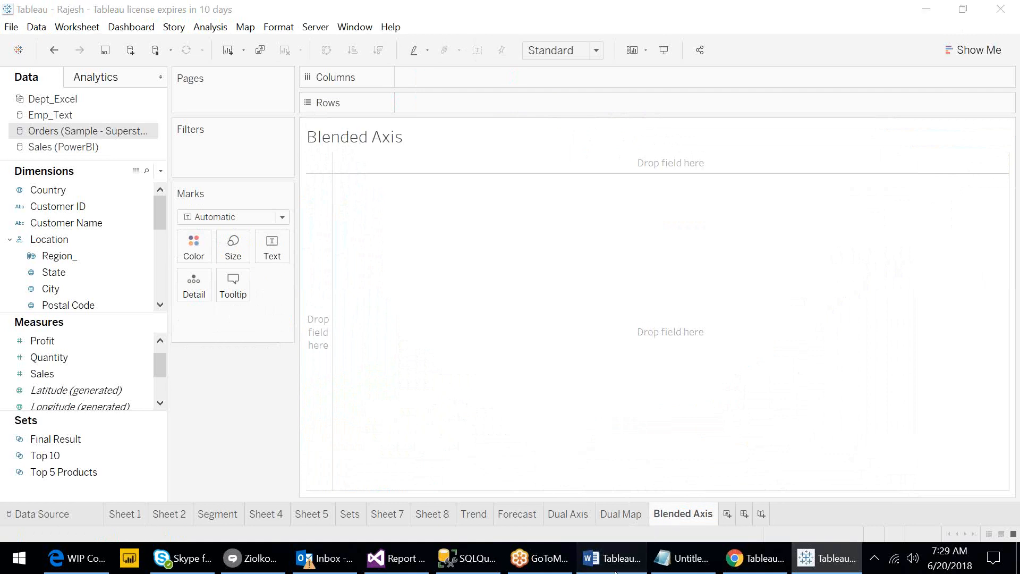
{"action": "left_click", "coordinate": [616, 571]}
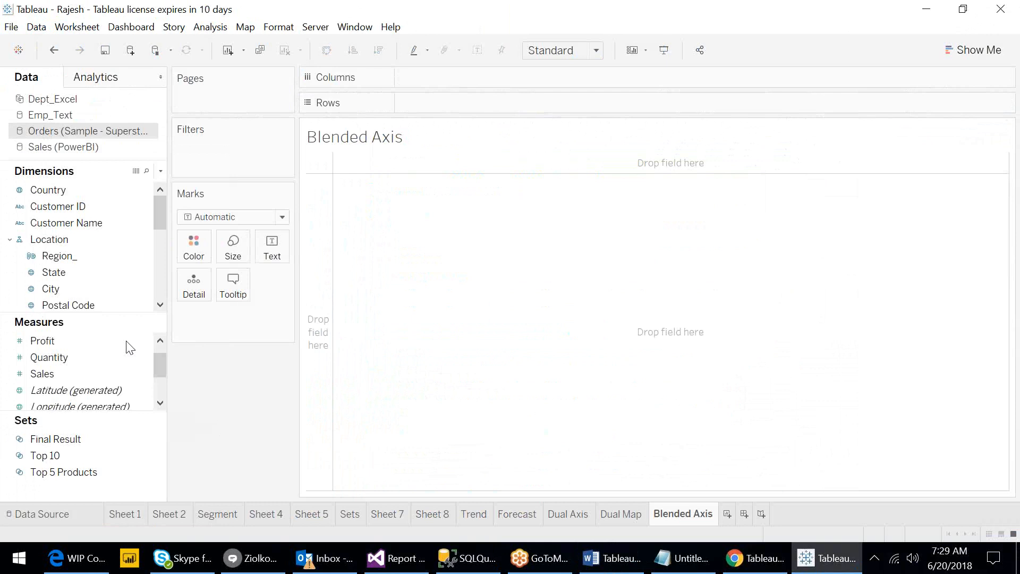
- Build a text table showing SUM(Sales) for each Region_, with Region_ on Rows
{"action": "left_click", "coordinate": [59, 282]}
{"action": "left_click", "coordinate": [53, 257]}
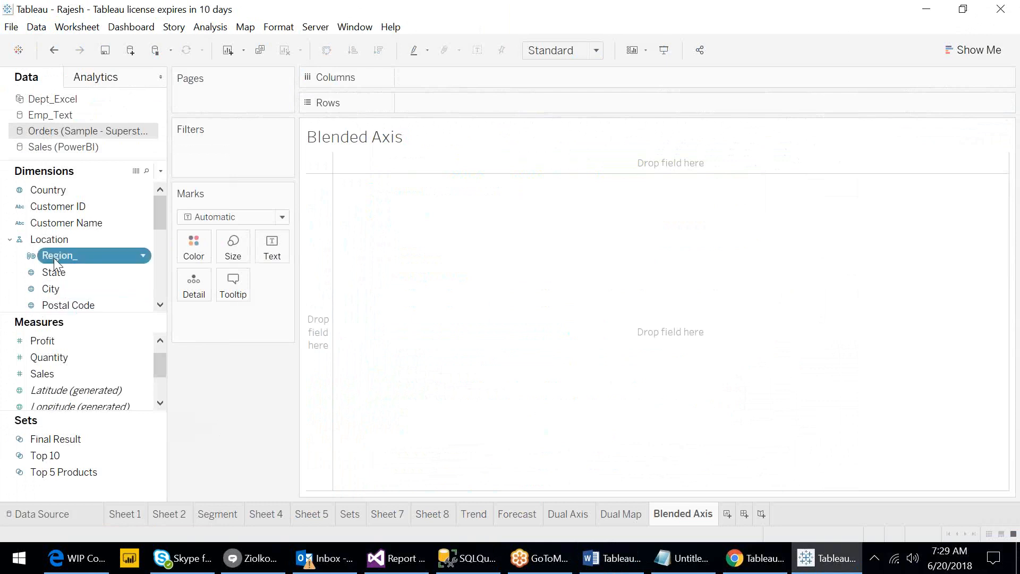
{"action": "left_click_drag", "start_coordinate": [53, 257], "coordinate": [436, 80]}
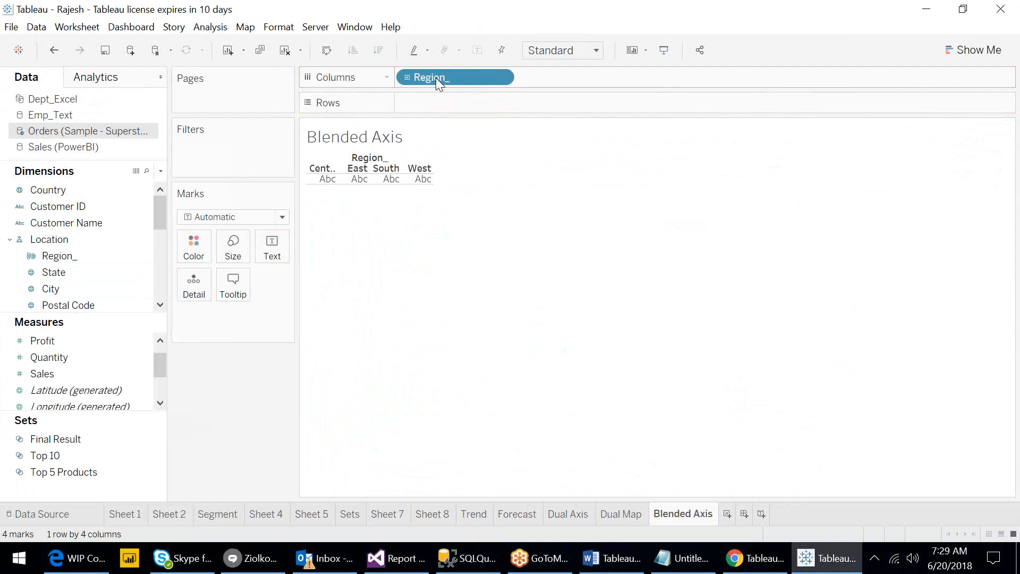
{"action": "left_click", "coordinate": [44, 378]}
{"action": "left_click_drag", "start_coordinate": [67, 374], "coordinate": [267, 259]}
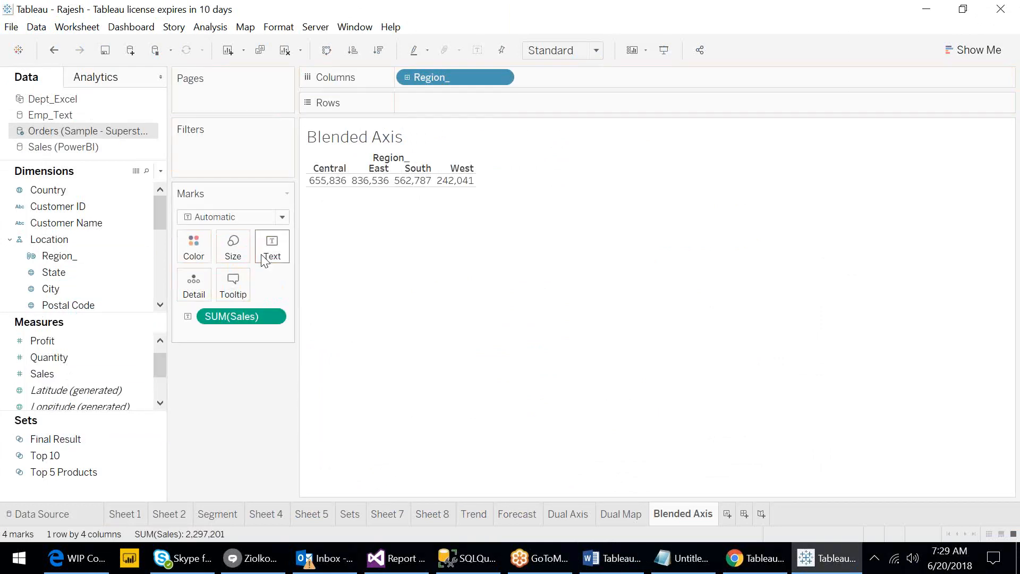
{"action": "left_click_drag", "start_coordinate": [453, 72], "coordinate": [458, 98]}
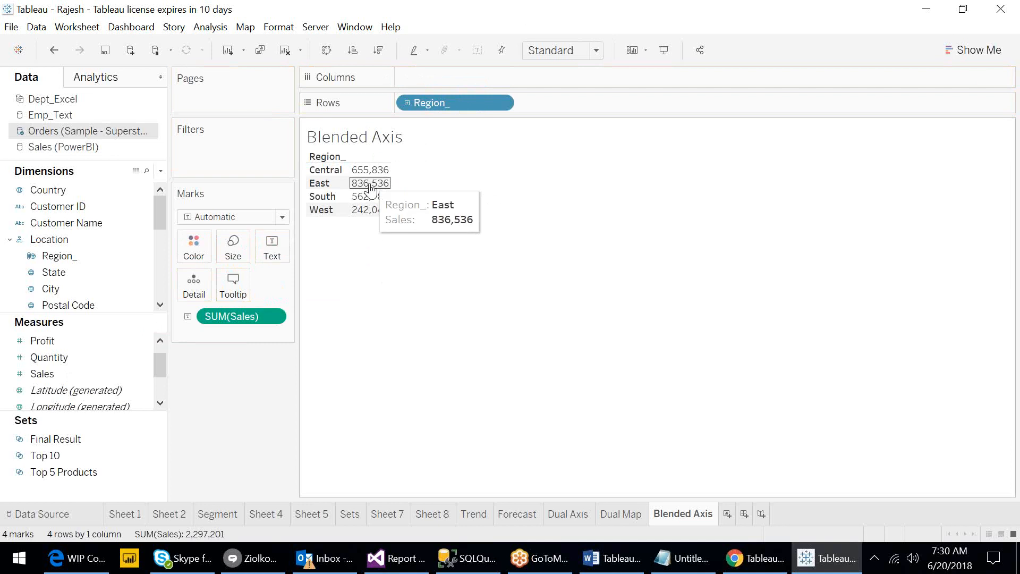
- Try adding Profit to the text marks, undoing the change
{"action": "left_click", "coordinate": [52, 339]}
{"action": "left_click_drag", "start_coordinate": [49, 340], "coordinate": [270, 254]}
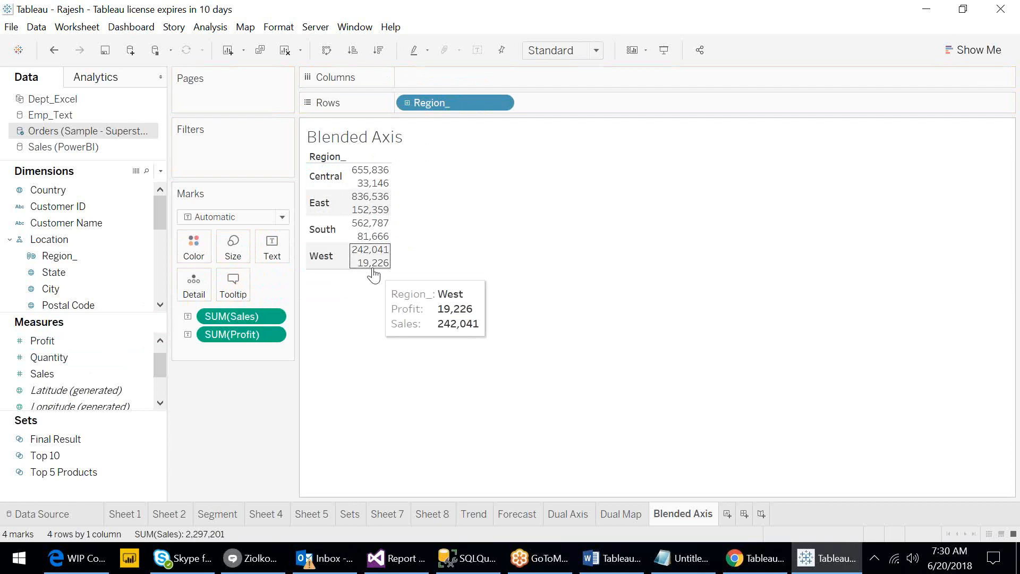
{"action": "left_click", "coordinate": [48, 51]}
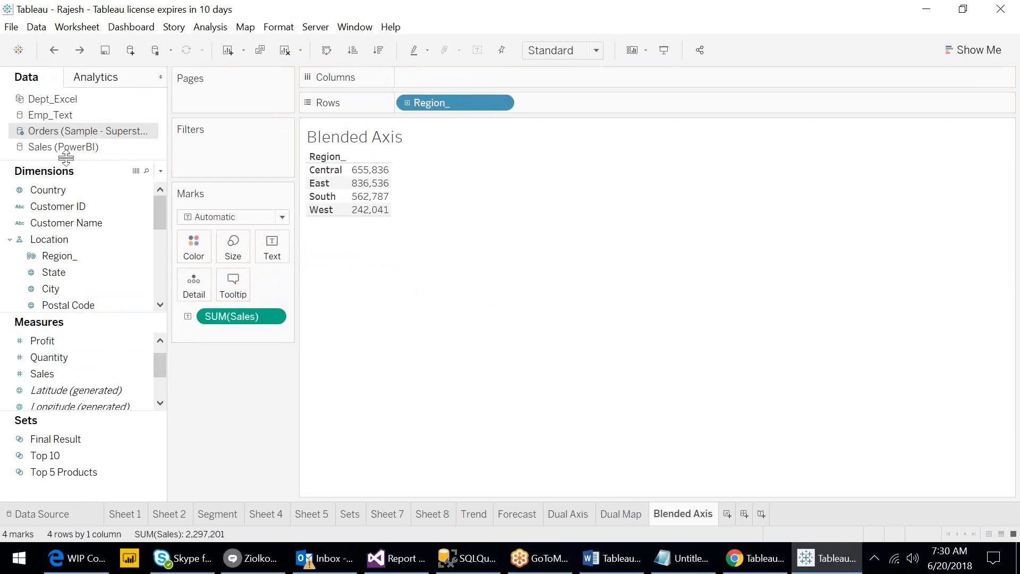
- Add Profit as a second measure value column and reorder so Sales comes before Profit
{"action": "left_click", "coordinate": [45, 342]}
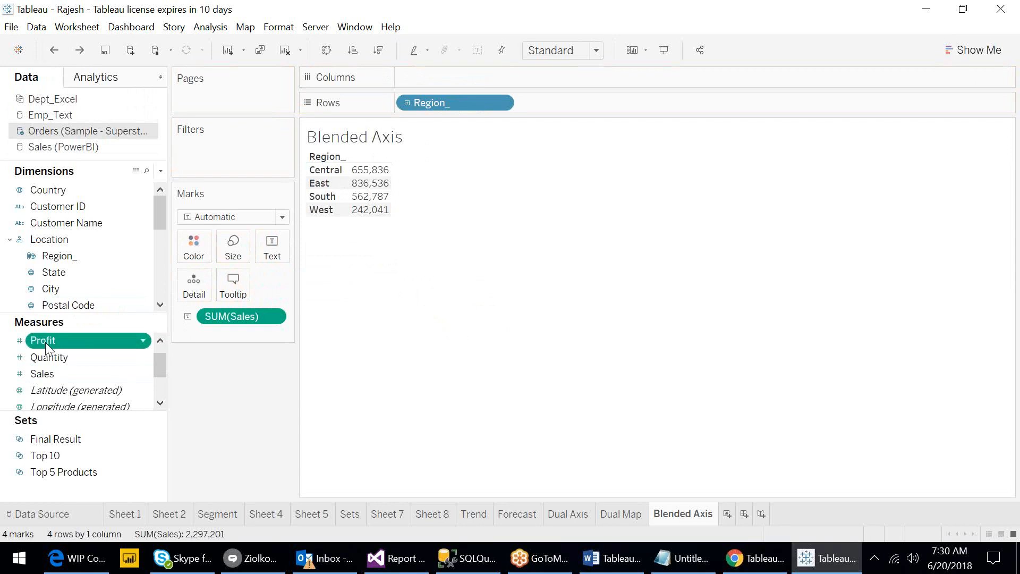
{"action": "double_click", "coordinate": [45, 342]}
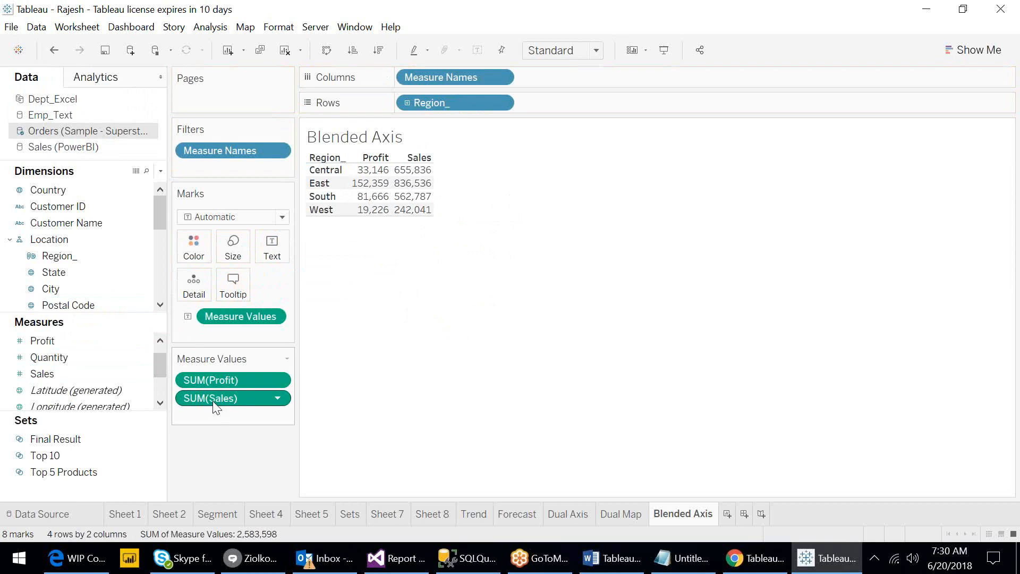
{"action": "left_click_drag", "start_coordinate": [213, 401], "coordinate": [213, 371]}
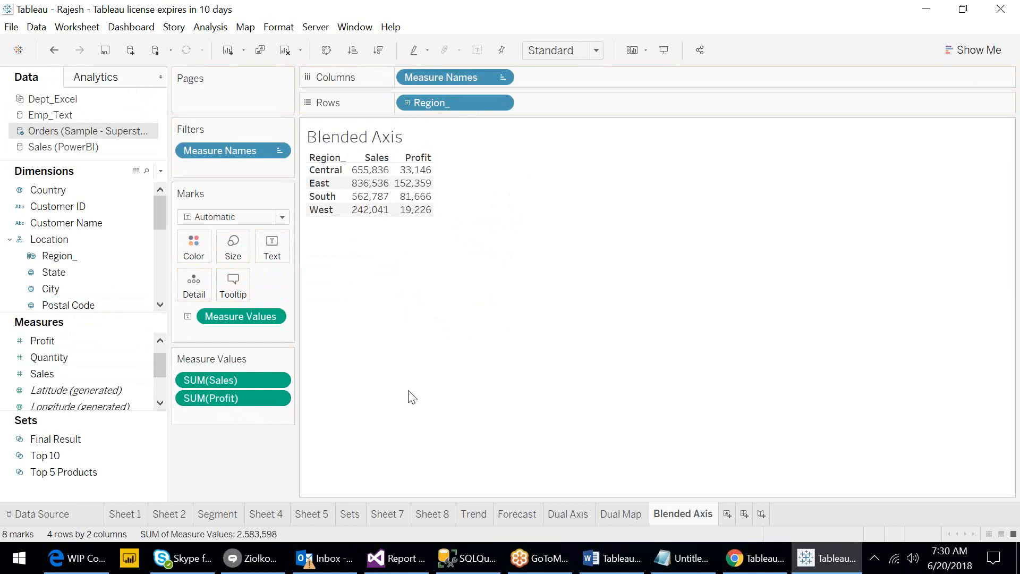
- Add Quantity and Discount as further measure value columns in the region table
{"action": "left_click", "coordinate": [78, 359]}
{"action": "left_click", "coordinate": [78, 360]}
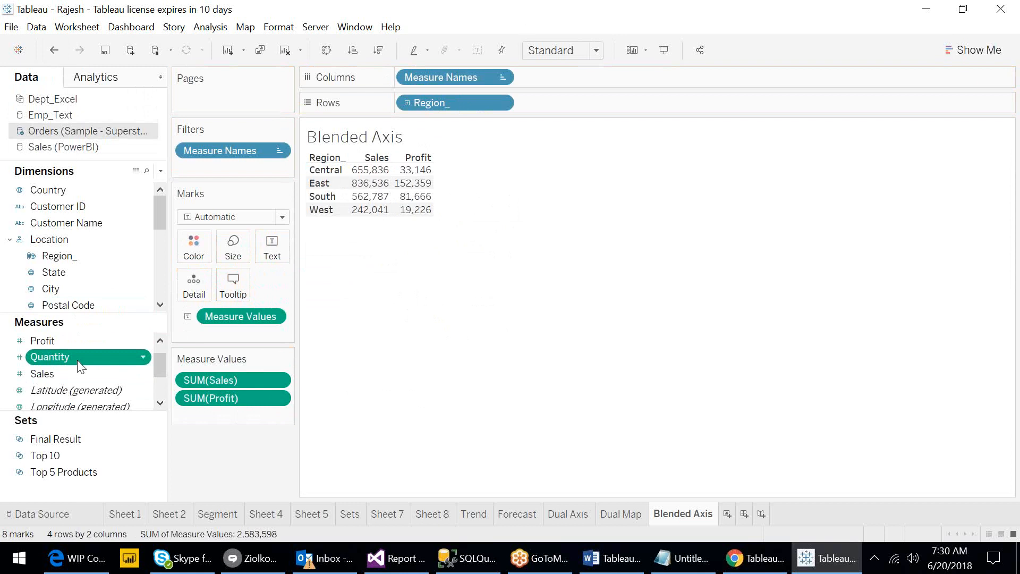
{"action": "double_click", "coordinate": [77, 359]}
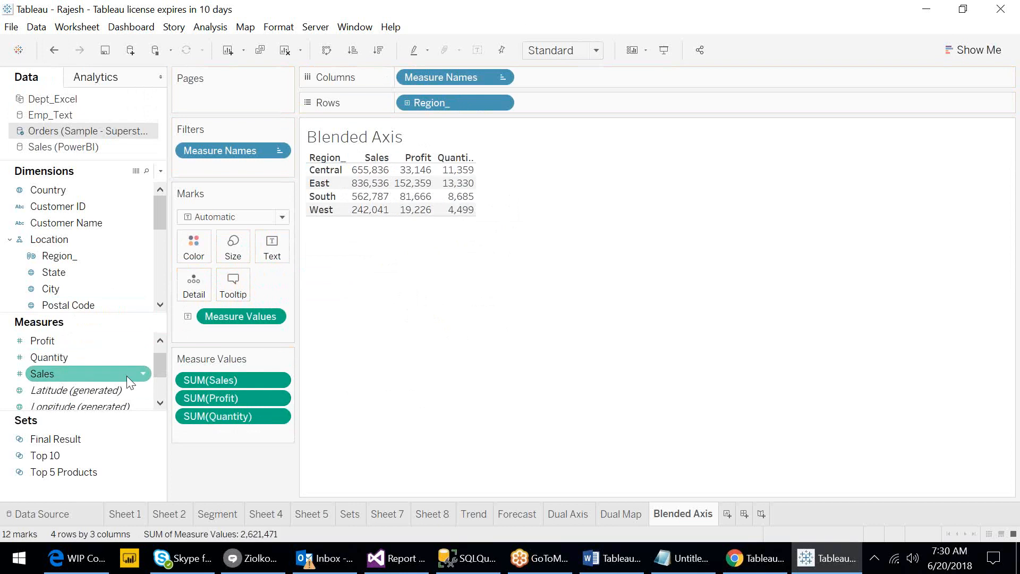
{"action": "left_click", "coordinate": [158, 342]}
{"action": "left_click", "coordinate": [57, 342]}
{"action": "double_click", "coordinate": [57, 342]}
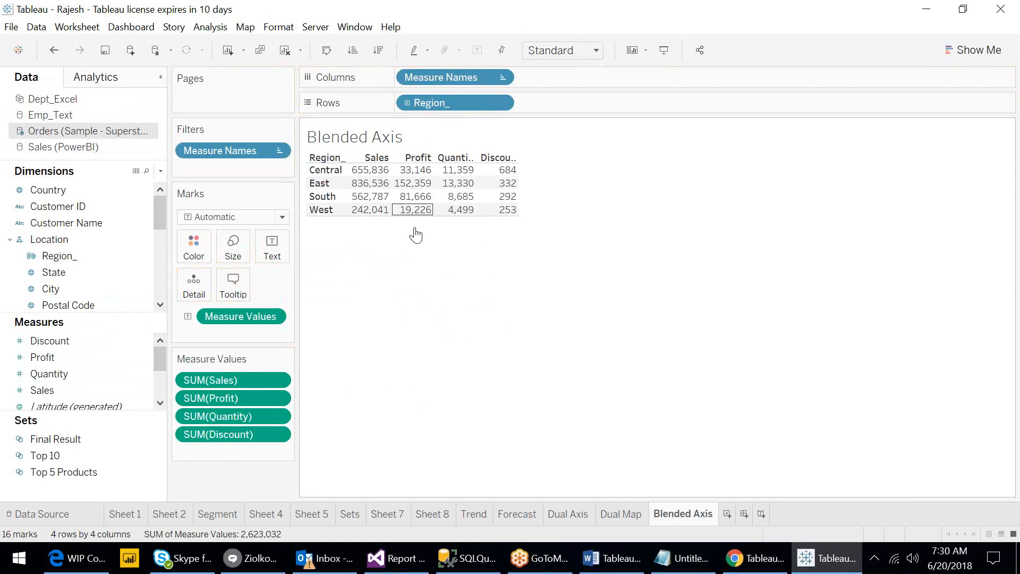
- Convert the region measures table into a side-by-side bar chart using Show Me
{"action": "mouse_move", "coordinate": [370, 212]}
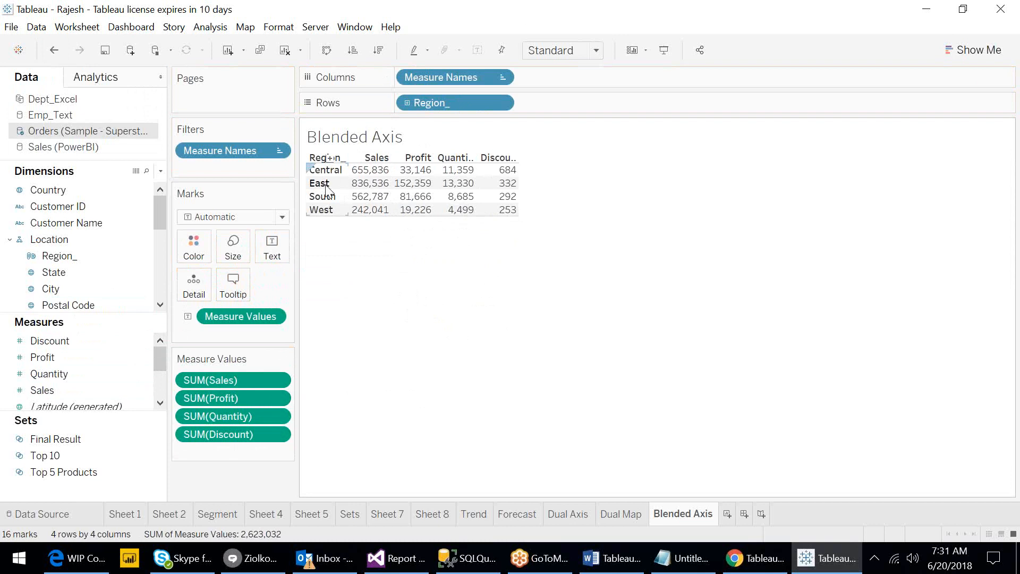
{"action": "left_click", "coordinate": [975, 49]}
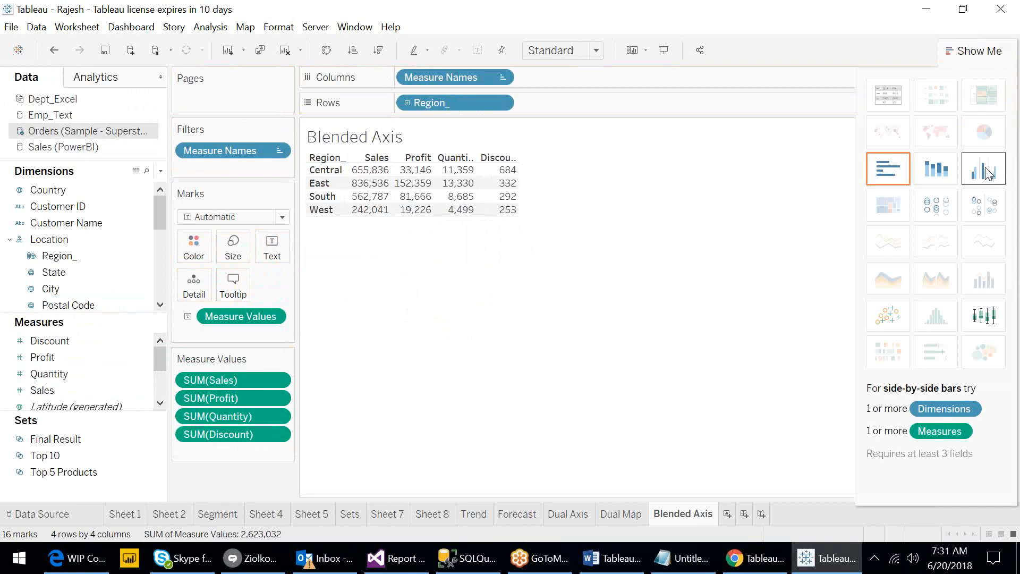
{"action": "left_click", "coordinate": [987, 173]}
{"action": "left_click", "coordinate": [977, 49]}
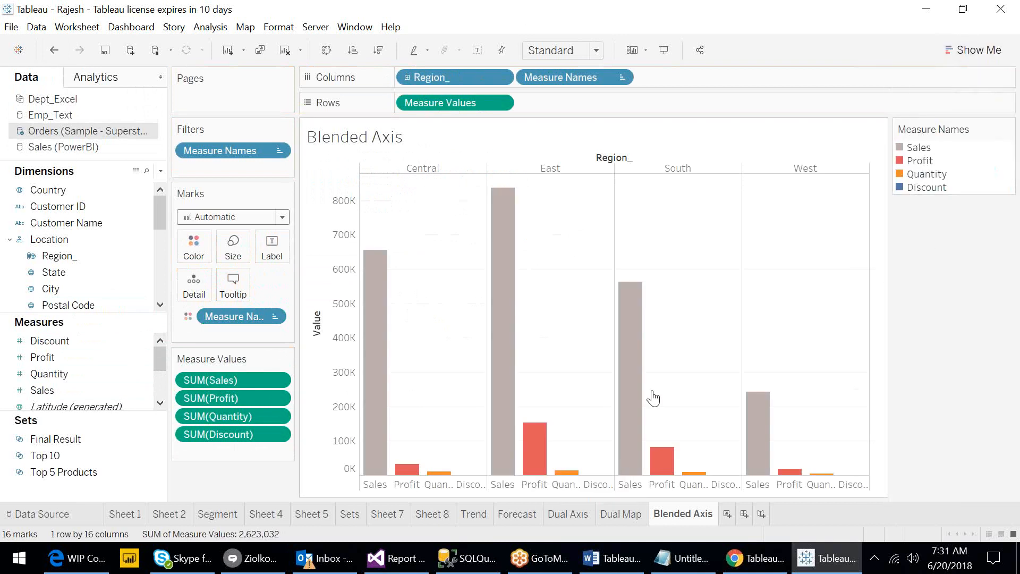
- Move Measure Names from the Color mark to the Detail mark so all bars share one colour
{"action": "left_click", "coordinate": [414, 171]}
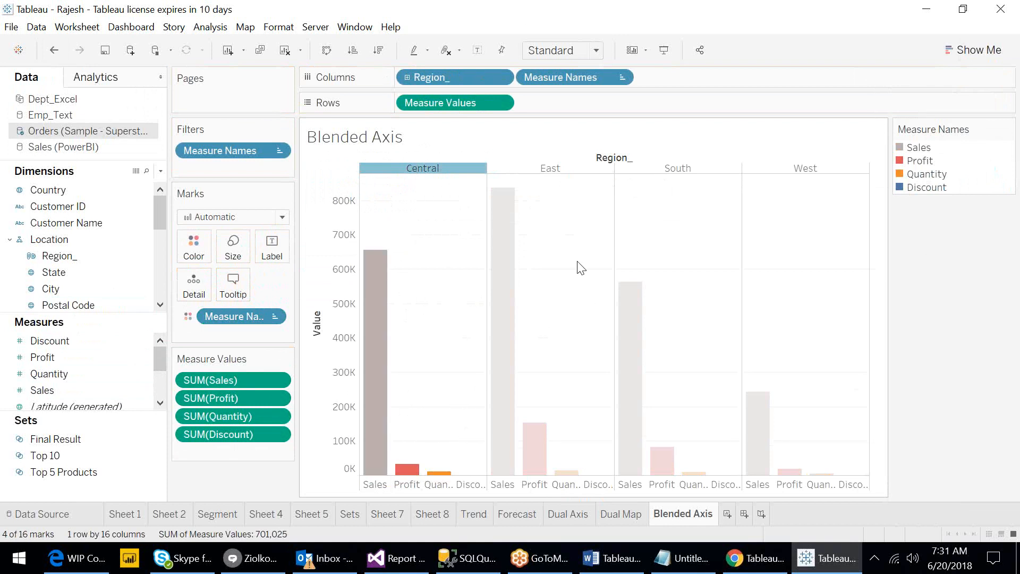
{"action": "left_click", "coordinate": [441, 307]}
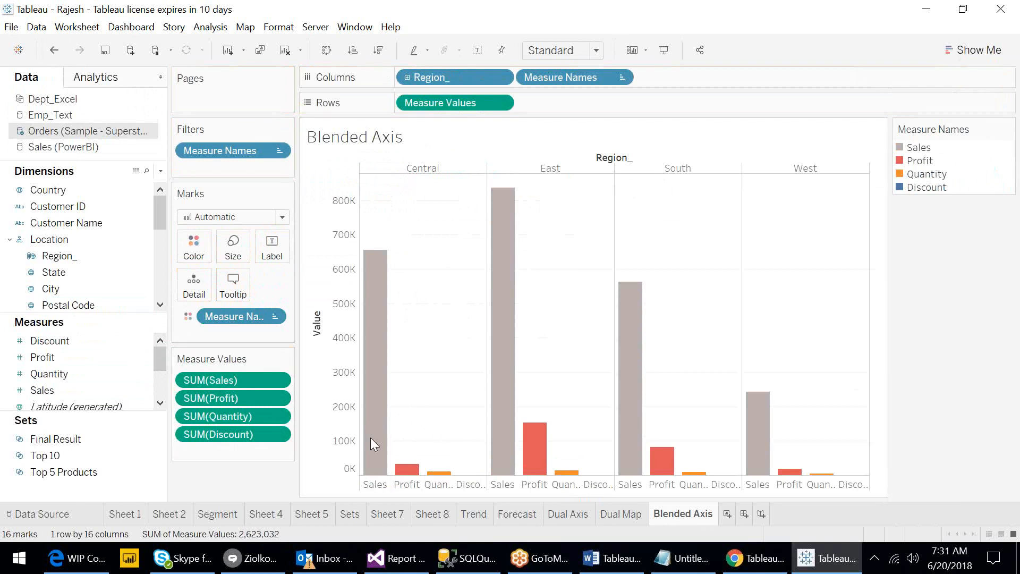
{"action": "left_click", "coordinate": [184, 316]}
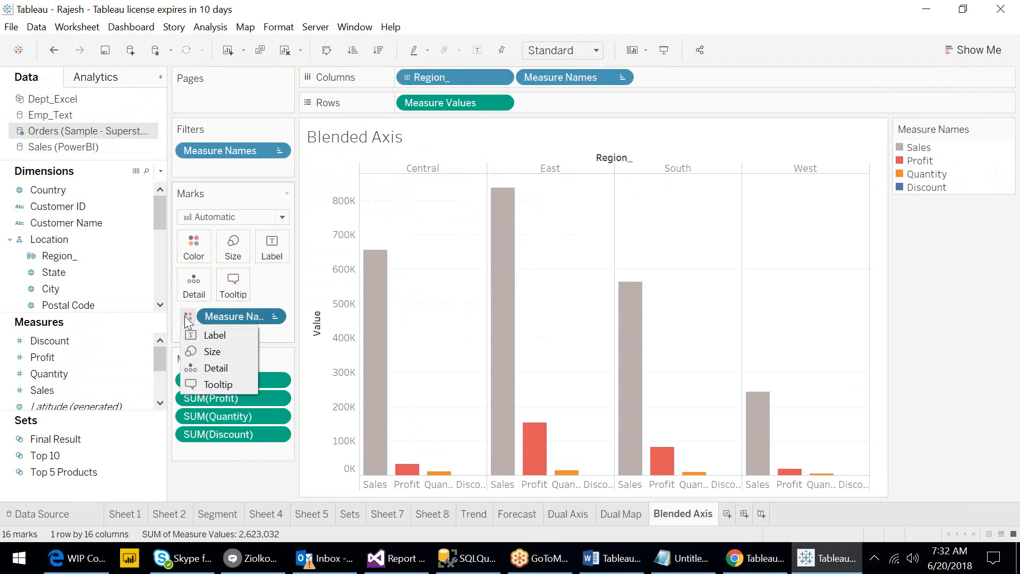
{"action": "left_click", "coordinate": [210, 368]}
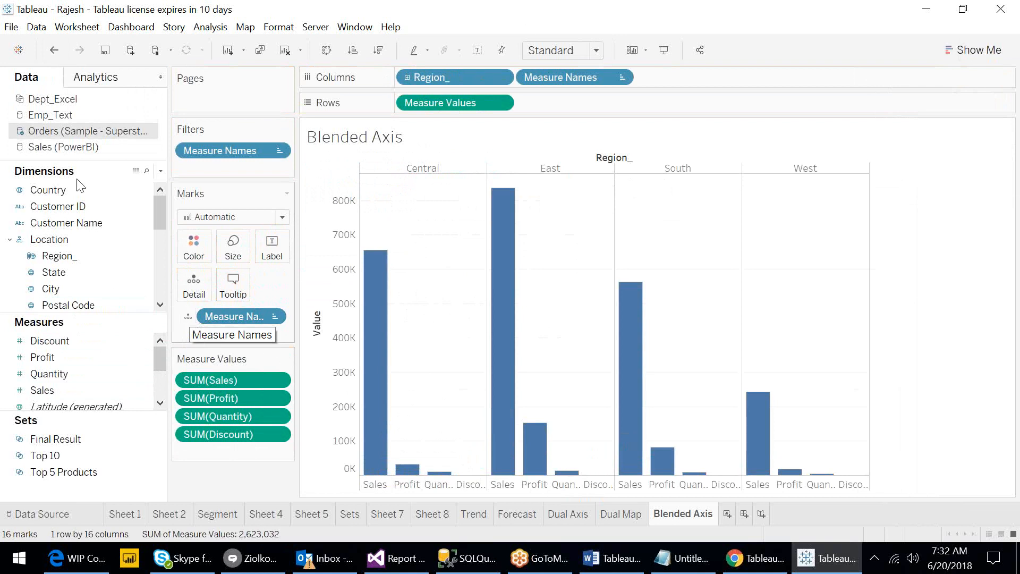
- Clear the sheet and rebuild side-by-side bars from Region_ with Discount, Profit, Quantity and Sales using Show Me
{"action": "left_click", "coordinate": [284, 51]}
{"action": "left_click", "coordinate": [82, 340]}
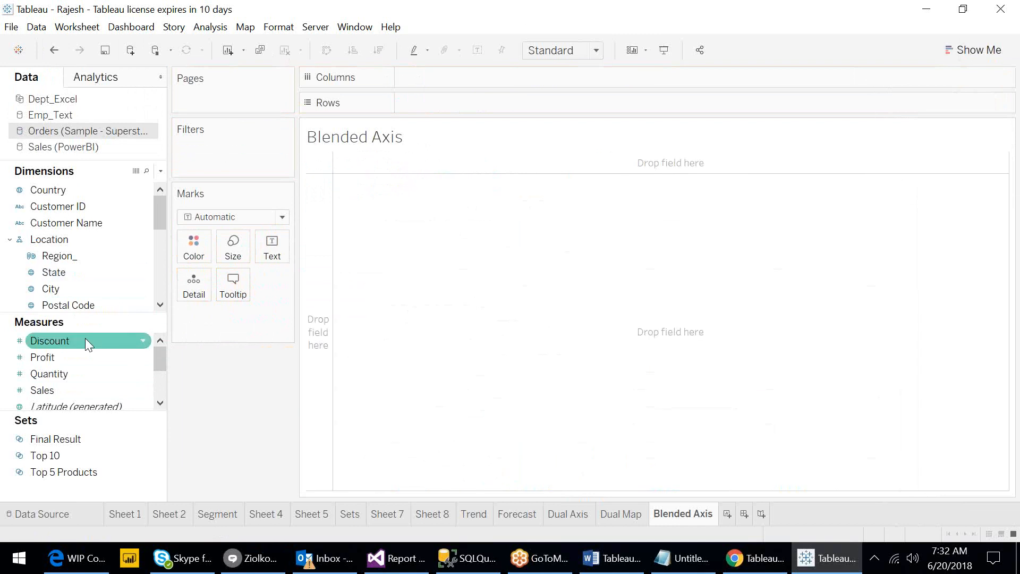
{"action": "left_click", "coordinate": [68, 354], "text": "ctrl"}
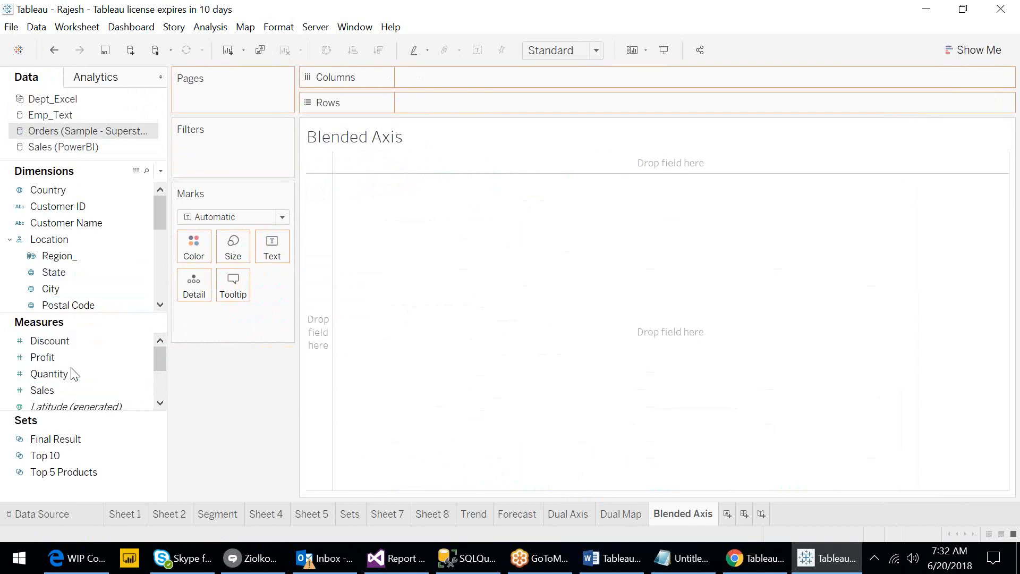
{"action": "left_click", "coordinate": [72, 372]}
{"action": "left_click", "coordinate": [64, 343], "text": "ctrl"}
{"action": "left_click", "coordinate": [50, 360], "text": "ctrl"}
{"action": "left_click", "coordinate": [51, 390], "text": "ctrl"}
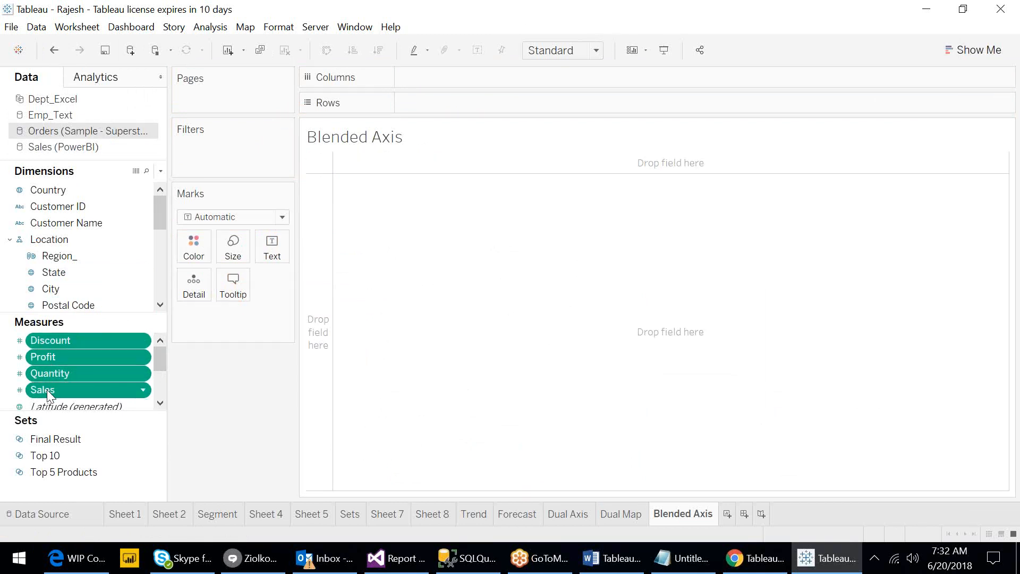
{"action": "left_click", "coordinate": [84, 254], "text": "ctrl"}
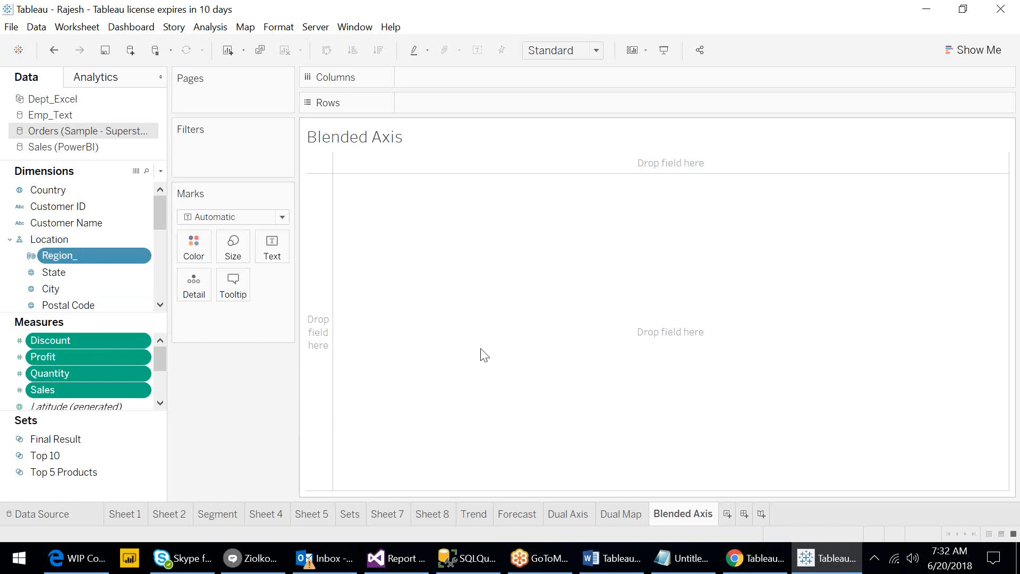
{"action": "left_click", "coordinate": [967, 52]}
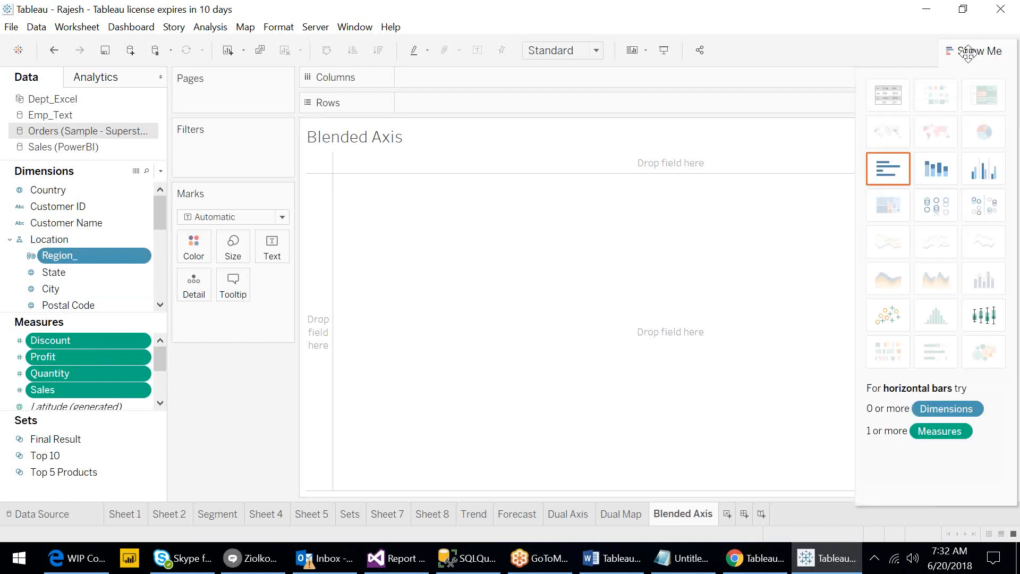
{"action": "left_click", "coordinate": [986, 172]}
{"action": "left_click", "coordinate": [961, 52]}
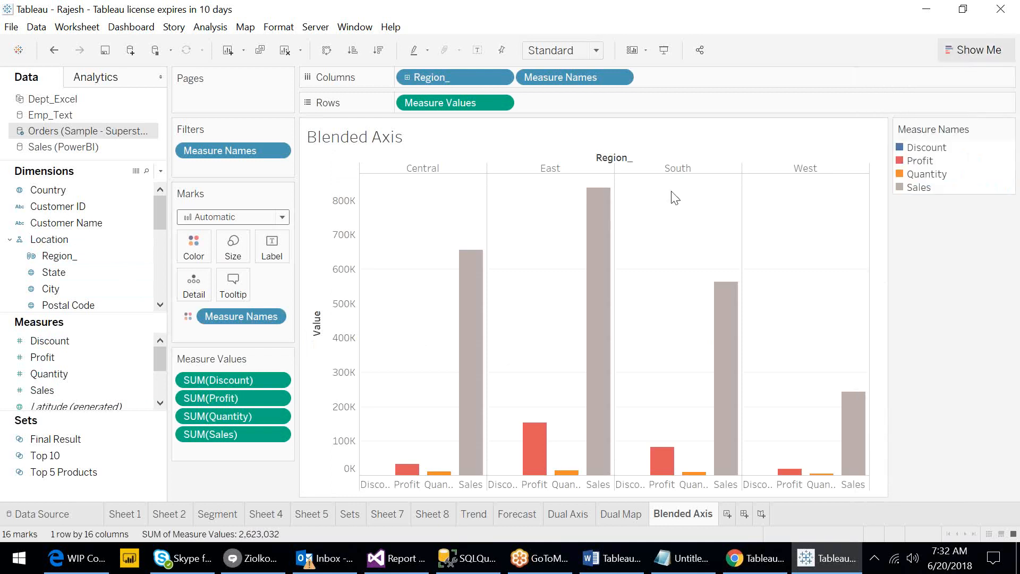
- Set Measure Names to Detail again and move SUM(Sales) to the top of the measure values list
{"action": "left_click", "coordinate": [187, 316]}
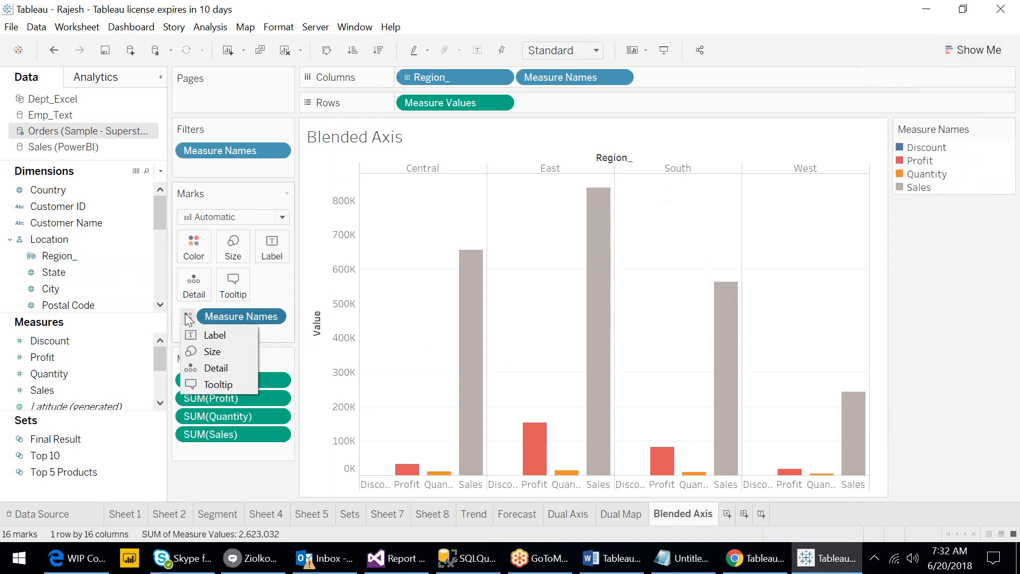
{"action": "left_click", "coordinate": [216, 367]}
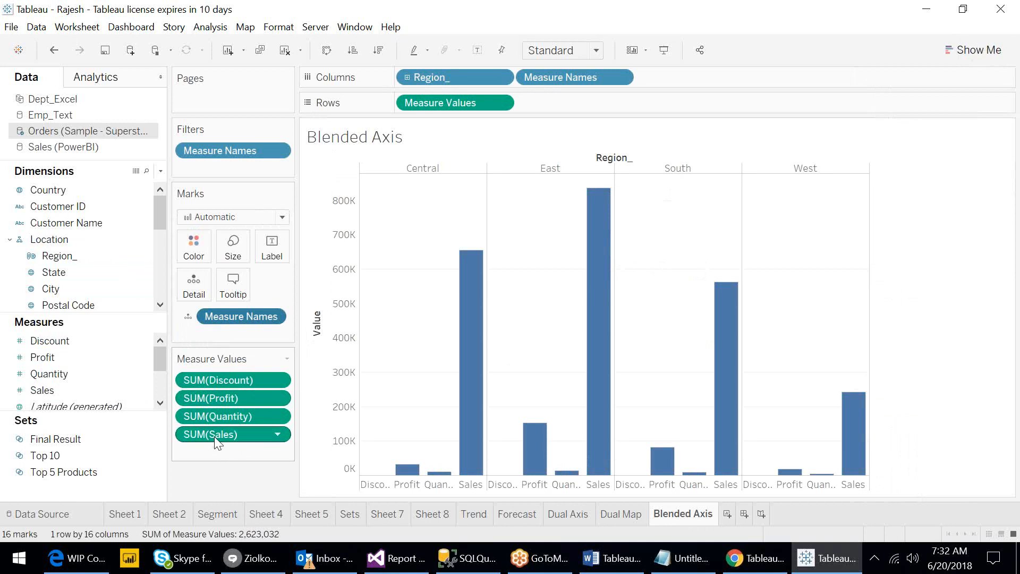
{"action": "left_click_drag", "start_coordinate": [214, 434], "coordinate": [219, 372]}
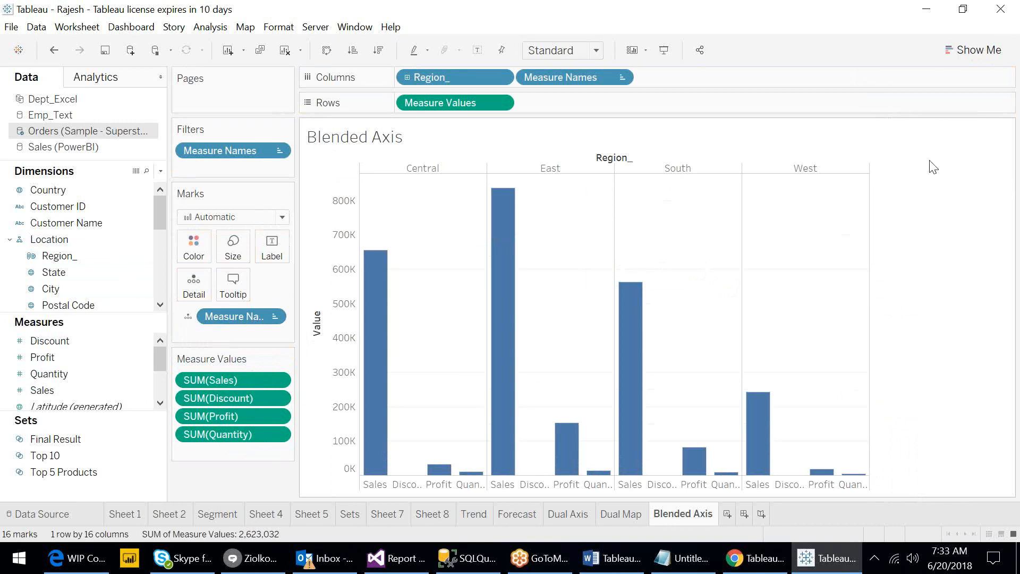
- Switch the Blended Axis chart to a text table using Show Me
{"action": "left_click", "coordinate": [954, 52]}
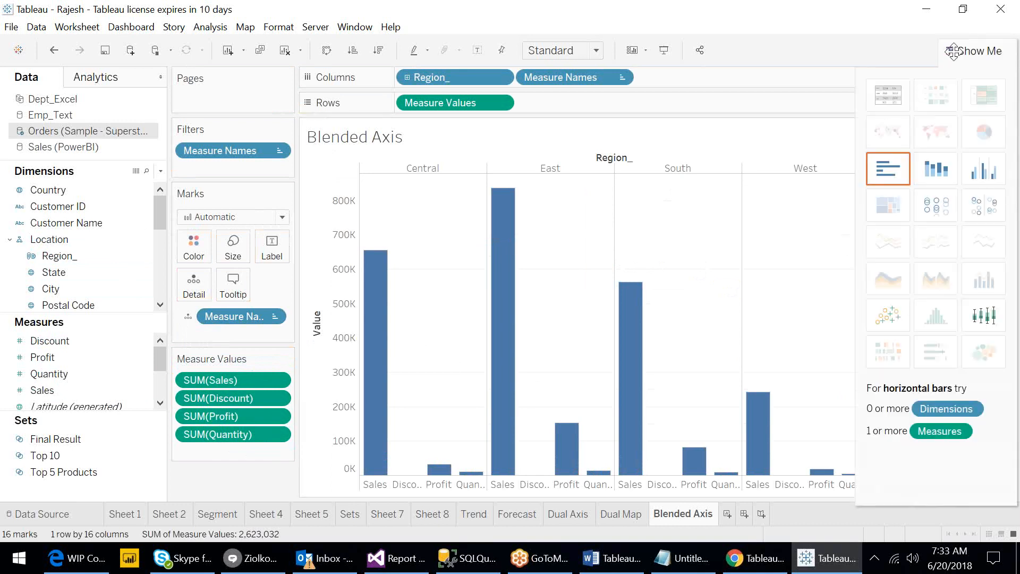
{"action": "left_click", "coordinate": [885, 91]}
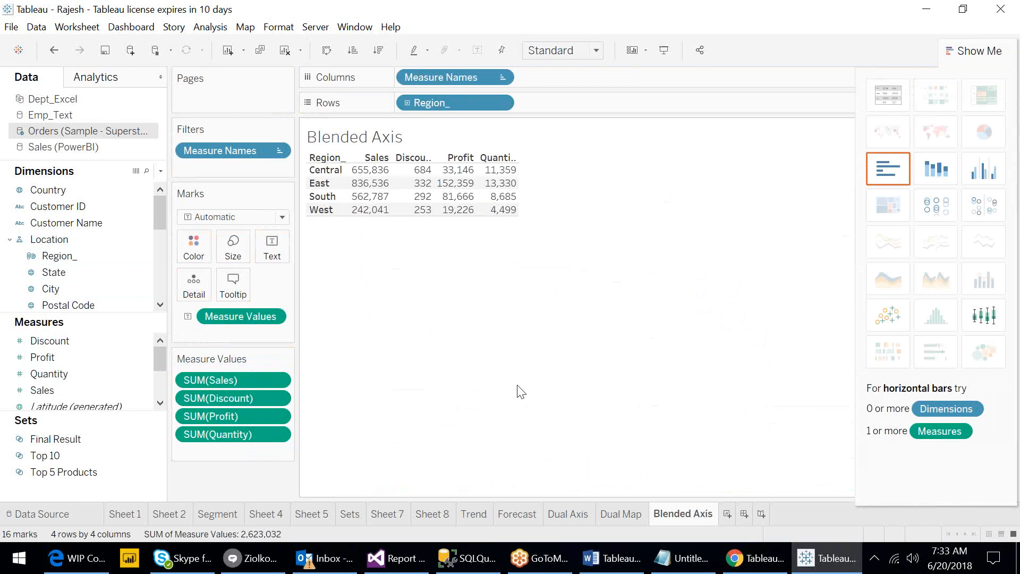
- Switch to the Tableau 10.5 Training Plan document in Word and close it
{"action": "left_click", "coordinate": [608, 567]}
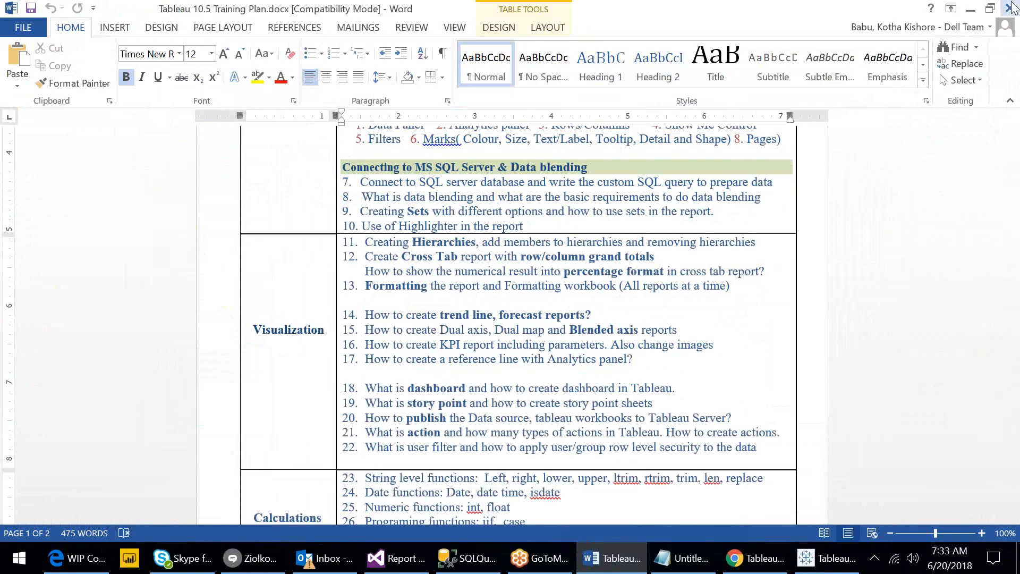
{"action": "left_click", "coordinate": [1011, 7]}
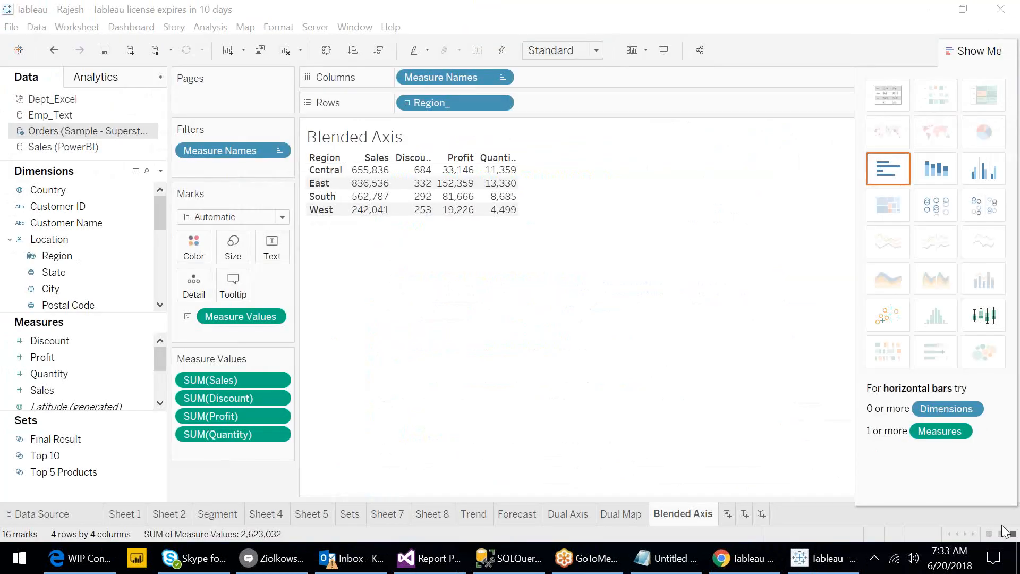
- Close Tableau, choosing to save the changes to the workbook
{"action": "left_click", "coordinate": [677, 30]}
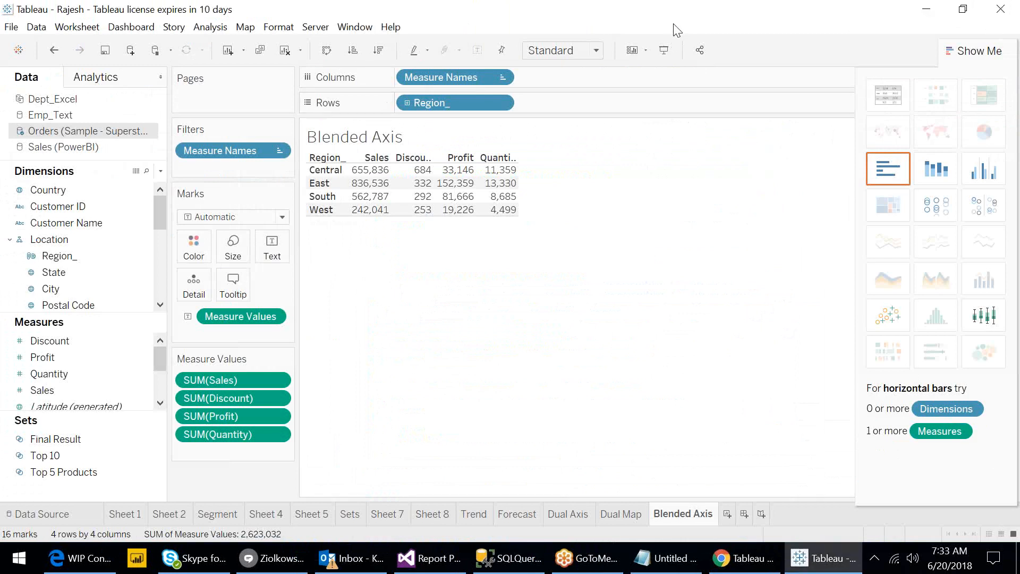
{"action": "left_click", "coordinate": [1001, 9]}
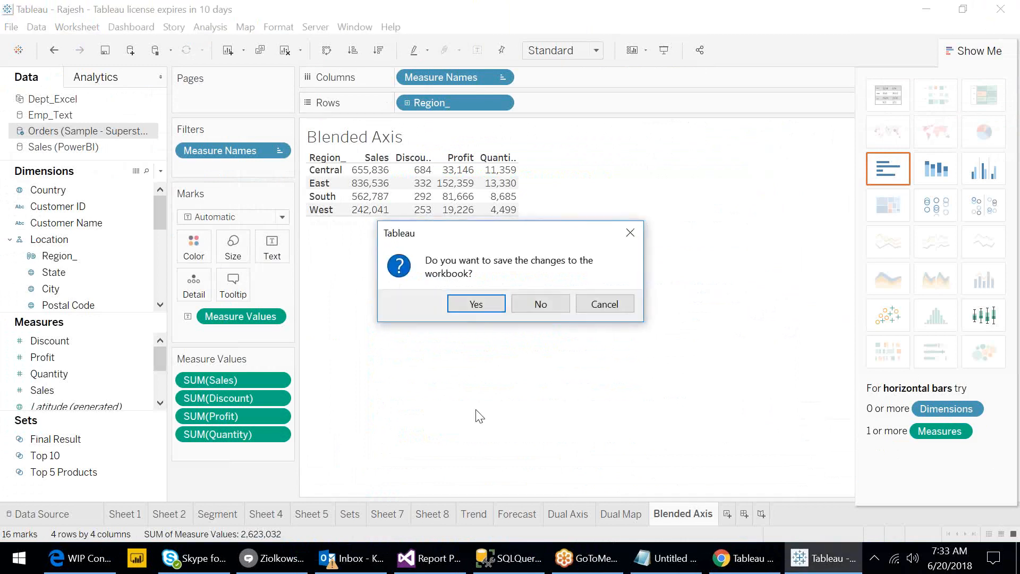
{"action": "left_click", "coordinate": [458, 309]}
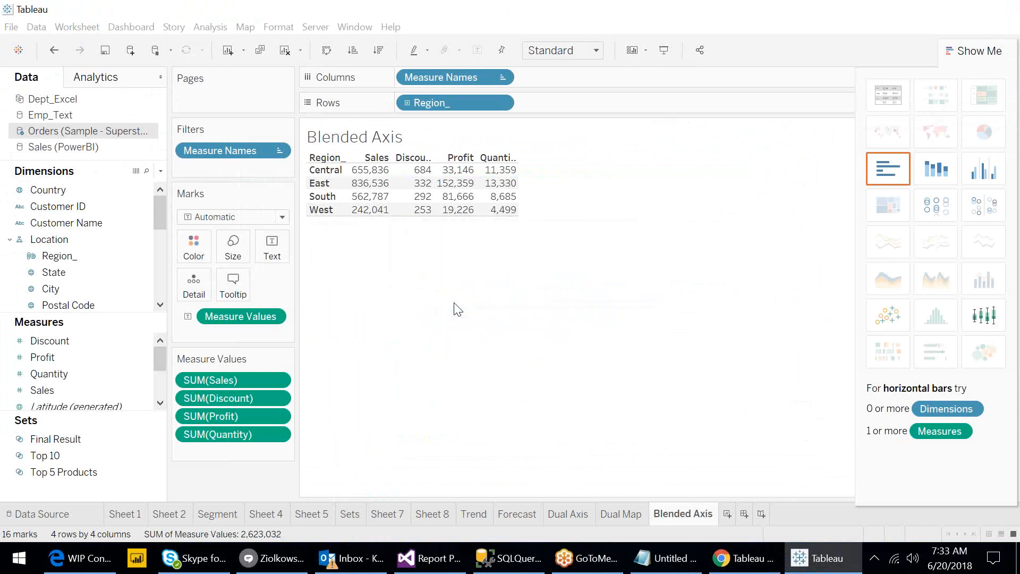
{"action": "left_click", "coordinate": [874, 557]}
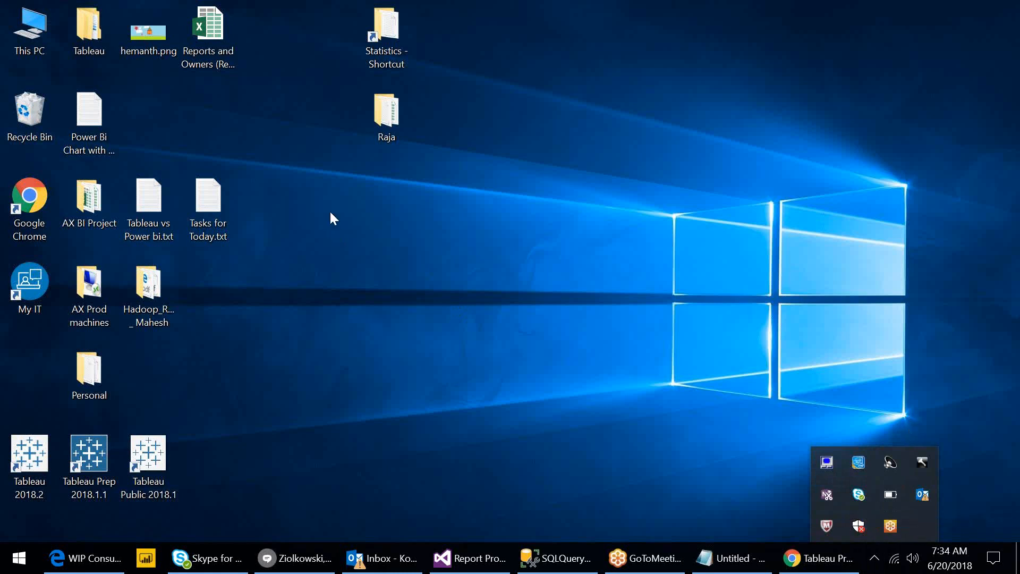
{"action": "left_click", "coordinate": [394, 222]}
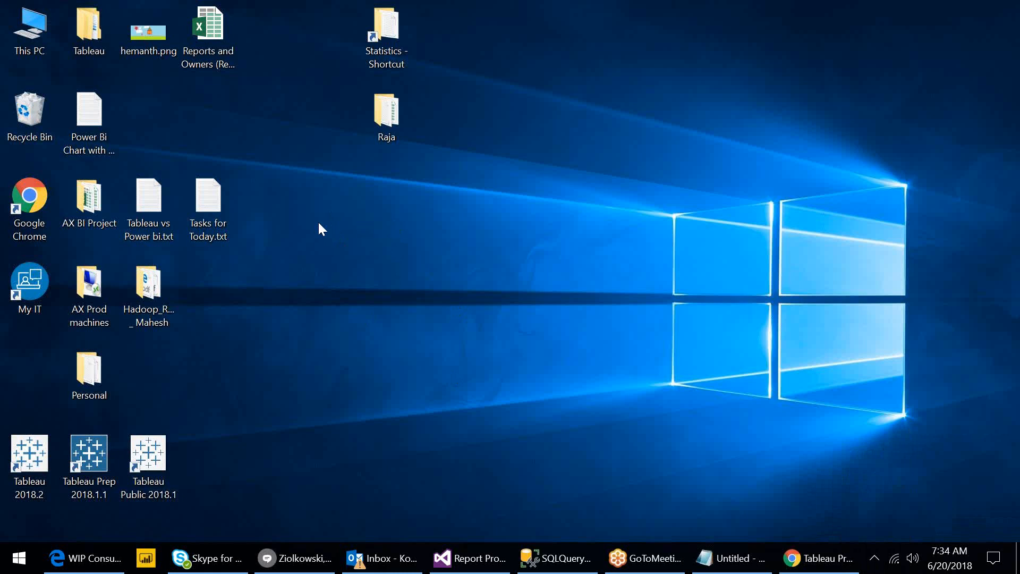